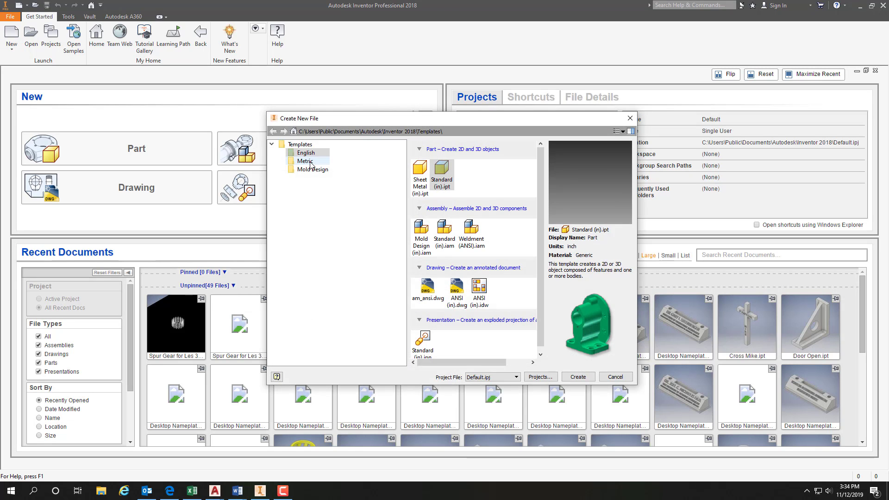
Create a new part from the metric Standard (mm).ipt template.
left_click(309, 162)
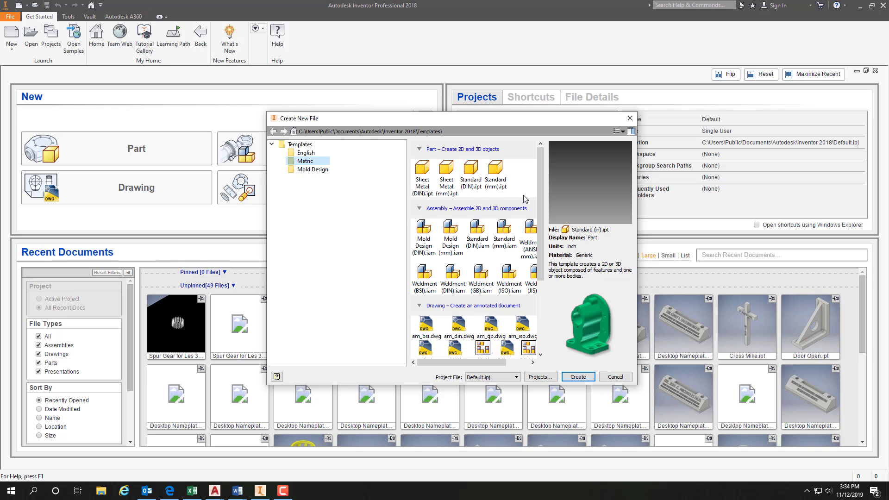
left_click(496, 172)
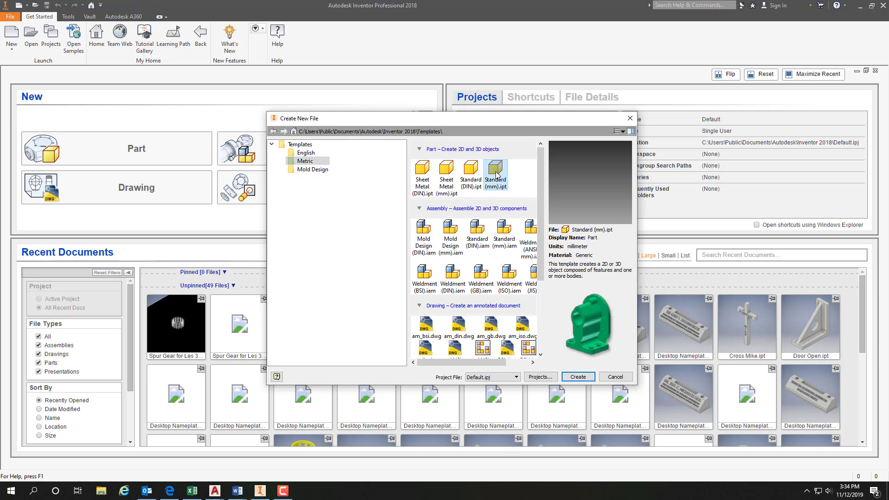
left_click(578, 377)
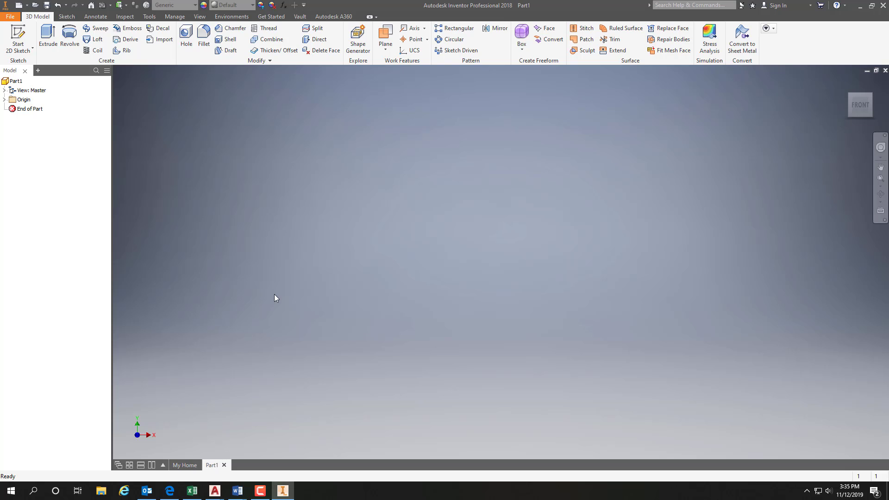
Start a 2D sketch on the XY plane and switch to the home isometric view.
left_click(20, 49)
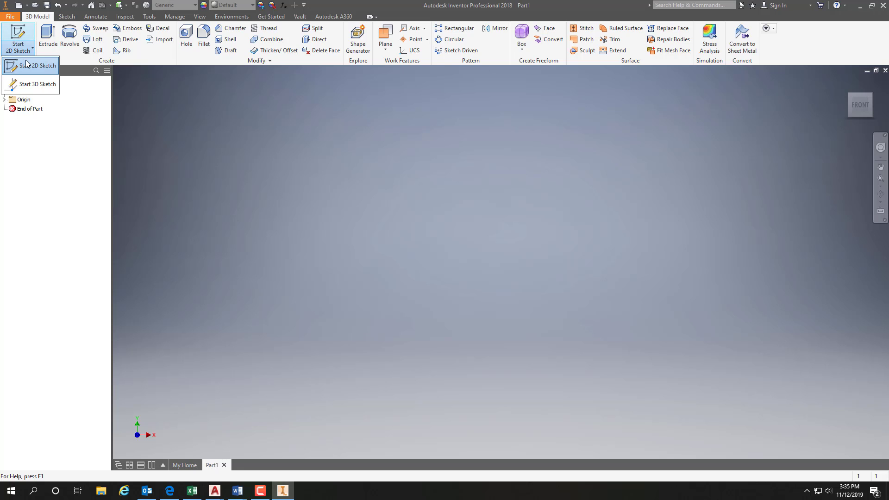
left_click(27, 65)
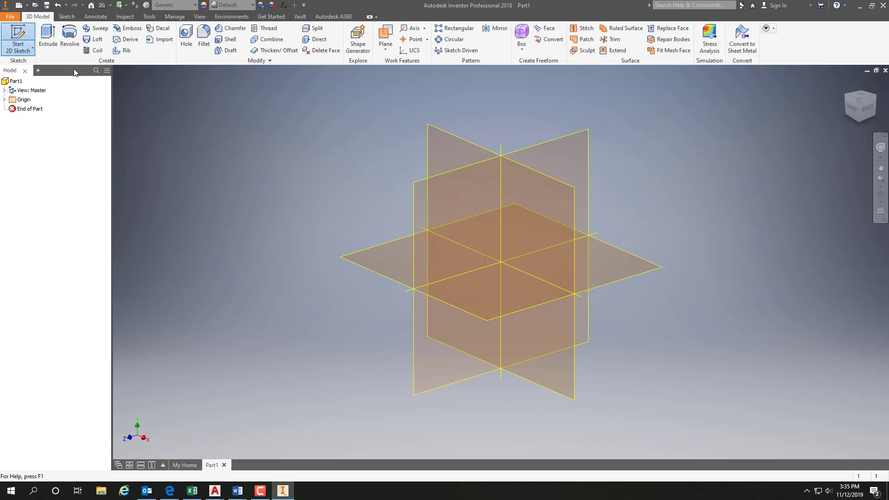
left_click(451, 134)
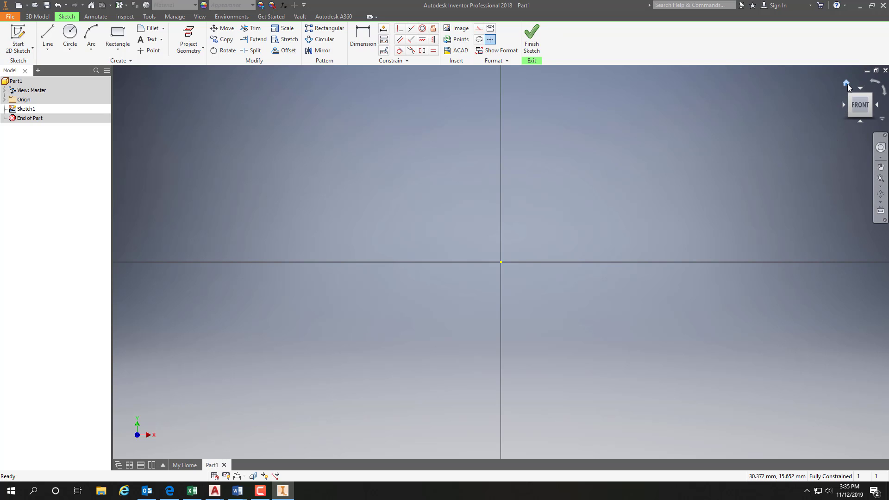
left_click(847, 84)
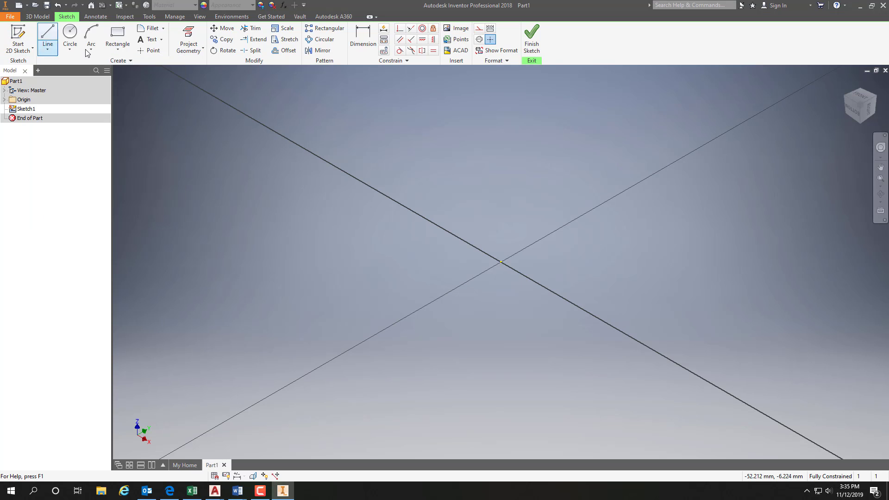
Sketch two narrow rectangles overlapping at the origin, one extending about 35 mm along the Y axis, the other about 38 mm along the X axis.
left_click(118, 34)
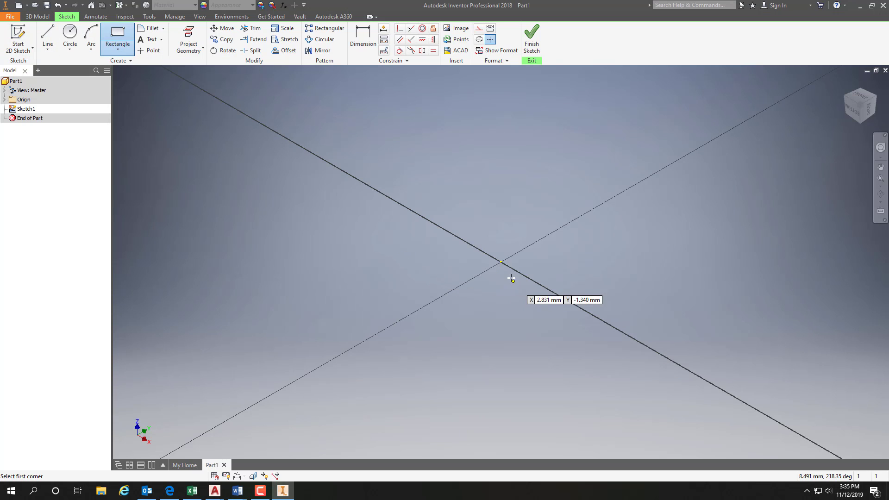
left_click(476, 260)
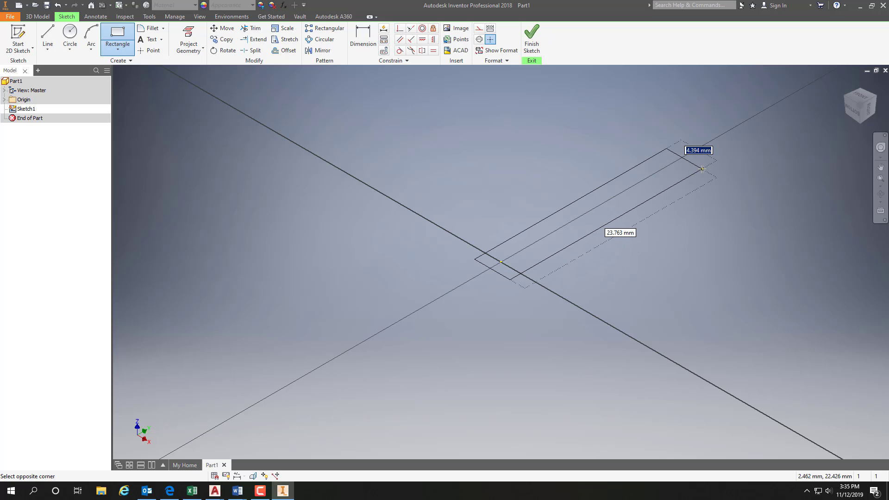
left_click(795, 107)
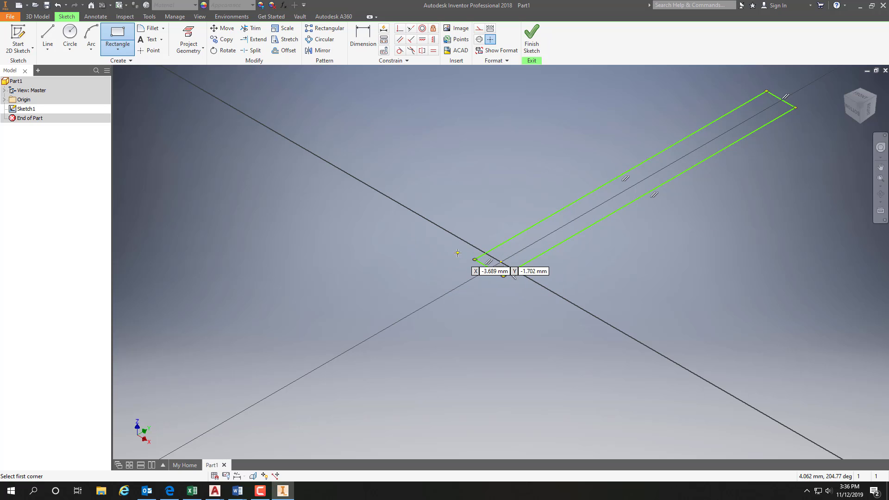
left_click(475, 259)
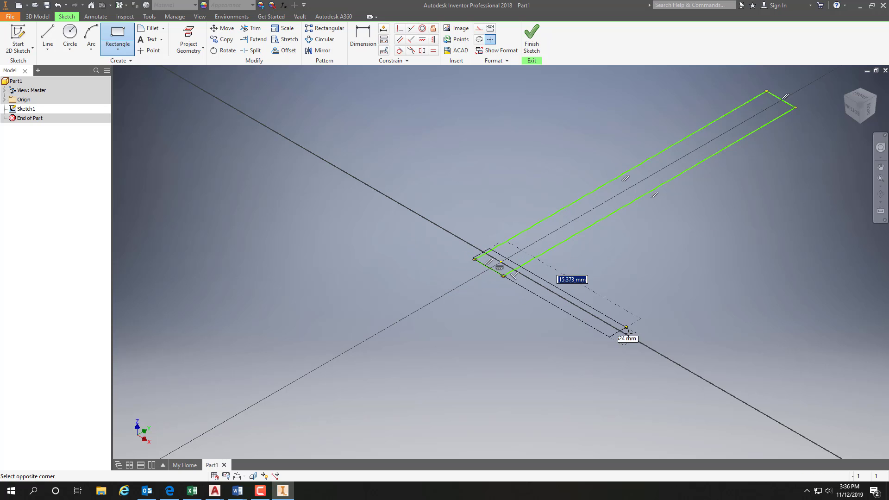
left_click(822, 432)
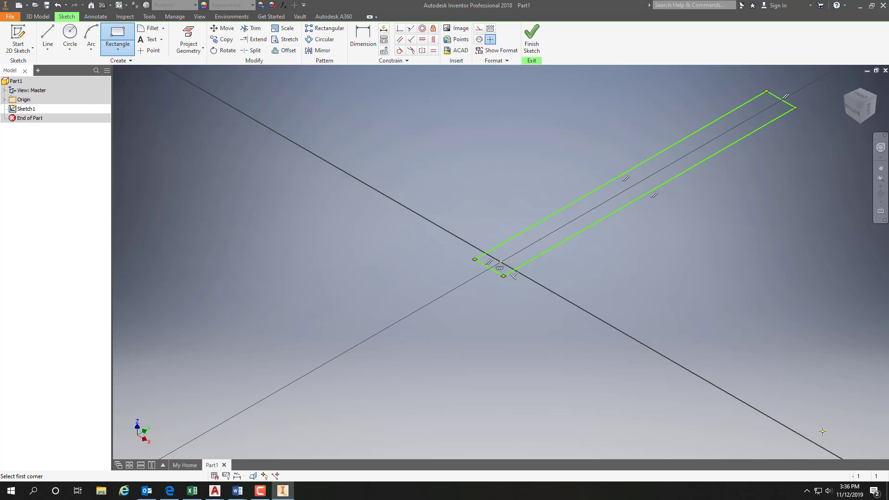
Project the origin's Center Point into the sketch with Project Geometry.
scroll(807, 340, "up", 3)
scroll(837, 335, "down", 5)
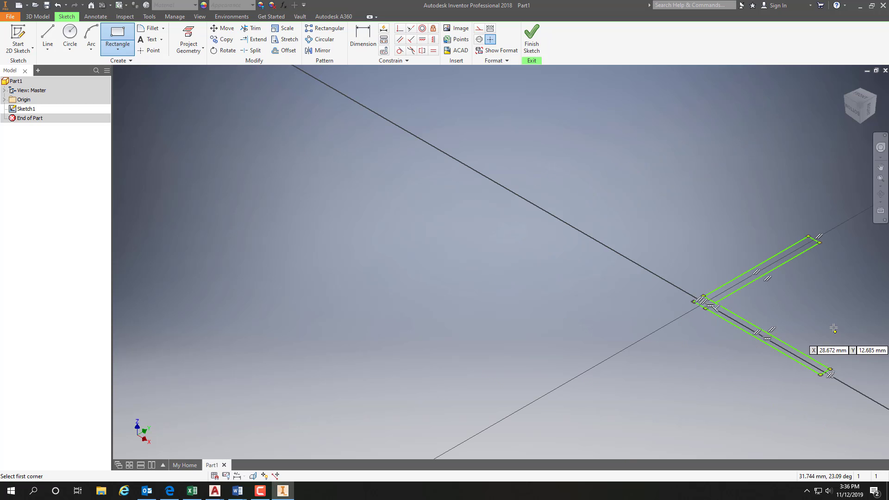
mouse_move(832, 304)
middle_mouse_down()
mouse_move(453, 252)
mouse_move(434, 219)
middle_mouse_up()
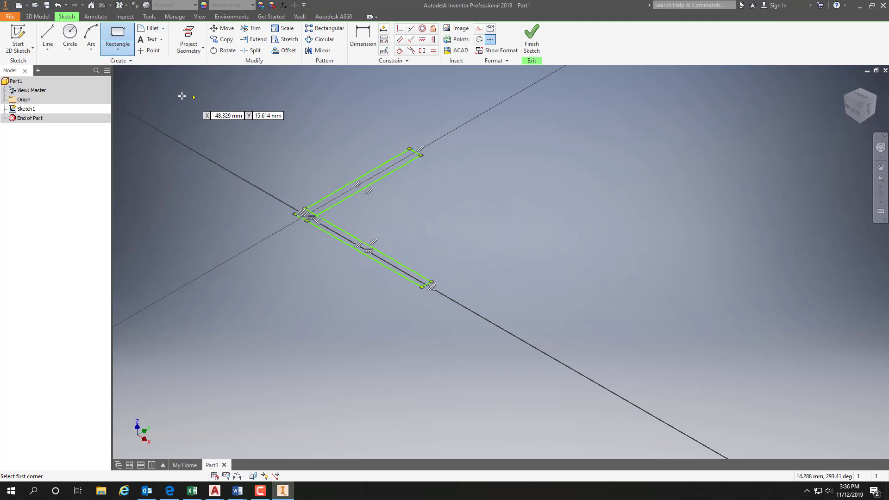
left_click(188, 49)
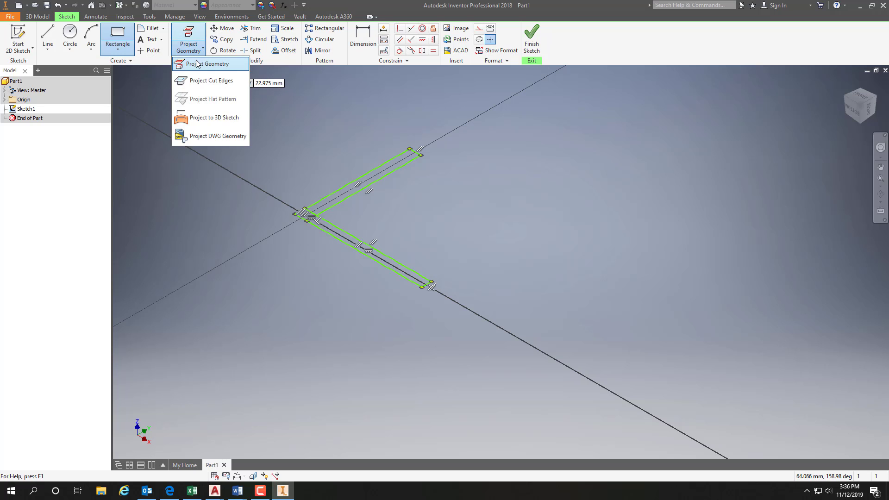
left_click(197, 64)
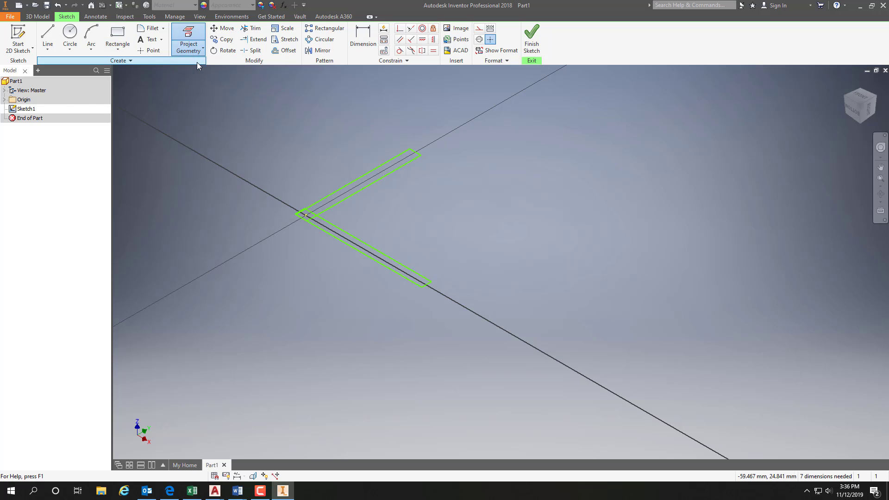
left_click(4, 99)
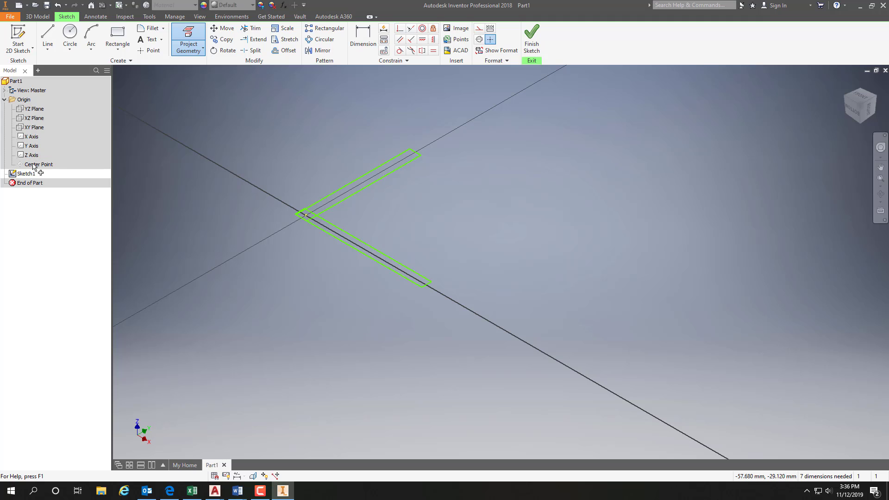
left_click(306, 215)
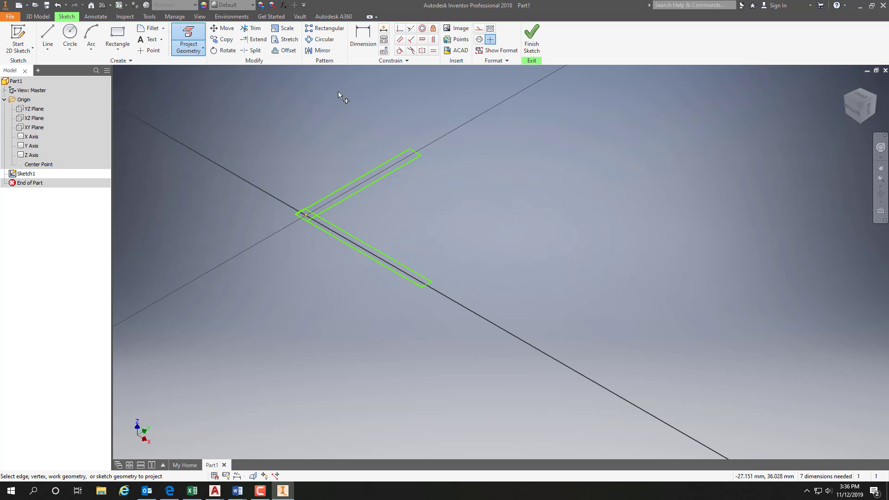
Dimension the far short edge of the Y-axis rectangle 80 mm from the center point.
left_click(361, 39)
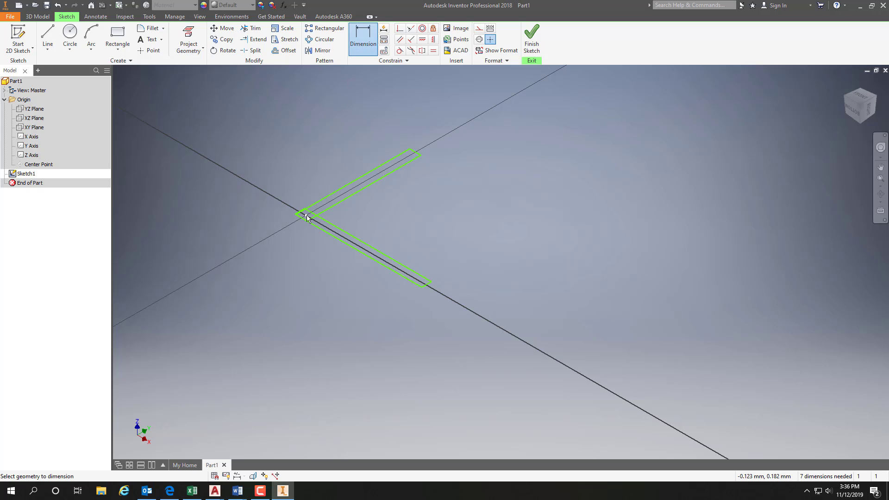
left_click(415, 152)
left_click(359, 161)
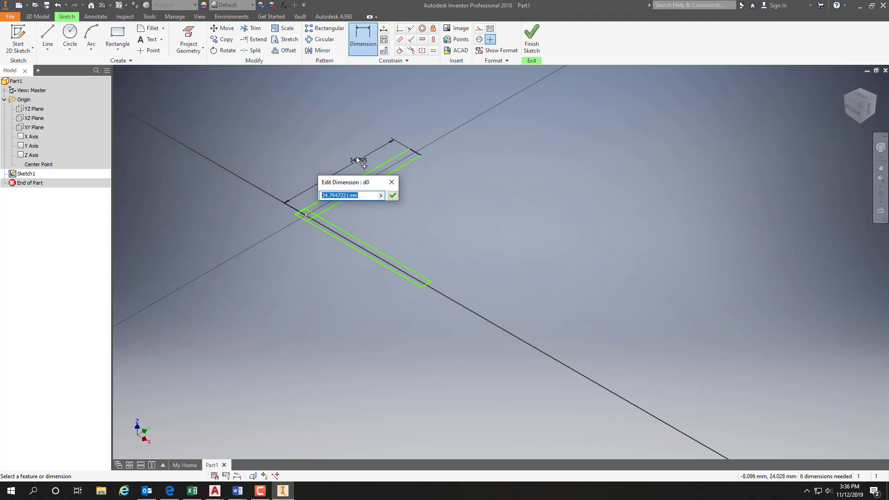
type("80")
key("Return")
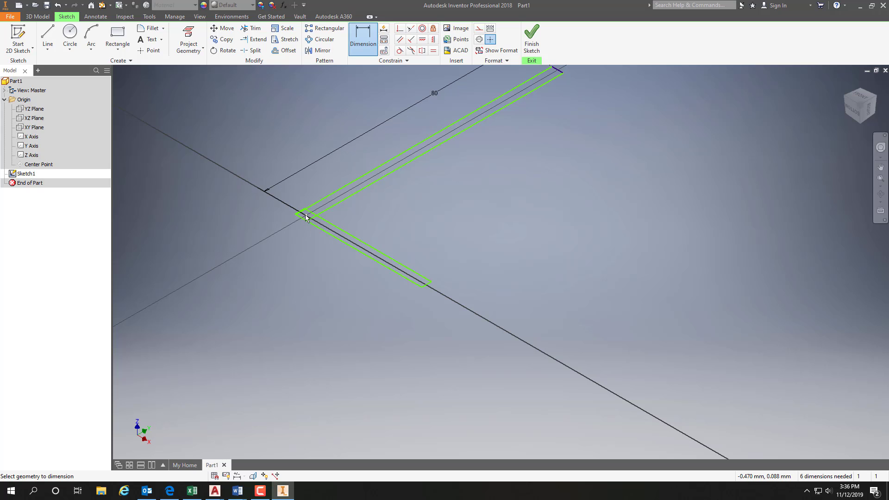
Dimension the far short edge of the X-axis rectangle 80 mm from the center point.
left_click(427, 287)
left_click(353, 283)
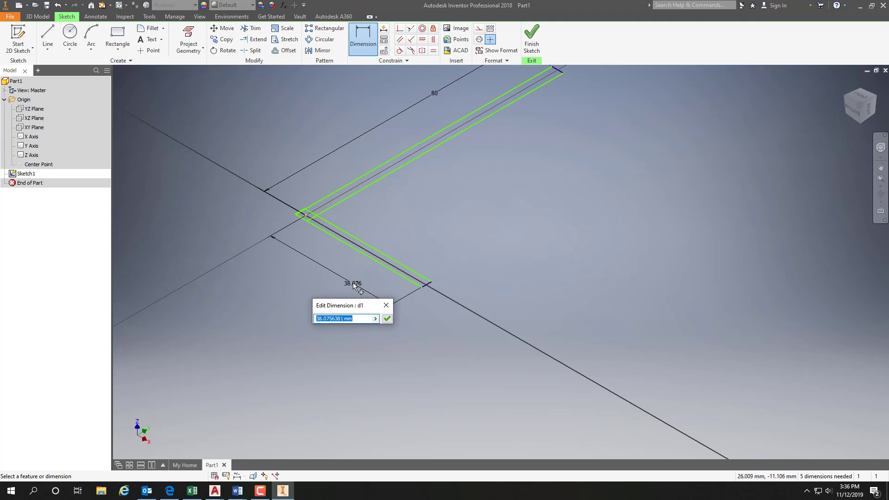
type("80")
key("Return")
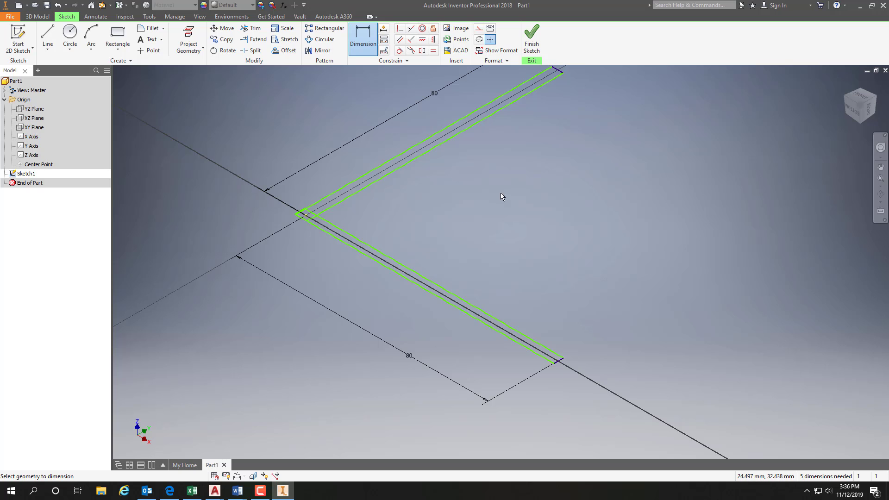
Dimension the Y-axis rectangle's long edge on the positive X side 6 mm from the center point.
mouse_move(512, 187)
middle_mouse_down()
mouse_move(449, 224)
mouse_move(399, 226)
middle_mouse_up()
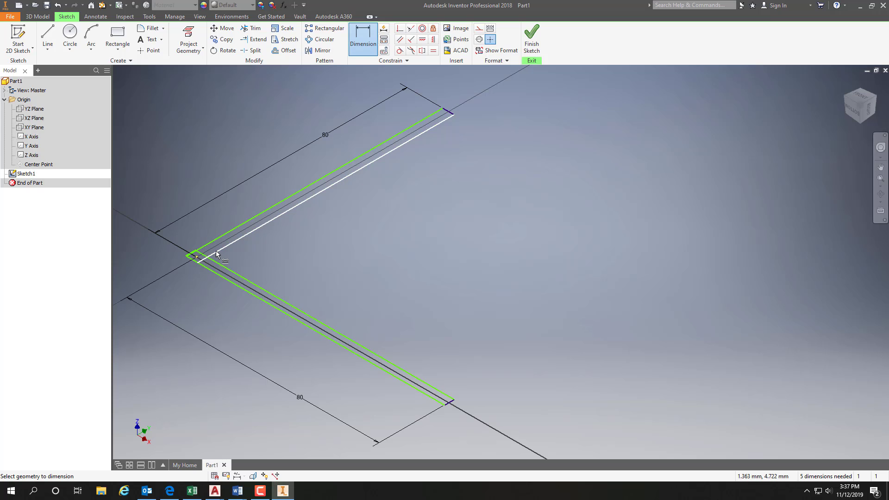
scroll(216, 251, "down", 3)
scroll(216, 250, "up", 6)
mouse_move(216, 248)
middle_mouse_down()
mouse_move(208, 265)
mouse_move(396, 212)
middle_mouse_up()
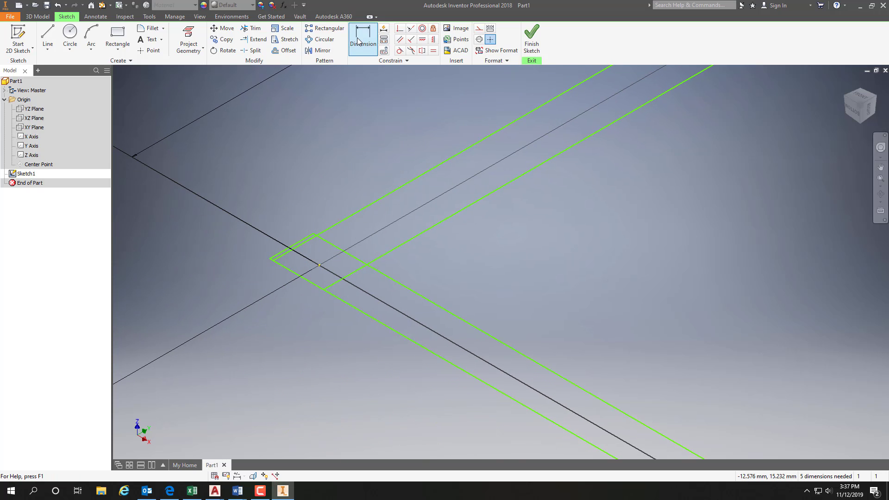
left_click(320, 265)
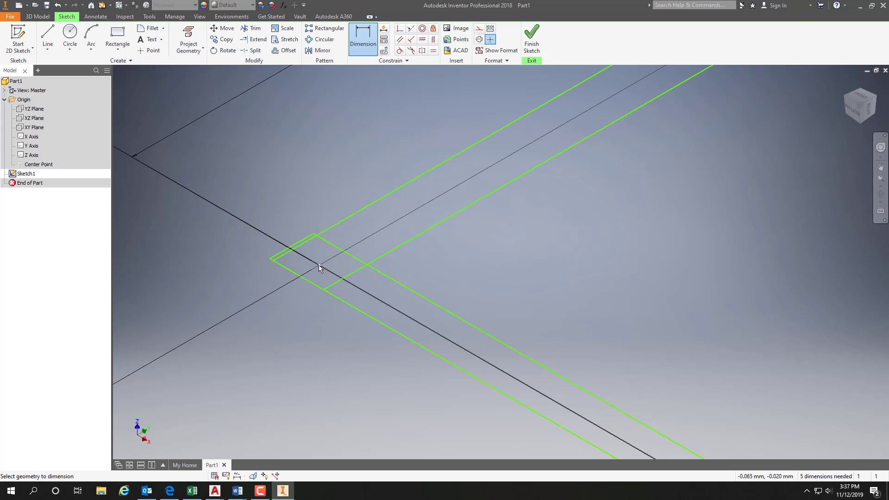
left_click(349, 275)
left_click(388, 242)
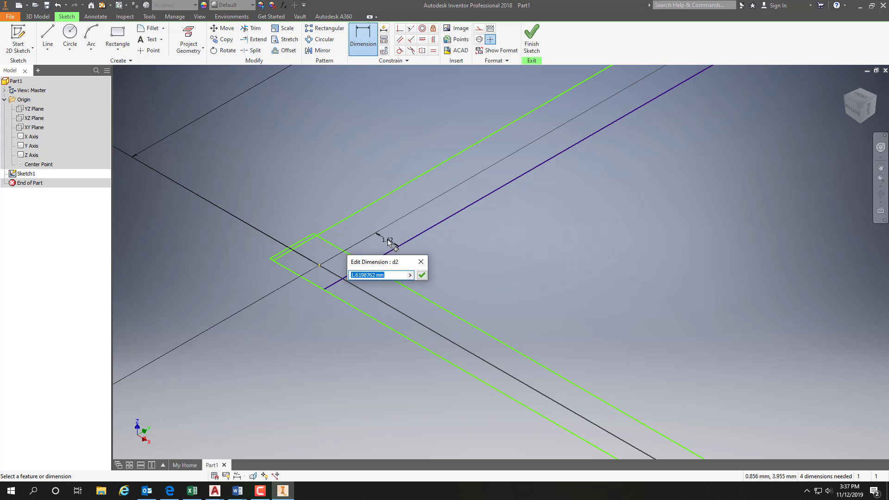
type("6")
key("Return")
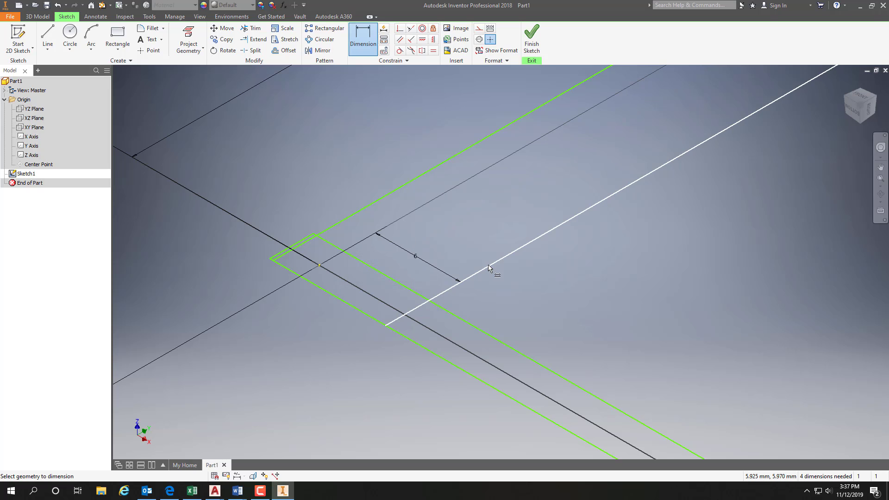
Set the Y-axis rectangle's width to 12 mm with a dimension between its two long edges.
left_click(392, 192)
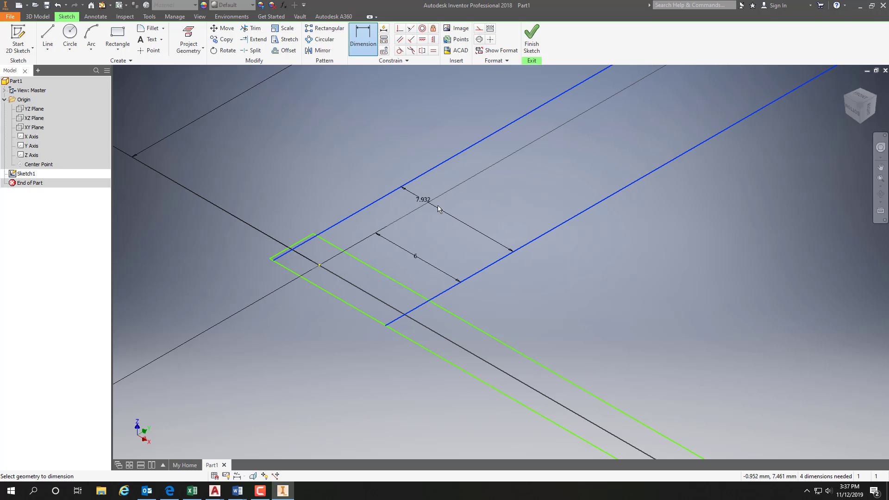
left_click(442, 212)
type("12")
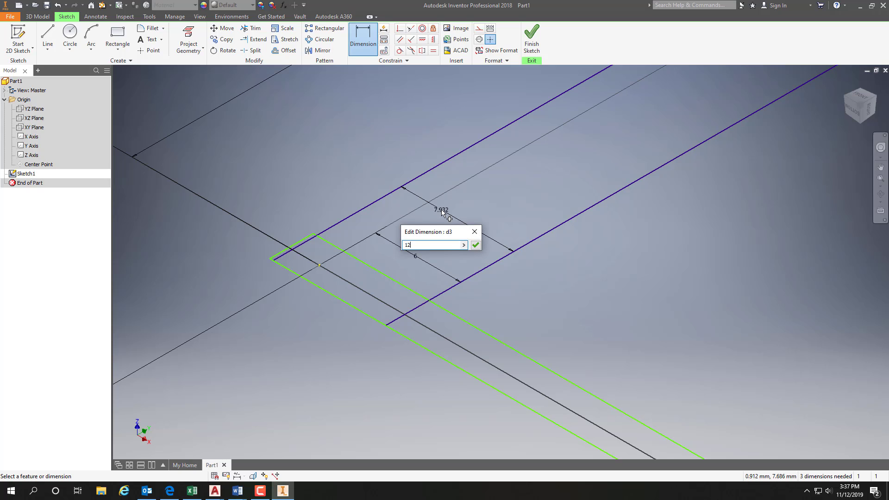
key("Return")
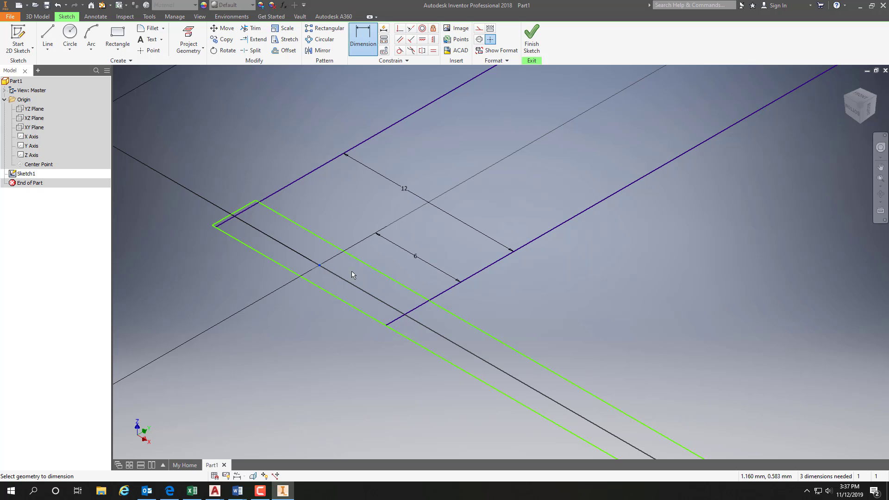
Dimension the X-axis rectangle's long edge on the positive Y side 6 mm from the center point.
left_click(366, 270)
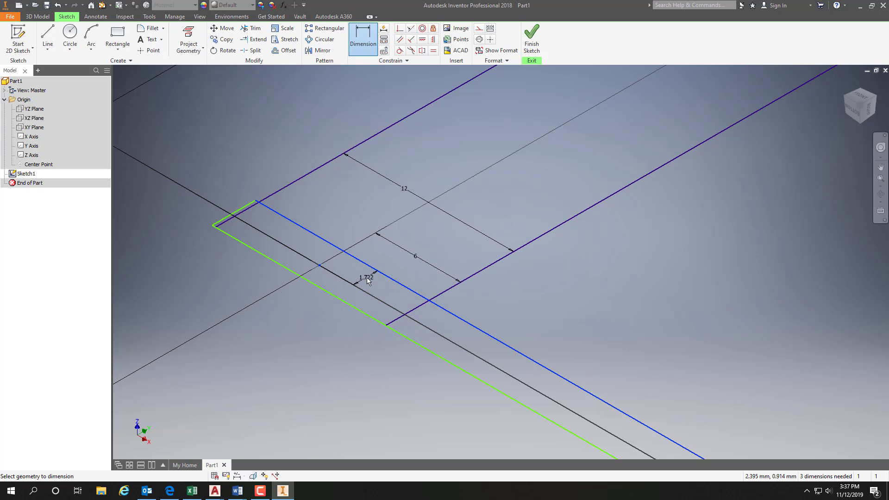
left_click(367, 278)
type("6")
key("Return")
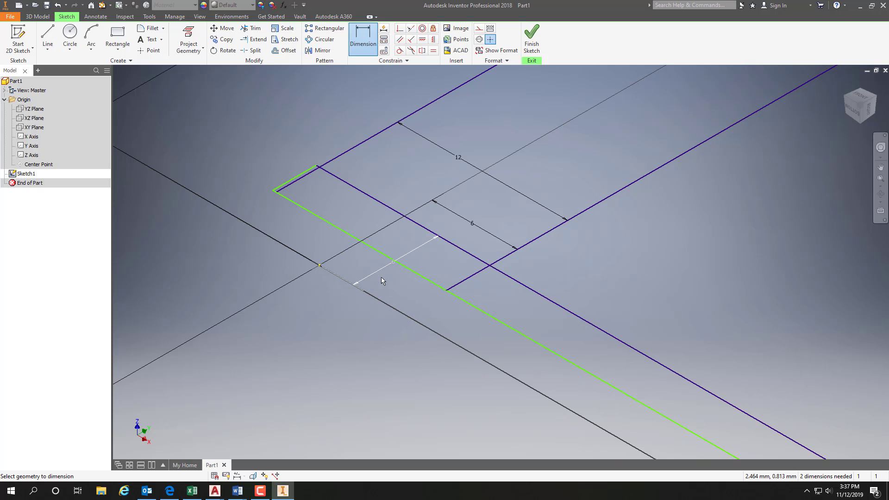
Set the X-axis rectangle's width to 12 mm with a dimension between its two long edges.
left_click(451, 245)
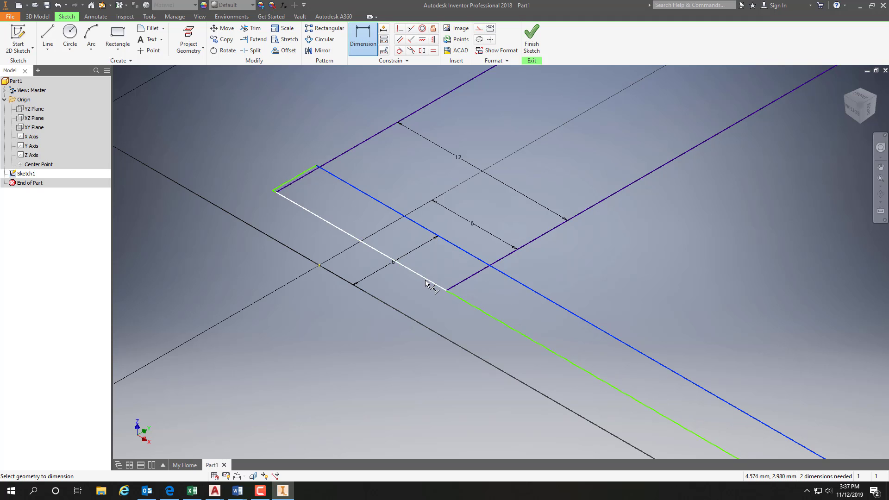
left_click(427, 281)
left_click(446, 266)
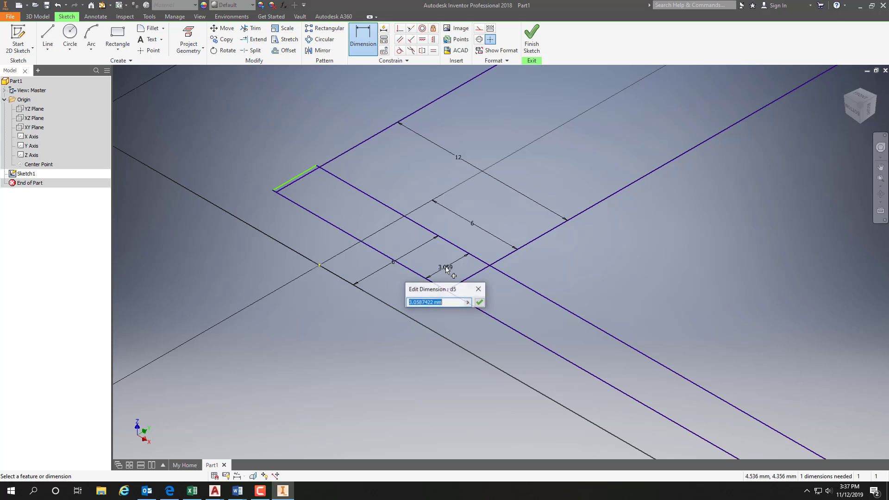
type("12")
key("Return")
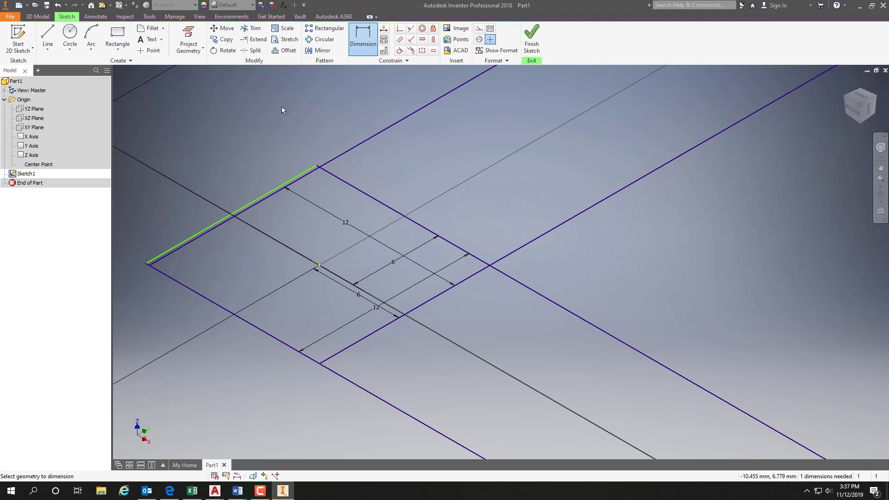
Align the X-axis rectangle's near short edge with the Y-axis rectangle's outer long edge using a 0 mm dimension.
left_click(270, 194)
left_click(268, 198)
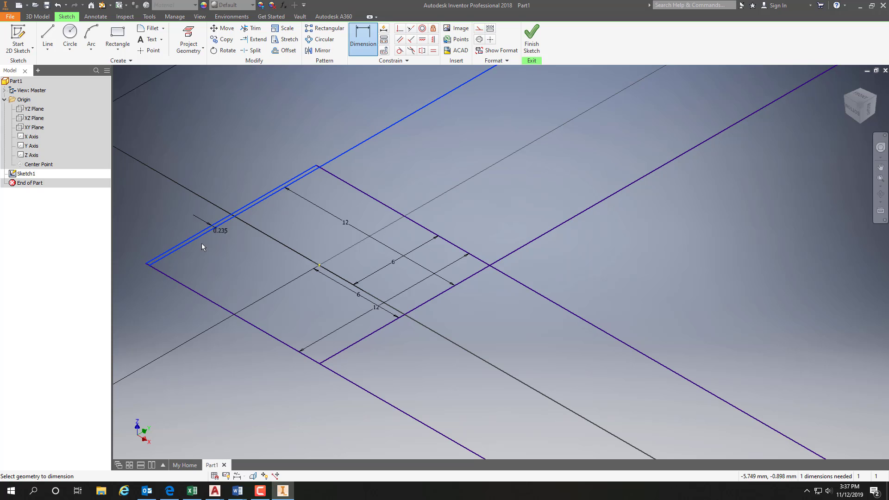
left_click(137, 277)
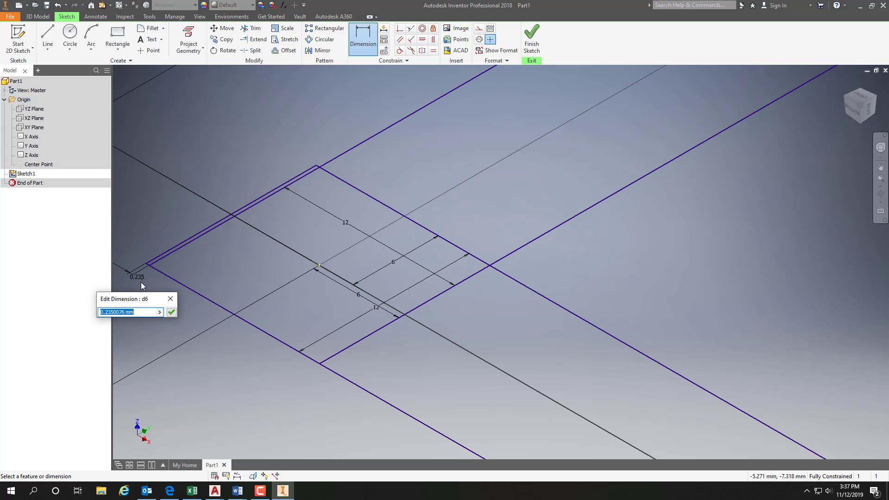
type("0")
key("Return")
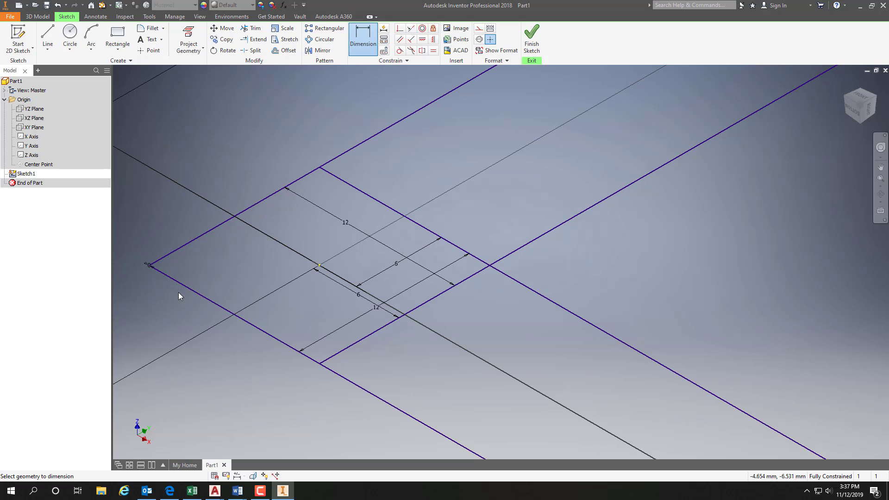
Draw a circle about 37 mm in diameter centered on the midpoint of the Y-axis rectangle's far short edge.
scroll(305, 292, "down", 3)
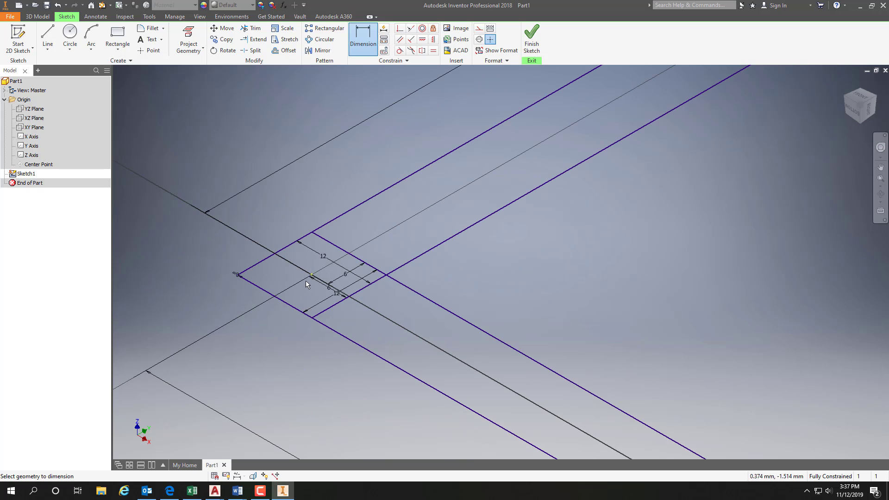
scroll(382, 284, "down", 2)
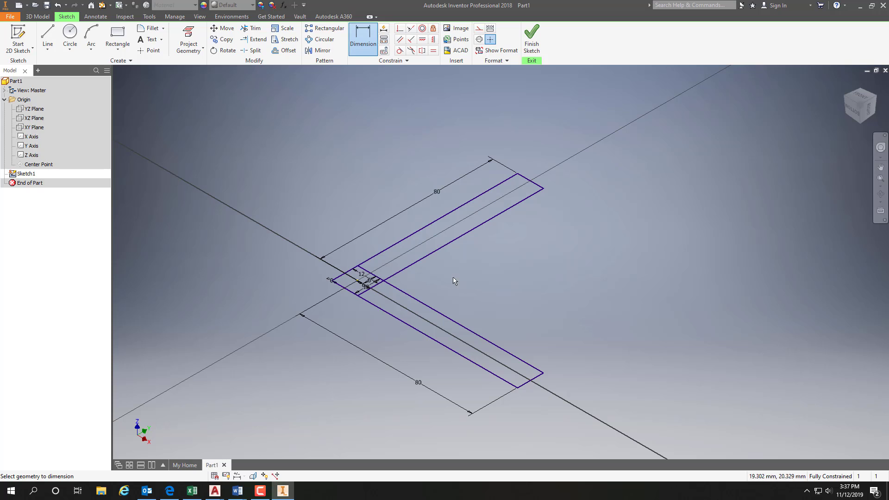
mouse_move(533, 255)
middle_mouse_down()
mouse_move(389, 277)
mouse_move(382, 285)
middle_mouse_up()
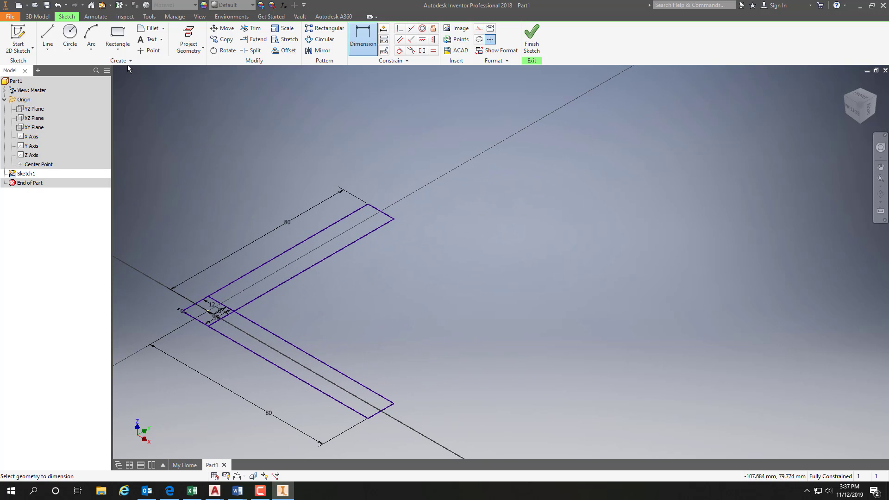
left_click(70, 33)
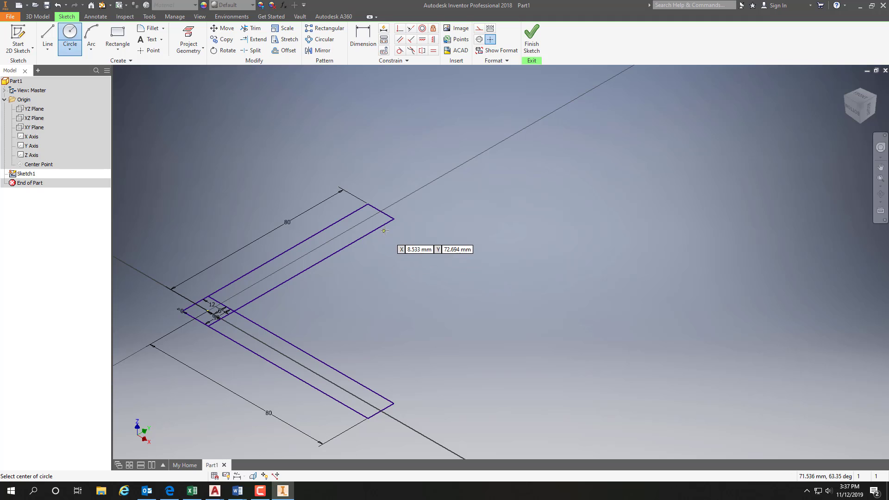
left_click(381, 211)
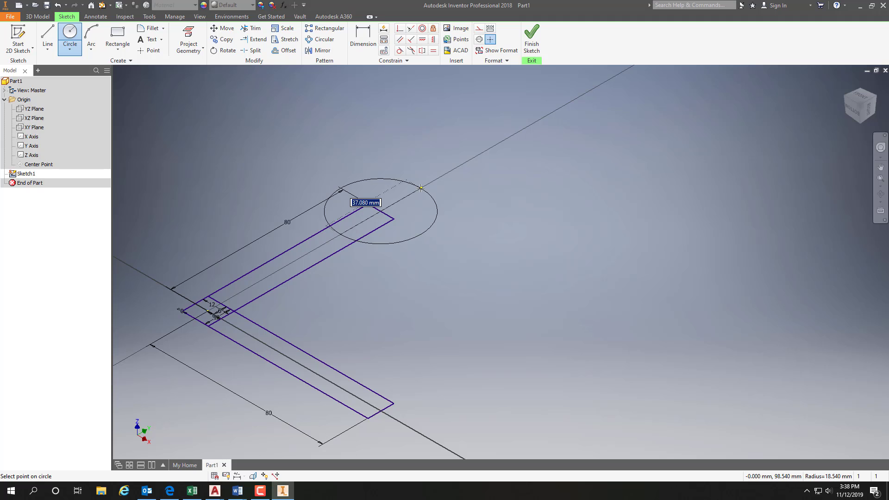
left_click(421, 187)
Dimension the diameter of the circle at the end of the Y-axis arm to 30 mm.
left_click(361, 35)
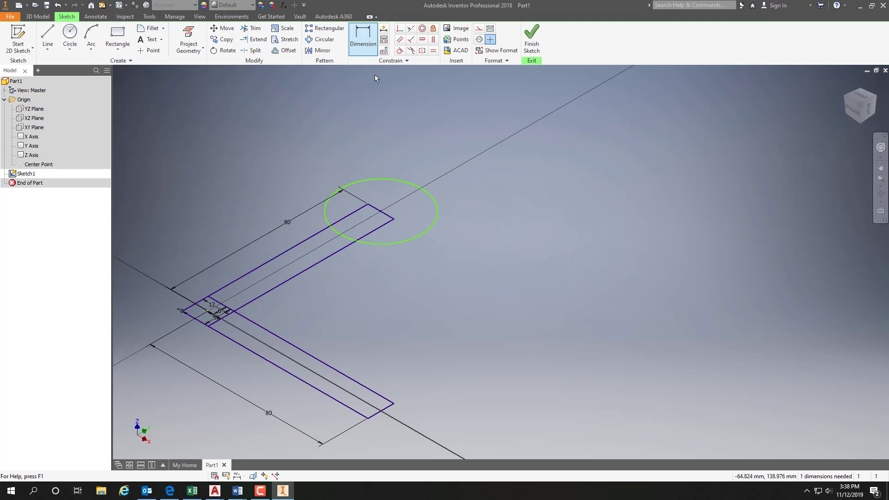
left_click(391, 179)
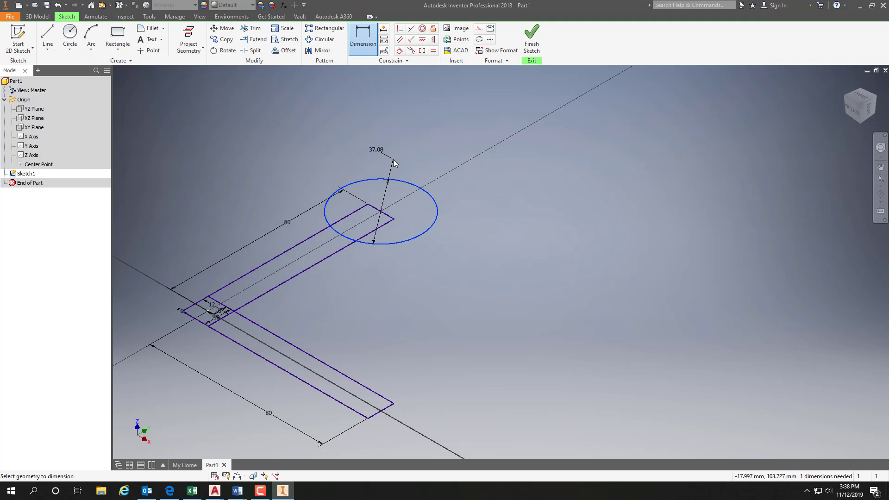
left_click(393, 159)
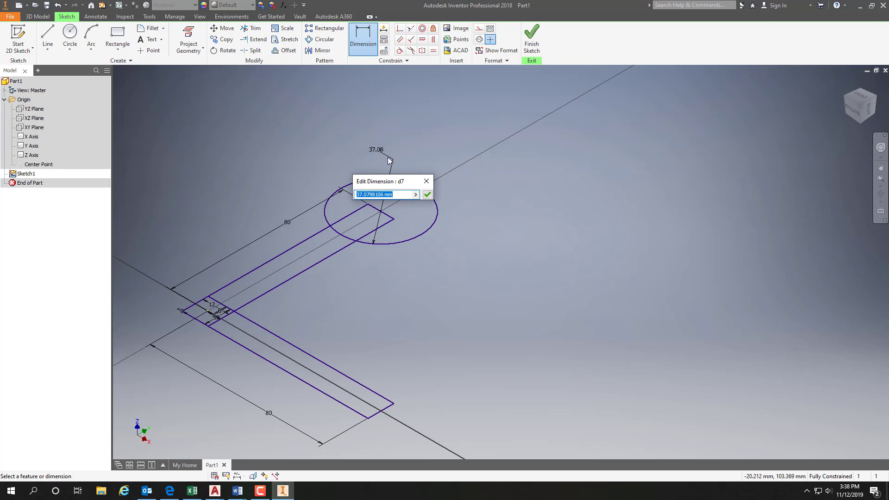
type("30")
key("Return")
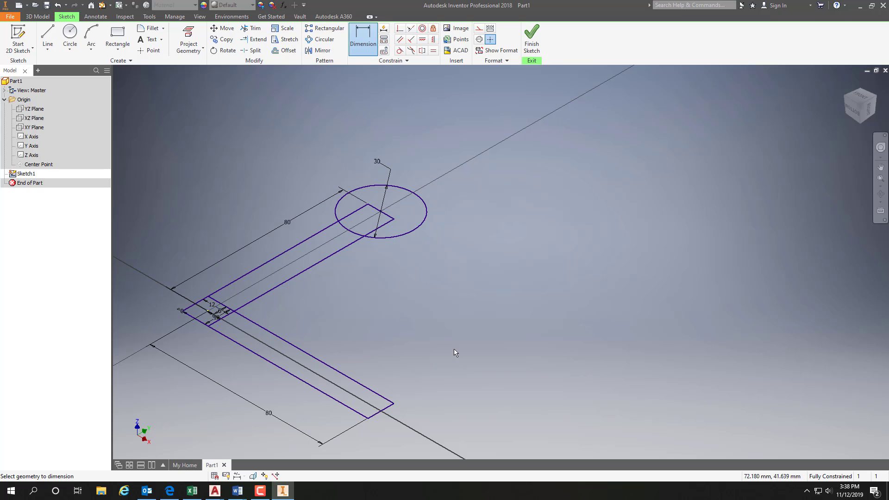
Draw a circle centered on the midpoint of the X-axis rectangle's far short edge and dimension its diameter to 30 mm.
key("c")
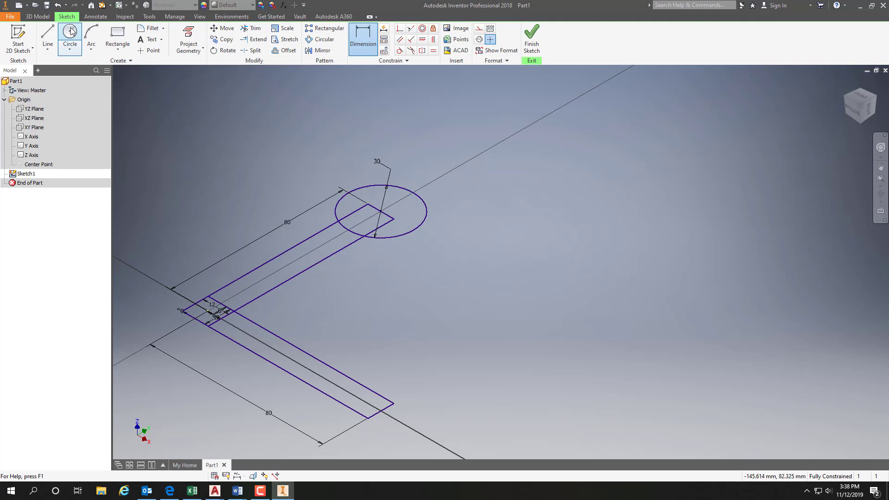
left_click(381, 410)
left_click(426, 397)
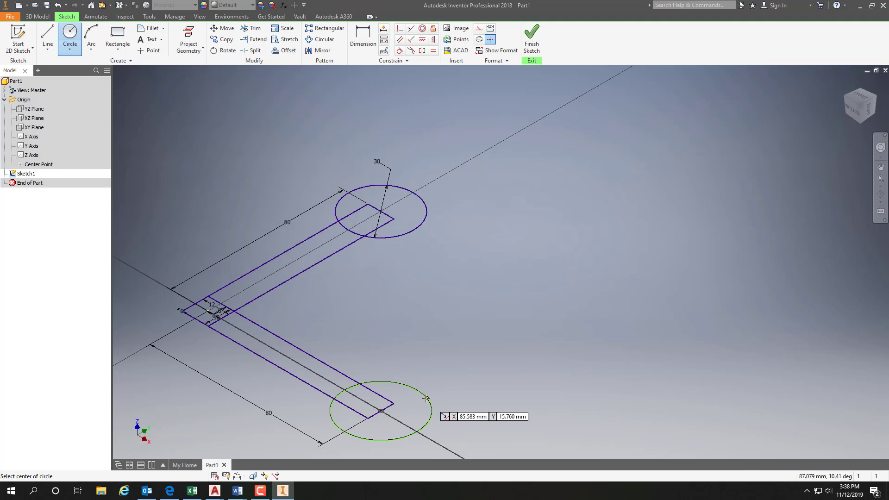
left_click(363, 34)
left_click(425, 395)
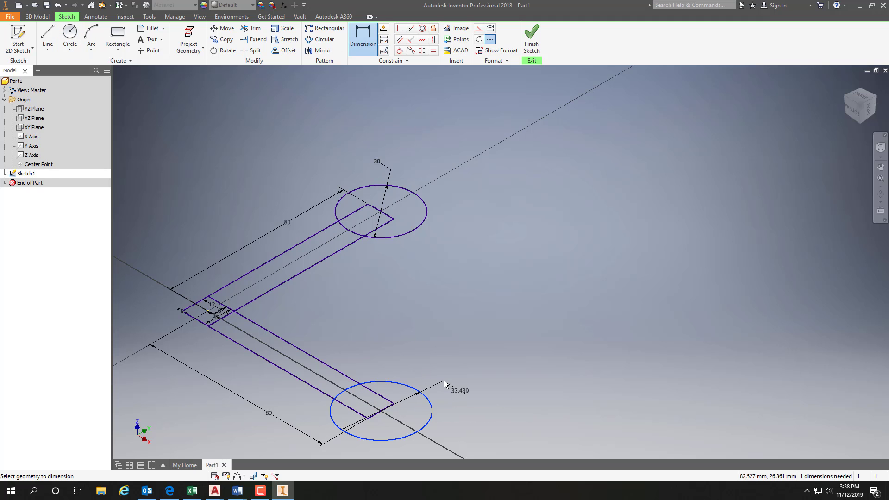
left_click(444, 389)
type("30")
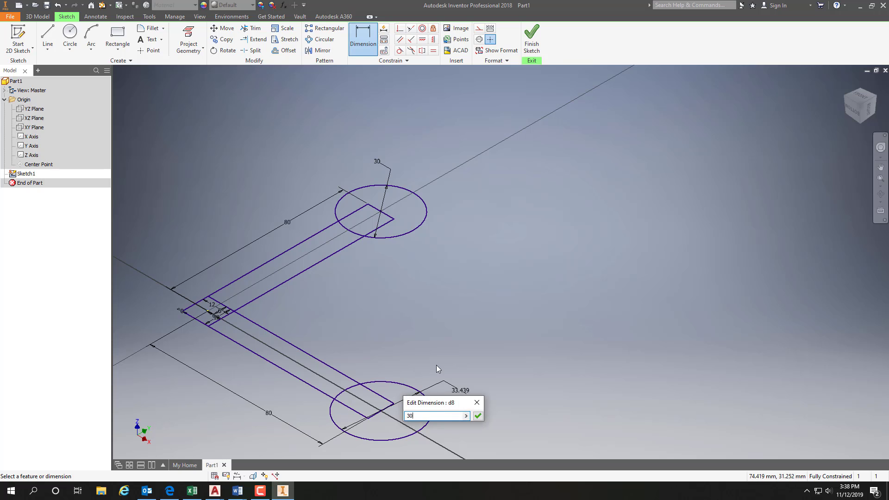
key("Return")
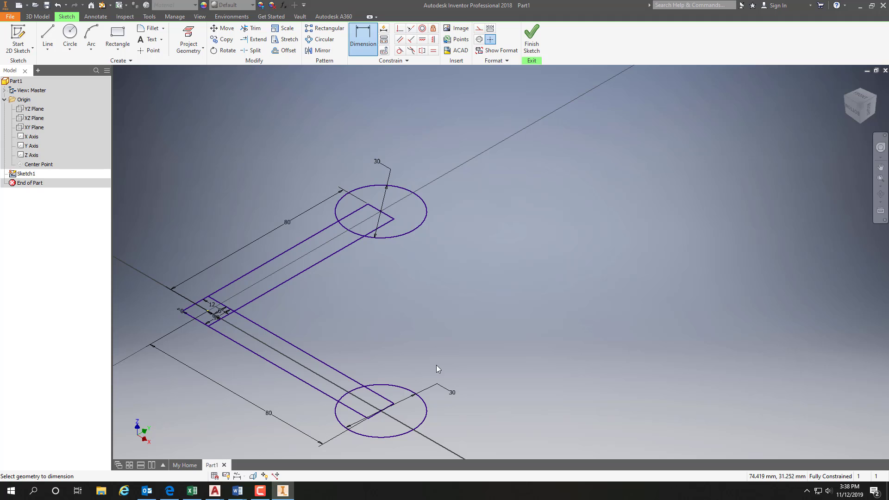
Draw a straight line connecting the centers of the two 30 mm circles.
left_click(48, 37)
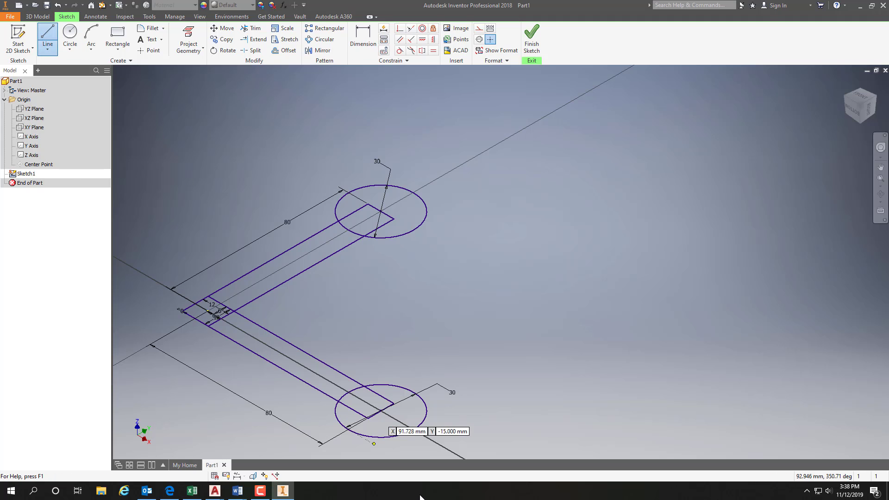
left_click(381, 411)
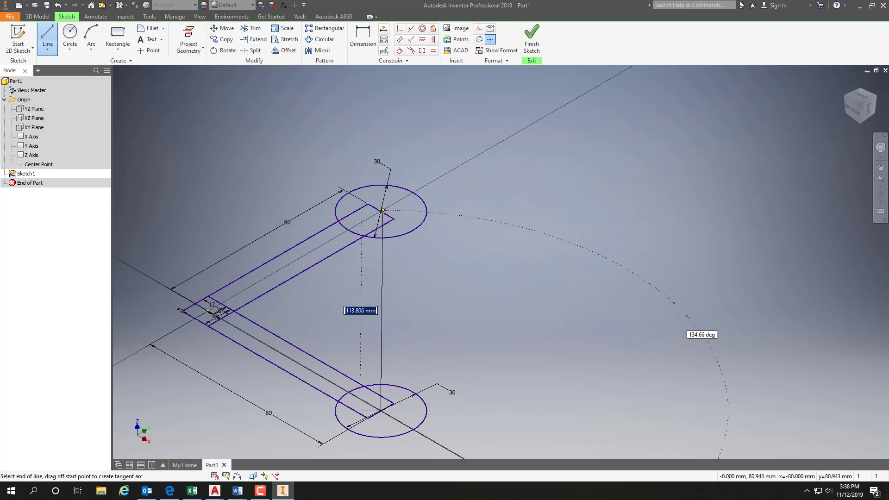
double_click(383, 210)
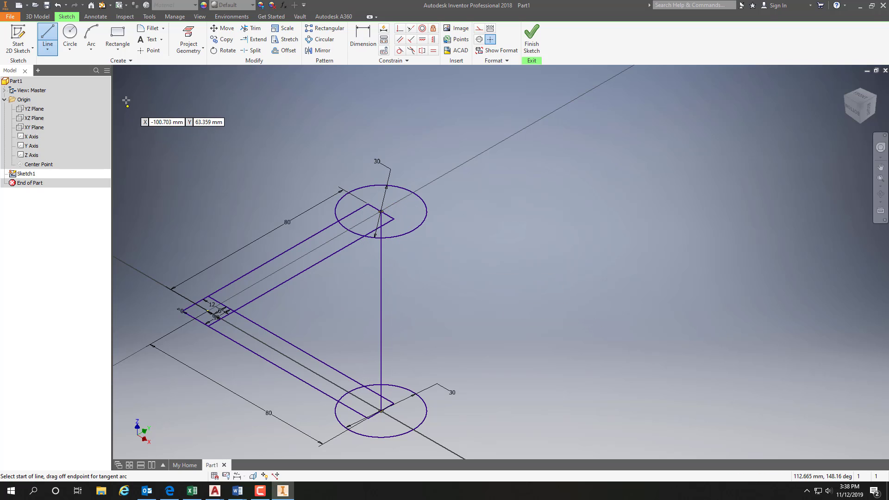
Offset the line between the circle centers by 6 mm to each side.
left_click(291, 52)
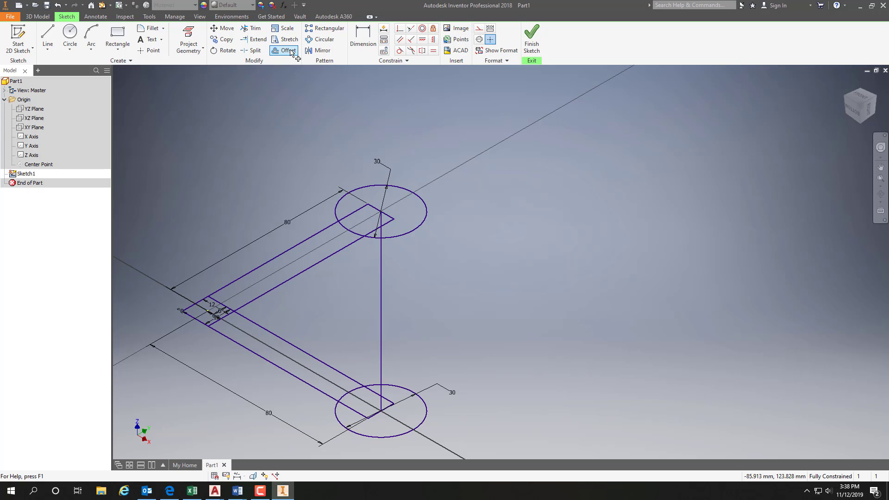
left_click(382, 285)
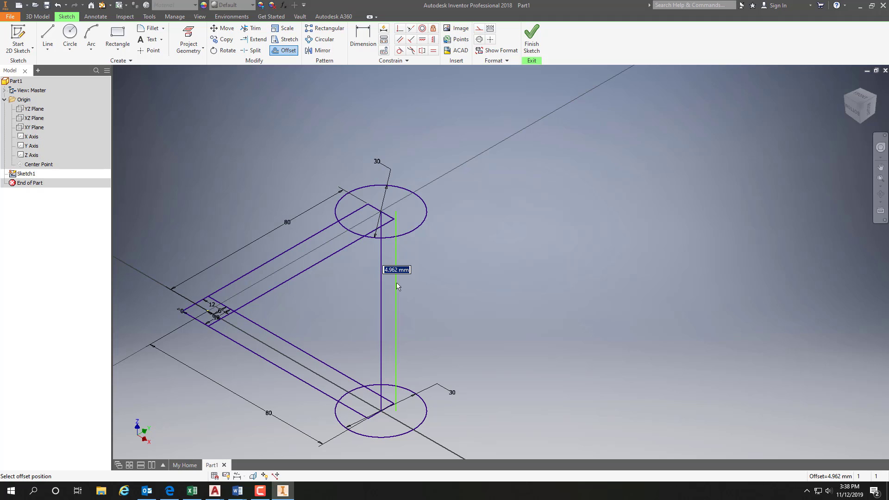
left_click(397, 283)
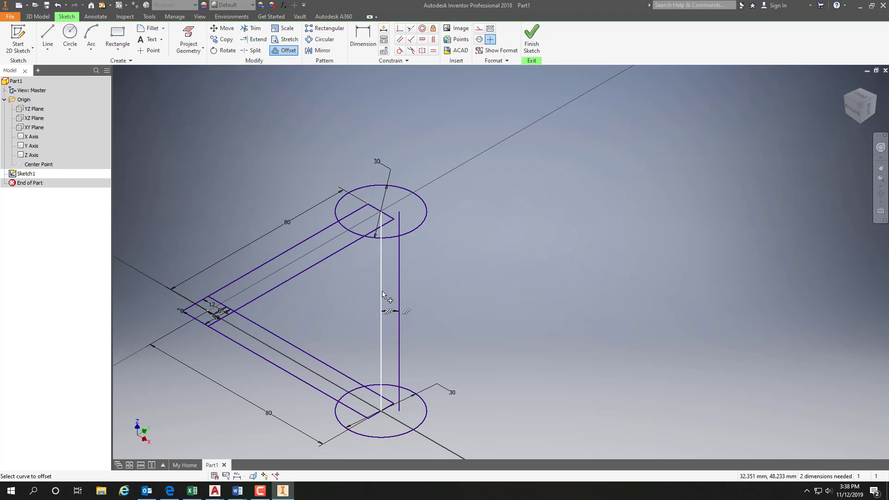
left_click(382, 295)
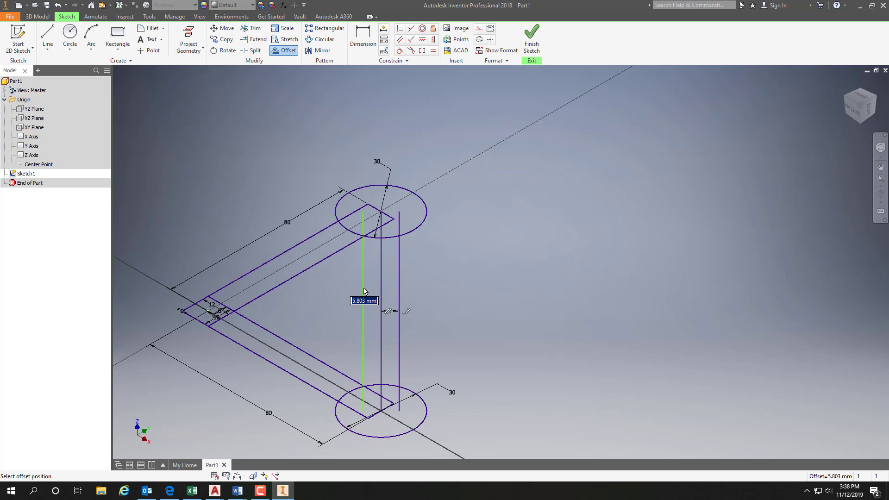
type("6")
key("Return")
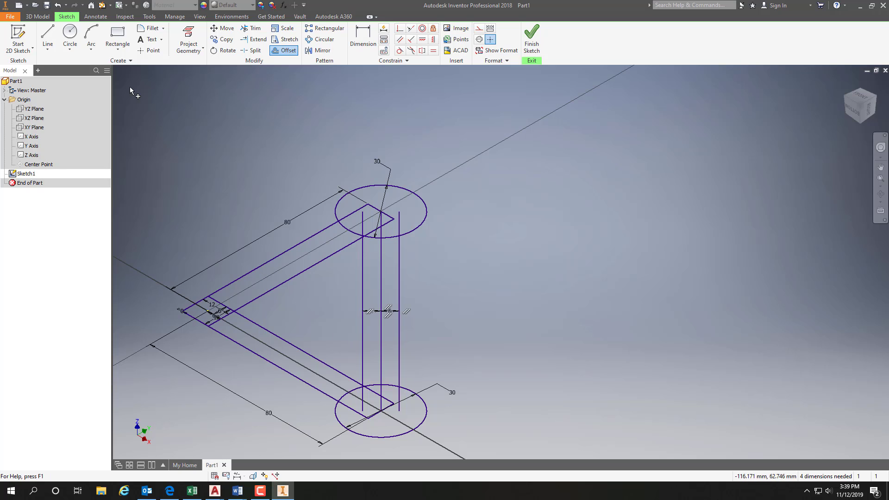
Trim the arm and connecting lines inside the Y-axis arm's circle, plus the circle's arcs where the arm and connecting strip join it.
left_click(254, 29)
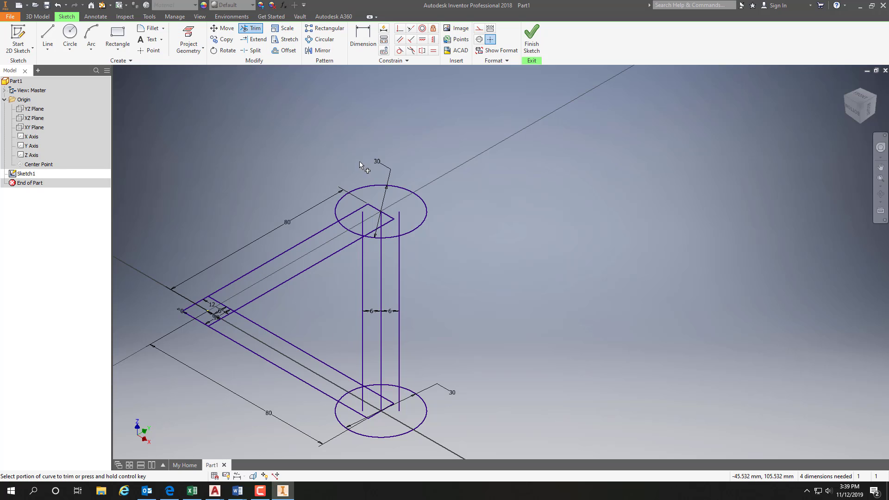
left_click(400, 219)
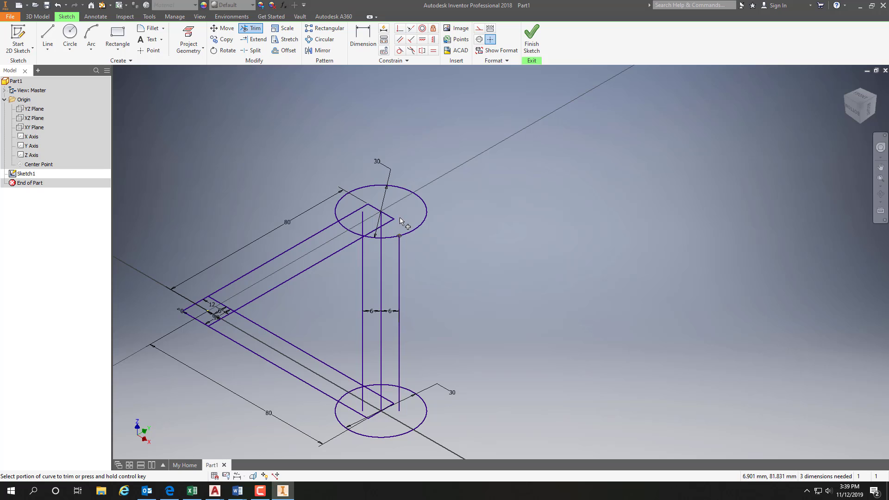
left_click(361, 215)
left_click(374, 209)
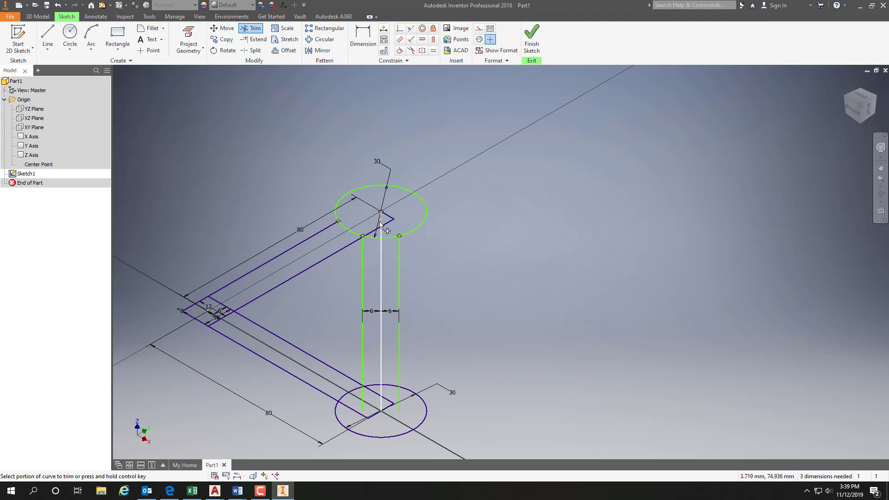
left_click(381, 219)
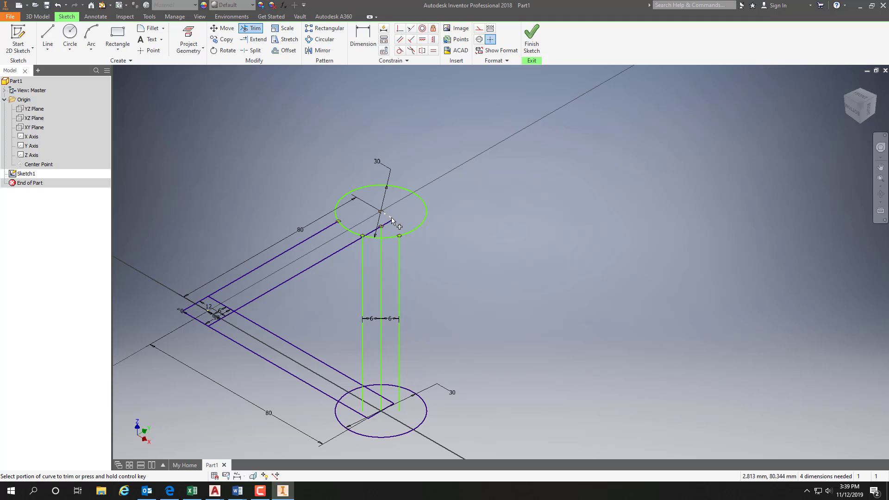
left_click(385, 223)
left_click(374, 232)
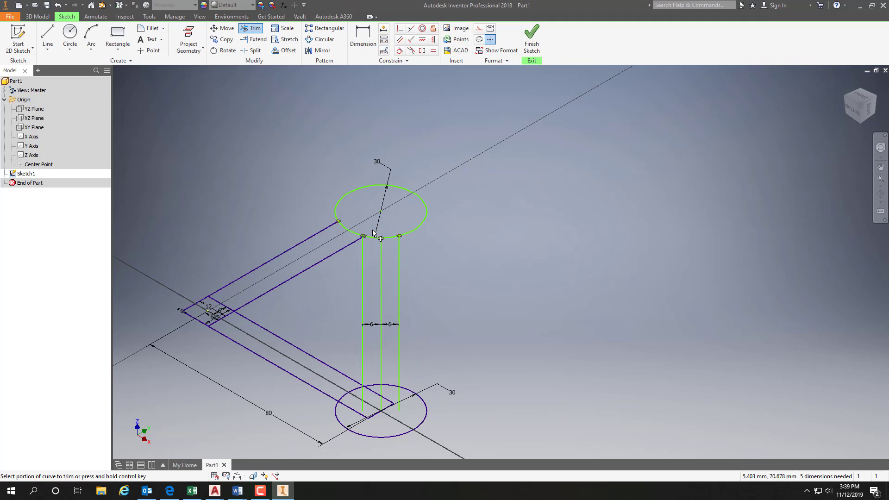
left_click(374, 237)
left_click(353, 235)
Trim the overlapping inner edge segments of the two arms where they cross at the origin corner.
left_click(219, 310)
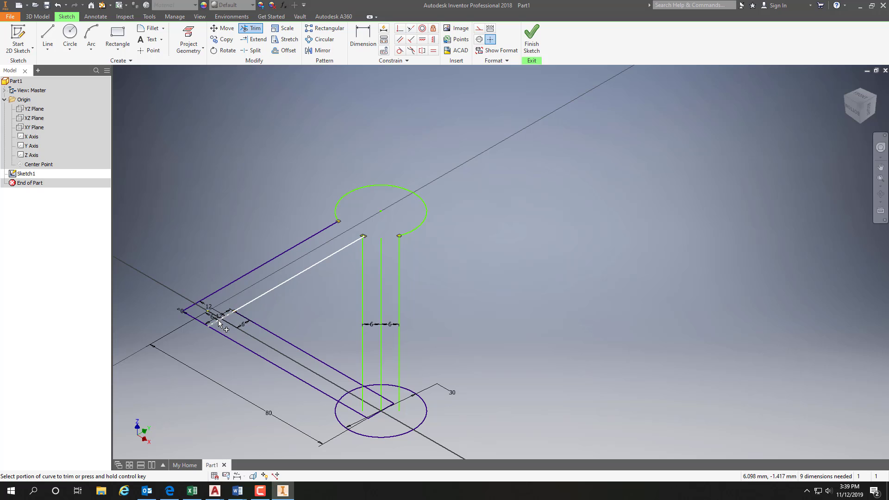
left_click(215, 320)
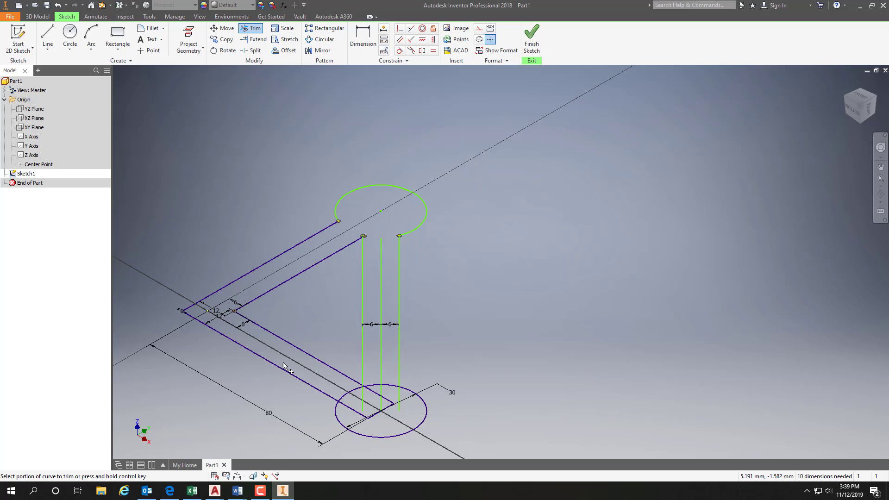
Trim the arm and connecting lines inside the X-axis arm's circle, plus the circle's arcs where the arm and connecting strip join it.
left_click(399, 409)
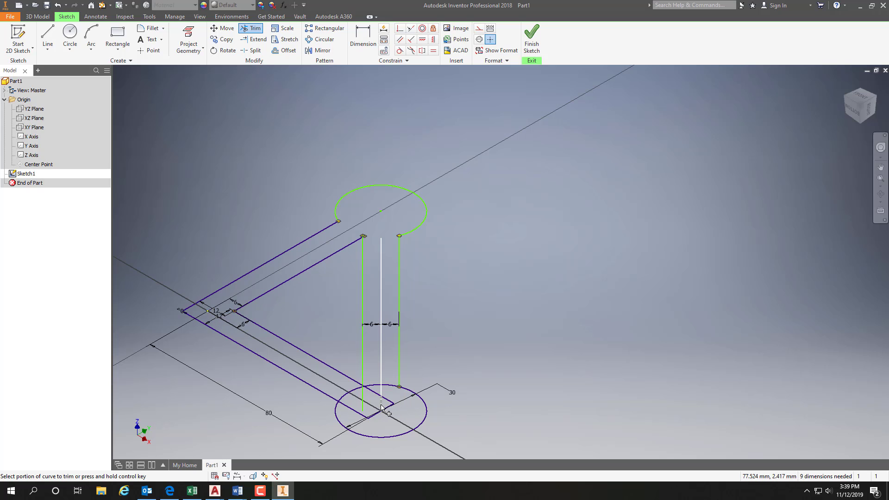
left_click(362, 401)
left_click(382, 395)
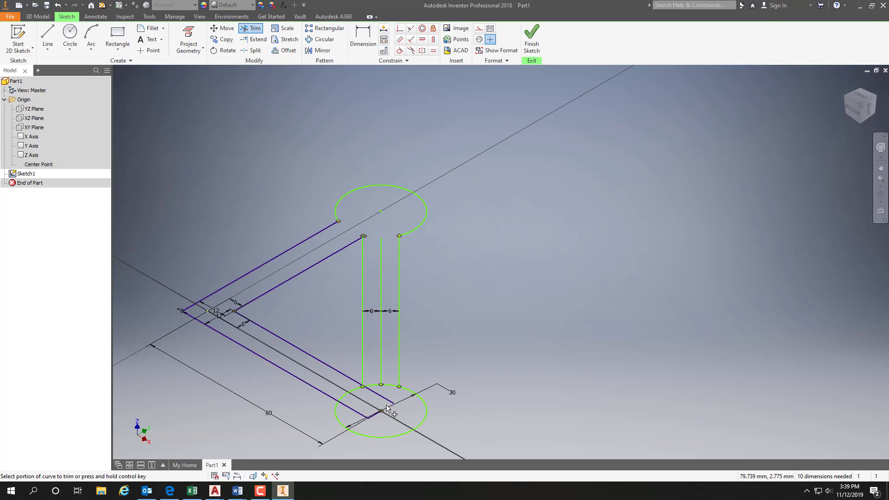
left_click(390, 404)
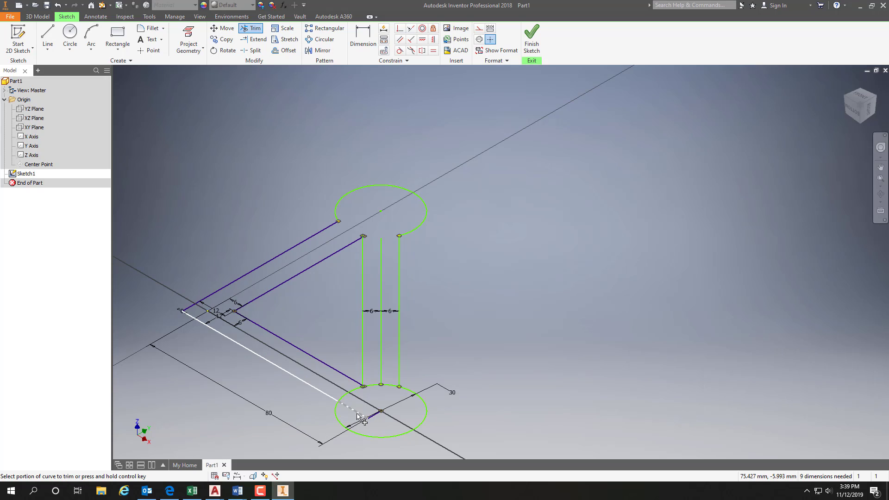
left_click(357, 414)
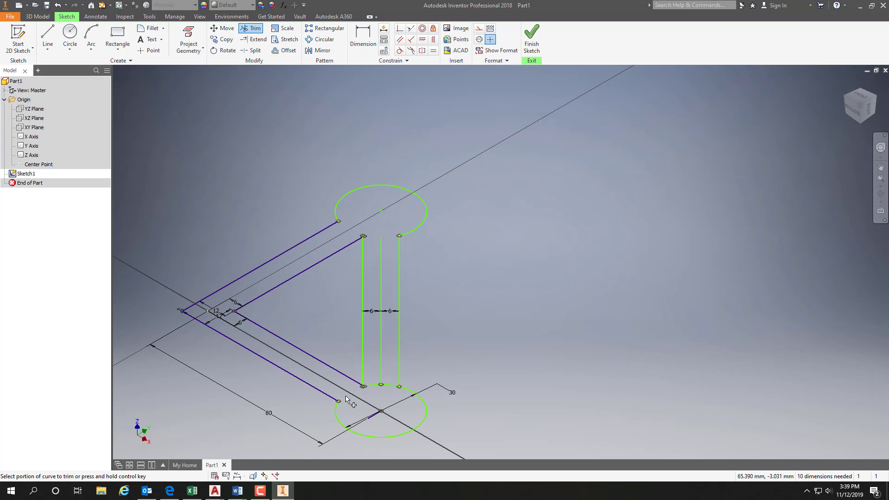
left_click(386, 388)
key("Escape")
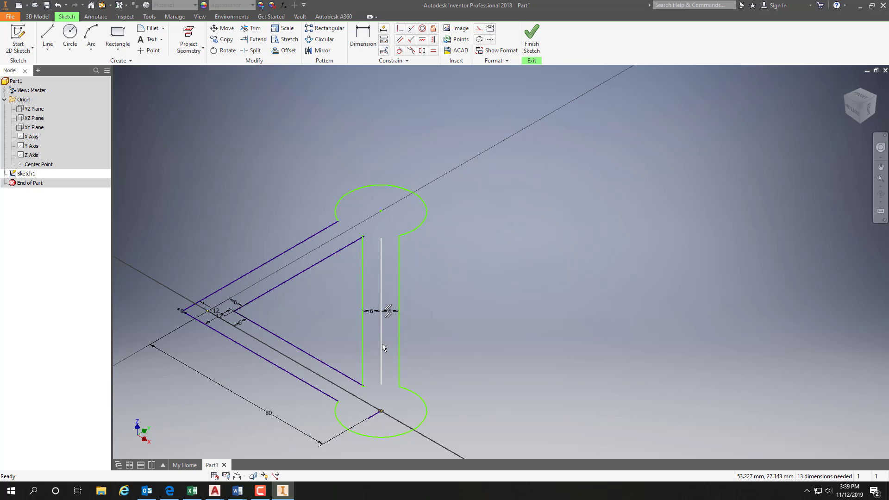
left_click(382, 344)
Draw a circle about 2.6 mm in diameter in the corner between the two arms, near the origin.
left_click(70, 37)
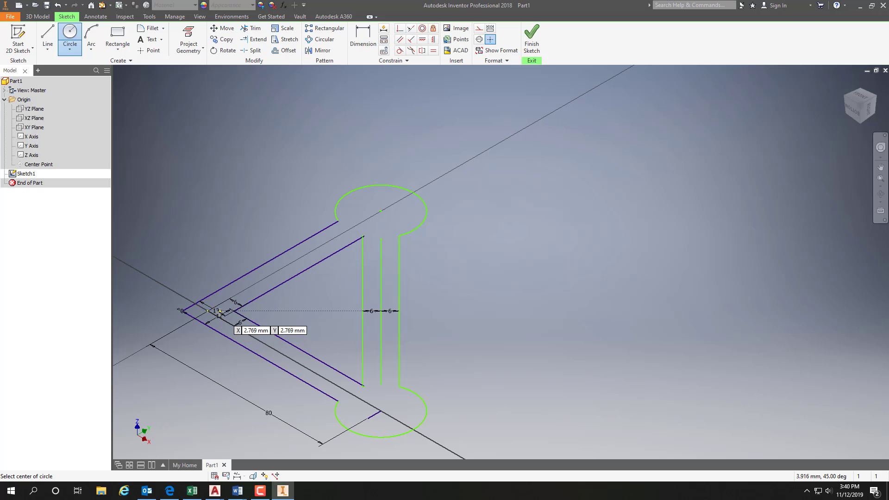
scroll(220, 312, "up", 5)
scroll(220, 312, "down", 9)
middle_click_drag(234, 307, 390, 276)
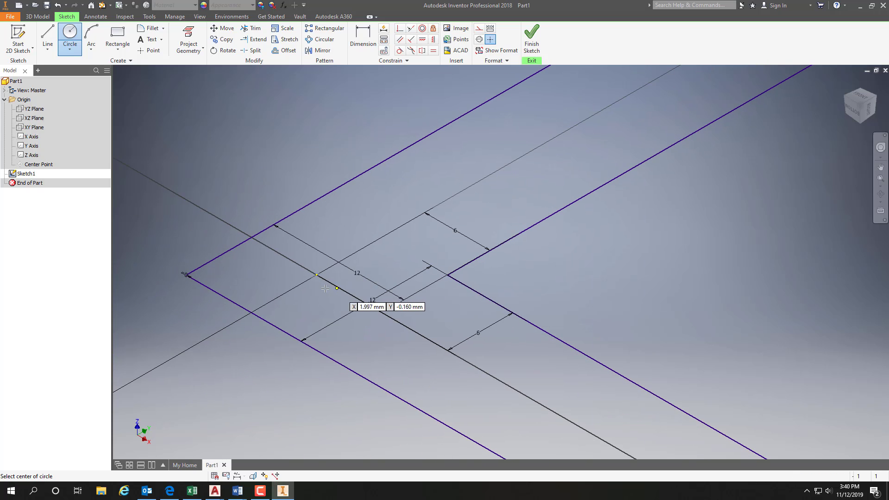
left_click(358, 281)
left_click(373, 273)
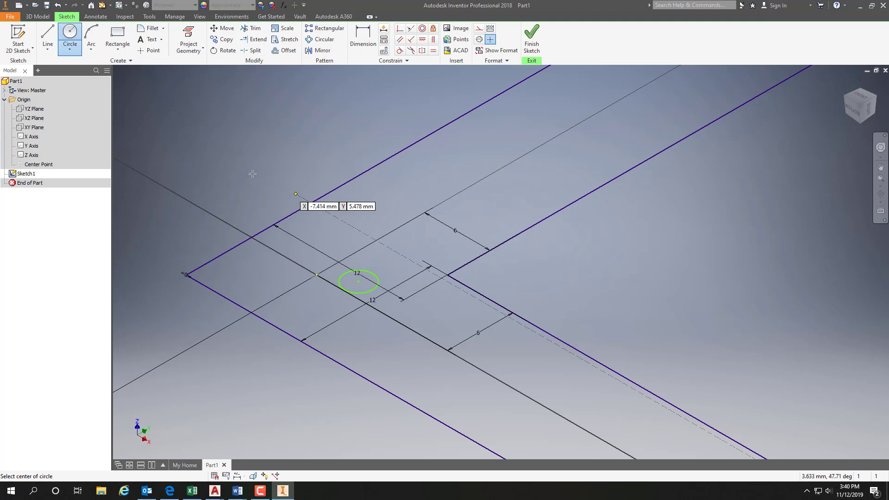
Dimension the corner circle's diameter as 5 mm.
left_click(365, 37)
left_click(378, 279)
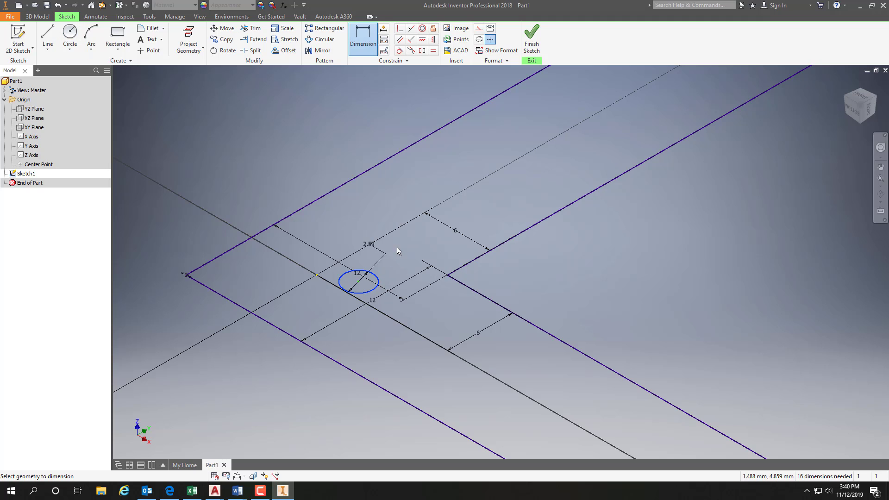
left_click(408, 241)
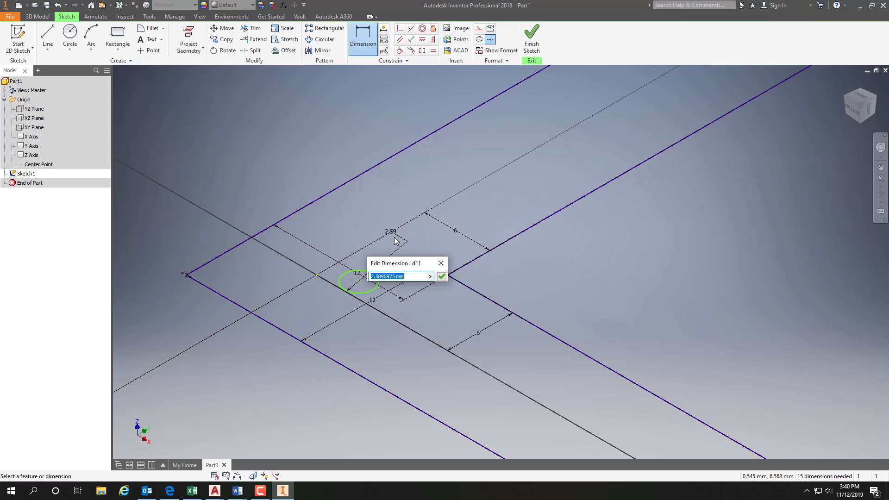
type("5")
key("Return")
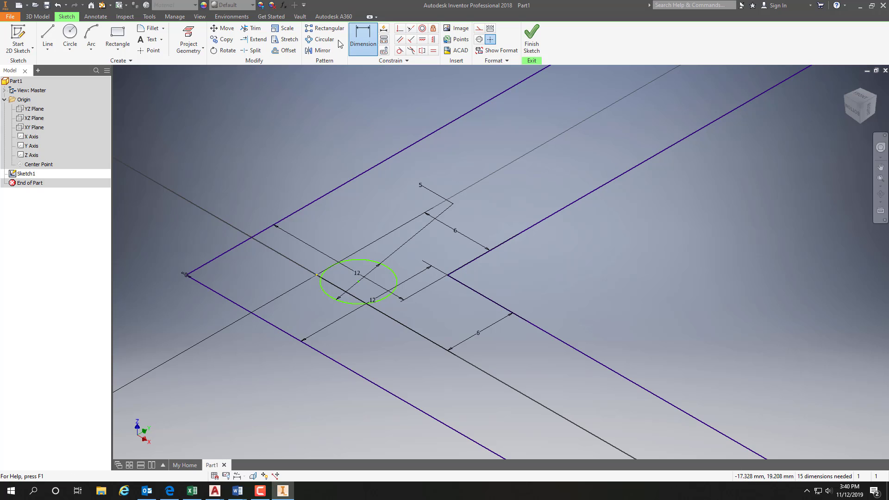
Dimension the corner circle's center 4 mm from the origin along the X direction.
left_click(316, 274)
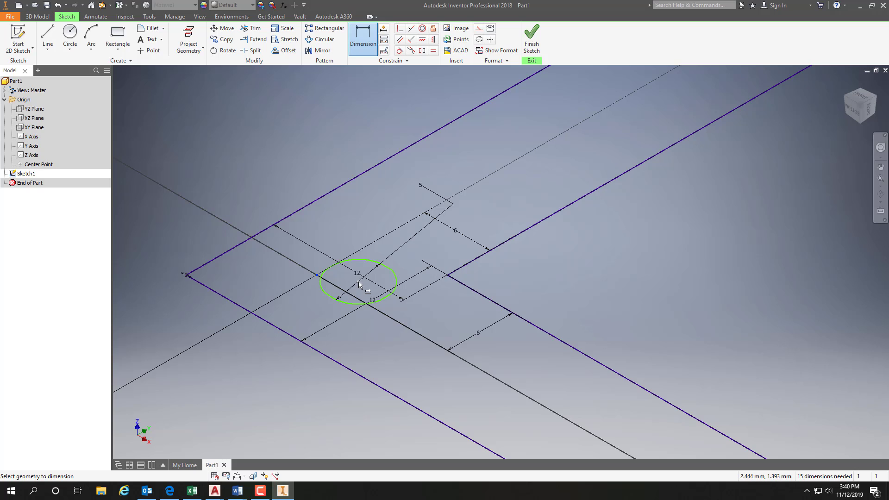
left_click(359, 283)
left_click(396, 241)
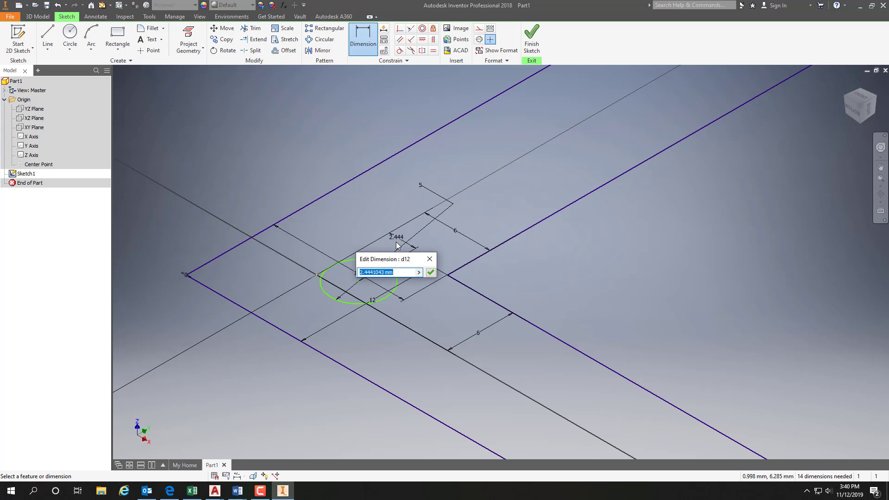
type("4")
key("Return")
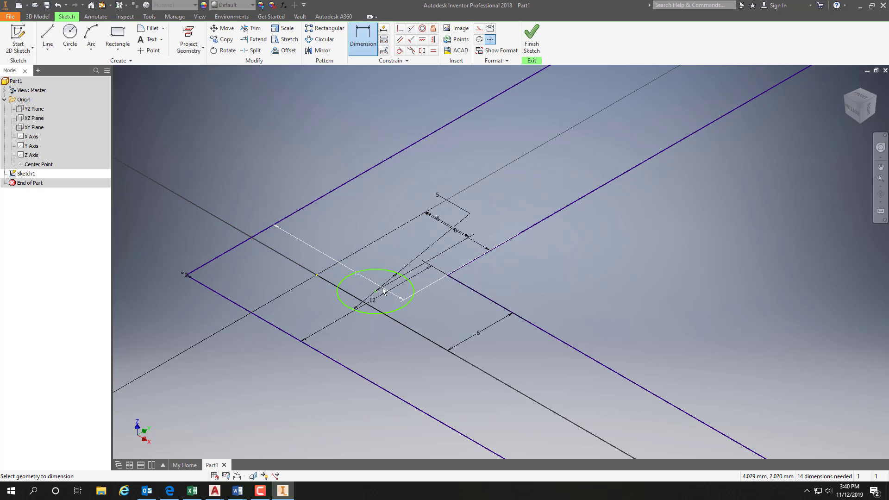
Dimension the corner circle's center 4 mm from the origin along the Y direction.
left_click(376, 290)
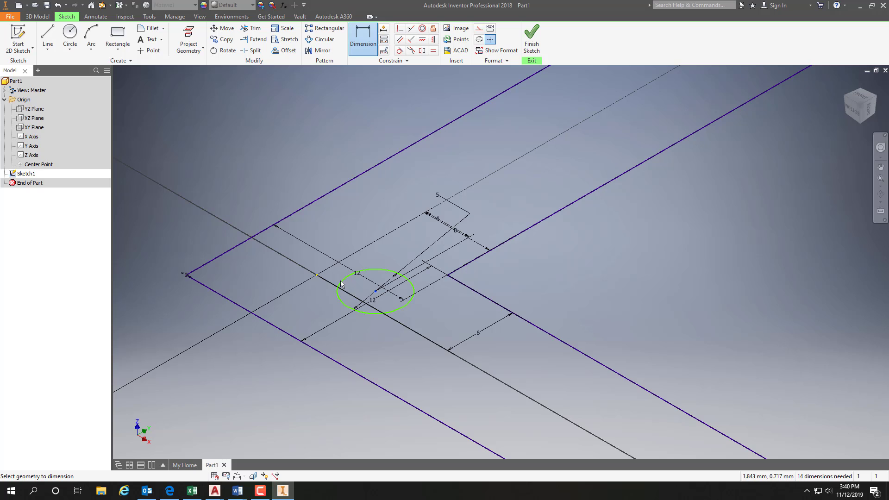
left_click(316, 275)
left_click(311, 252)
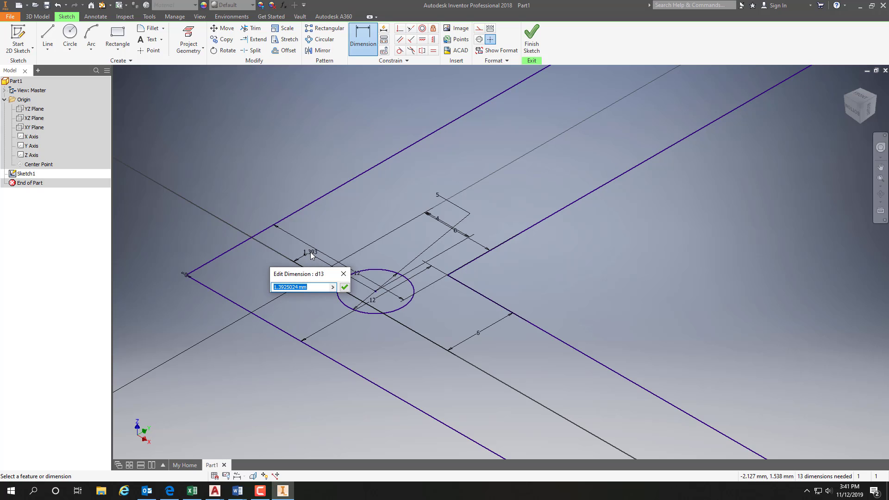
type("4")
key("Return")
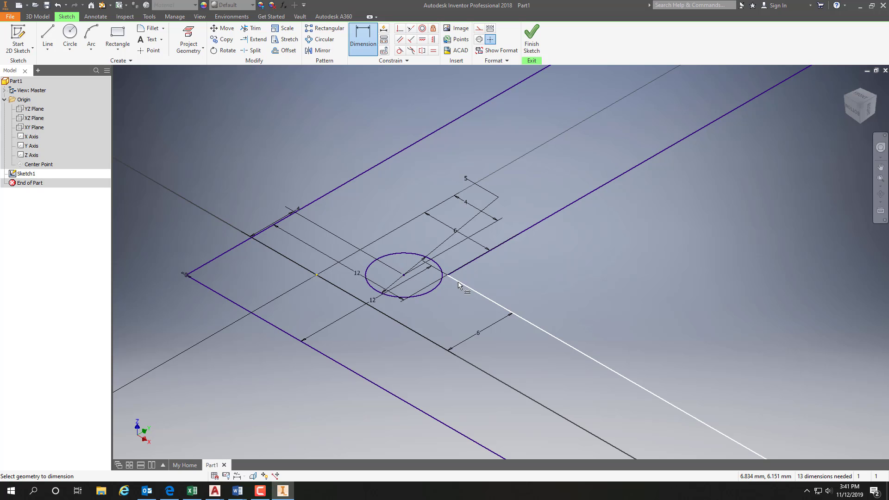
Draw two small circles along the Y-axis arm and one about 9 mm in diameter at the center of its rounded end.
middle_click_drag(453, 297, 365, 272)
scroll(364, 271, "up", 2)
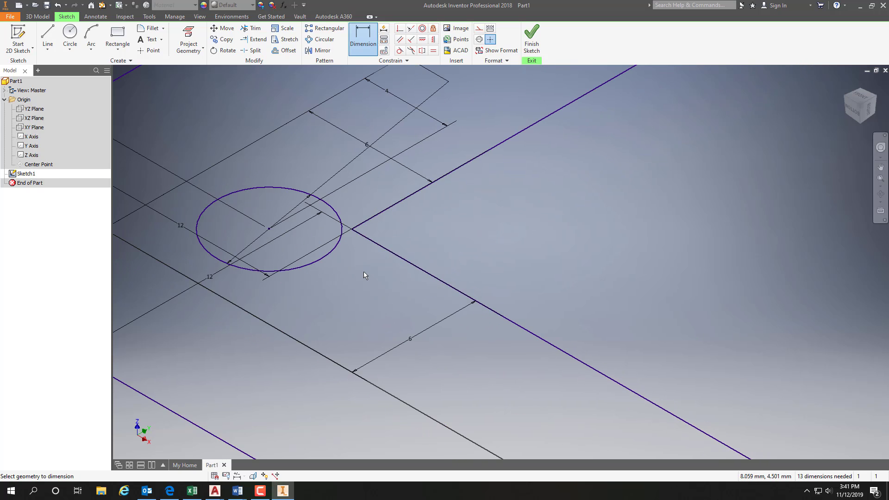
scroll(363, 272, "down", 5)
scroll(363, 272, "down", 4)
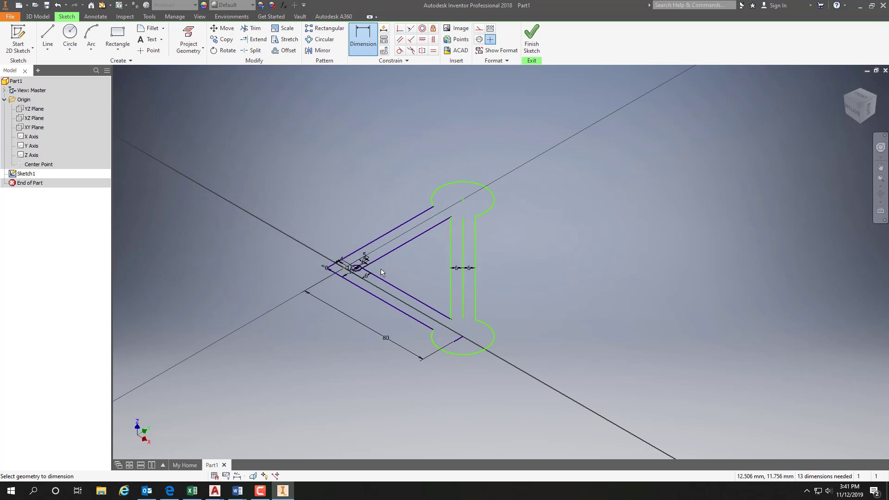
scroll(381, 267, "up", 3)
middle_click_drag(381, 283, 359, 341)
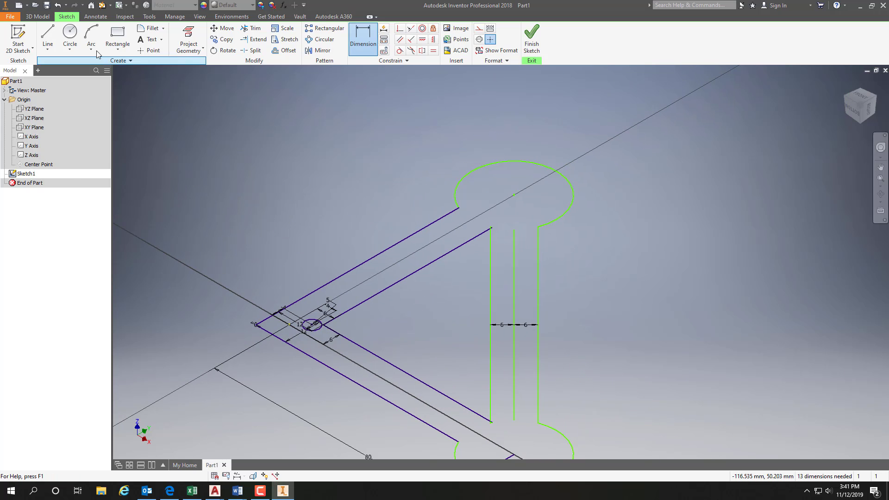
left_click(91, 37)
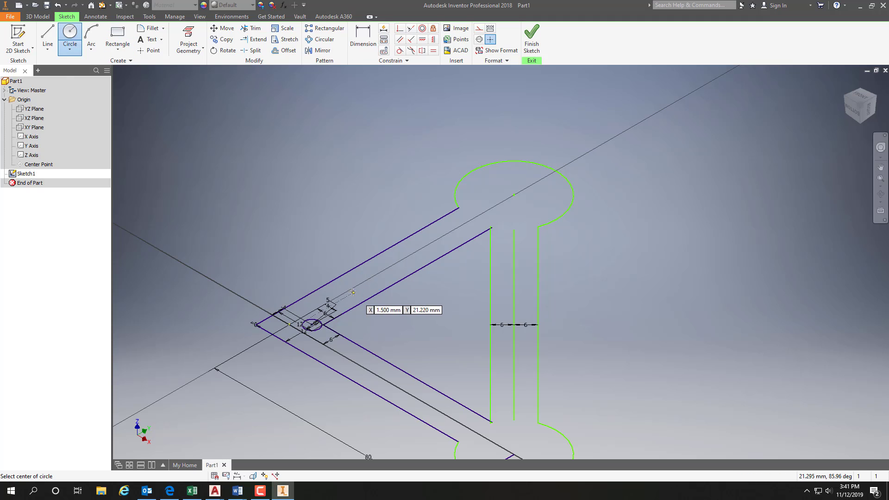
left_click(349, 290)
left_click(360, 284)
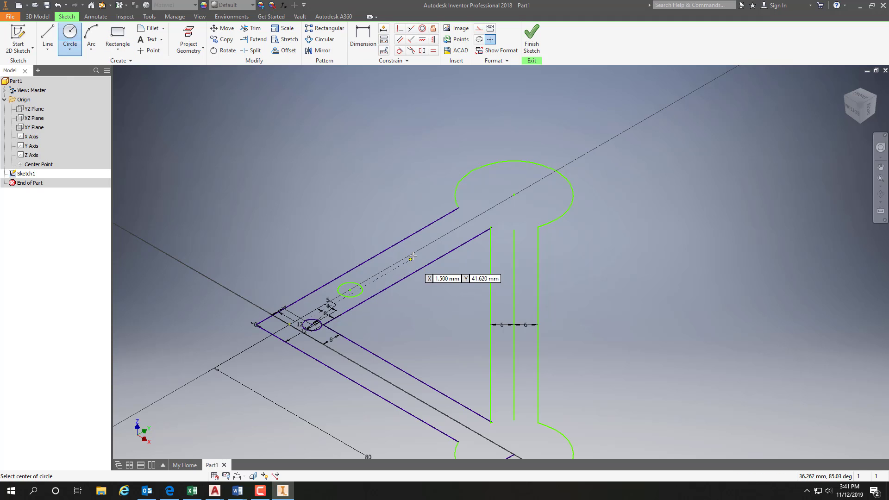
left_click(416, 252)
left_click(425, 244)
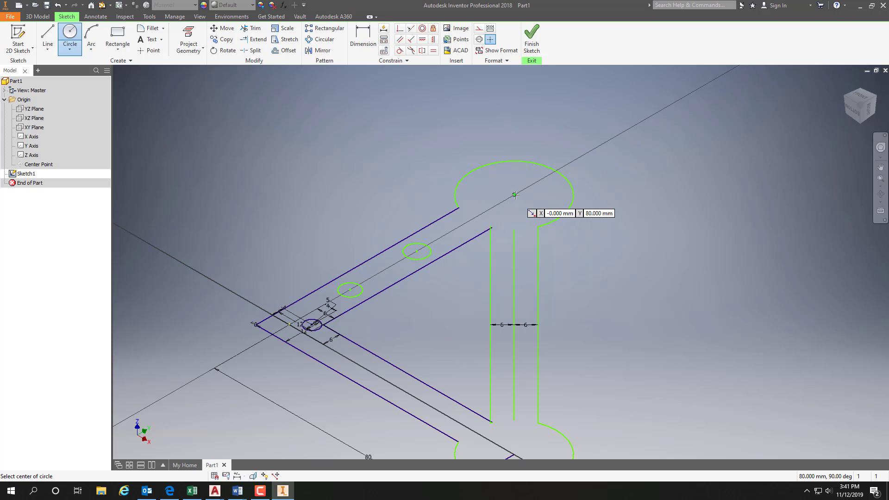
left_click(515, 195)
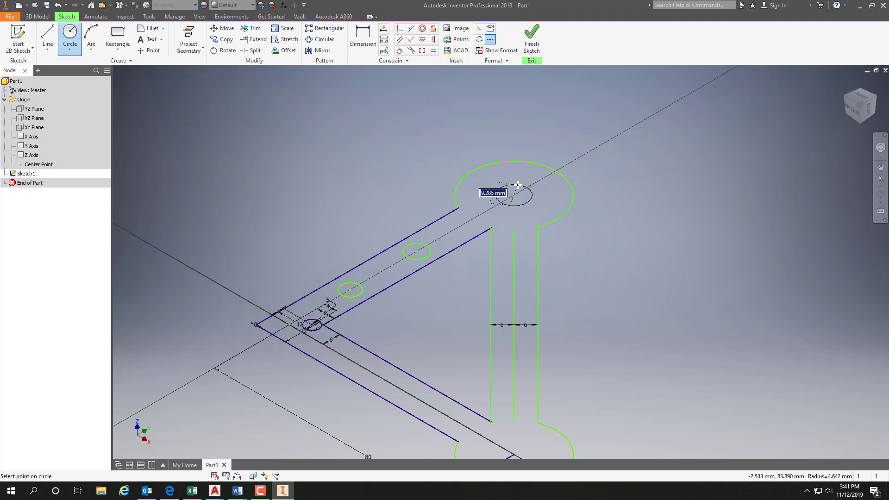
left_click(517, 185)
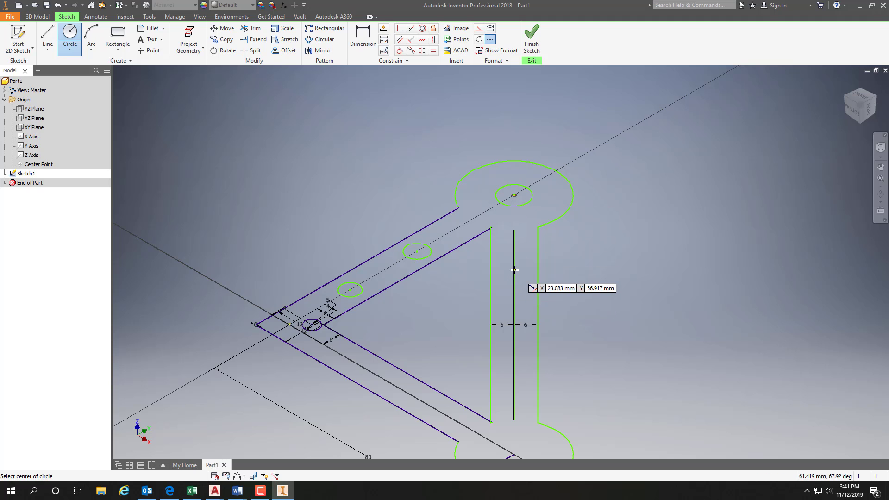
Draw two circles on the connecting strip's centerline, the one nearer the X-axis arm about as wide as the strip.
left_click(514, 269)
left_click(529, 267)
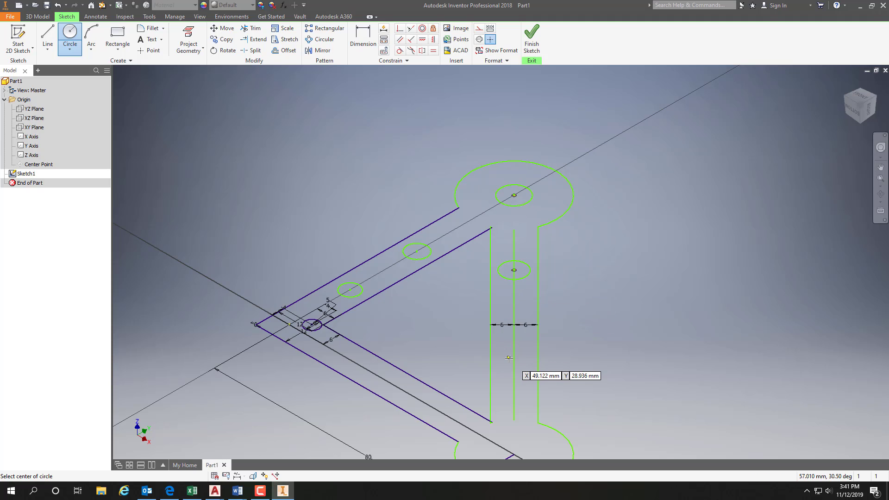
left_click(514, 360)
left_click(530, 348)
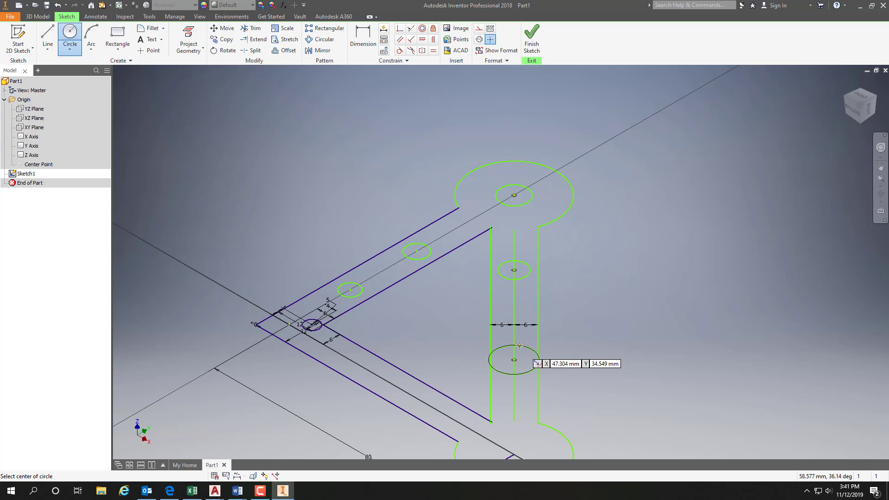
Draw a circle at the center of the X-axis arm's rounded end and two along the arm, about 54 and 25 mm from the origin.
middle_click_drag(510, 395, 518, 294)
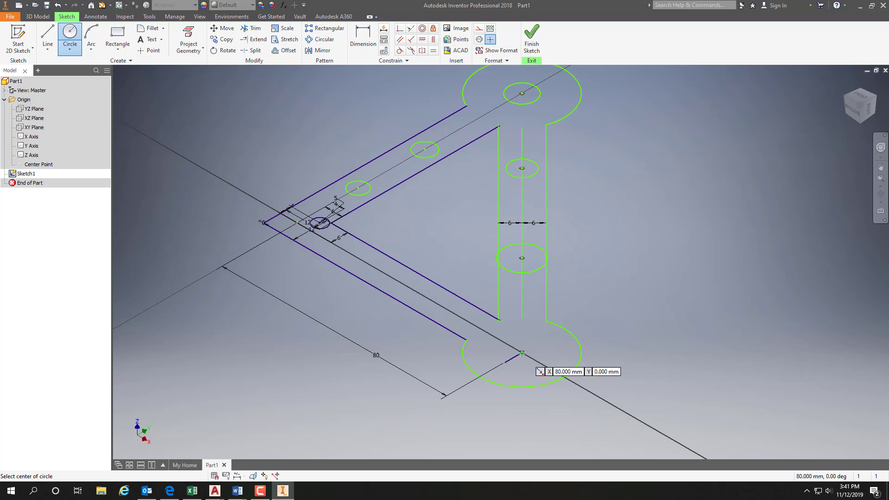
left_click(522, 354)
left_click(537, 353)
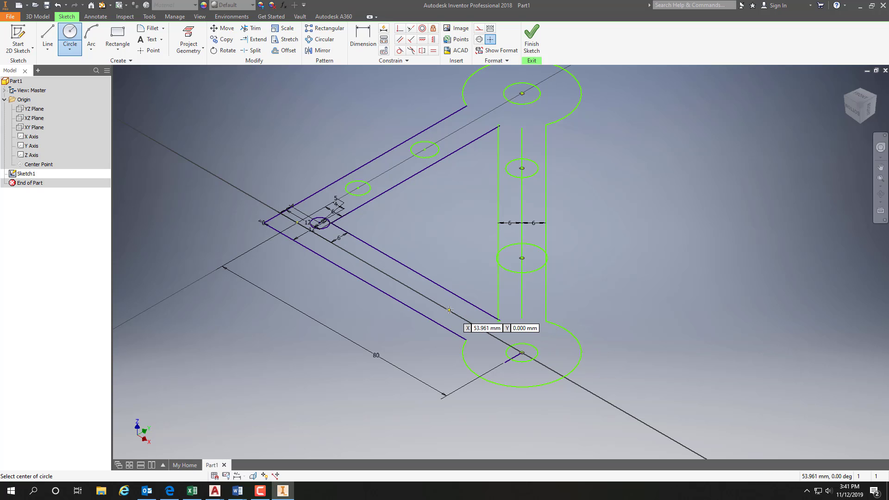
left_click(448, 309)
left_click(460, 310)
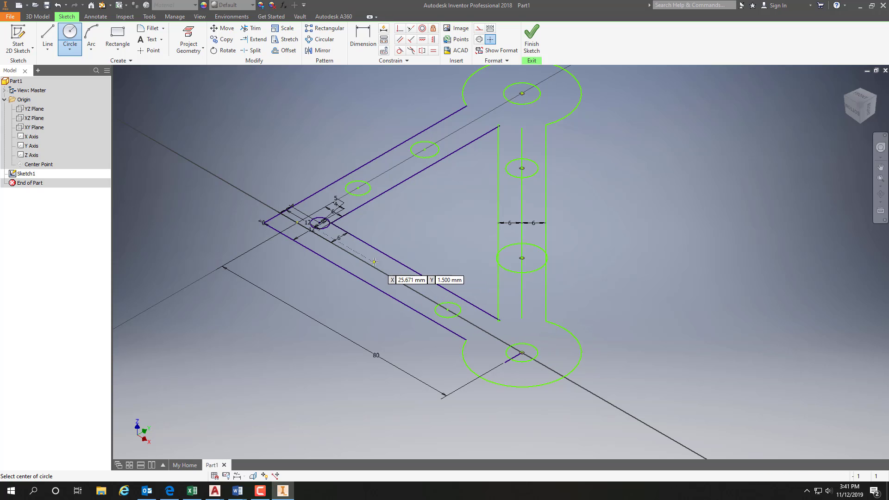
left_click(368, 263)
left_click(375, 260)
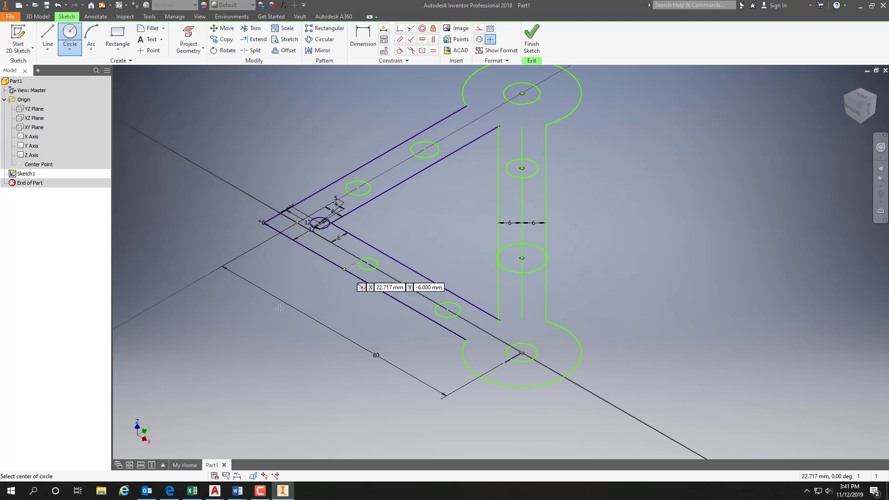
Dimension the X-direction distance from the corner circle's center to the nearest circle on the X-axis arm as 20 mm.
left_click(362, 37)
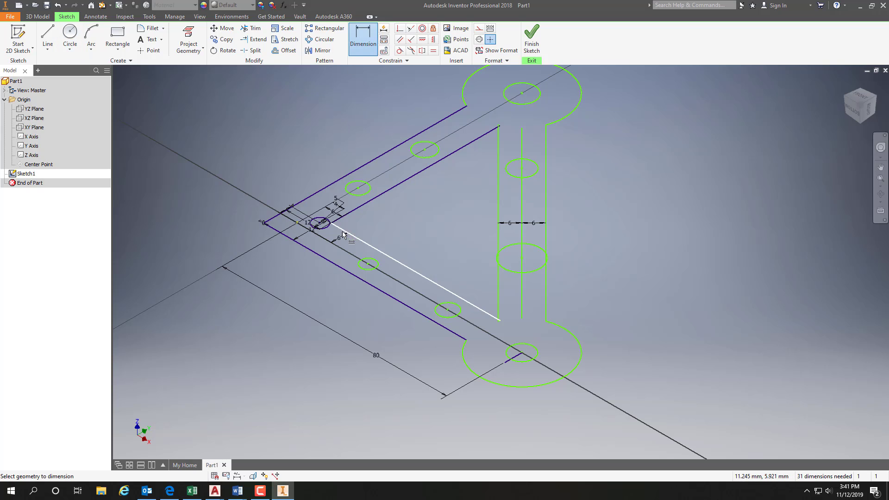
left_click(319, 224)
left_click(369, 264)
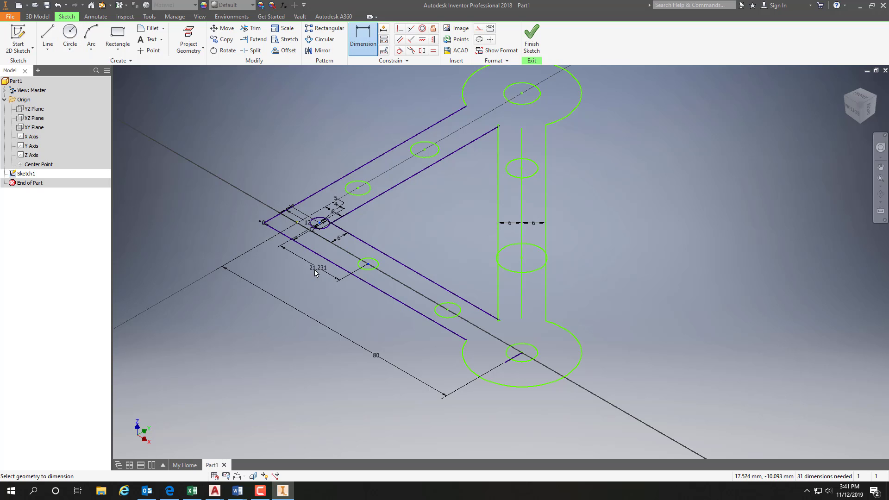
left_click(312, 273)
type("2")
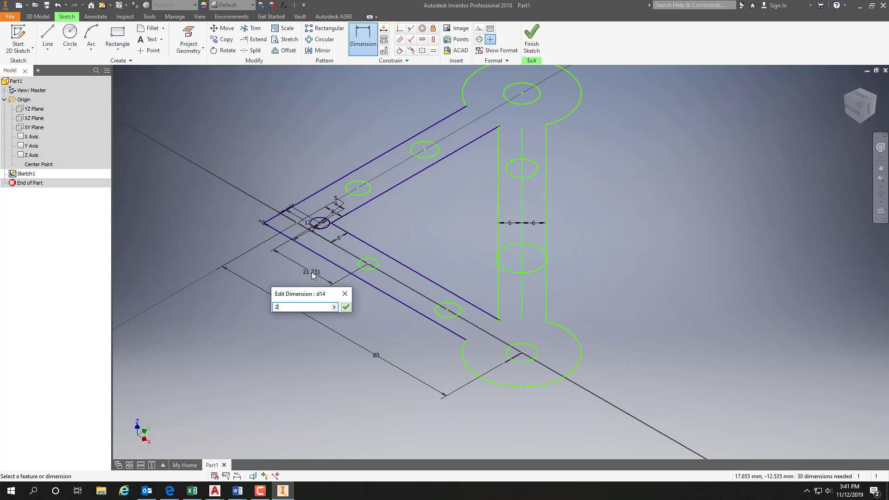
type("0")
key("Return")
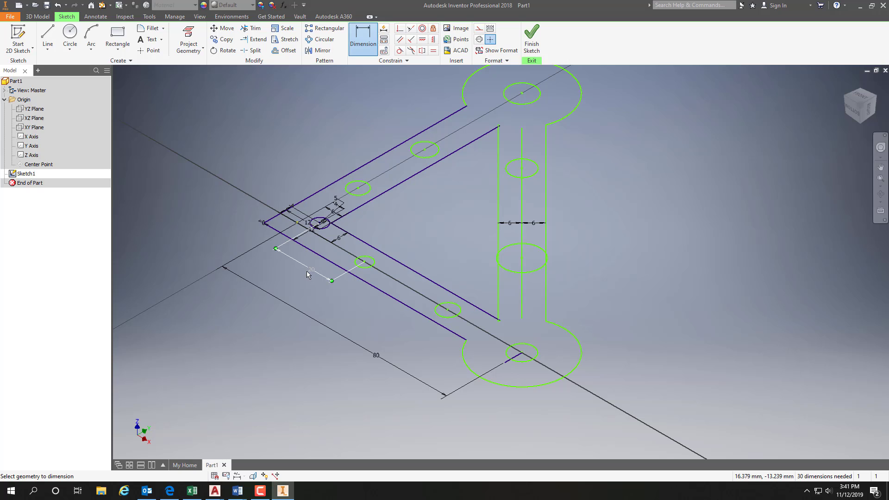
Dimension the X-direction distance between the centers of the two small circles on the X-axis arm as 20 mm.
left_click(364, 263)
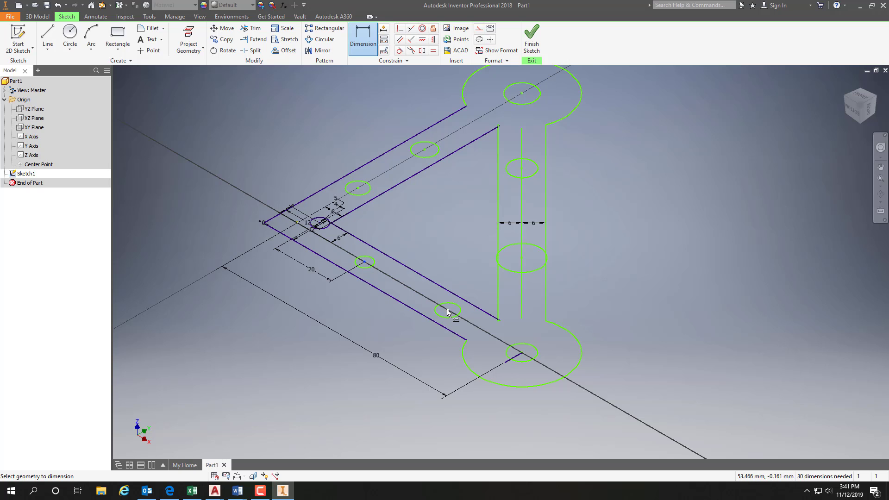
left_click(447, 310)
left_click(378, 311)
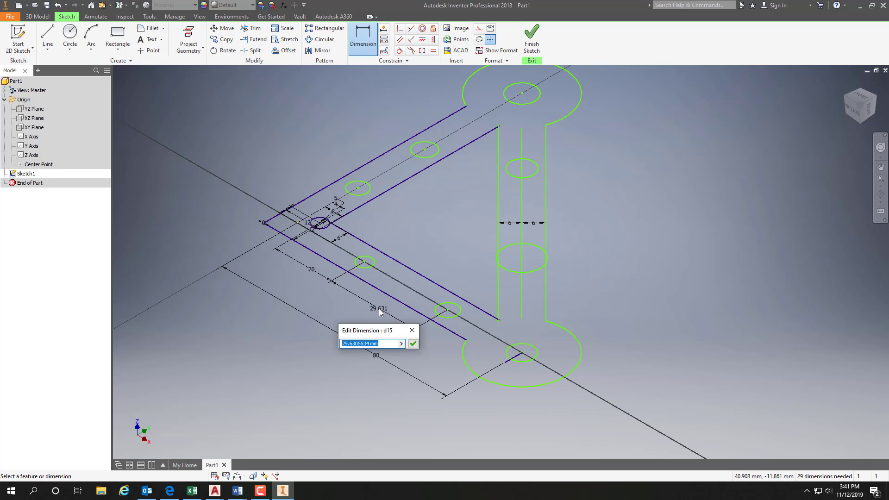
type("20")
key("Return")
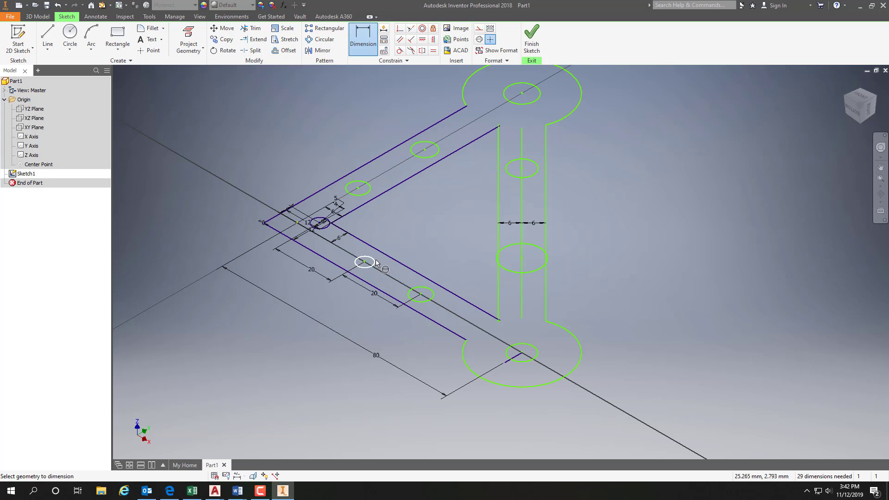
Dimension both small circles along the X-axis arm with a diameter of 5 mm.
left_click(374, 260)
left_click(389, 240)
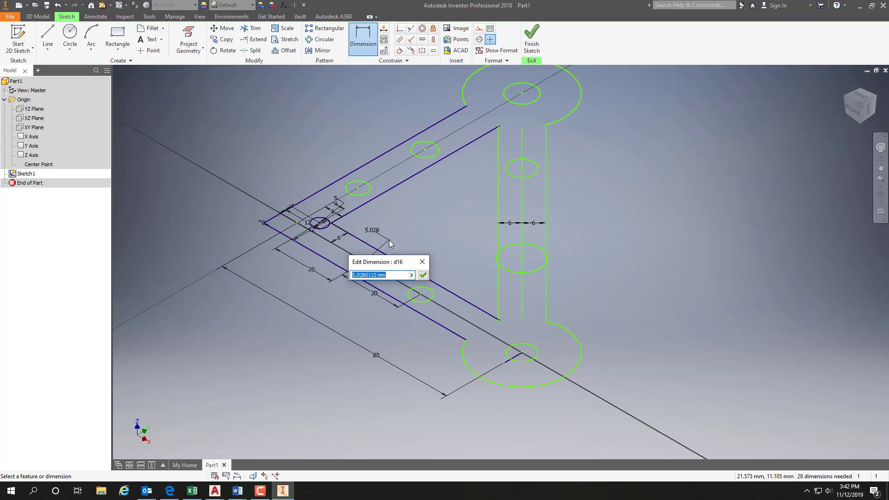
type("5")
key("Return")
left_click(421, 295)
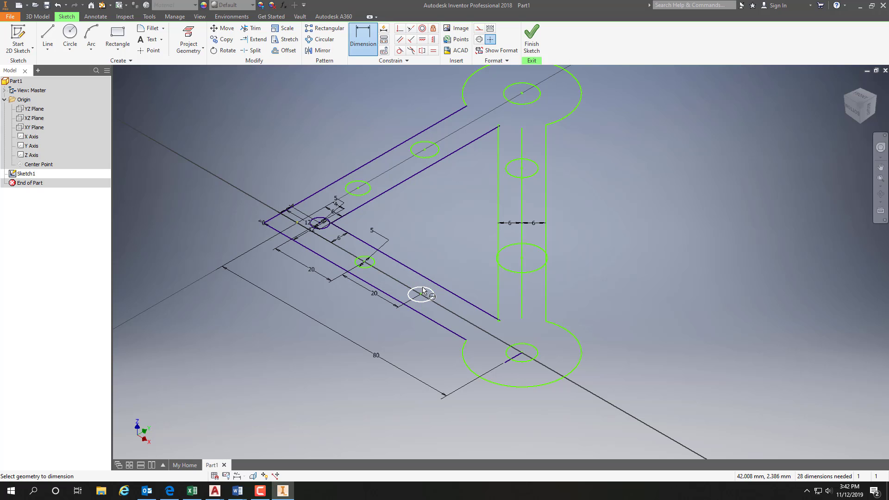
left_click(431, 263)
type("5")
key("Return")
Dimension both circles on the connecting strip's centerline with a diameter of 5 mm.
left_click(512, 272)
left_click(477, 277)
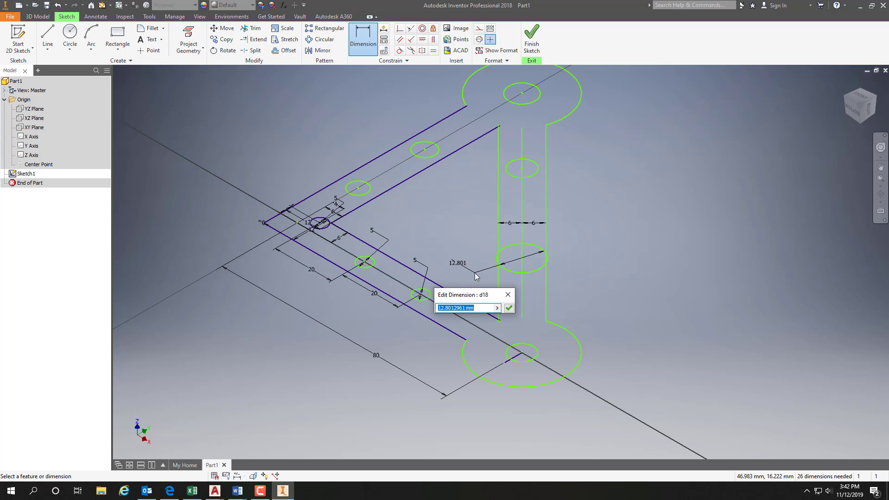
type("5")
key("Return")
left_click(509, 176)
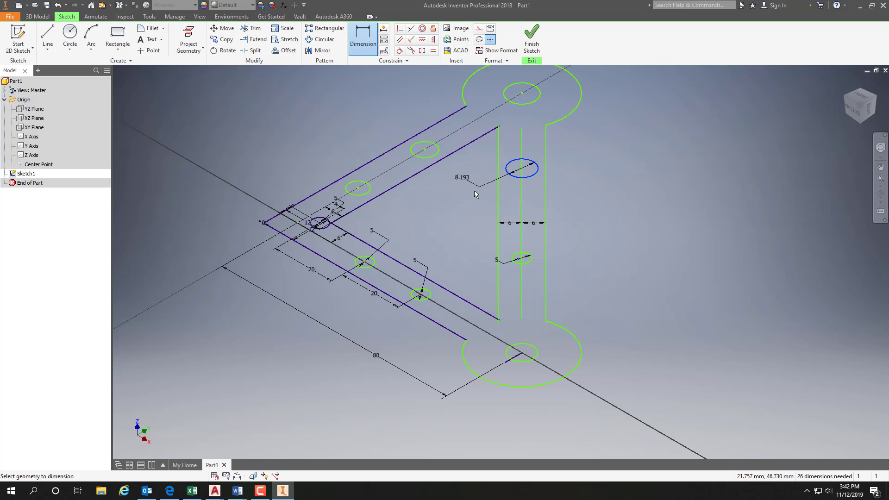
left_click(449, 195)
type("5")
key("Return")
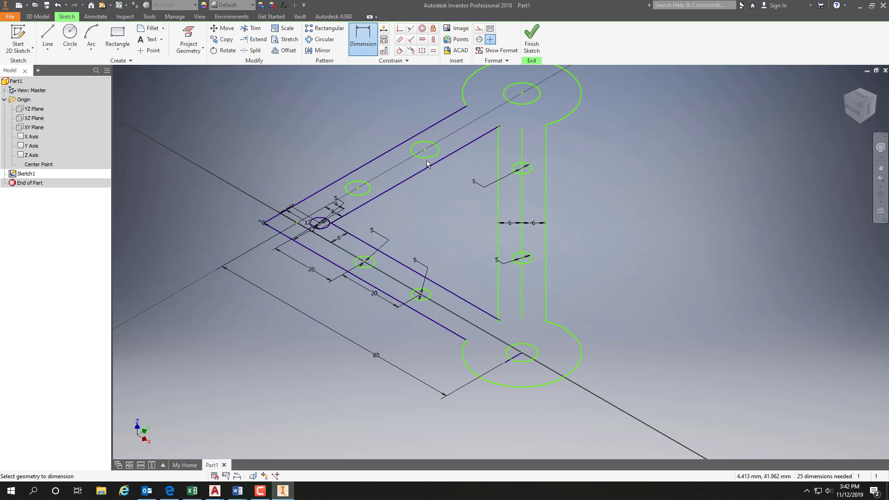
Dimension both small circles along the Y-axis arm with a diameter of 5 mm.
left_click(429, 159)
left_click(434, 193)
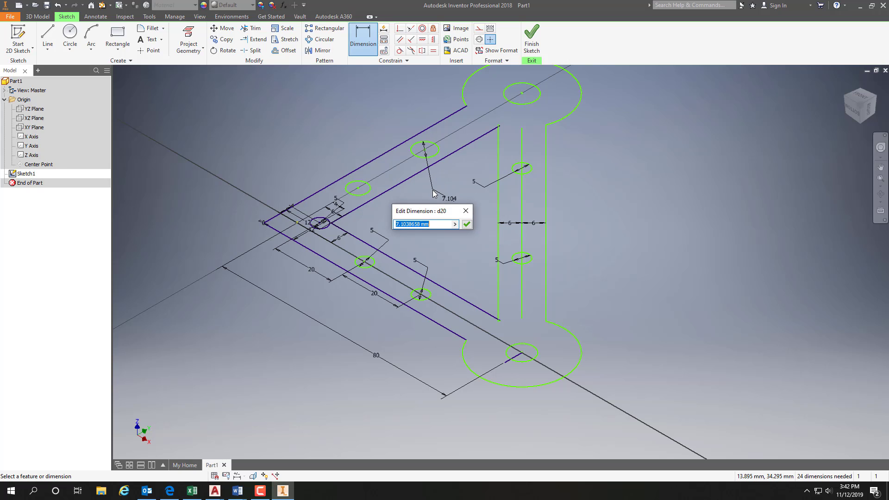
type("5")
key("Return")
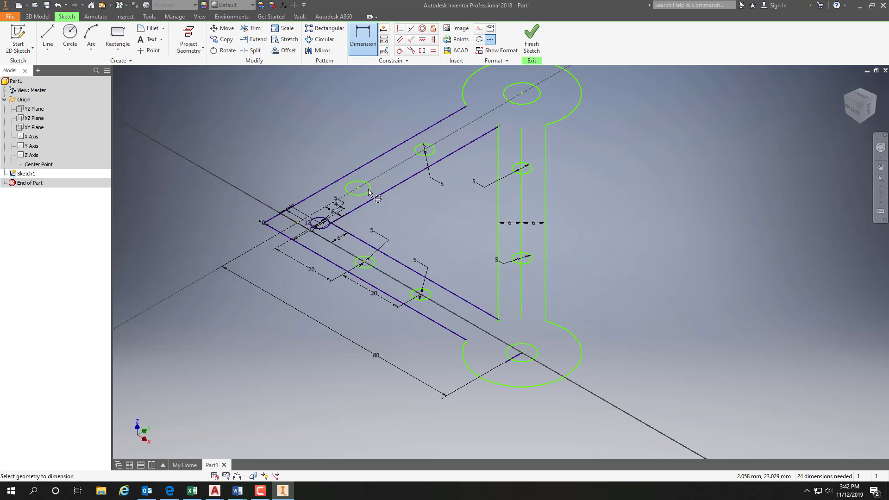
left_click(366, 193)
left_click(397, 217)
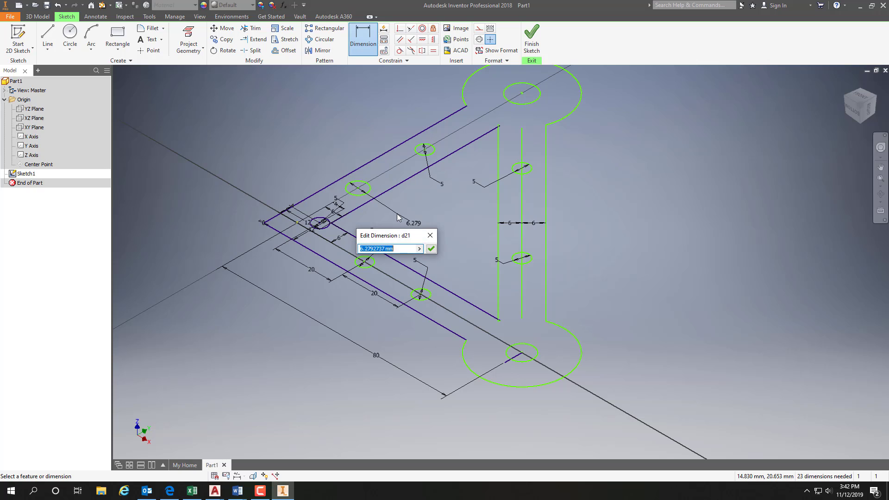
type("5")
key("Return")
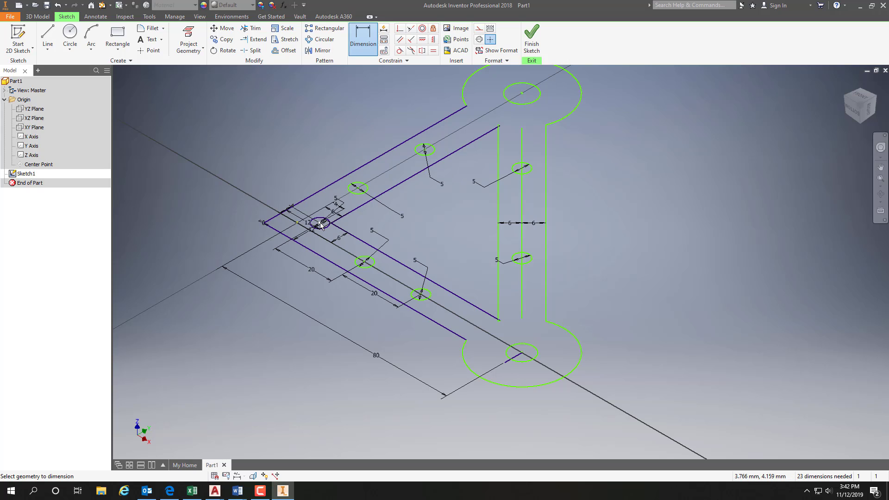
Try a 20 mm dimension from the corner circle's center to the nearest circle on the Y-axis arm, and undo the value.
left_click(359, 188)
left_click(306, 179)
type("2")
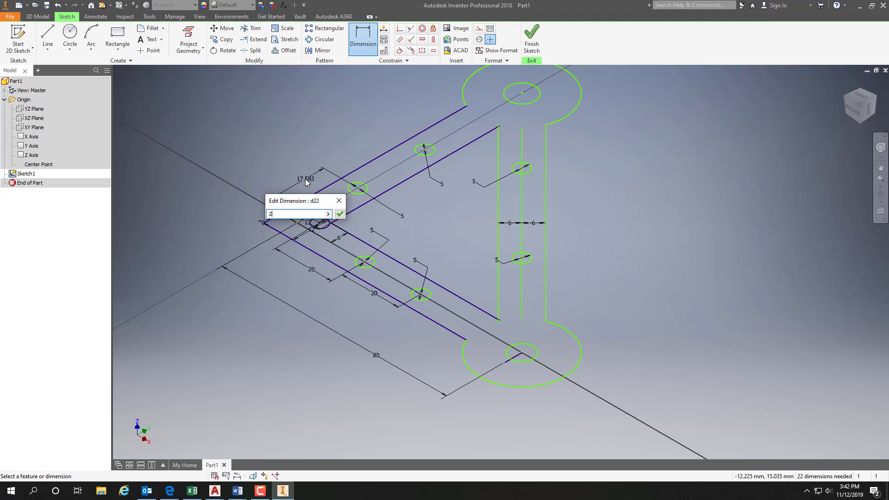
type("0")
key("Return")
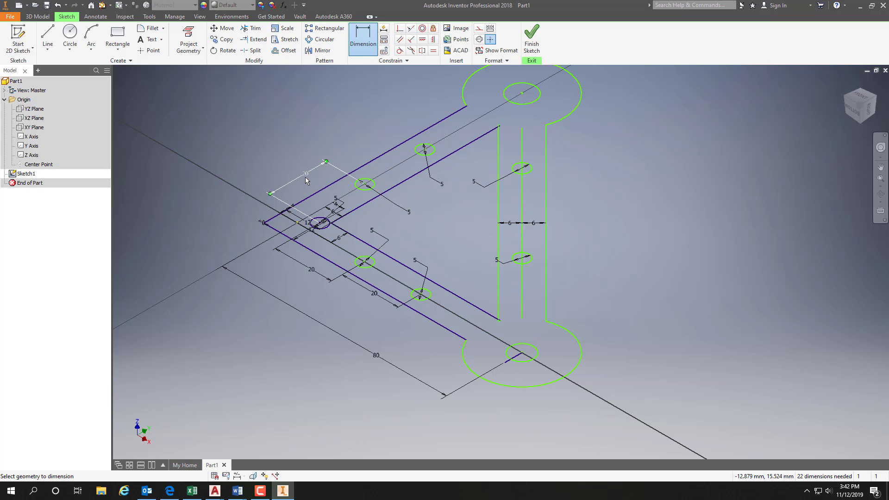
left_click(306, 179)
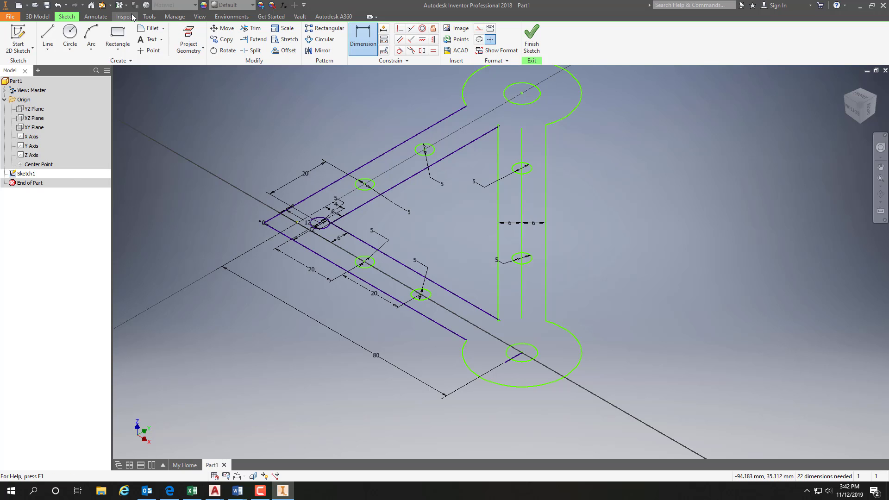
left_click(58, 5)
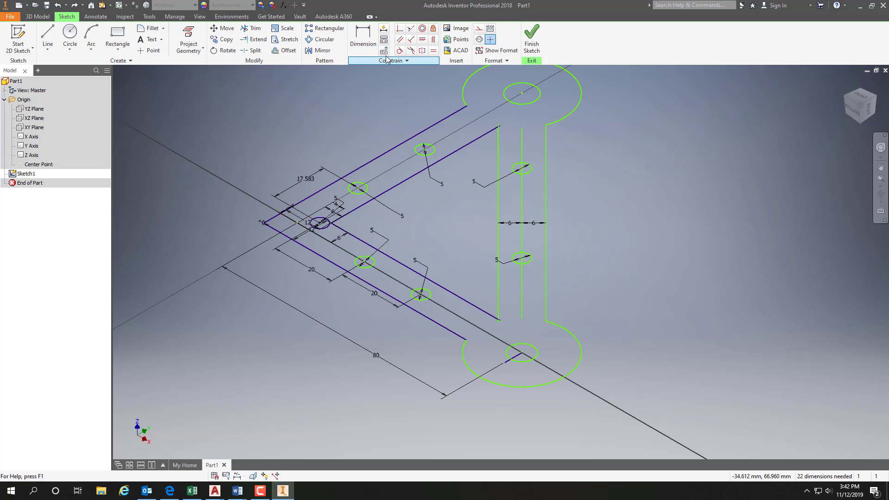
Dimension the circle at the center of the Y-axis arm's rounded end with a diameter of 10 mm.
left_click(363, 39)
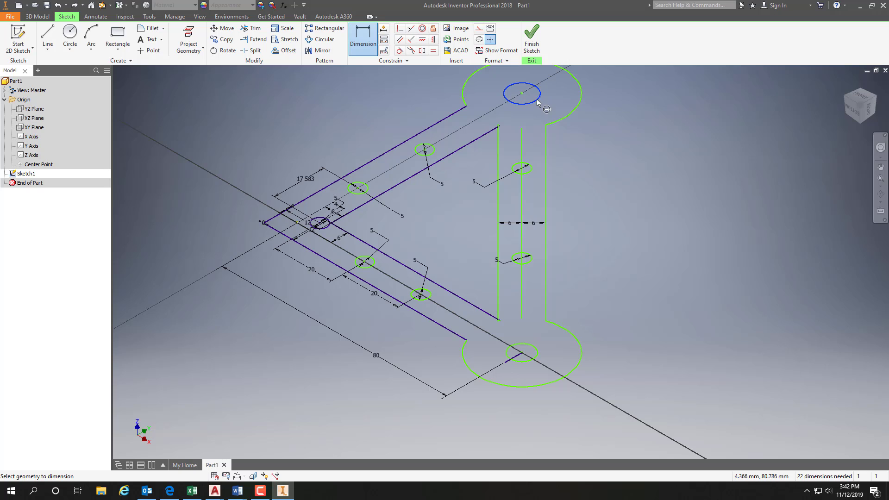
left_click(528, 101)
left_click(593, 143)
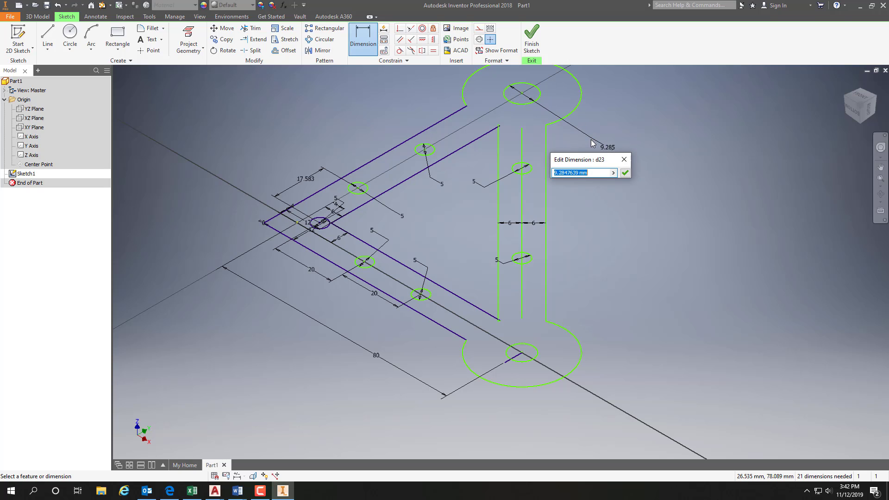
type("10")
key("Return")
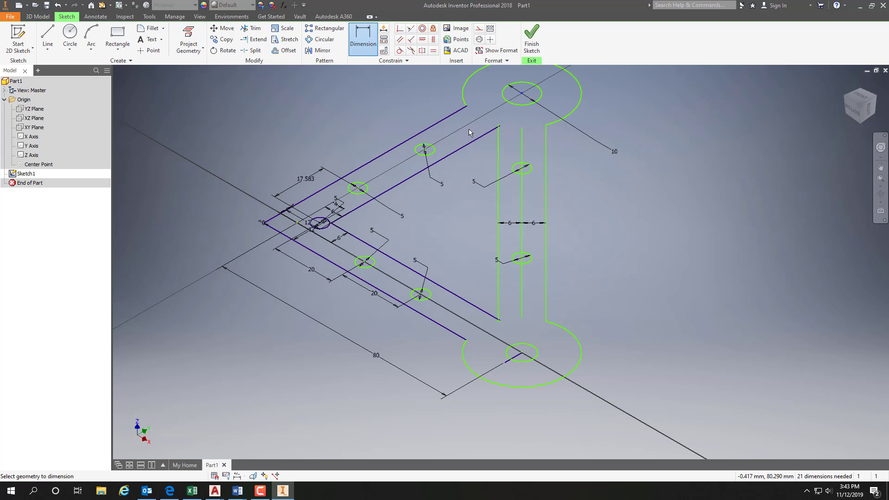
Dimension the distance from the Y-axis arm's end circle to the nearest small circle on that arm as 30 mm.
left_click(425, 152)
left_click(421, 91)
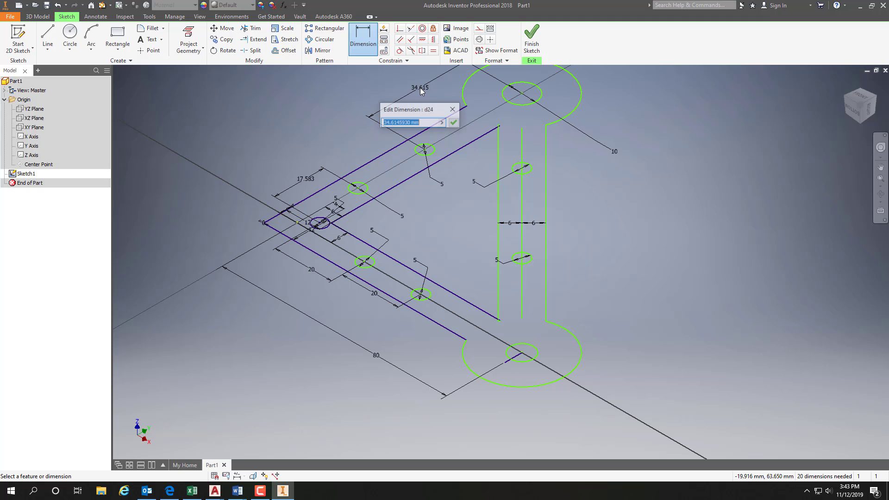
type("3")
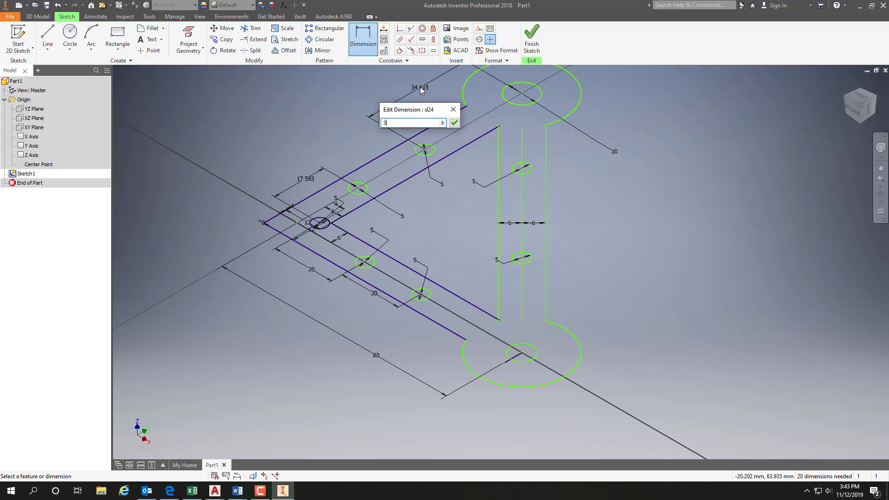
type("0")
key("Return")
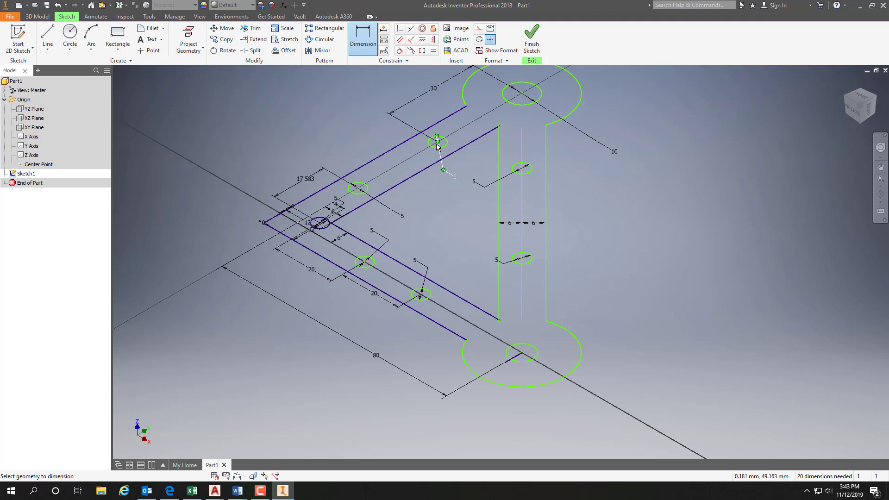
Dimension the spacing of the two small Y-axis arm circles as 25 mm and delete the distance dimension from the corner circle on that arm.
left_click(358, 189)
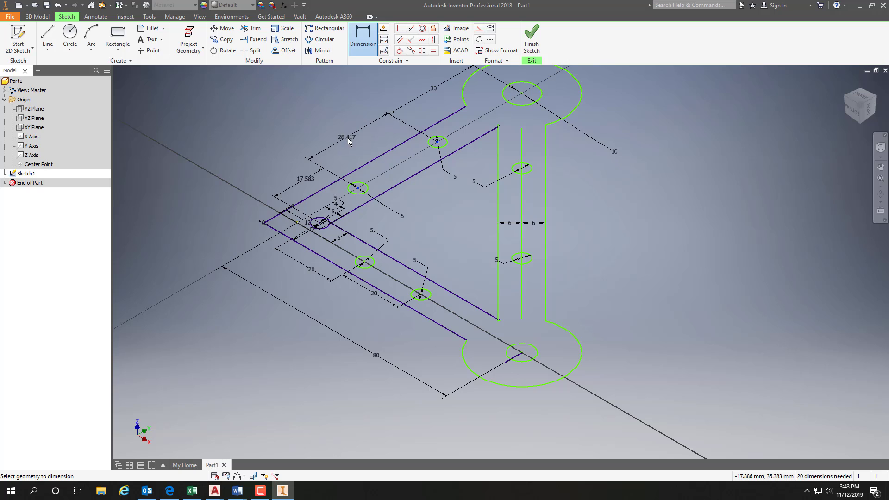
left_click(348, 138)
type("25")
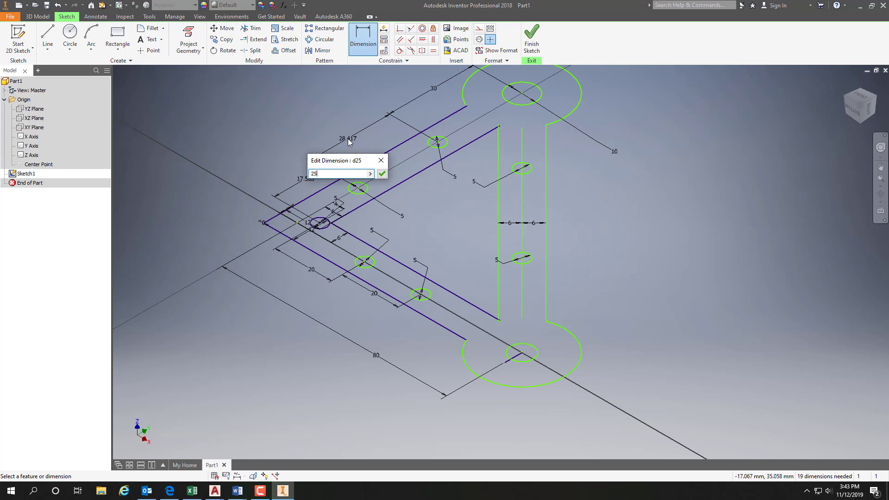
key("Return")
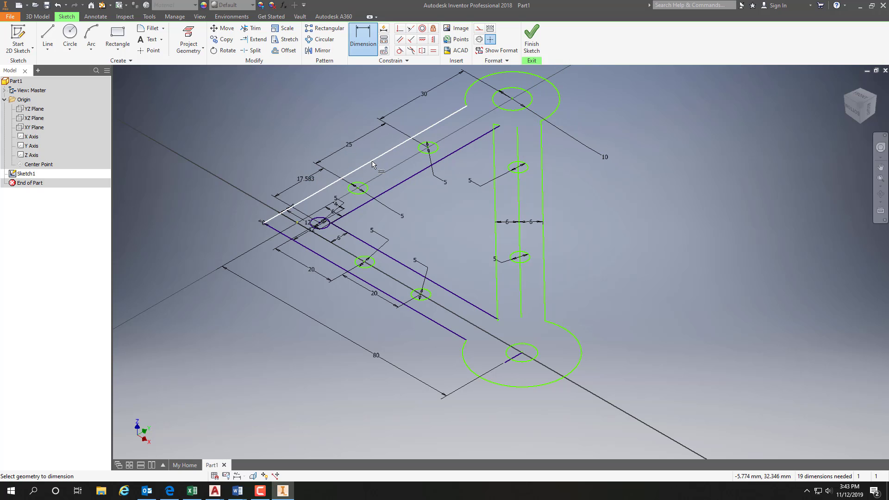
key("Escape")
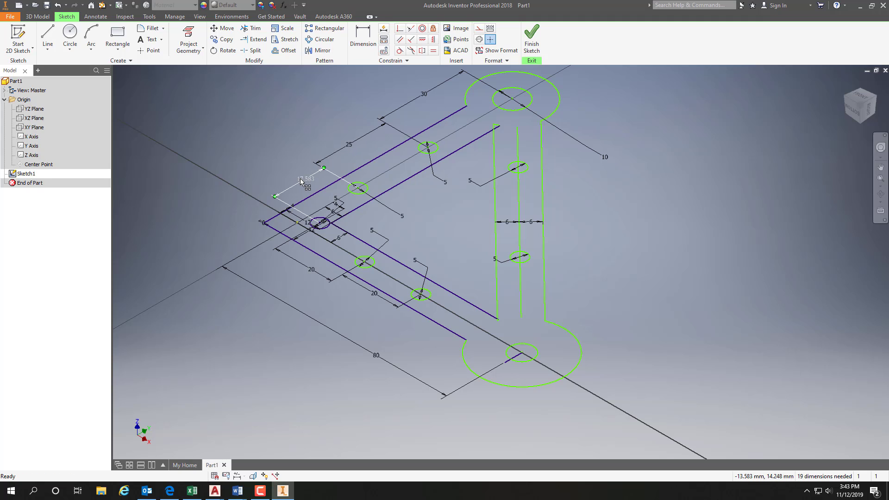
key("Delete")
Dimension the circle at the center of the X-axis arm's rounded end with a diameter of 10 mm.
key("d")
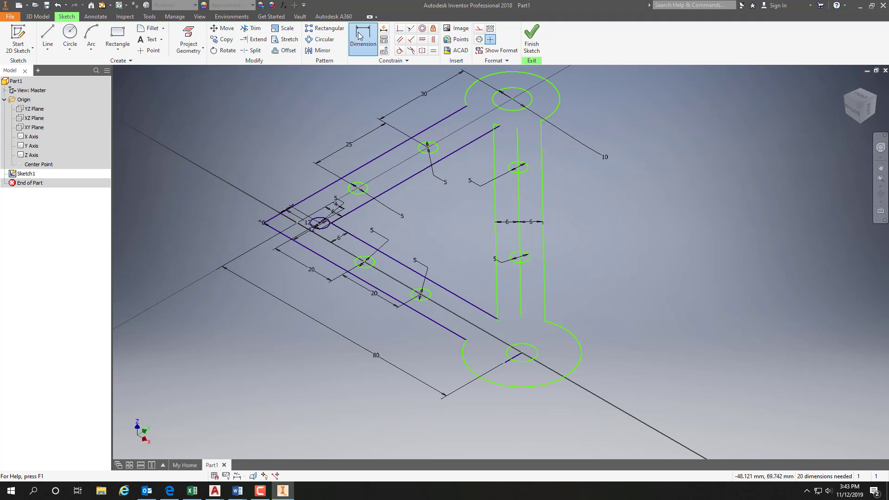
left_click(545, 320)
left_click(534, 346)
left_click(603, 318)
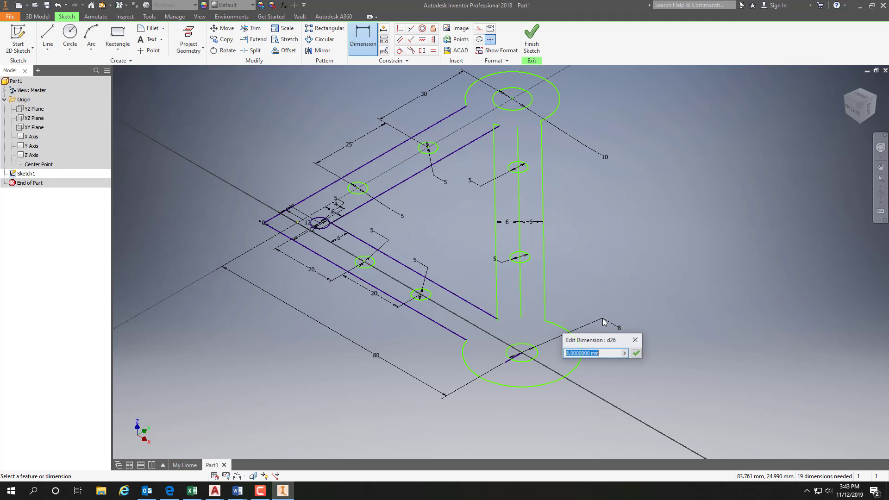
type("10")
key("Return")
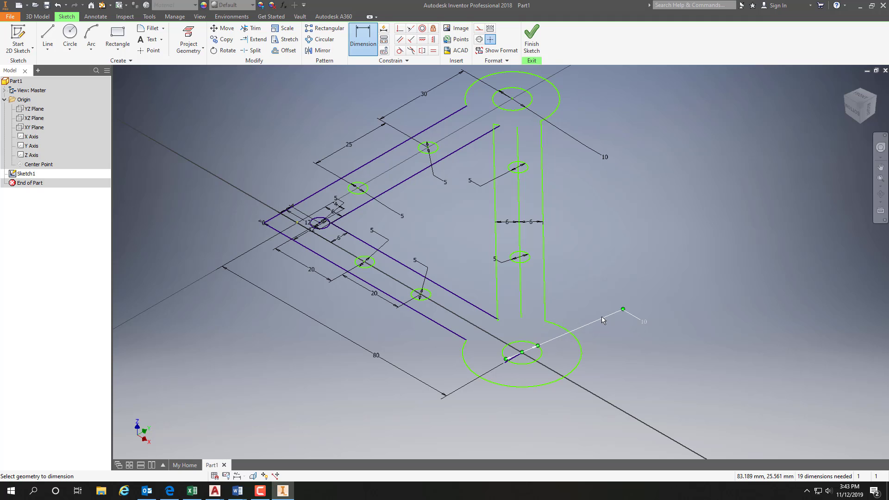
Add a 40 mm aligned dimension from the Y-axis arm's end circle center to the nearest circle on the connecting strip.
left_click(513, 99)
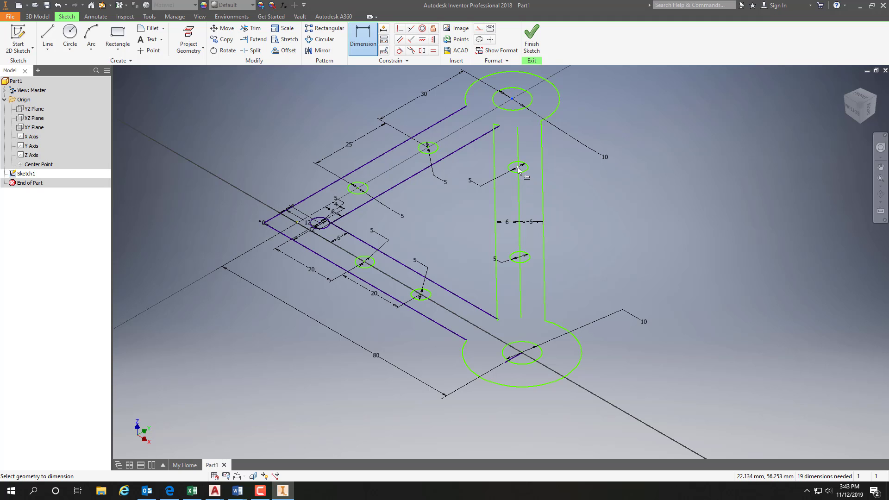
left_click(518, 168)
right_click(571, 146)
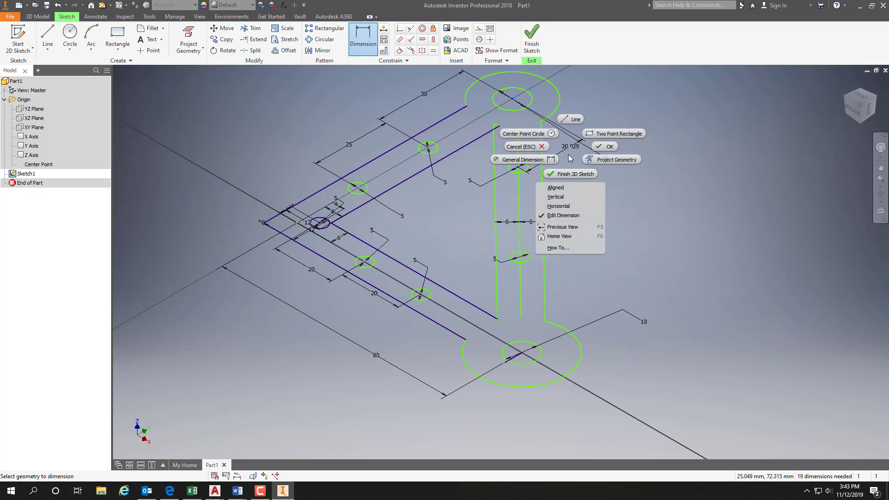
left_click(556, 197)
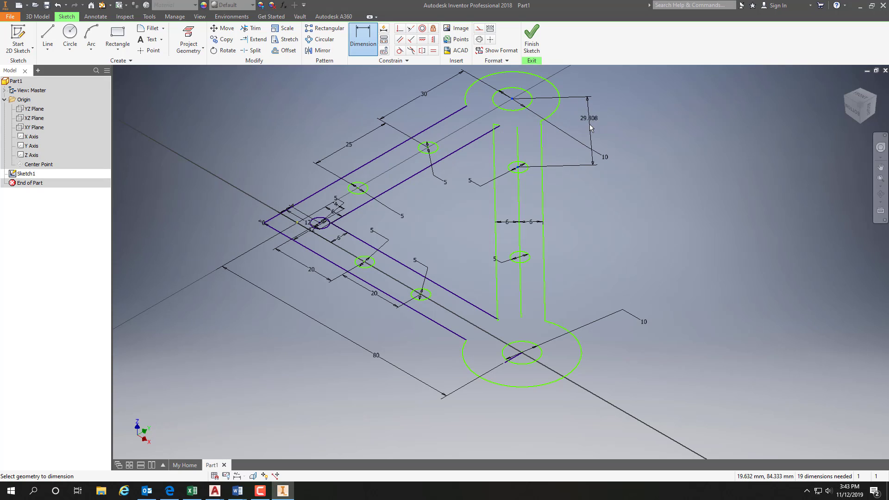
left_click(591, 129)
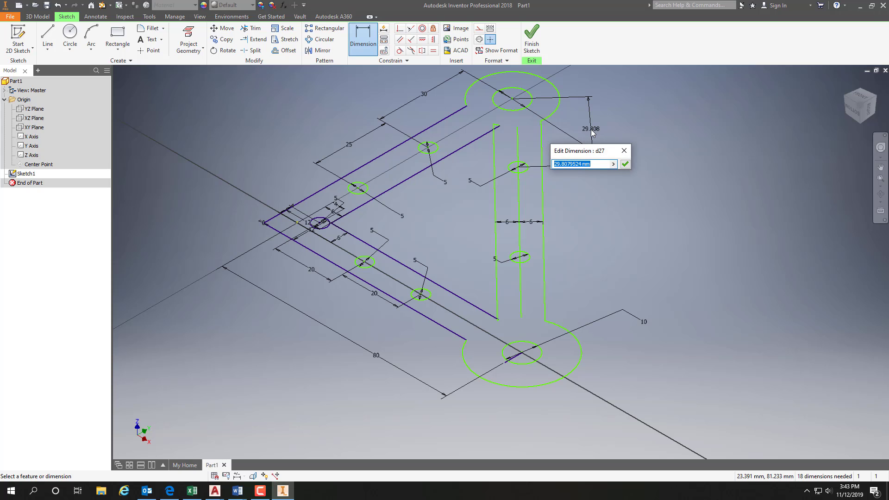
type("40")
key("Return")
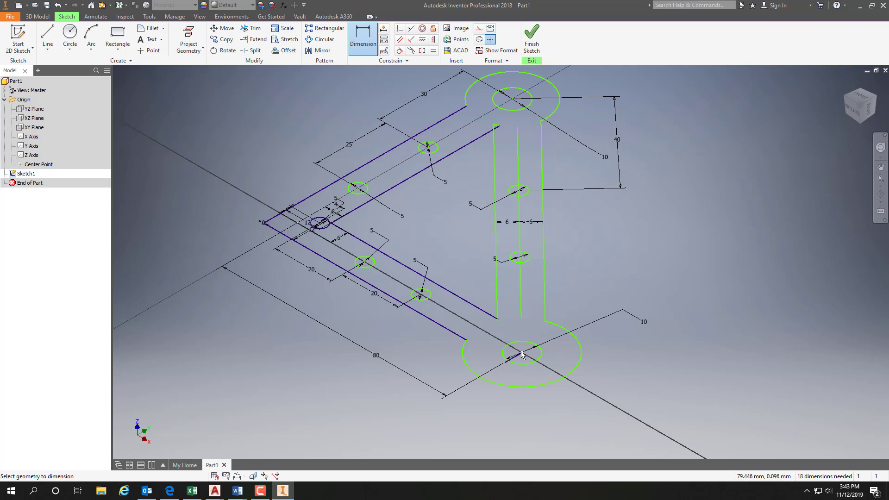
Add a 40 mm aligned dimension from the X-axis arm's end circle center to the nearest circle on the connecting strip.
left_click(521, 257)
right_click(599, 287)
left_click(582, 338)
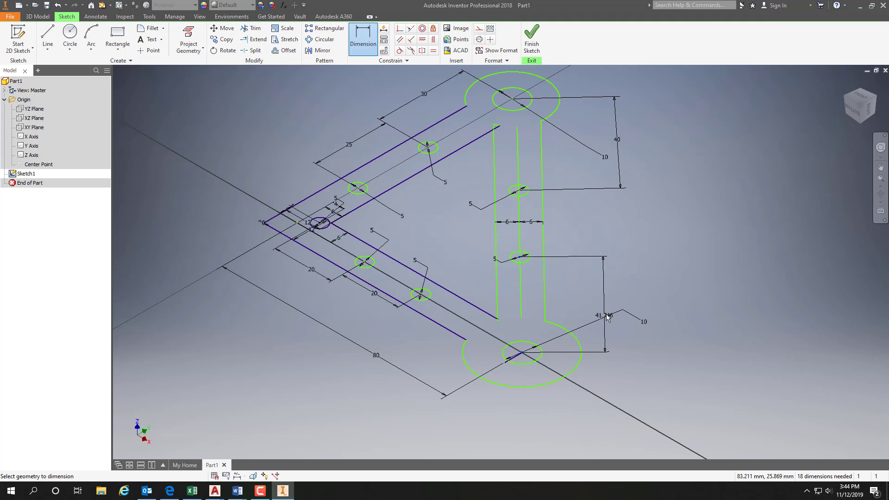
left_click(613, 310)
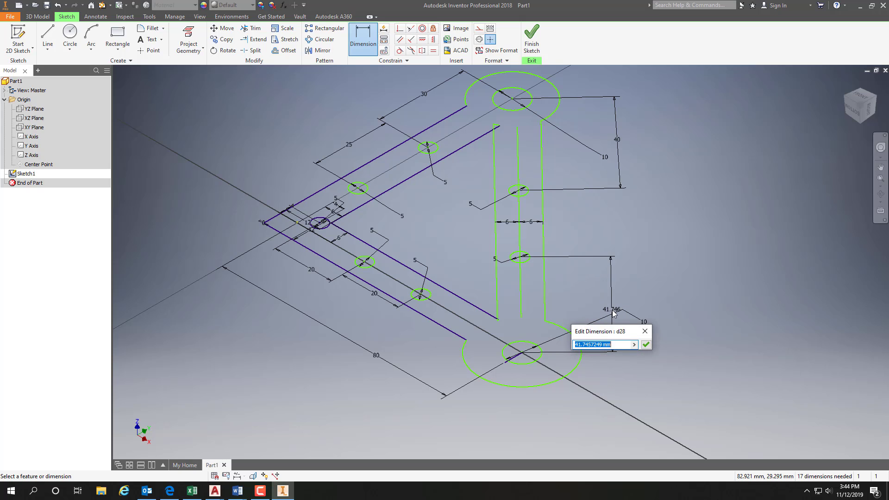
type("40")
key("Return")
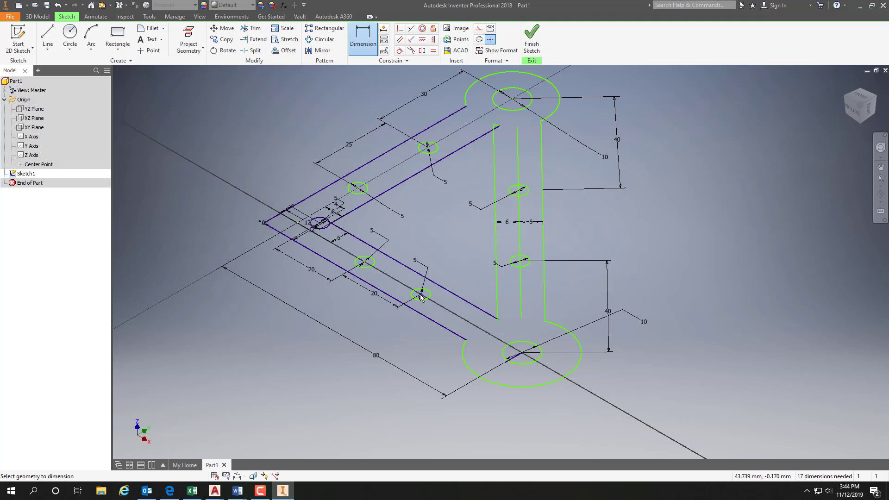
Try dimensioning the distance from the X-axis arm's end circle to the nearest small circle on that arm, and delete that dimension.
left_click(521, 354)
left_click(440, 356)
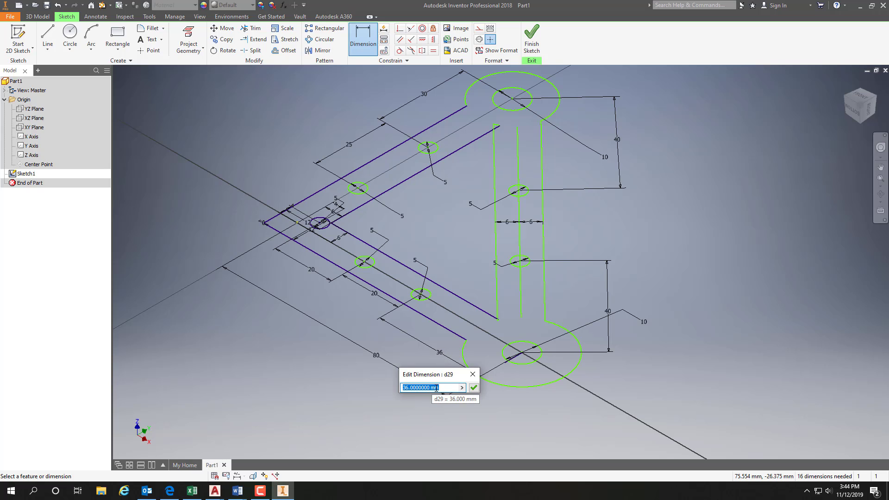
key("Escape")
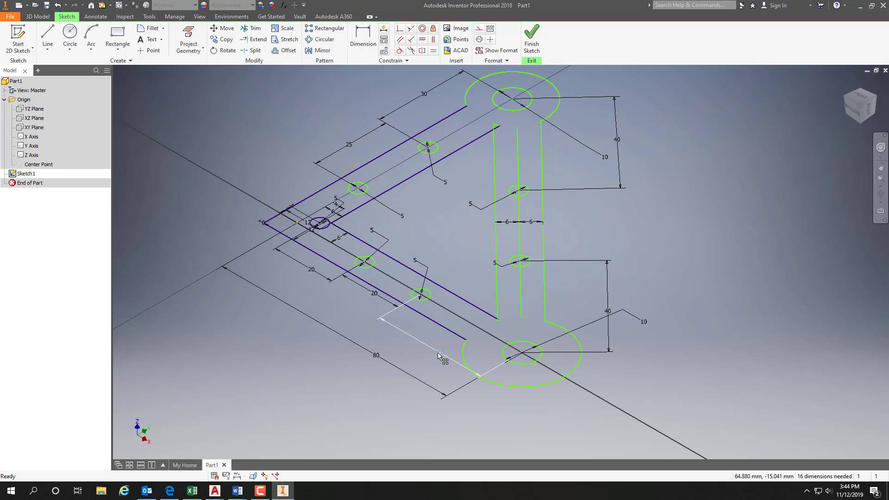
key("Delete")
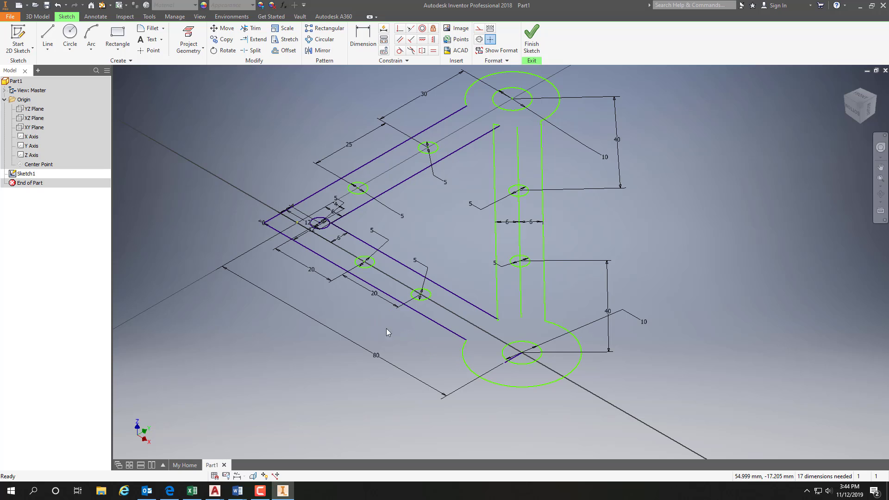
Set the spacing between the two small circles on the X-axis arm to 26 mm.
double_click(373, 296)
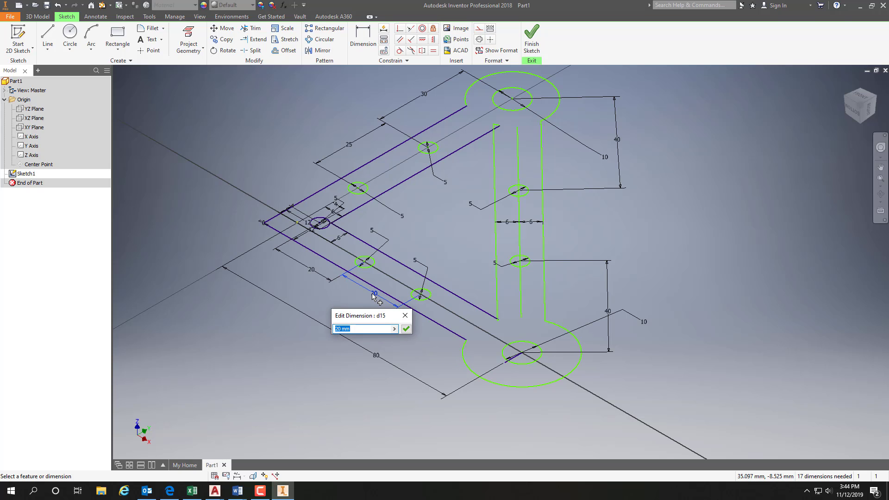
type("26")
key("Return")
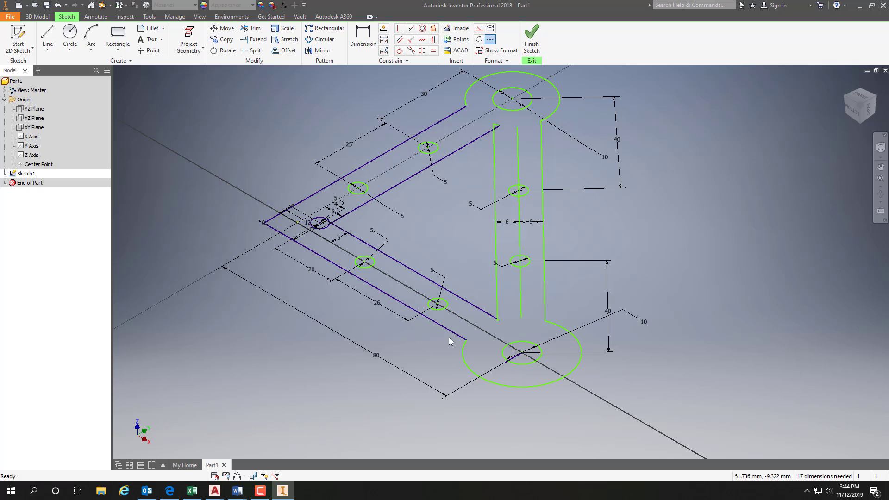
Dimension the distance from the X-axis arm's end circle to the nearest small circle on that arm as 30 mm.
left_click(360, 38)
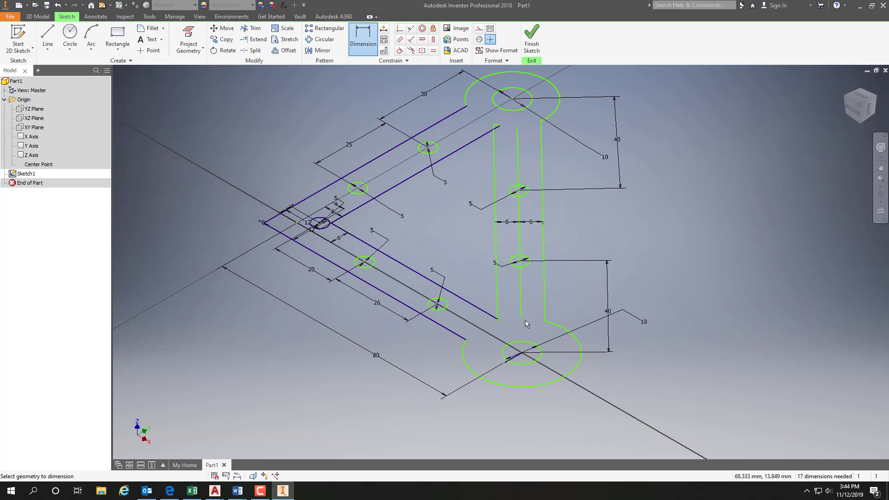
left_click(521, 354)
left_click(438, 303)
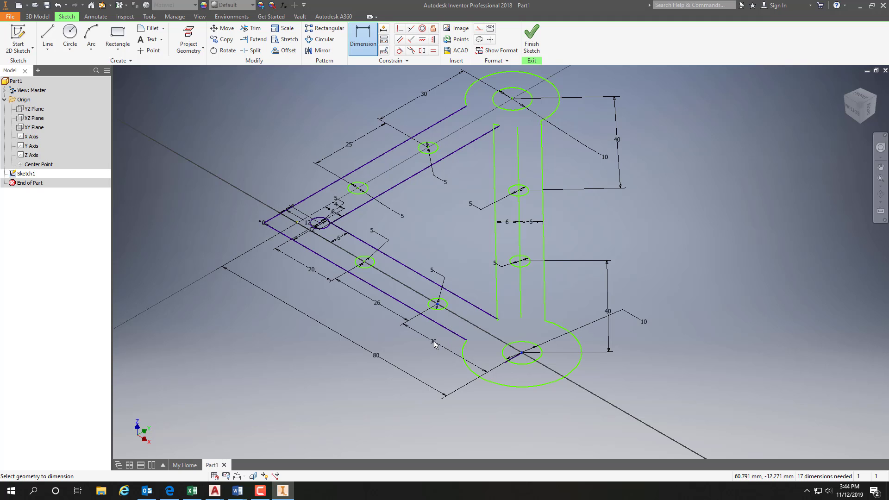
left_click(433, 347)
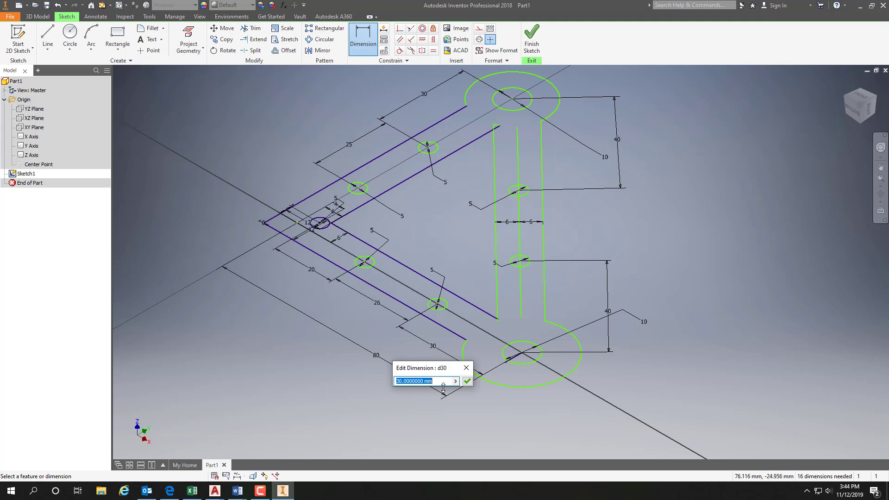
left_click(467, 381)
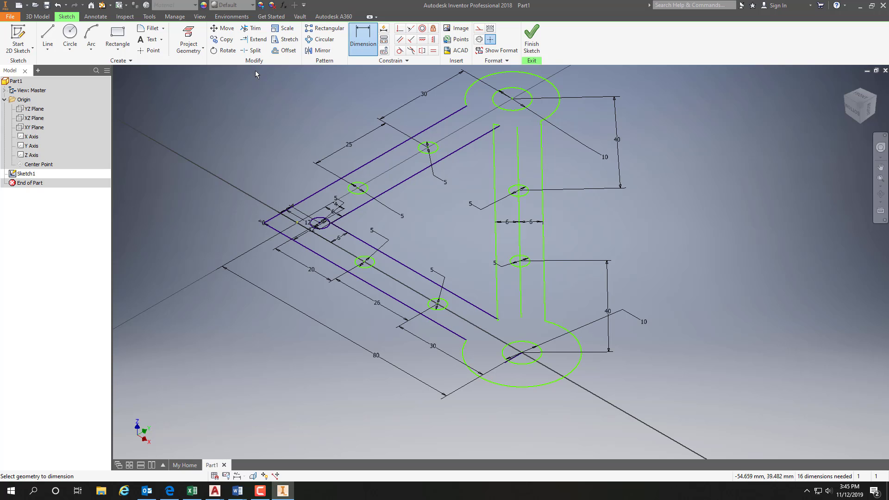
Fillet the outer corner where the two arms meet with a 10 mm radius.
left_click(146, 28)
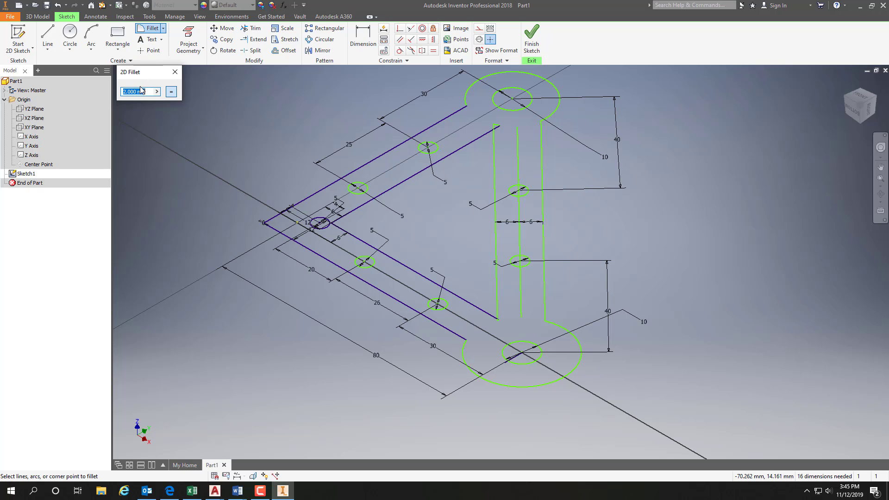
type("10")
left_click(283, 238)
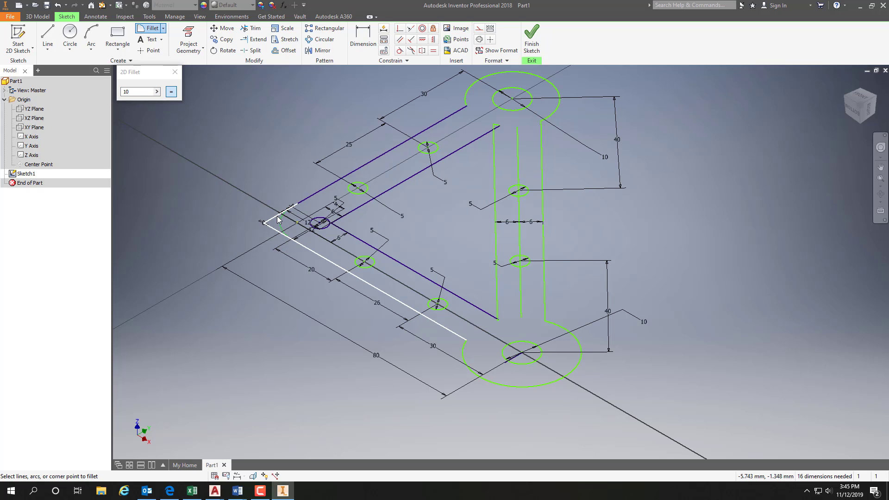
left_click(271, 221)
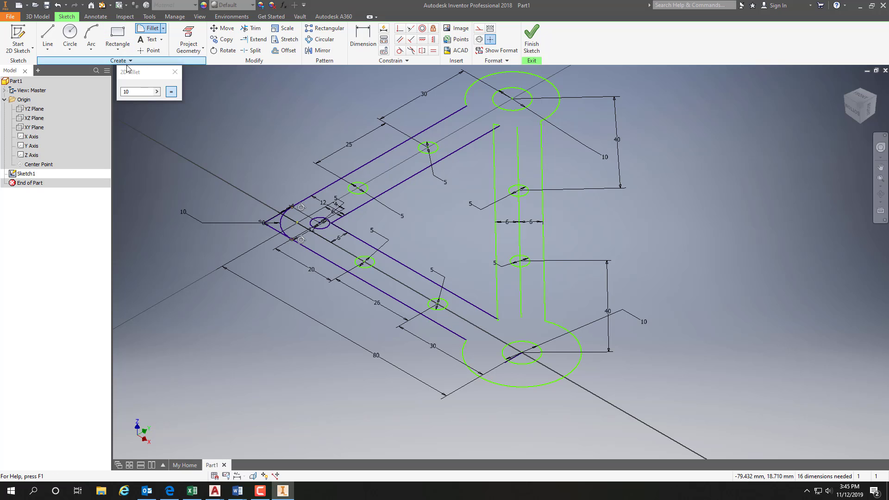
Add 3 mm fillets where the Y-axis arm's outer edge meets its rounded end and where the strip's outer edge meets both rounded ends.
left_click(120, 91)
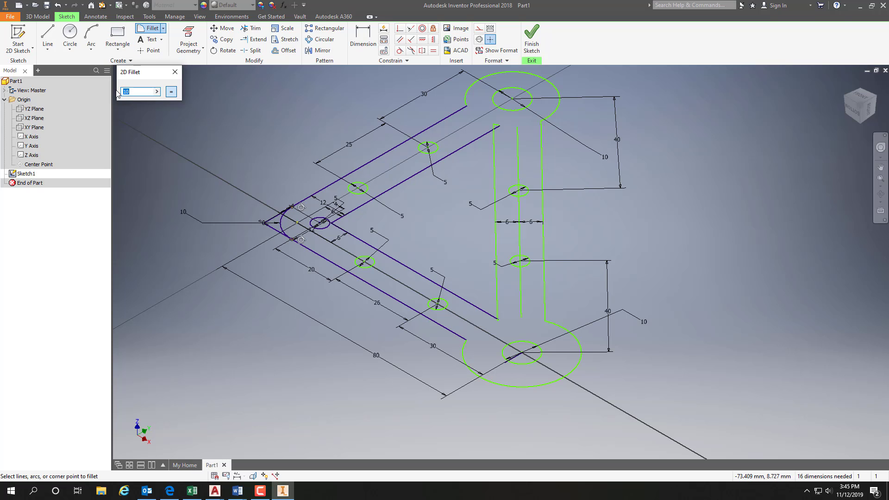
type("3")
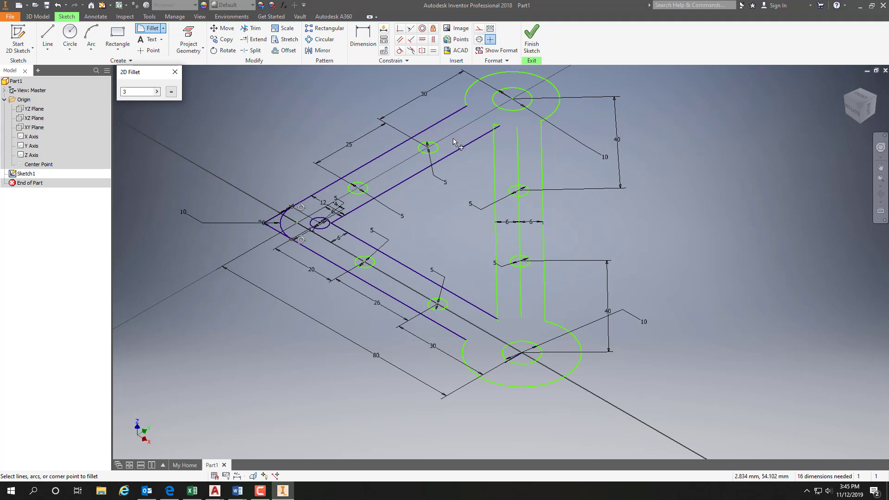
left_click(464, 107)
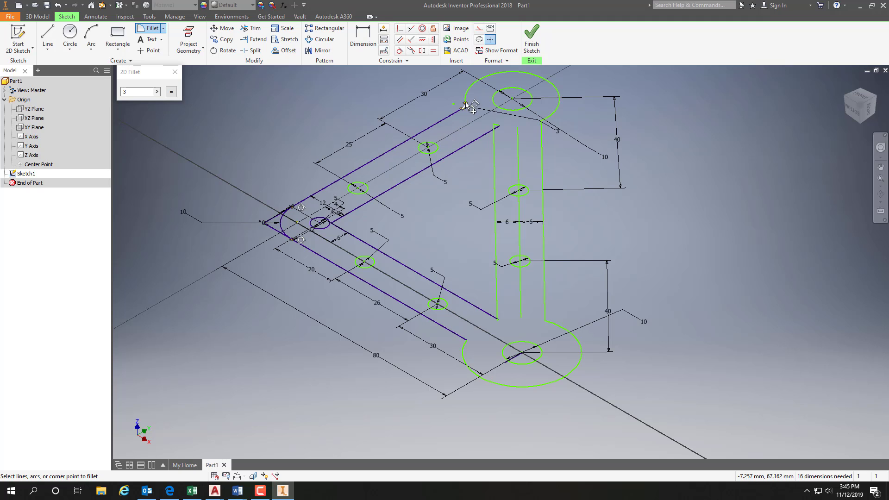
left_click(548, 120)
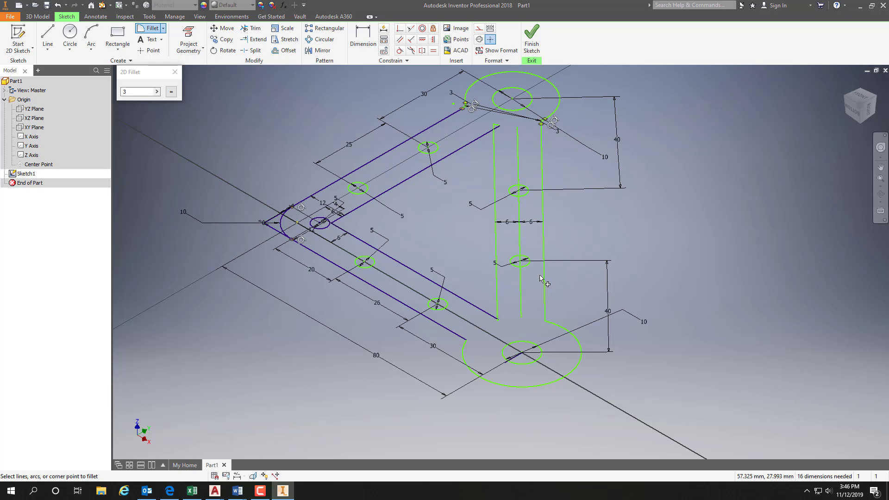
left_click(540, 330)
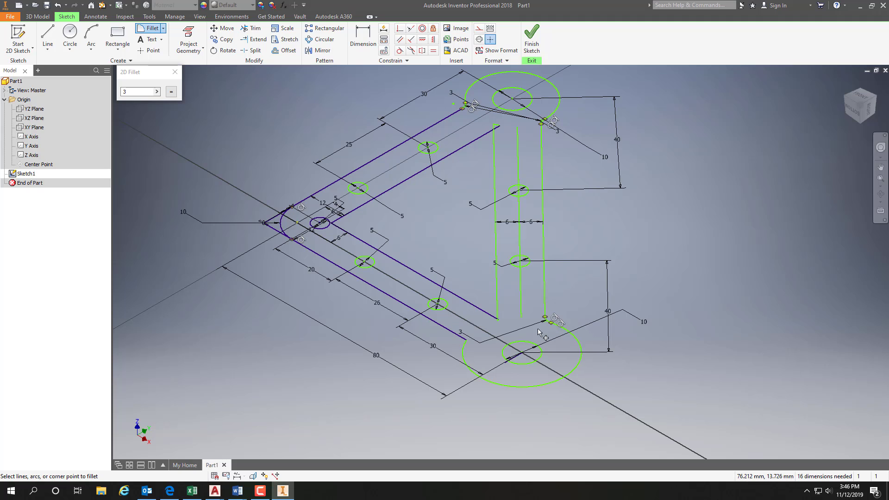
Try 3 mm fillets at the X-axis arm's outer junction with its rounded end and at the strip's two inner corners, and undo all three.
left_click(465, 347)
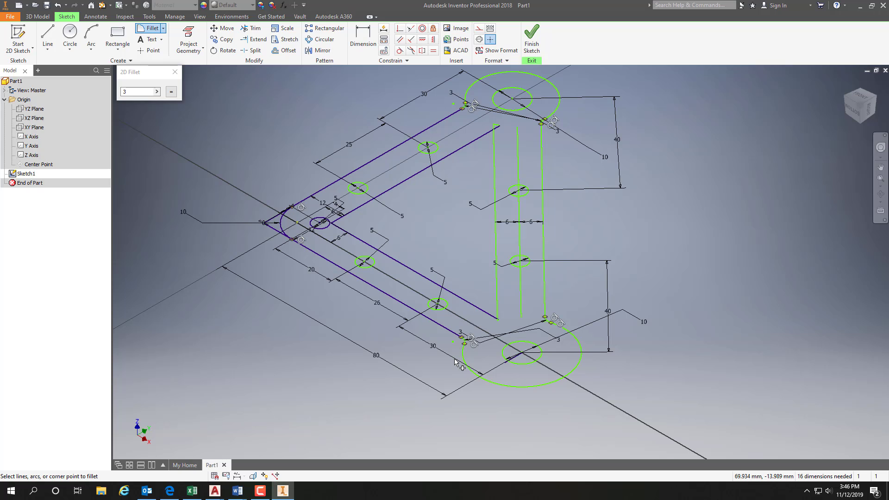
left_click(488, 310)
left_click(496, 303)
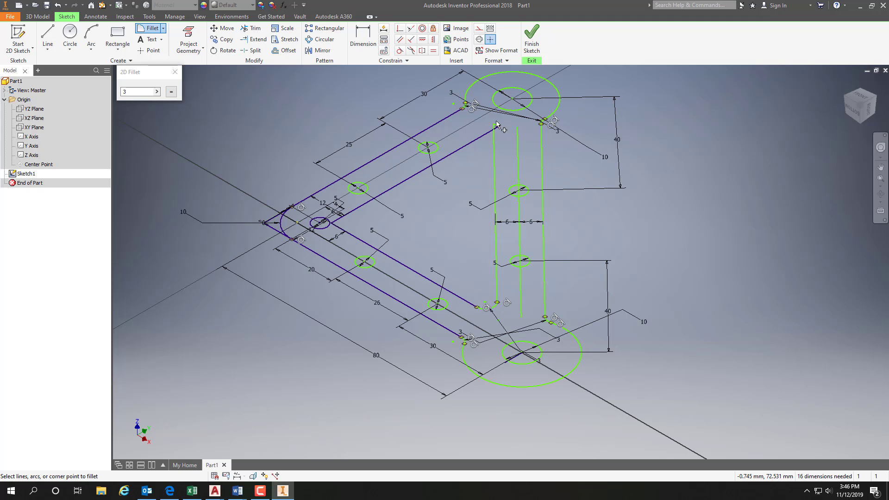
left_click(487, 135)
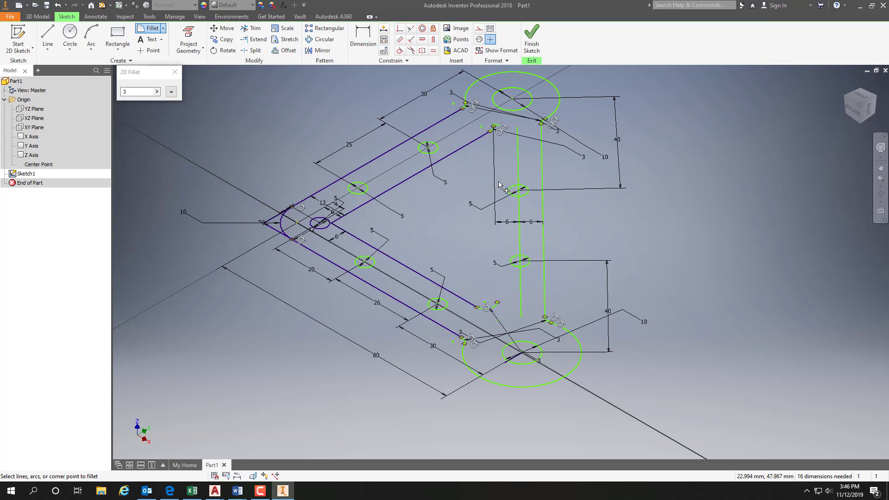
left_click(58, 5)
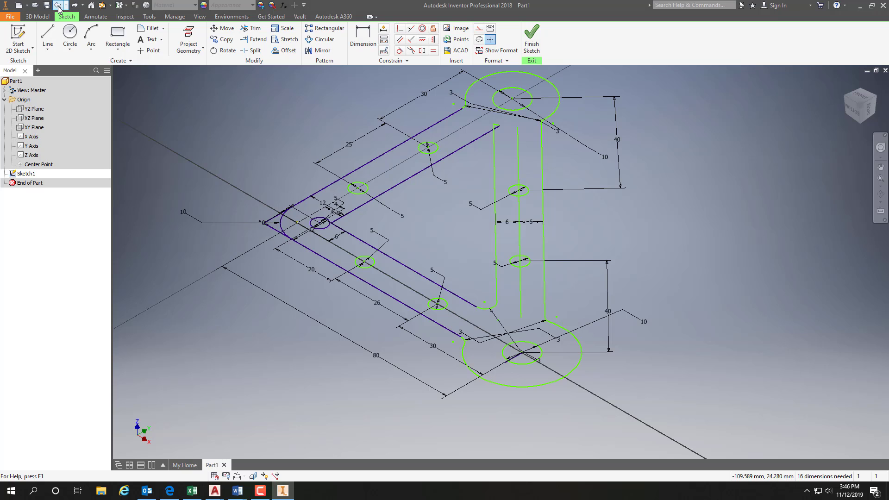
left_click(58, 6)
left_click(58, 6)
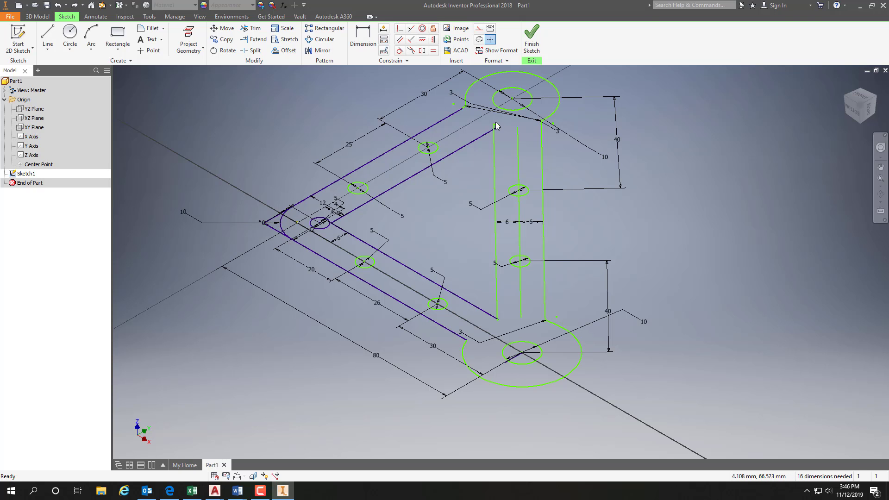
Trim the overlapping line ends at the inner corner where the Y-axis arm meets the connecting strip.
scroll(496, 122, "down", 3)
scroll(495, 123, "up", 8)
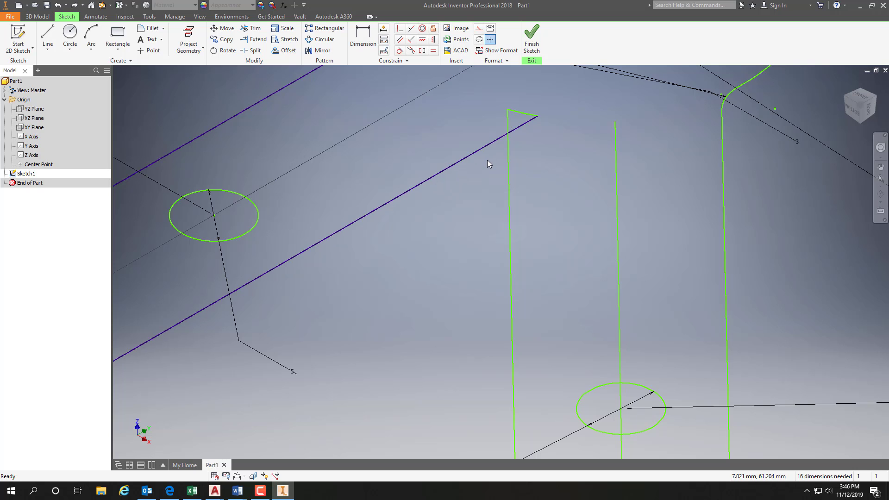
key("x")
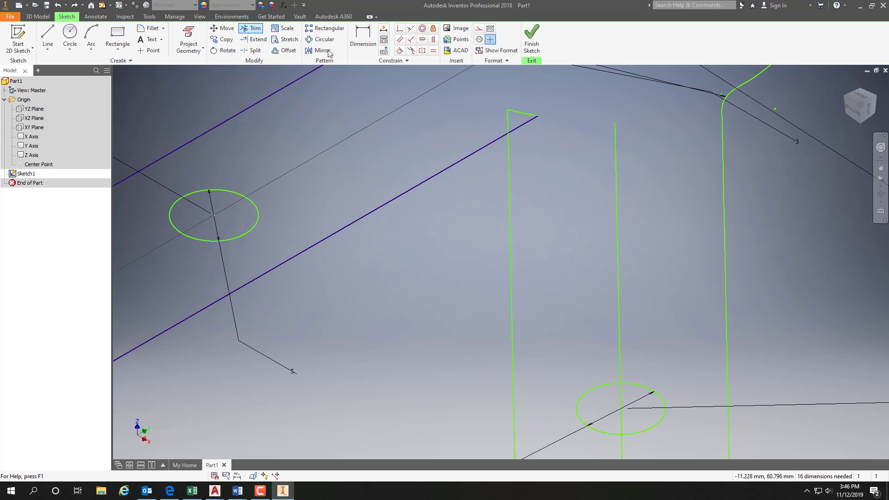
left_click(524, 122)
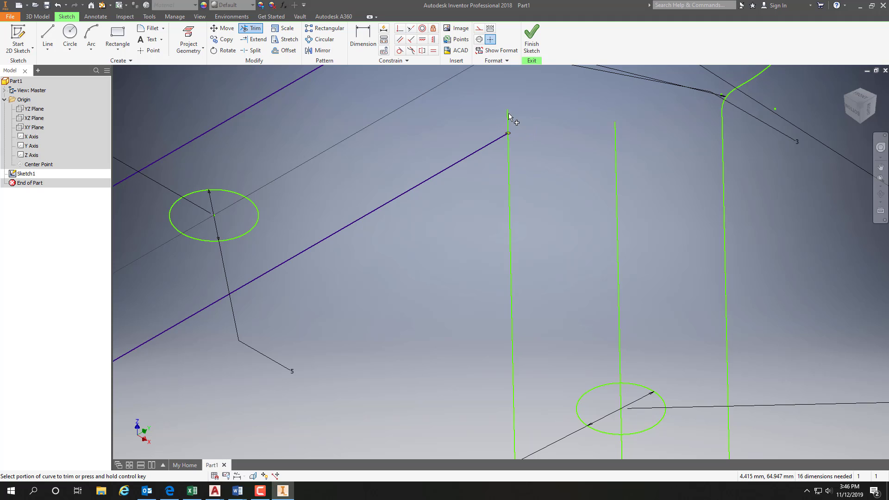
left_click(508, 114)
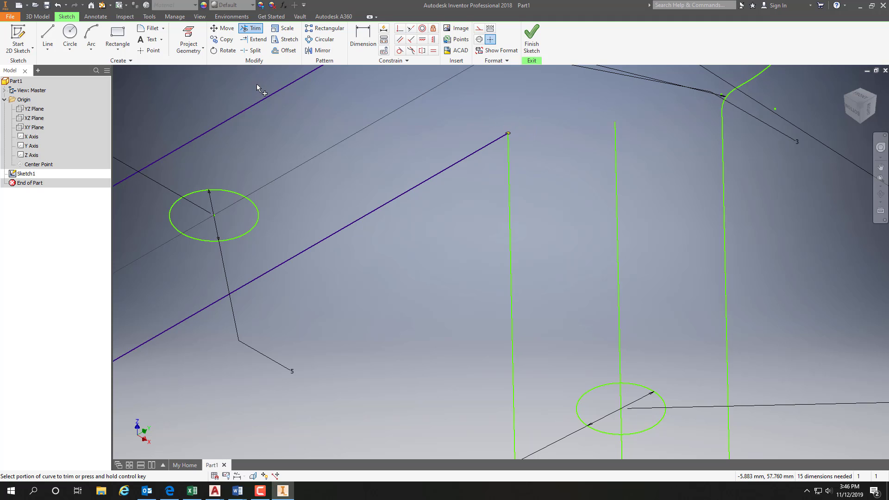
Fillet the two inner corners where the connecting strip meets the Y-axis and X-axis arms with a 3 mm radius.
left_click(158, 28)
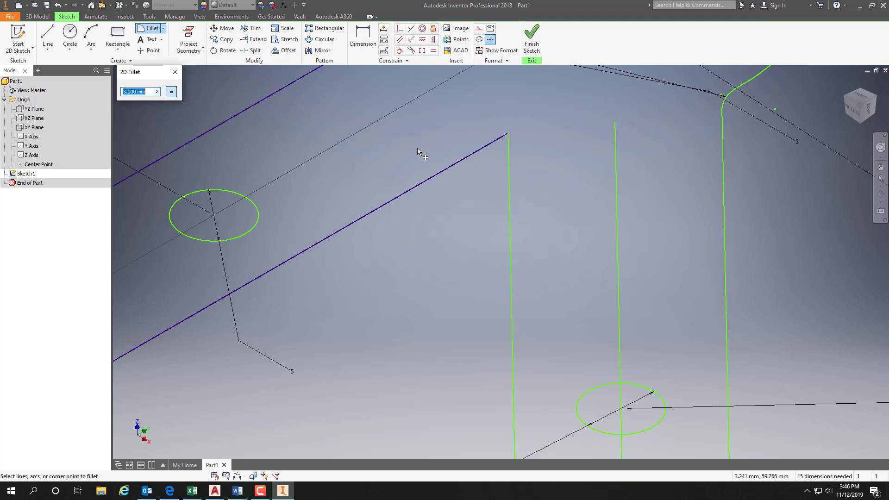
left_click(460, 170)
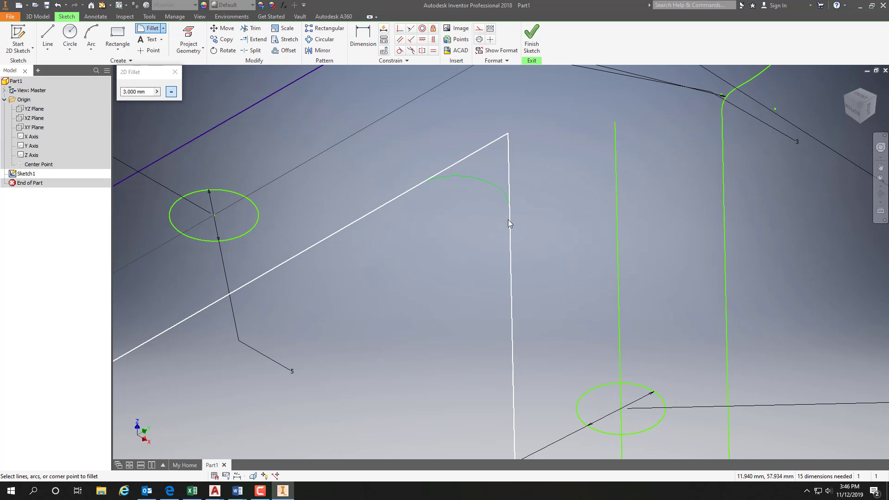
left_click(510, 221)
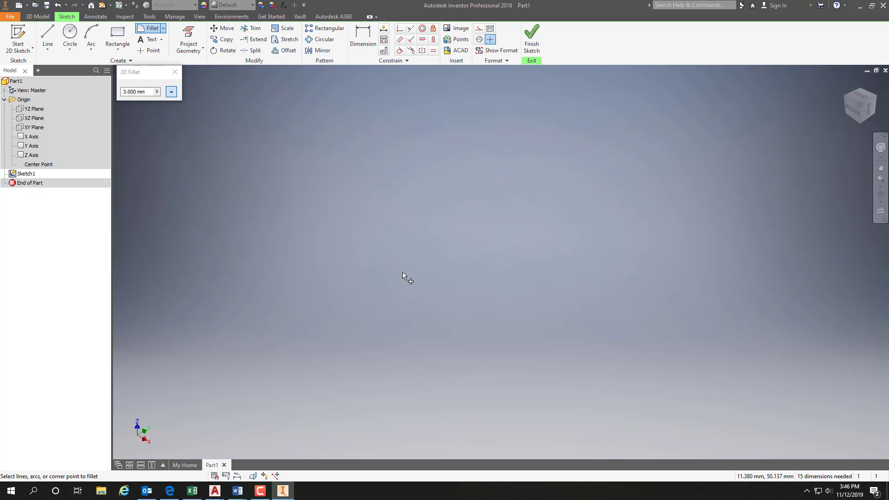
scroll(402, 272, "down", 5)
scroll(370, 297, "down", 3)
middle_click_drag(373, 292, 443, 62)
left_click(487, 282)
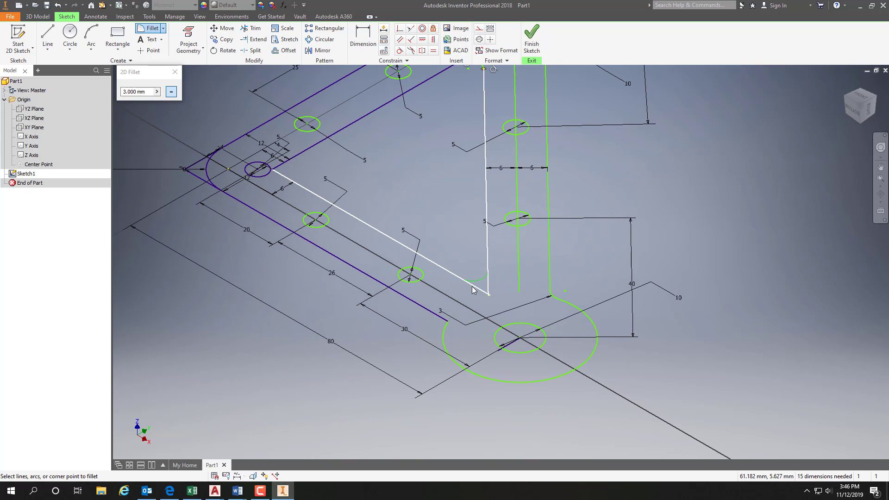
left_click(476, 288)
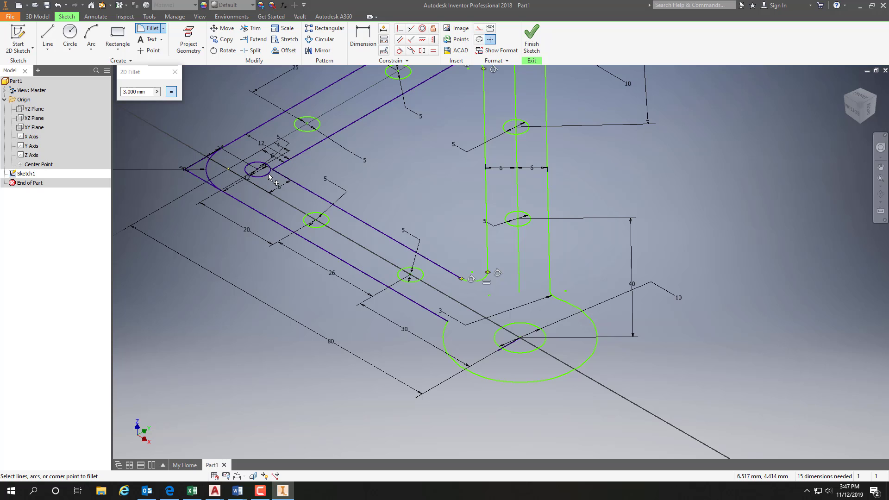
Draw a 30 mm diameter circle centred on the rounded corner where the X-axis and Y-axis arms meet.
left_click(70, 40)
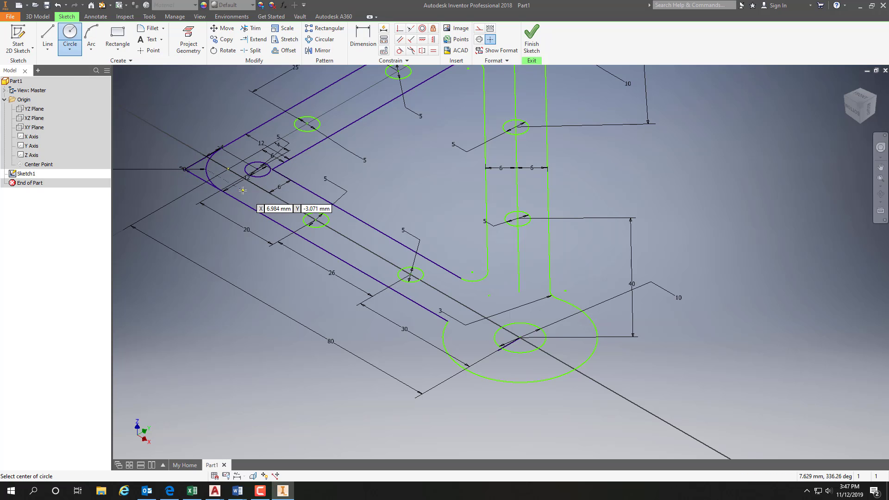
left_click(229, 170)
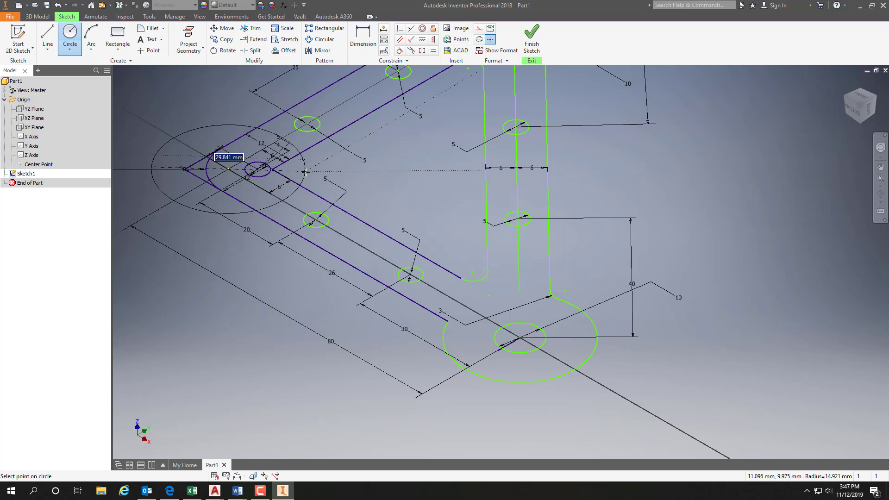
type("30")
key("Return")
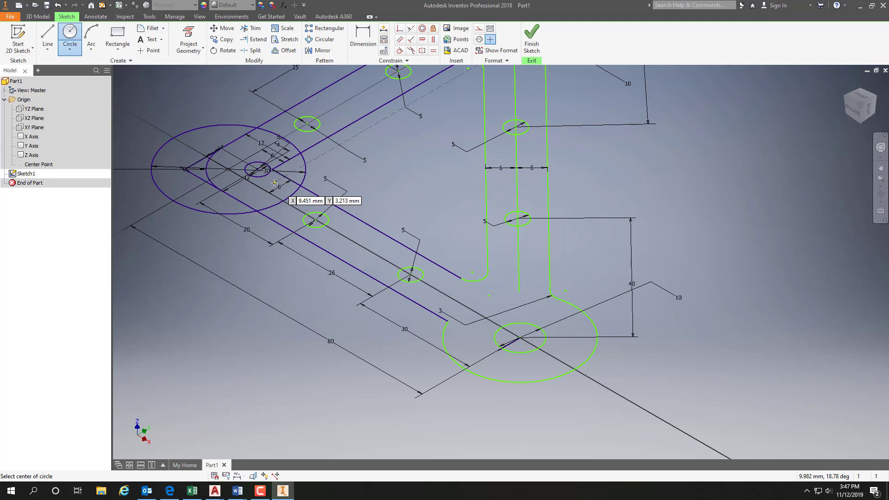
key("r")
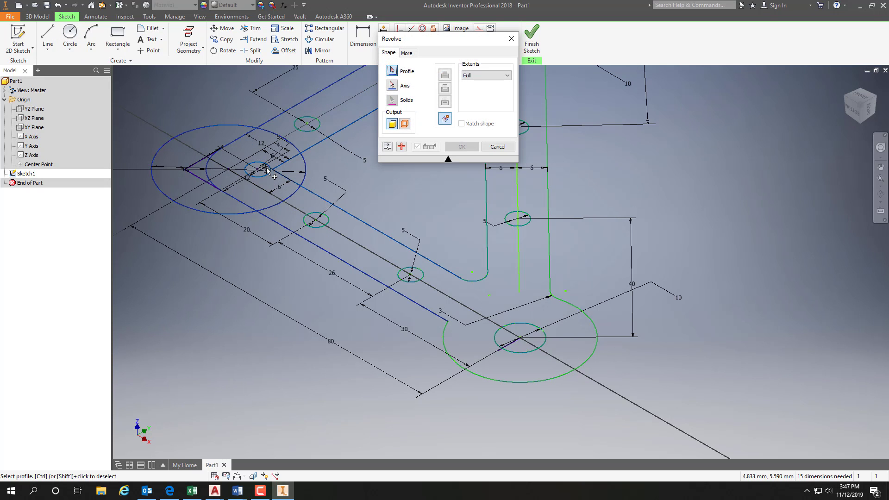
key("Escape")
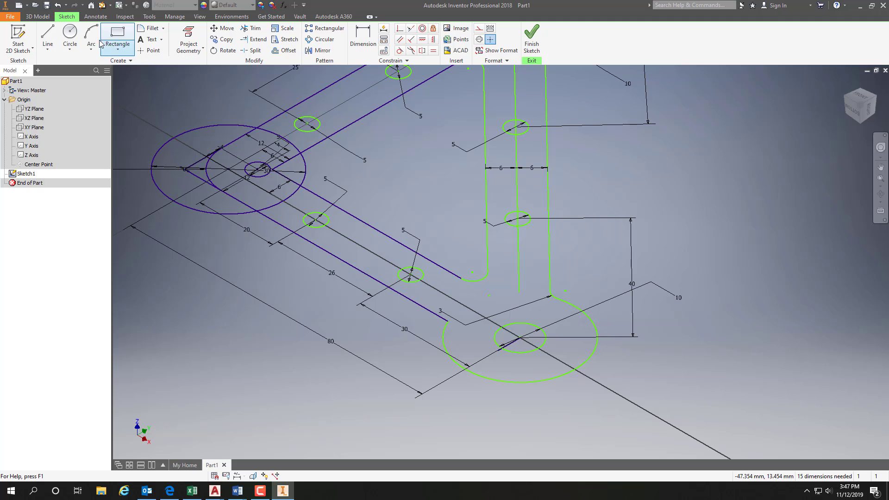
Trim the 30 mm circle to the arc between the arms' inner edges, and trim those edges' ends inside the arc.
left_click(251, 29)
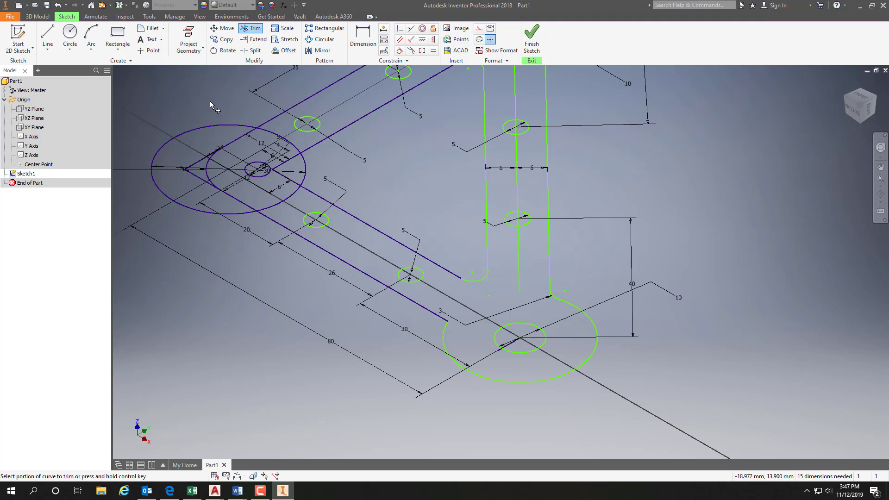
left_click(216, 126)
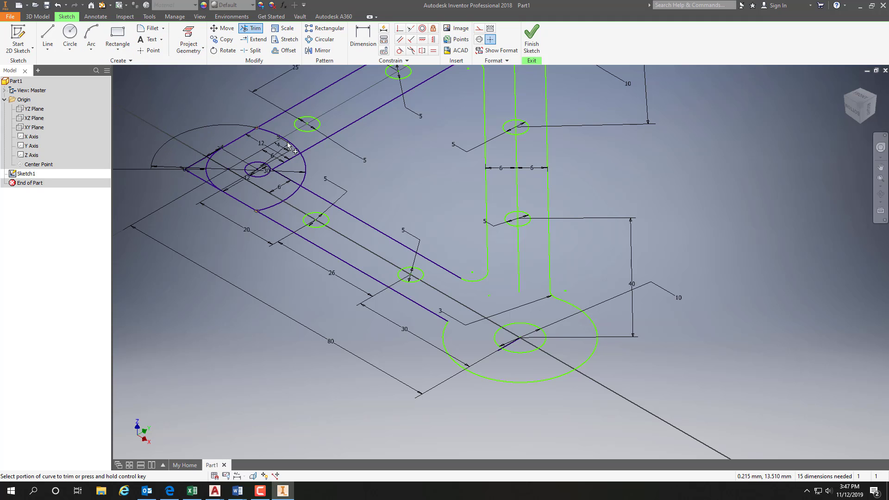
left_click(265, 130)
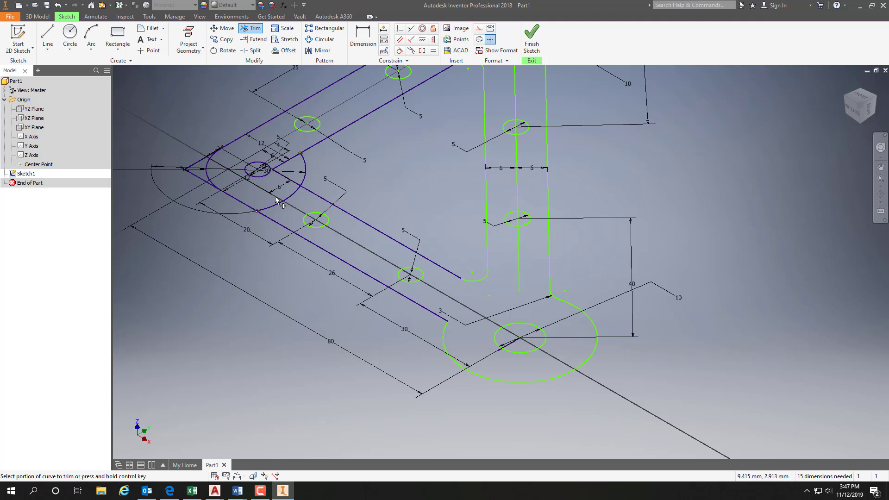
left_click(269, 206)
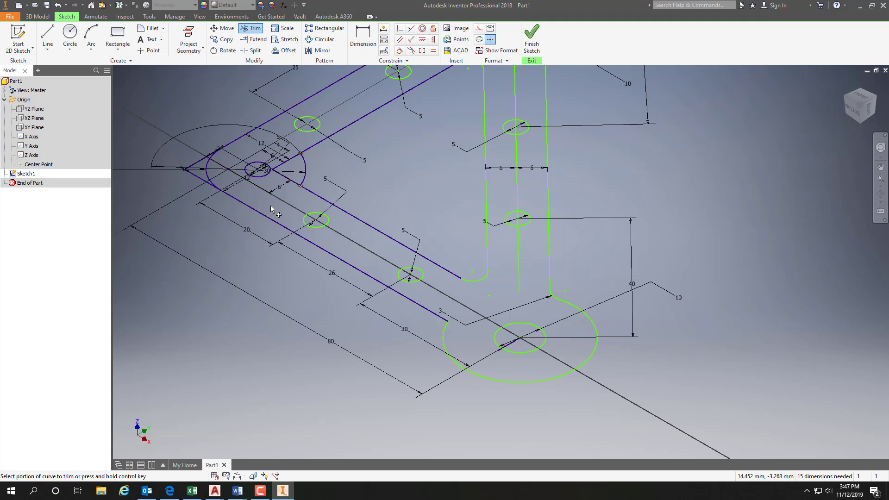
left_click(288, 181)
left_click(284, 171)
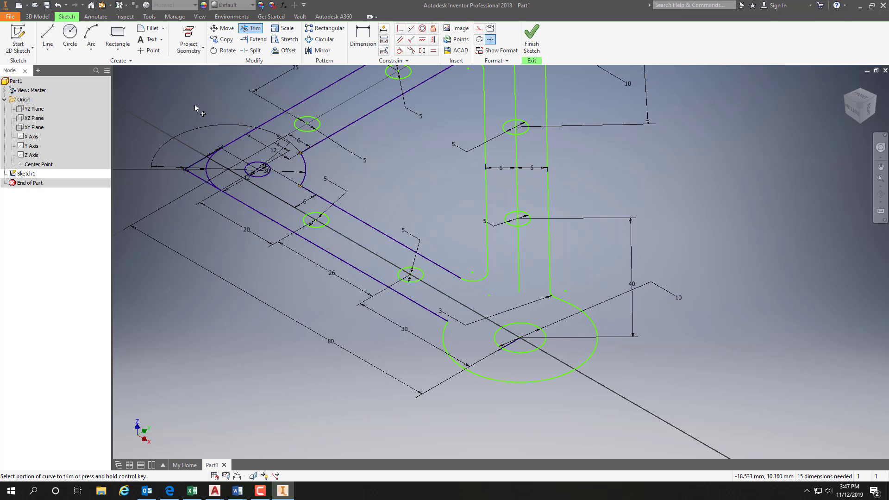
Fillet both junctions between the arc and the two arms' inner edges with a 3 mm radius.
left_click(153, 29)
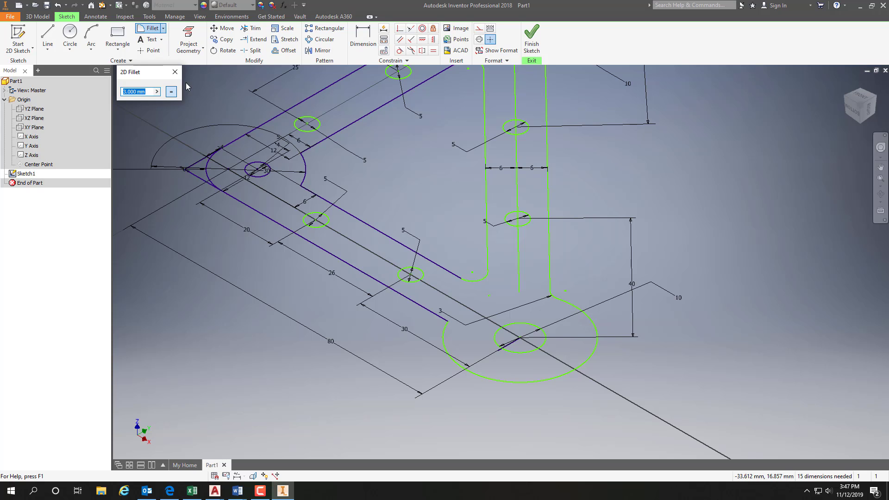
left_click(314, 147)
left_click(305, 168)
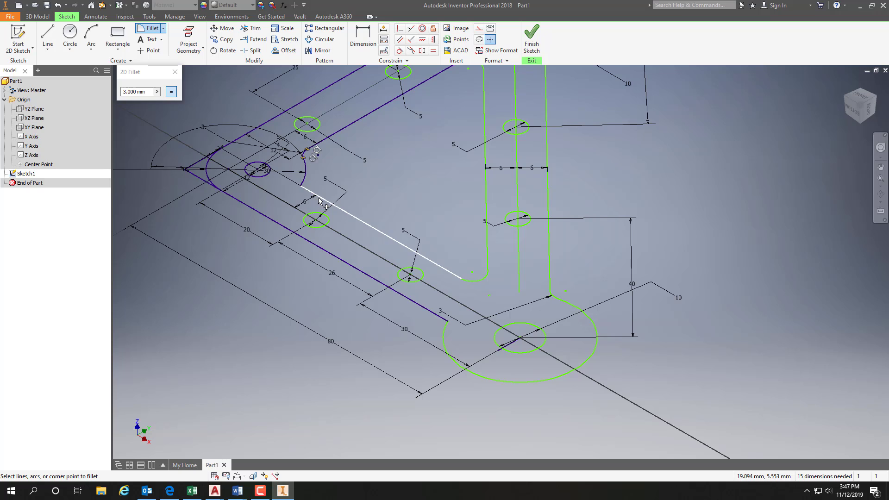
left_click(305, 185)
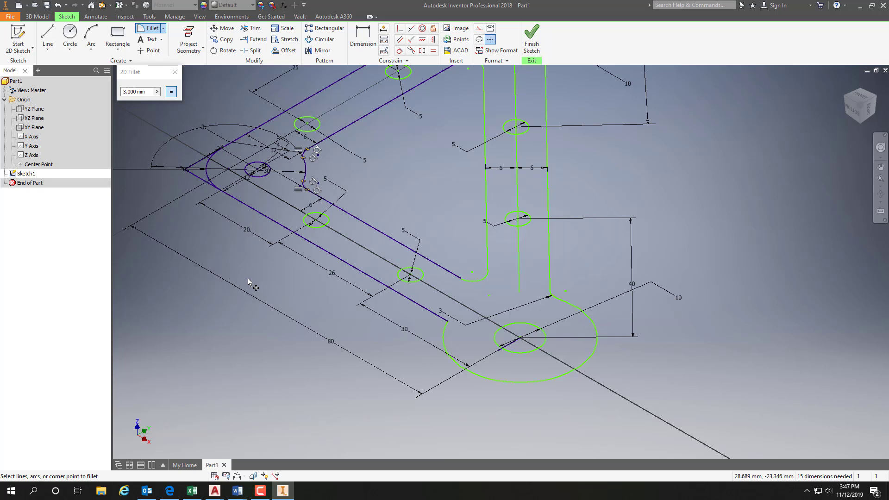
key("Escape")
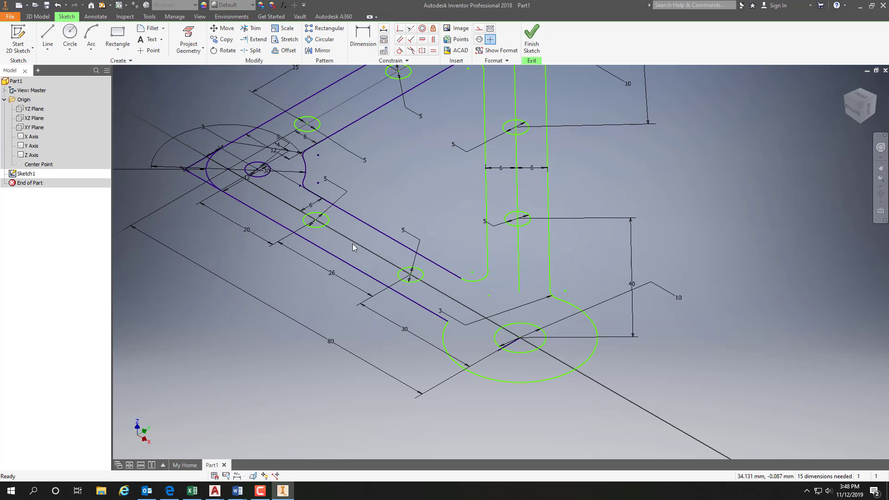
Delete the connecting strip's centre line and the X-axis arm's 6 mm inner-edge dimension, and undo the dimension's deletion.
left_click(518, 251)
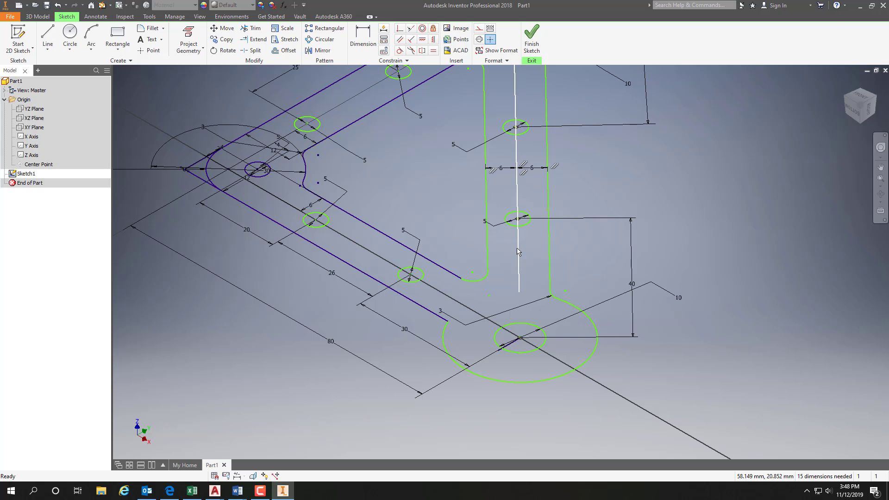
key("Delete")
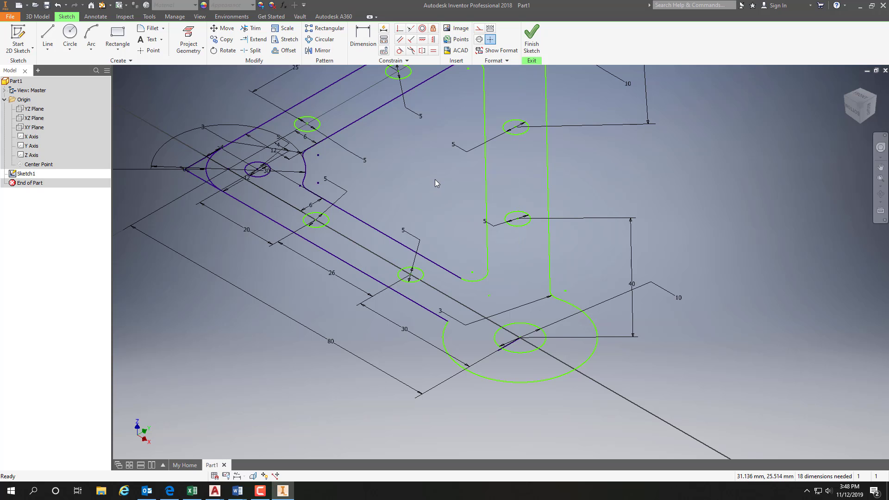
middle_click_drag(435, 179, 468, 284)
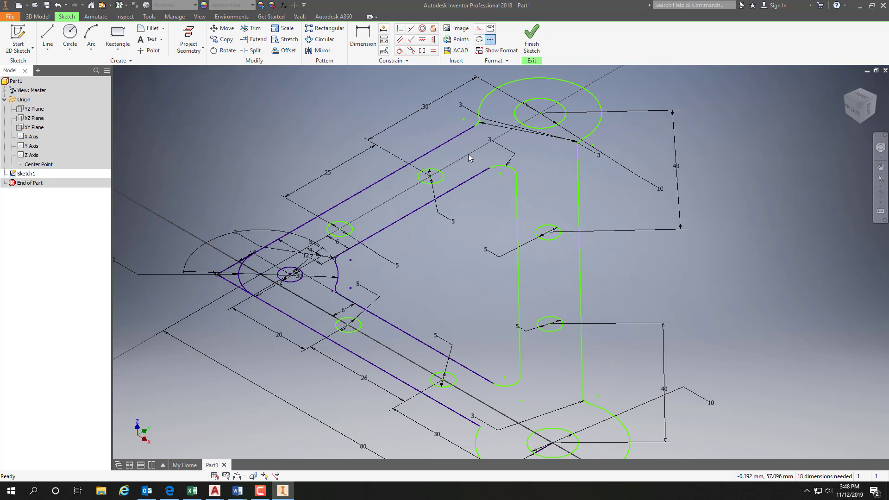
left_click(302, 299)
key("Delete")
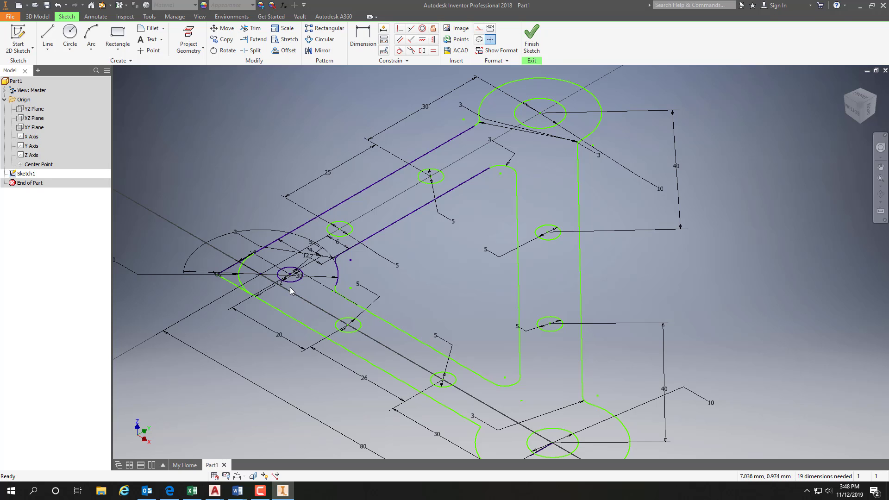
left_click(58, 5)
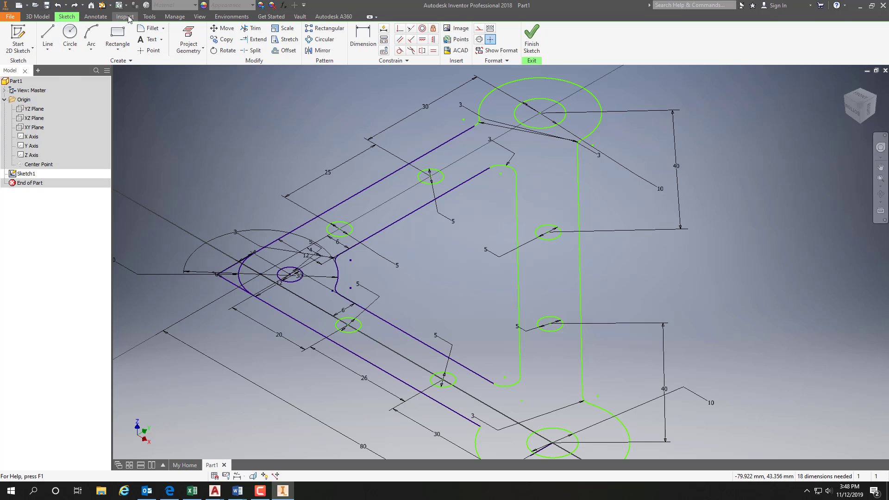
Try to trim the Y-axis arm's outer edge beyond the rounded corner, and undo the deletion of the strip's centre line.
left_click(150, 29)
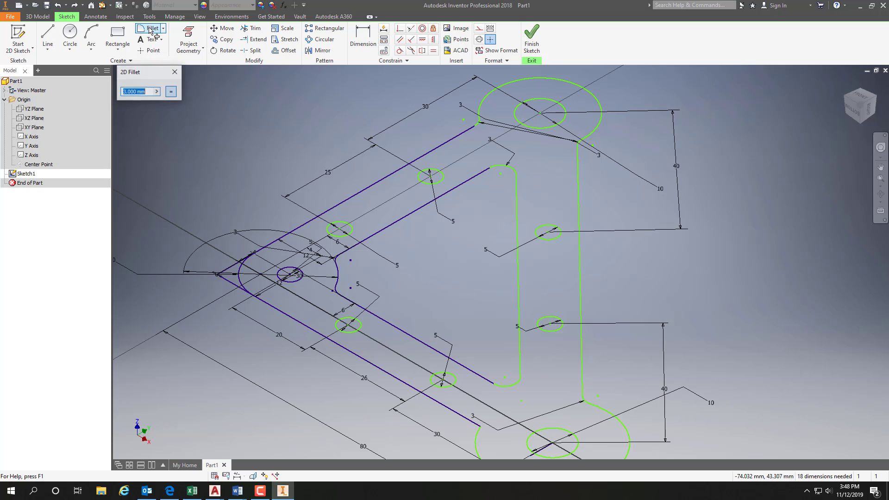
left_click(249, 31)
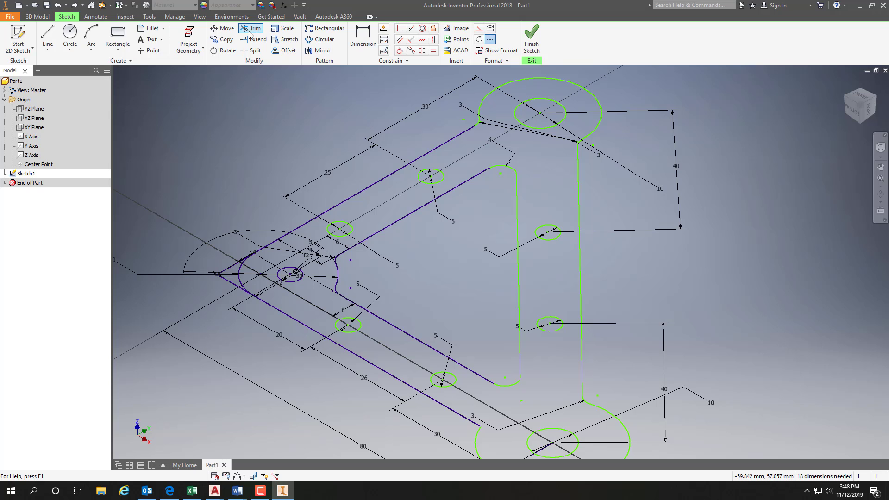
left_click(229, 271)
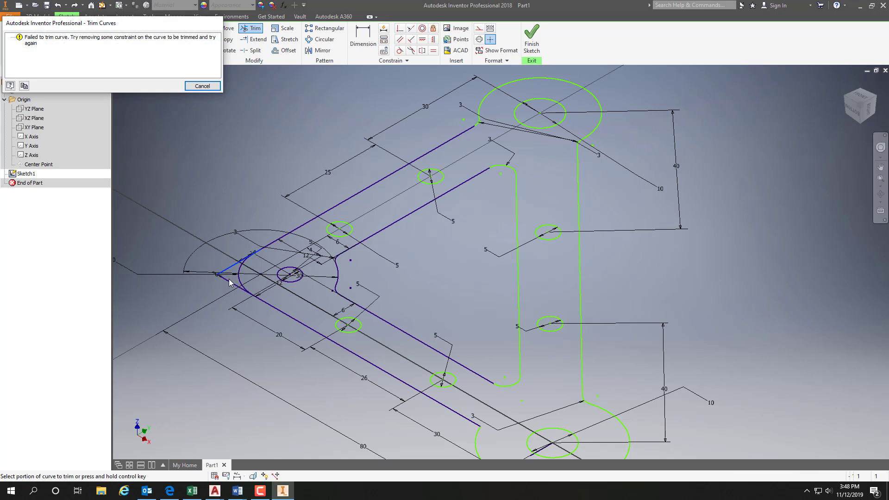
left_click(203, 86)
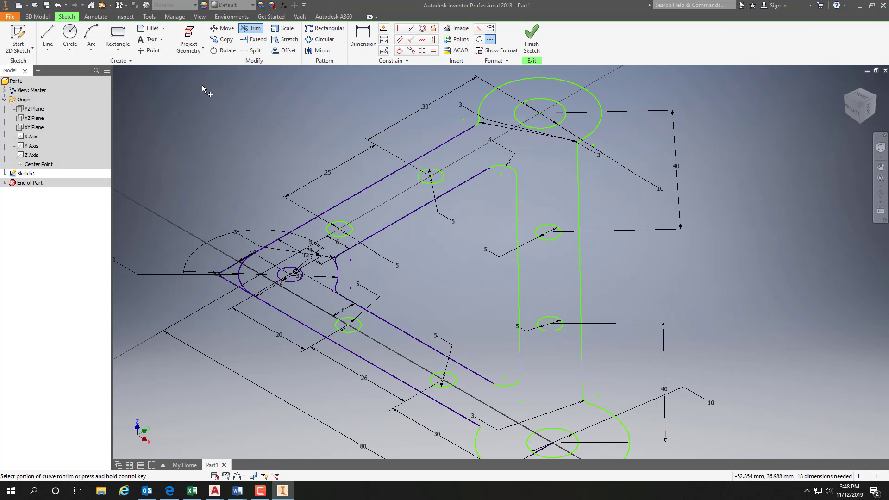
left_click(57, 6)
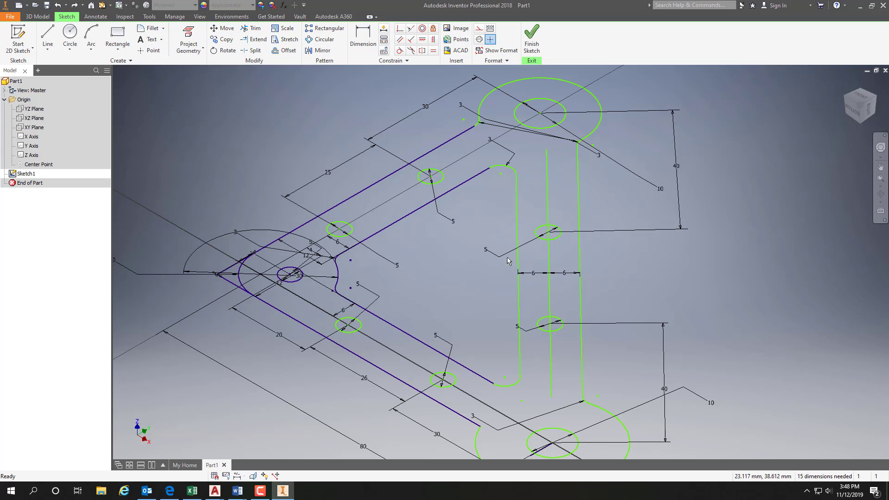
Delete the connecting strip's centre line and the 6 mm dimension of the X-axis arm's inner edge.
left_click(549, 265)
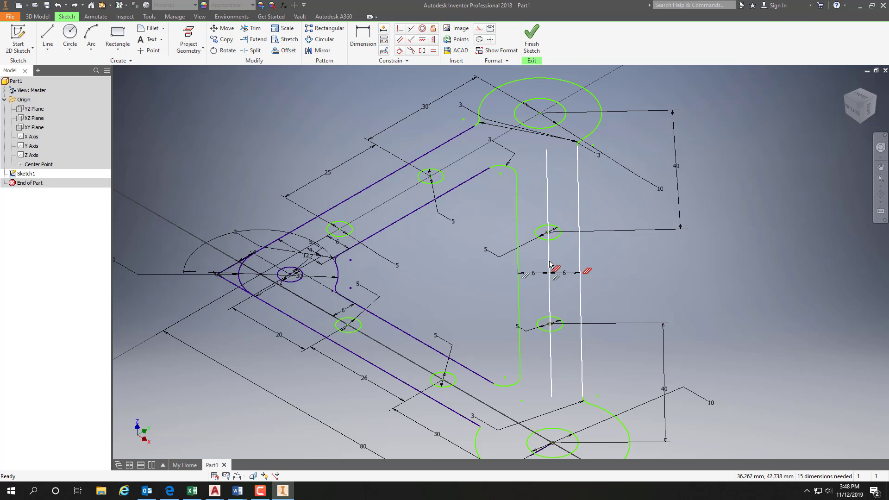
key("Delete")
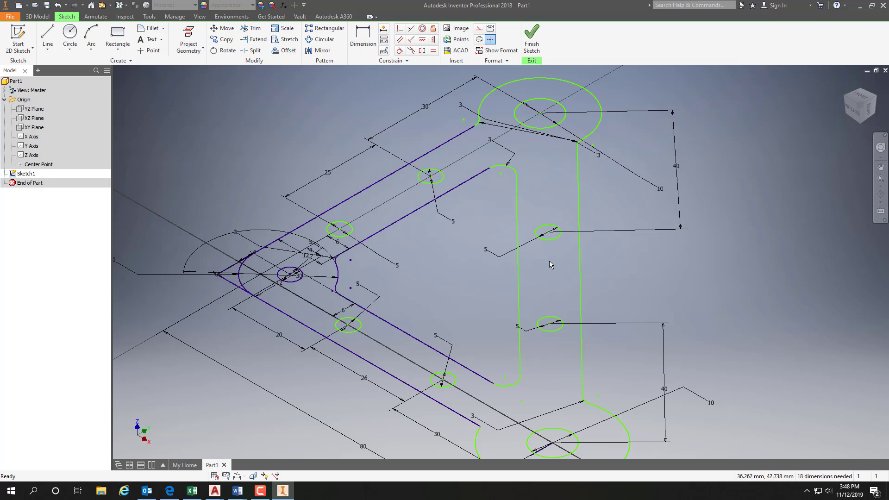
left_click(343, 310)
key("Delete")
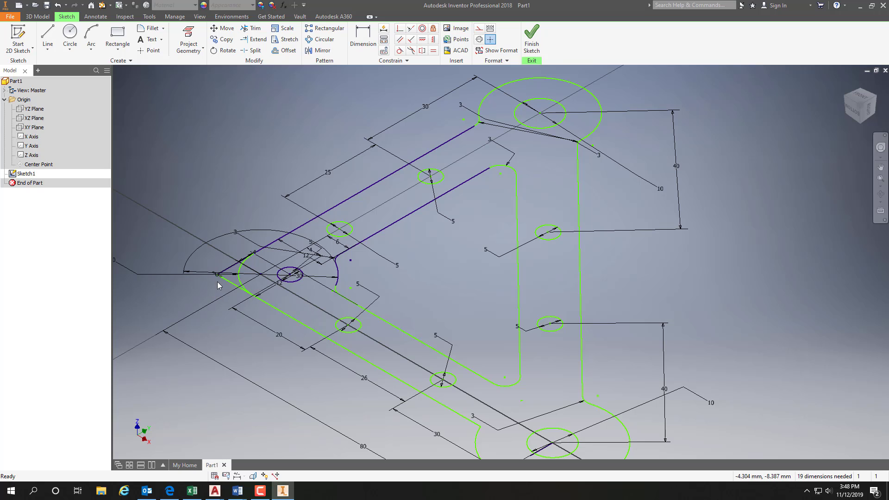
Trim the X-axis arm's outer edge beyond the rounded corner, and try to trim the Y-axis arm's overhanging end as well.
left_click(251, 28)
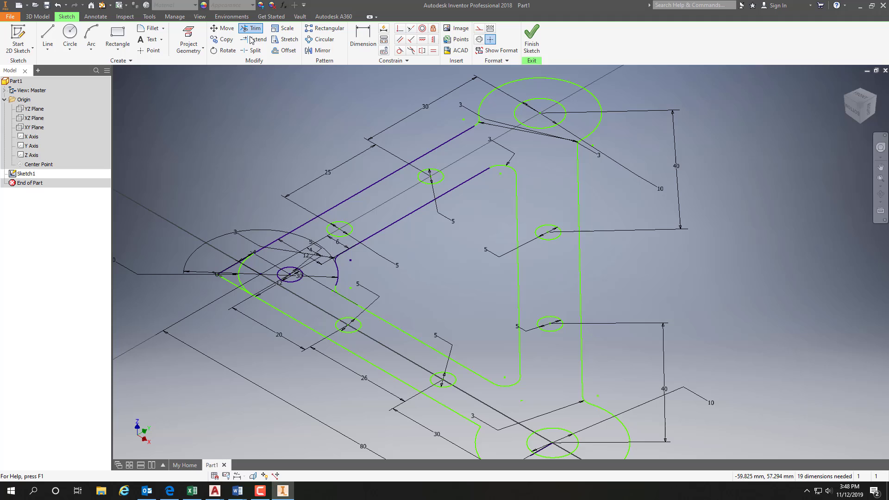
left_click(228, 283)
left_click(229, 268)
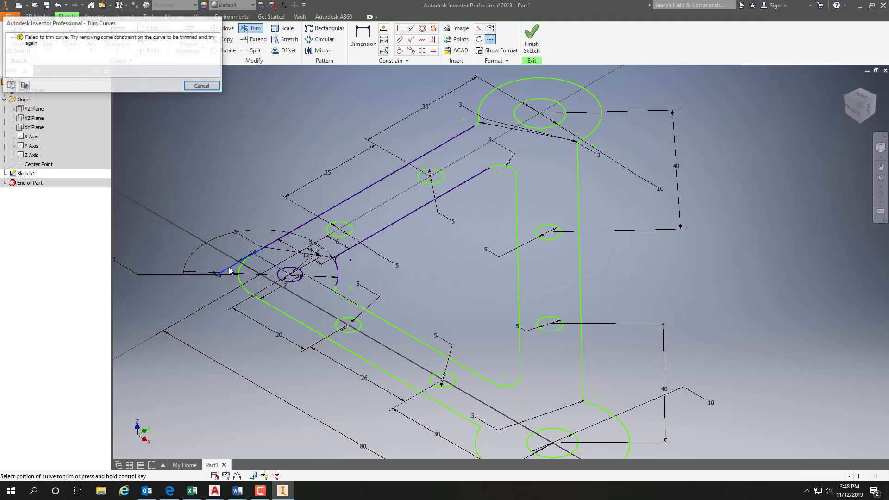
left_click(206, 86)
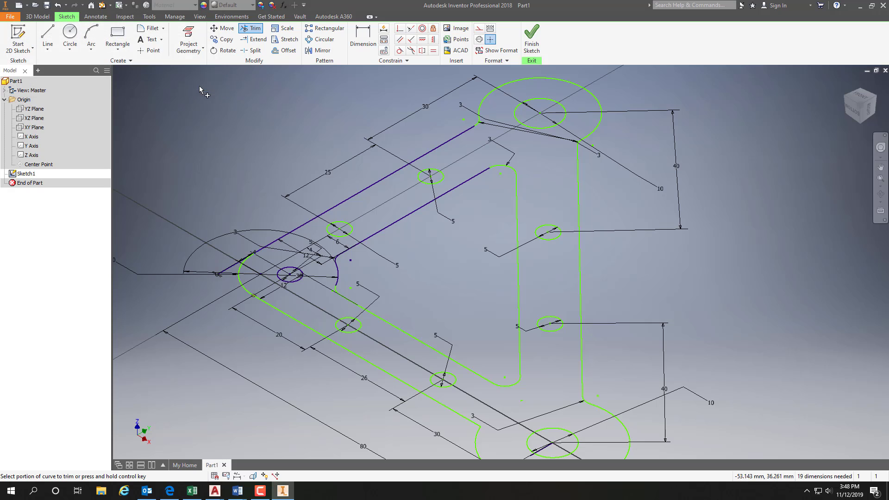
left_click(225, 271)
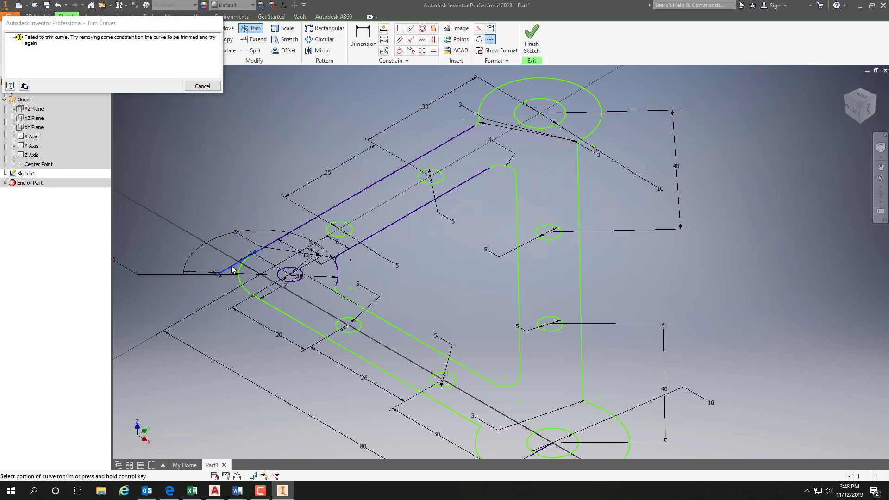
left_click(207, 85)
key("Escape")
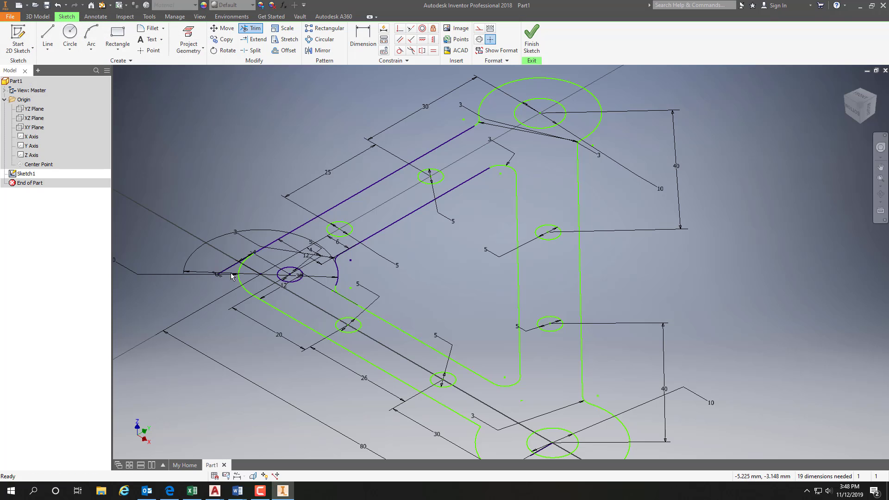
Delete the leftover line beyond the rounded corner on the Y-axis arm, plus the inner arc's 3 mm fillet and 30 mm diameter dimensions.
left_click(232, 267)
key("Delete")
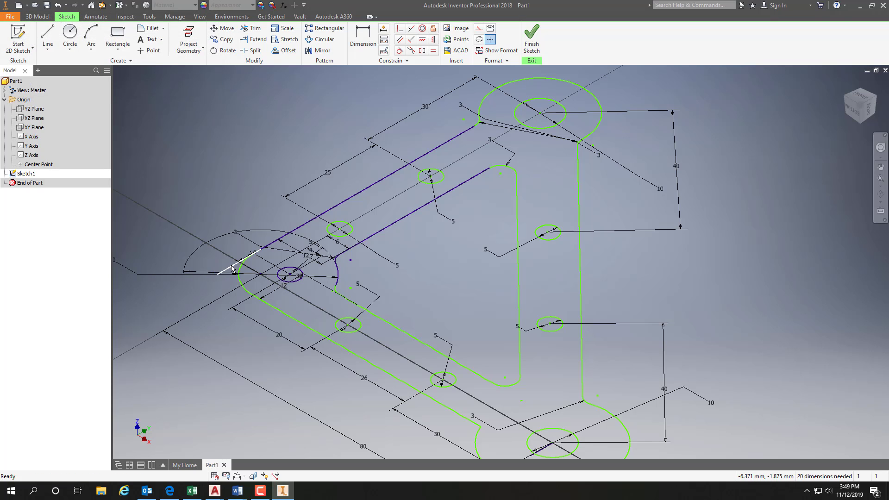
left_click(232, 235)
key("Delete")
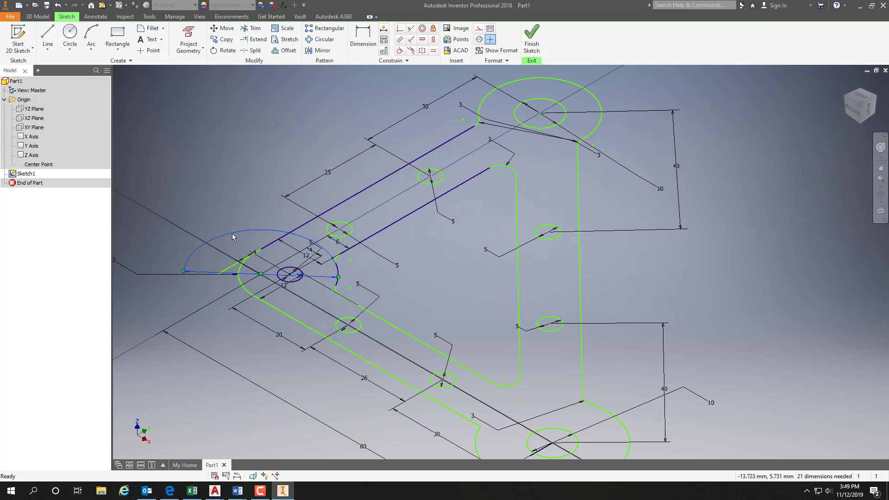
left_click(230, 267)
key("Delete")
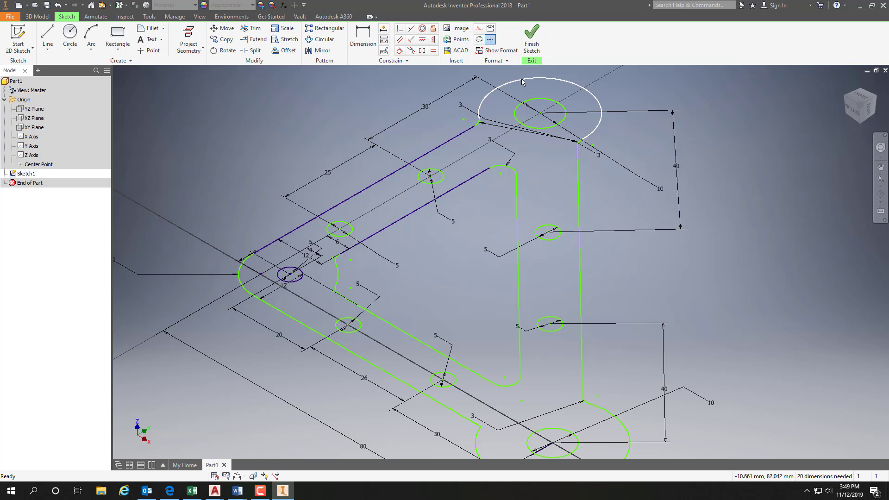
Finish the sketch, extrude the triangular profile 5 mm and return the part to its home view.
left_click(533, 36)
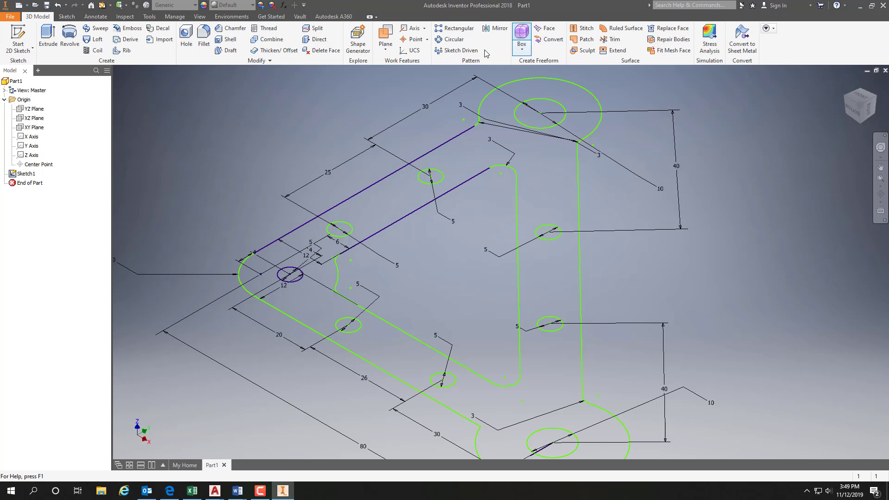
left_click(48, 38)
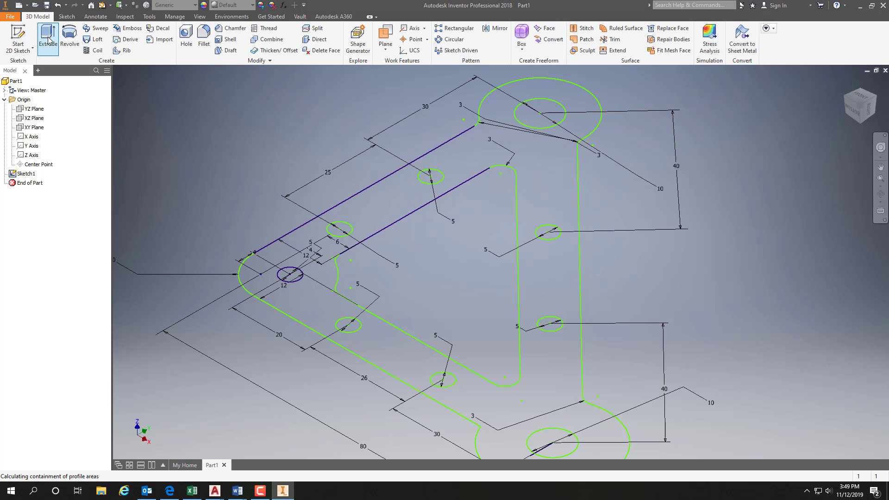
left_click(398, 207)
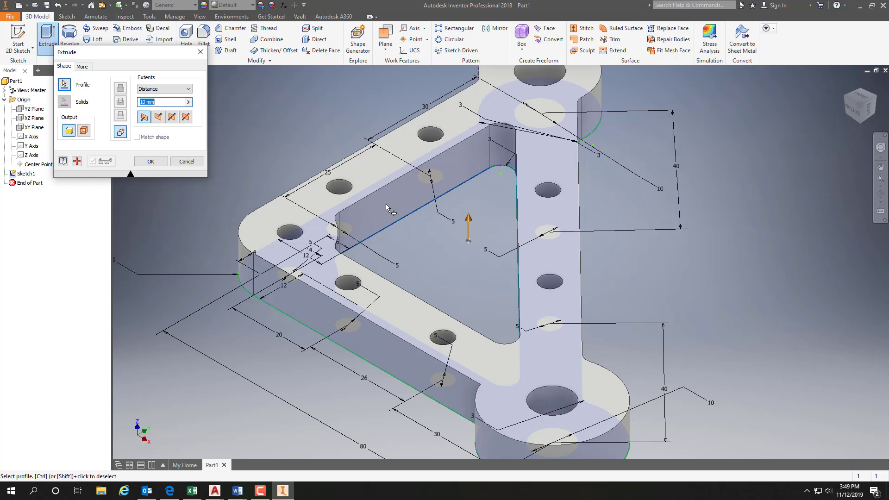
type("5")
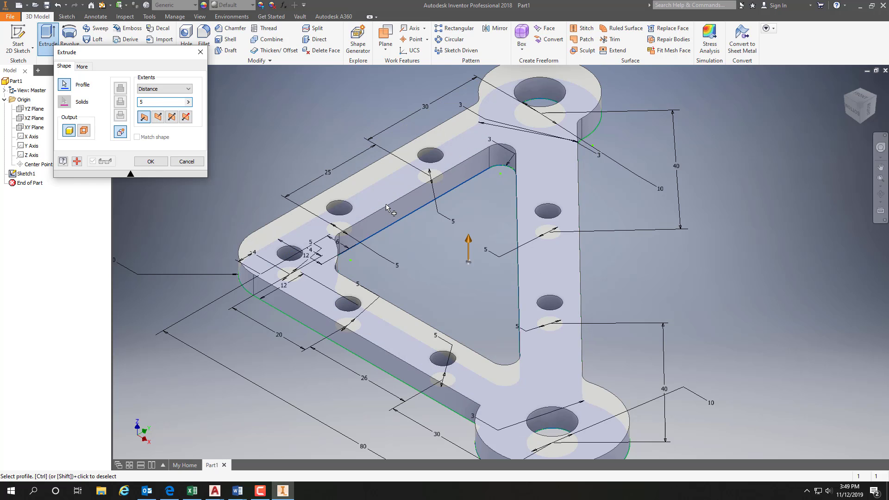
key("Return")
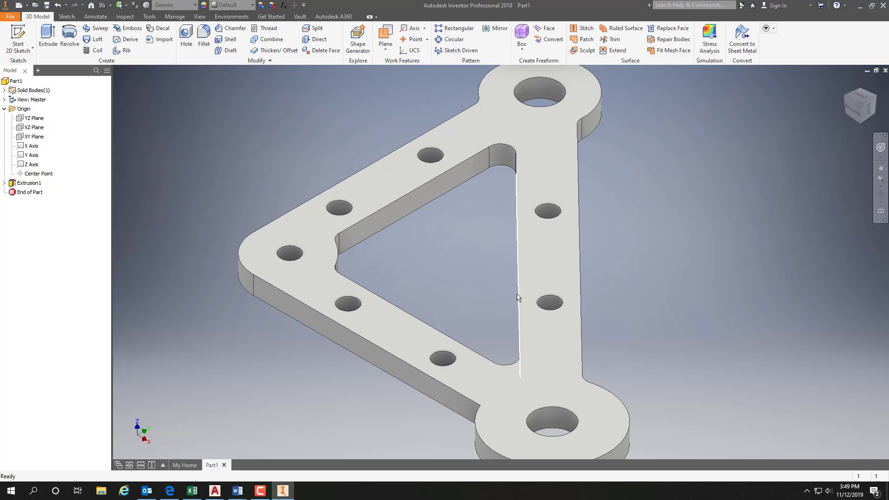
left_click(846, 84)
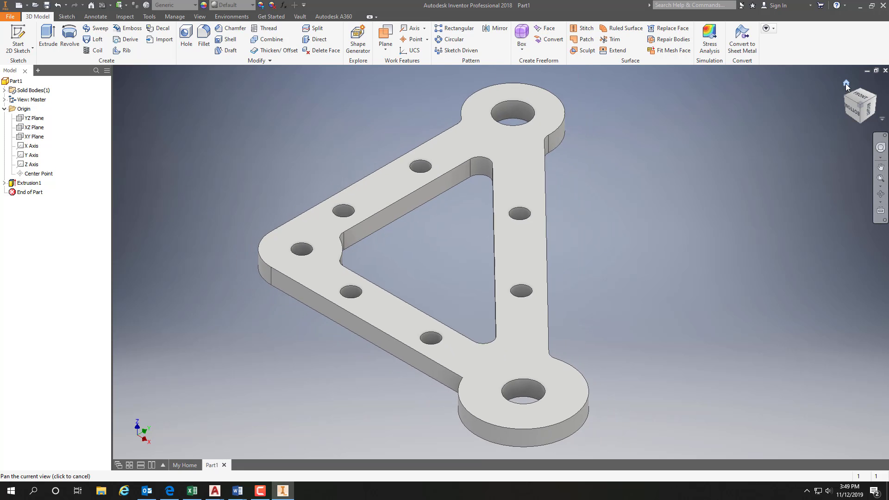
Begin saving the part under a new name and look through Local Disk (E:) for a destination folder.
left_click(10, 19)
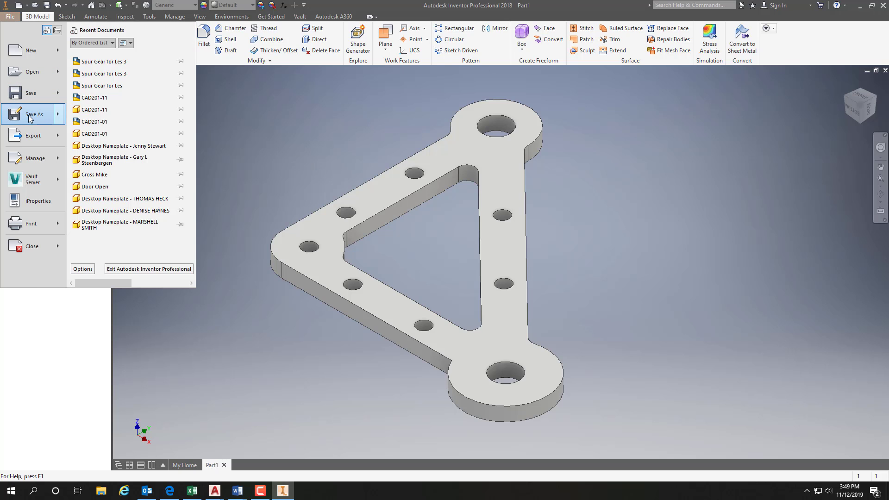
left_click(44, 122)
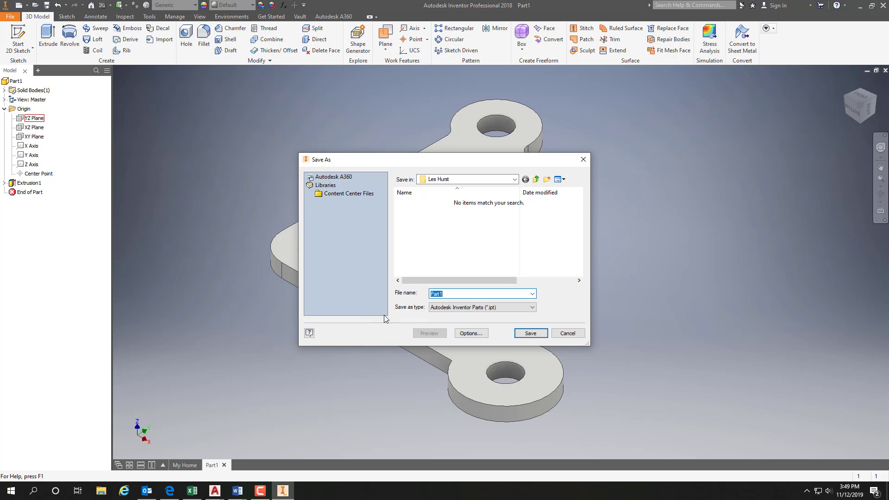
left_click(515, 180)
left_click(515, 180)
left_click(514, 181)
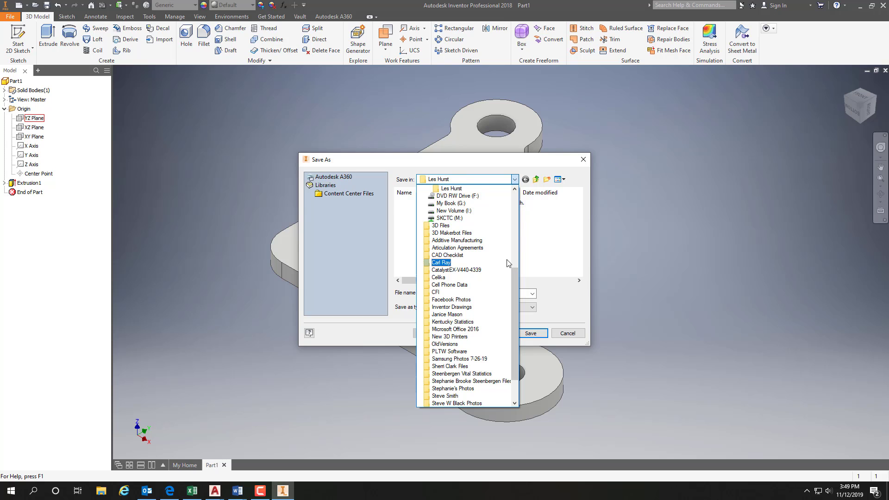
left_click_drag(513, 282, 517, 263)
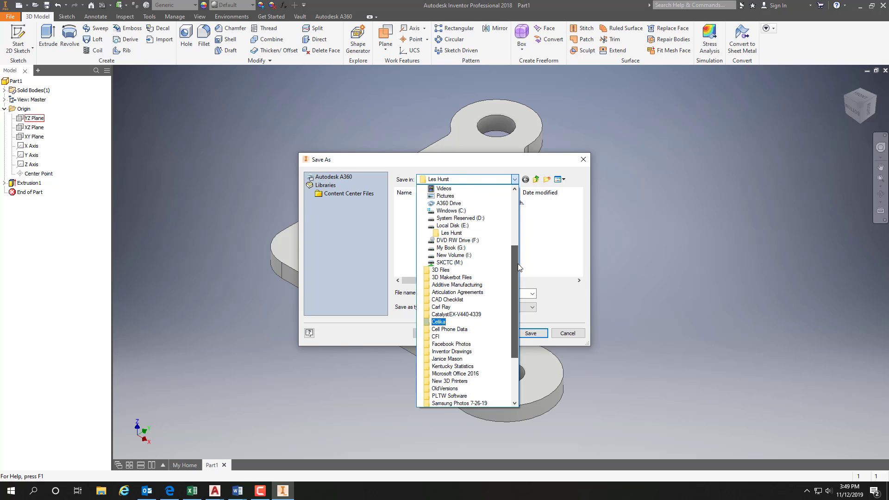
left_click(448, 227)
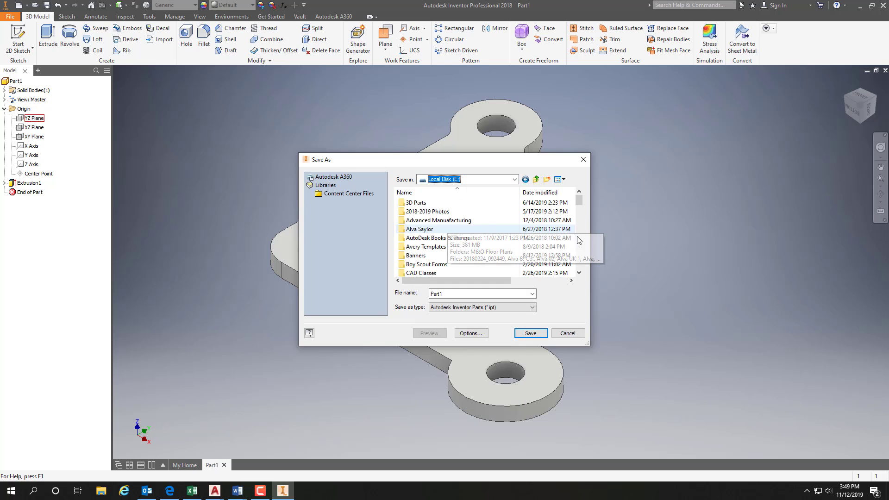
left_click(579, 272)
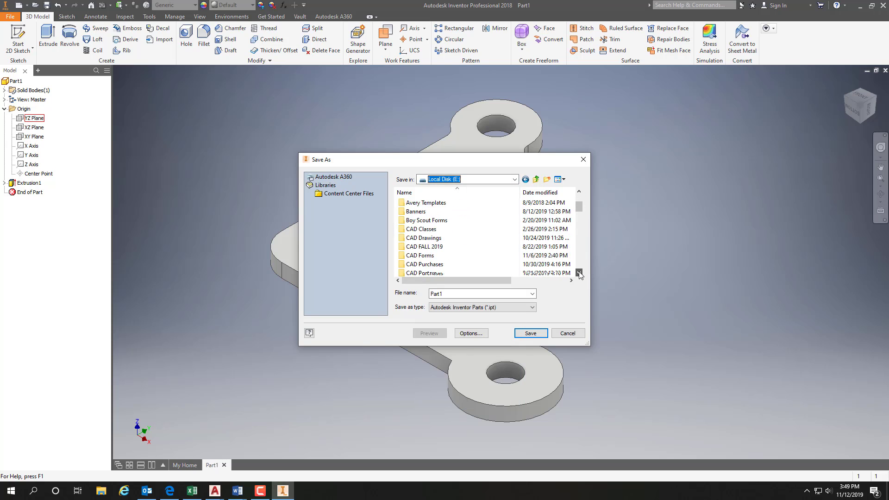
left_click(579, 273)
left_click(579, 272)
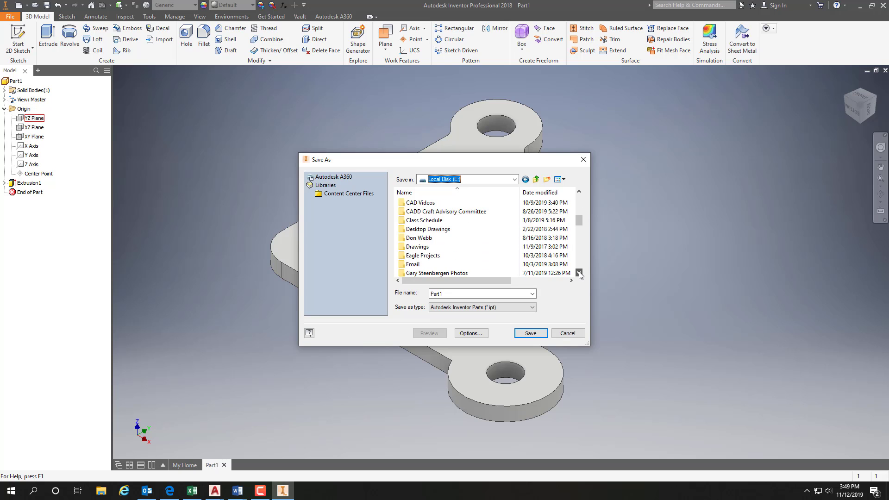
left_click(579, 273)
left_click(579, 273)
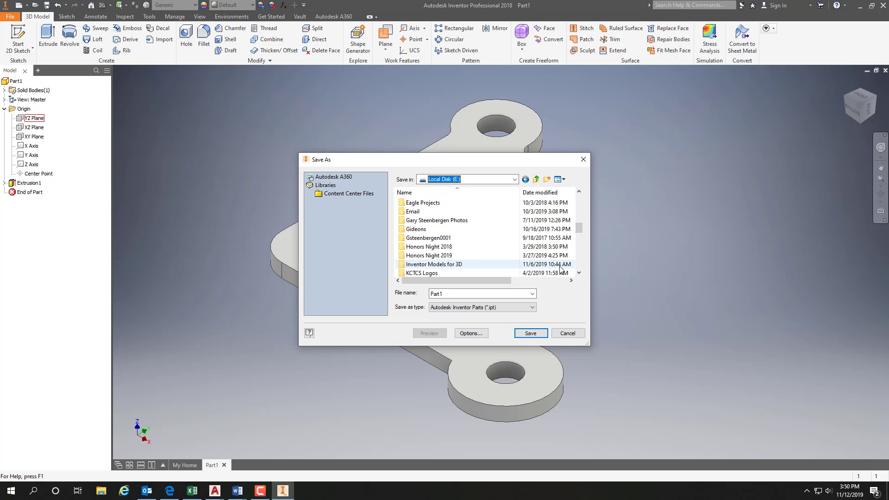
Save the part as CAD201-16 in the instructor's named folder on the Windows (C:) drive.
left_click(514, 181)
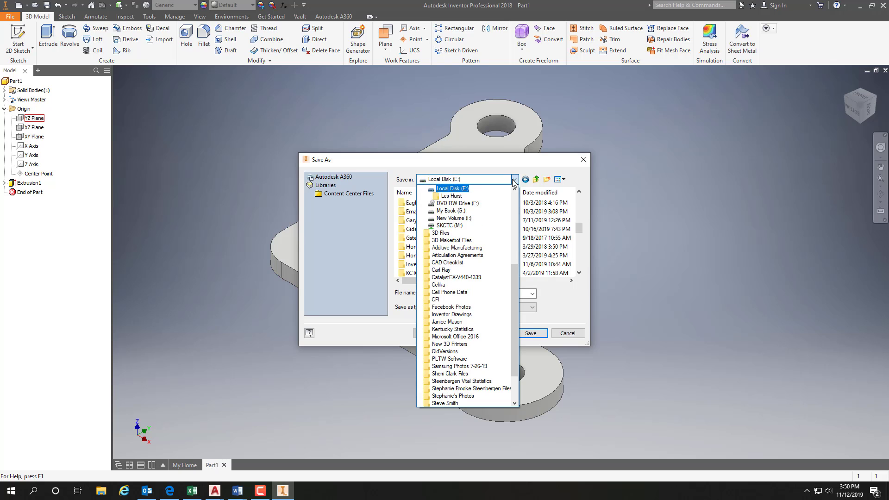
left_click(514, 189)
left_click(515, 189)
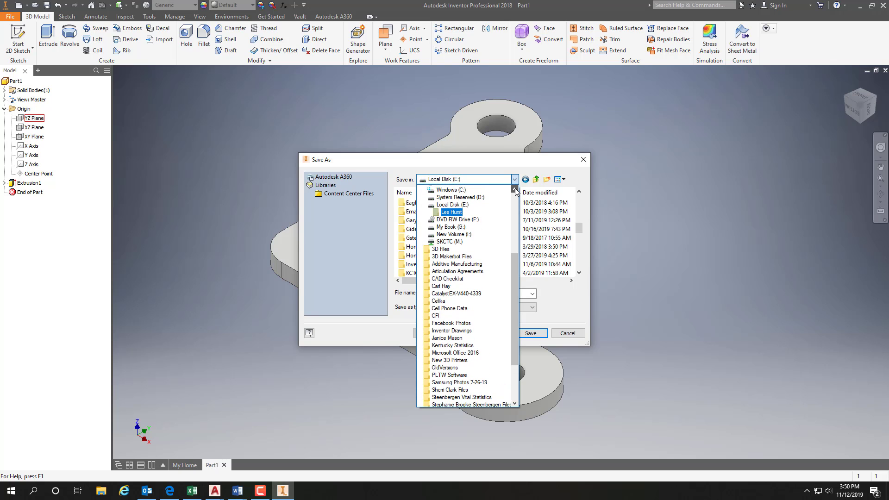
left_click(515, 189)
left_click(443, 196)
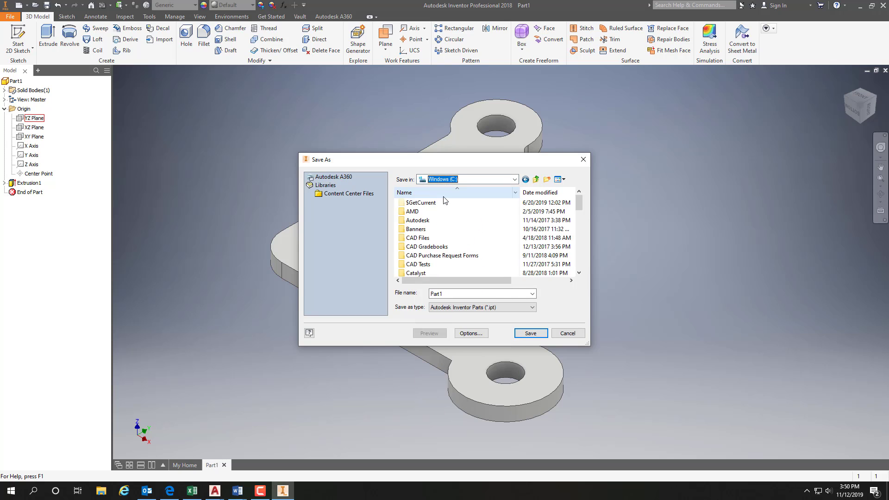
scroll(579, 275, "down", 3)
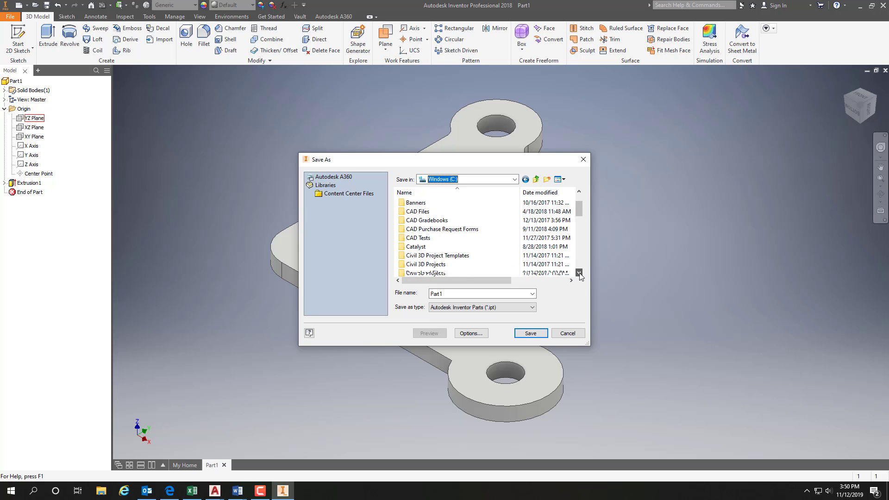
double_click(435, 238)
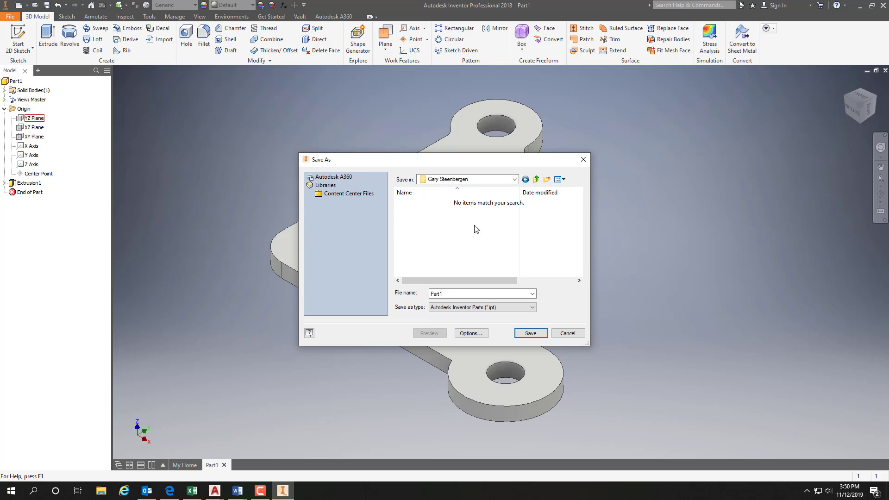
double_click(456, 293)
type("16")
left_click(528, 333)
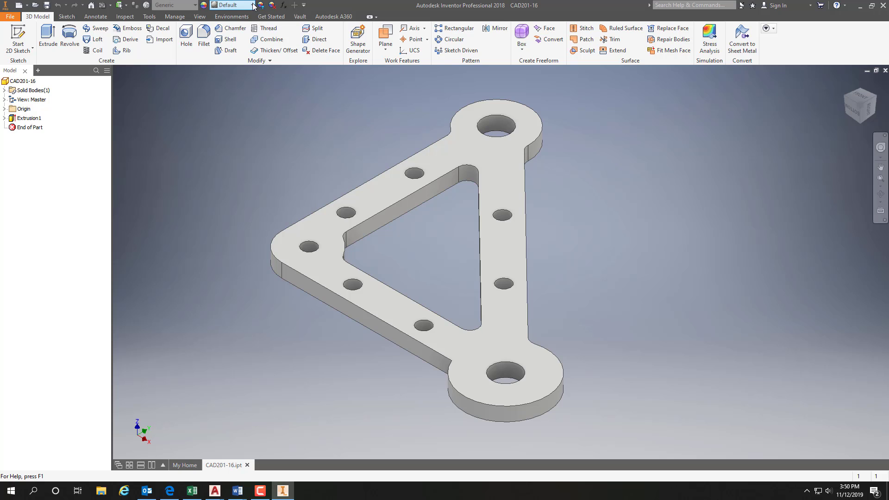
Apply the Chrome - Polished appearance to the triangular part.
left_click(253, 7)
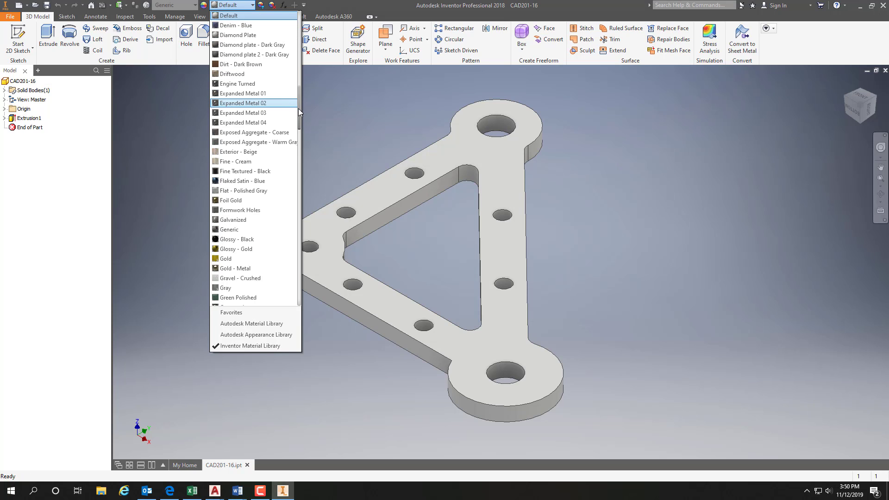
mouse_move(299, 108)
left_mouse_down()
mouse_move(310, 40)
mouse_move(309, 65)
left_mouse_up()
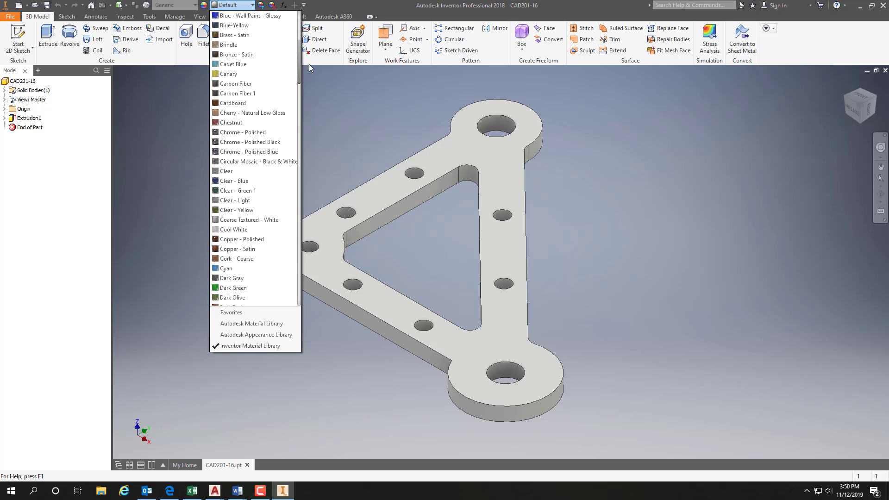
left_click(247, 133)
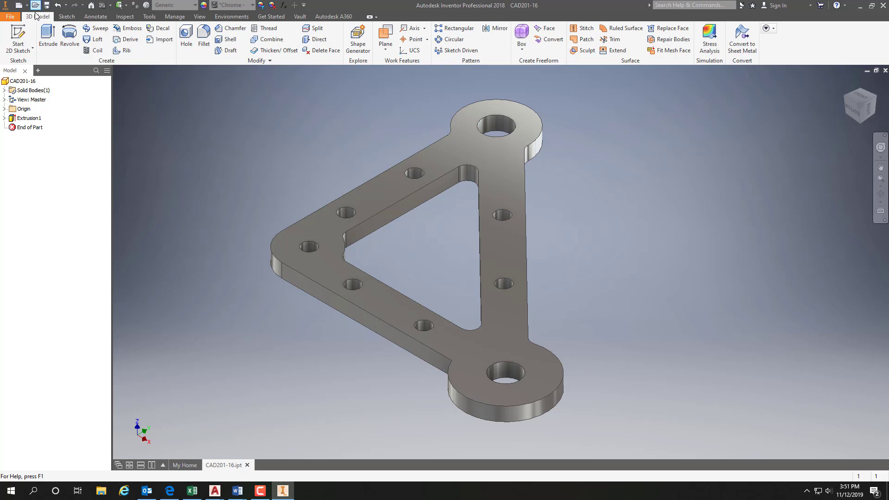
Create a new metric part from the Standard (mm).ipt template and start a 2D sketch on the XY plane.
left_click(9, 17)
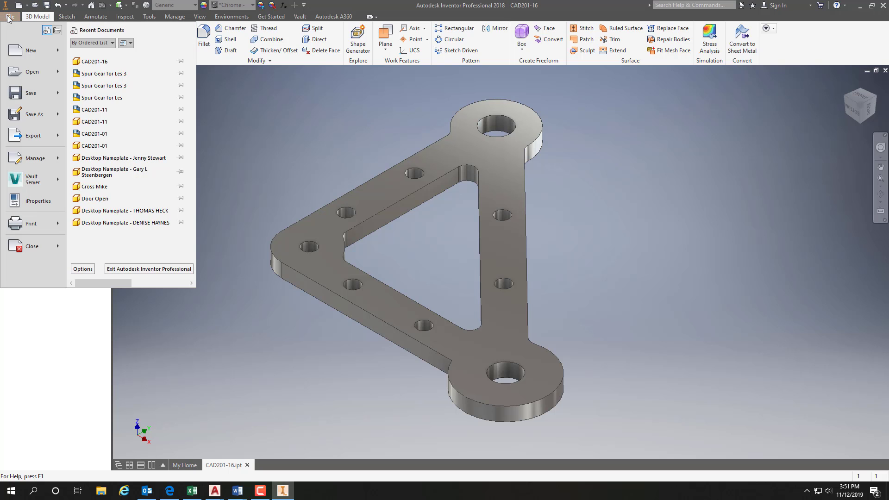
left_click(34, 52)
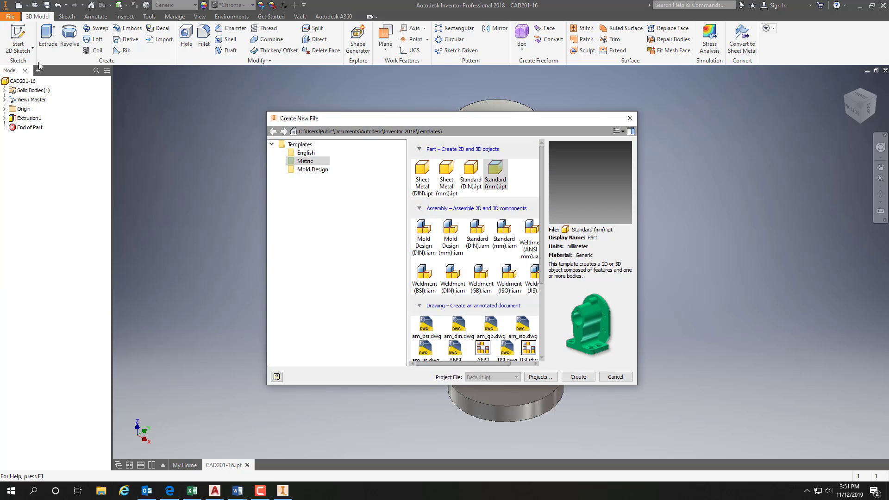
left_click(577, 377)
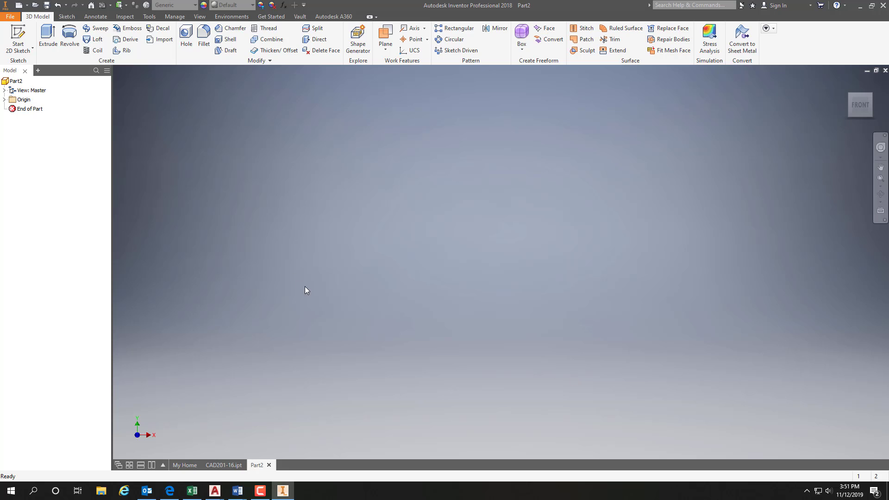
left_click(19, 47)
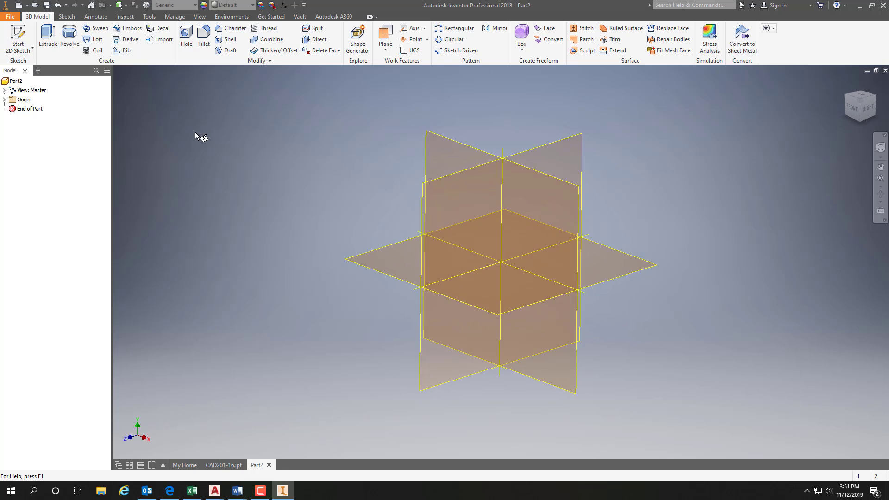
left_click(465, 141)
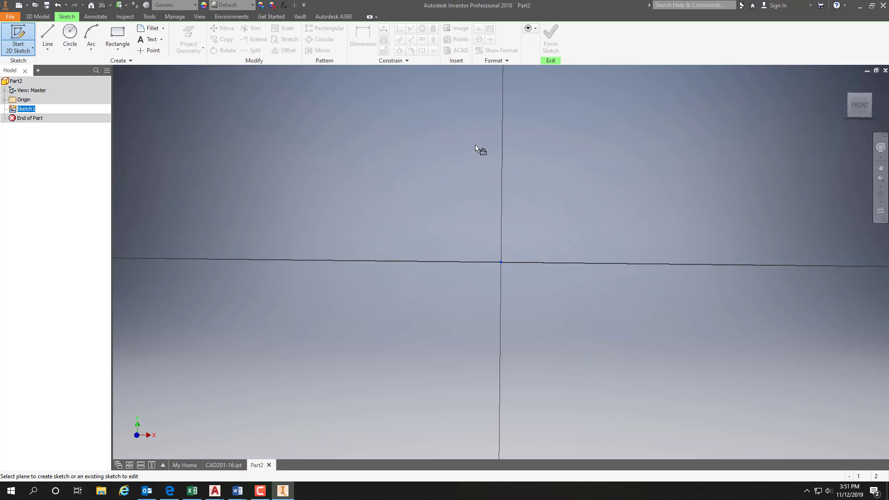
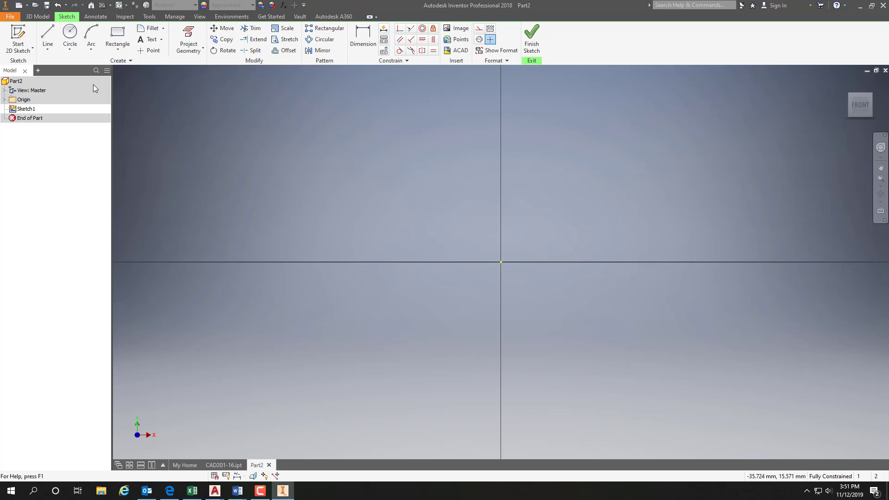
Sketch a rectangle about 21.6 mm wide with its lower-left corner on the origin.
left_click(117, 37)
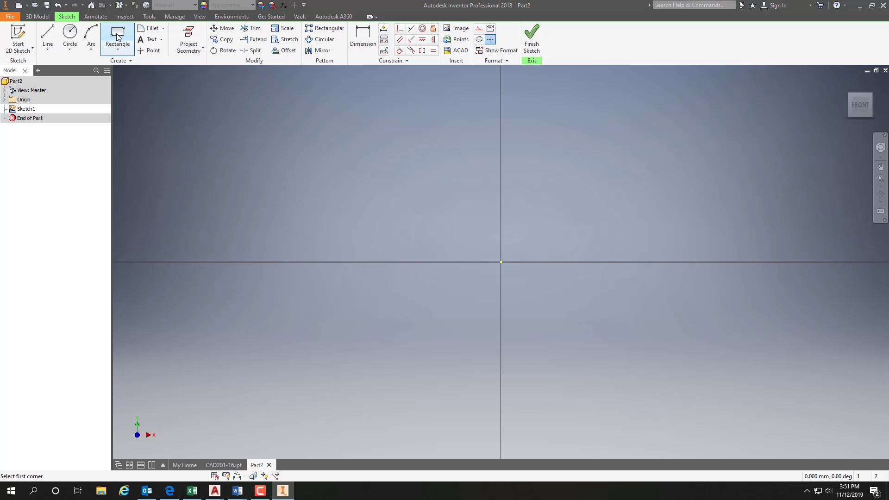
left_click(501, 261)
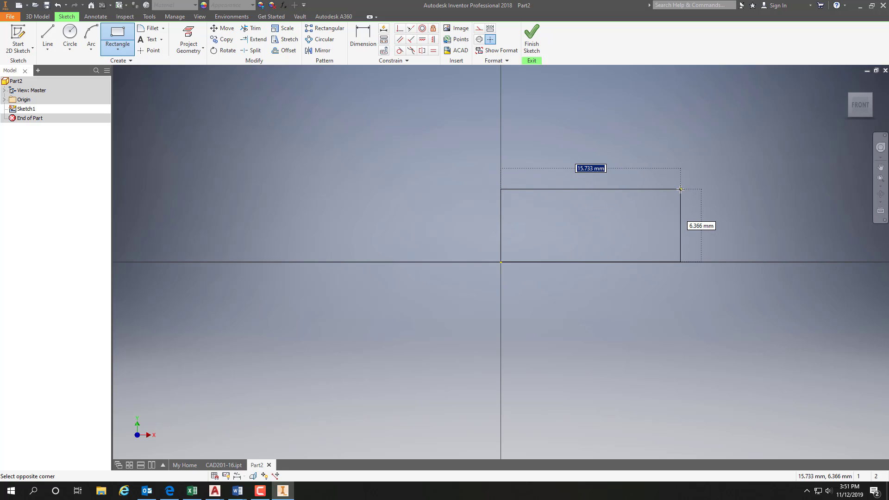
left_click(747, 167)
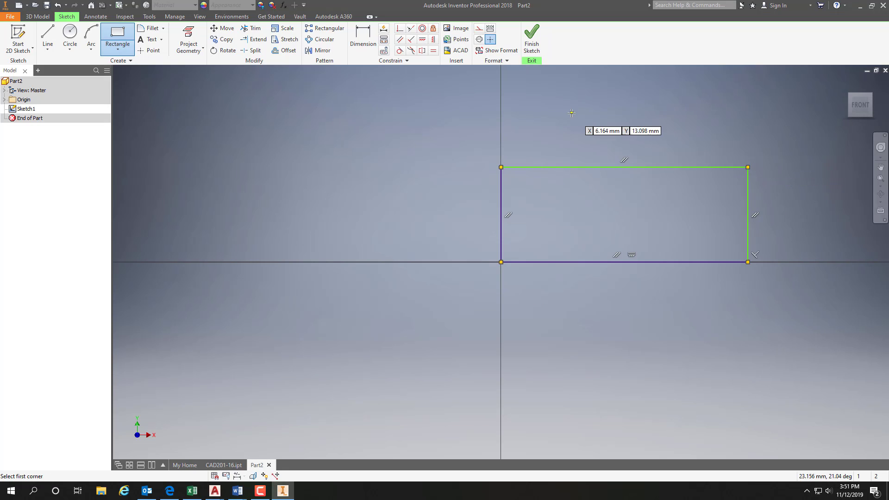
Dimension the rectangle's upper edge and set its length to 30 mm.
left_click(364, 46)
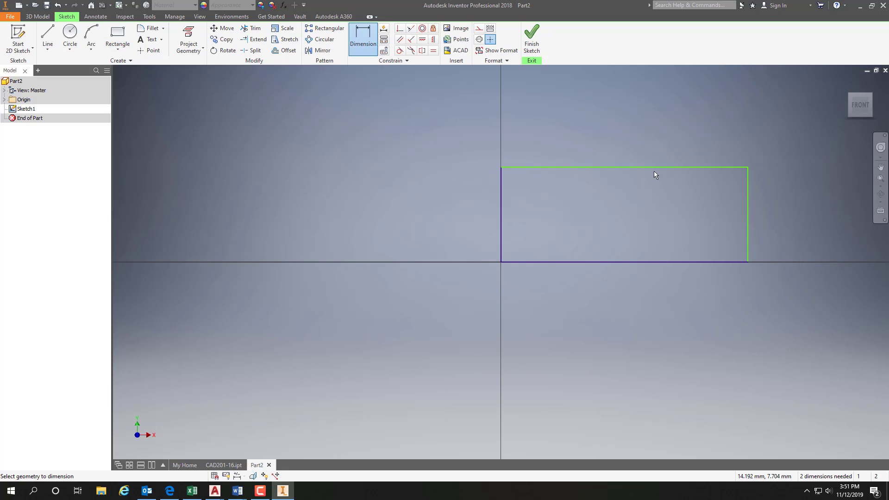
left_click(636, 166)
left_click(629, 143)
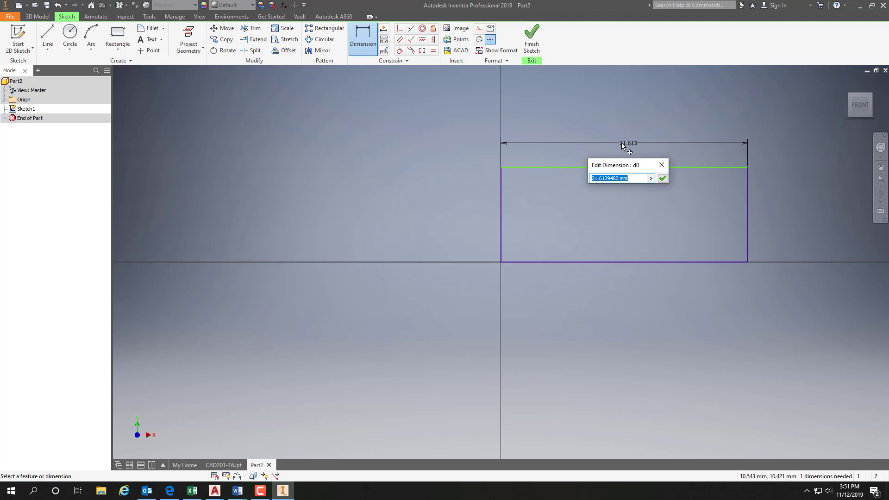
type("30")
key("Return")
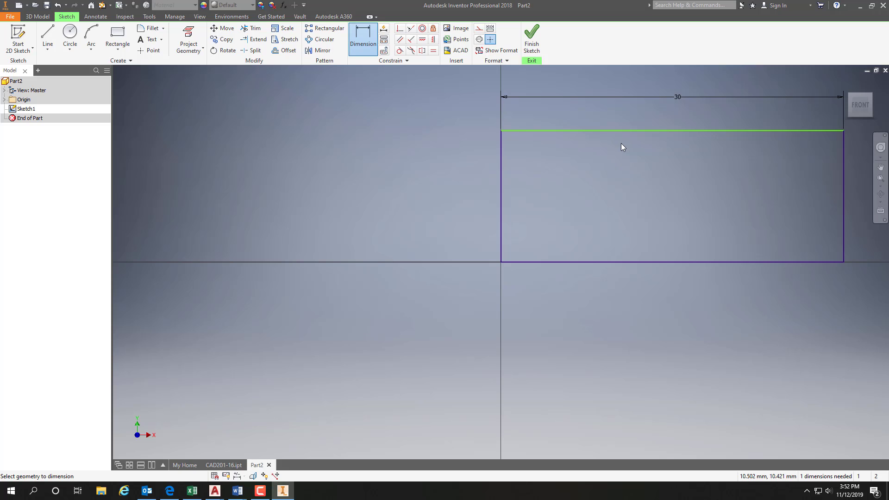
Dimension the rectangle's left vertical edge and set its length to 20 mm.
left_click(502, 197)
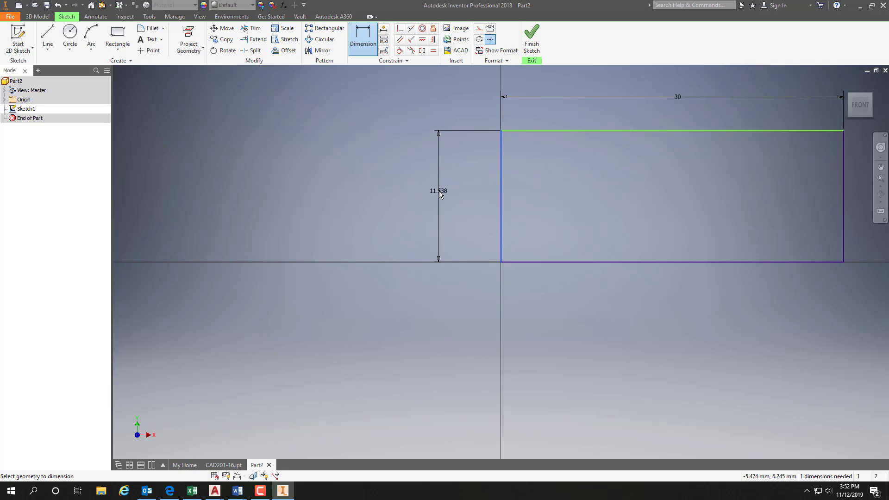
left_click(440, 193)
type("20")
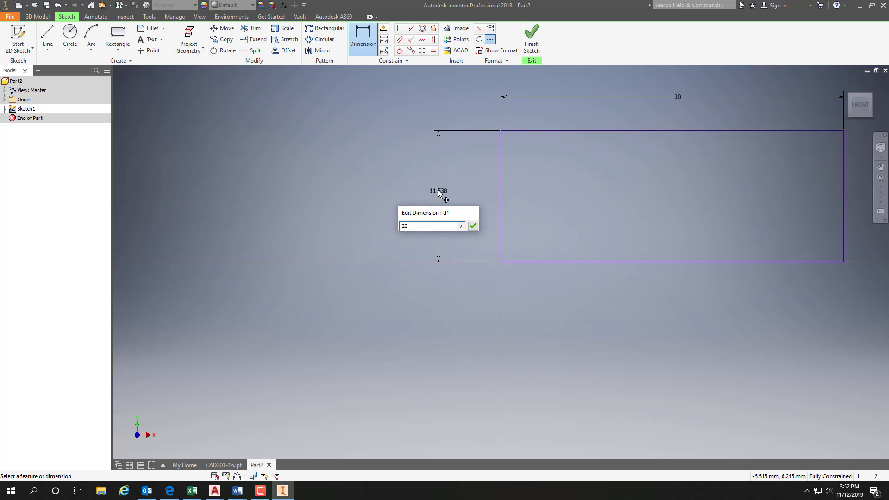
key("Return")
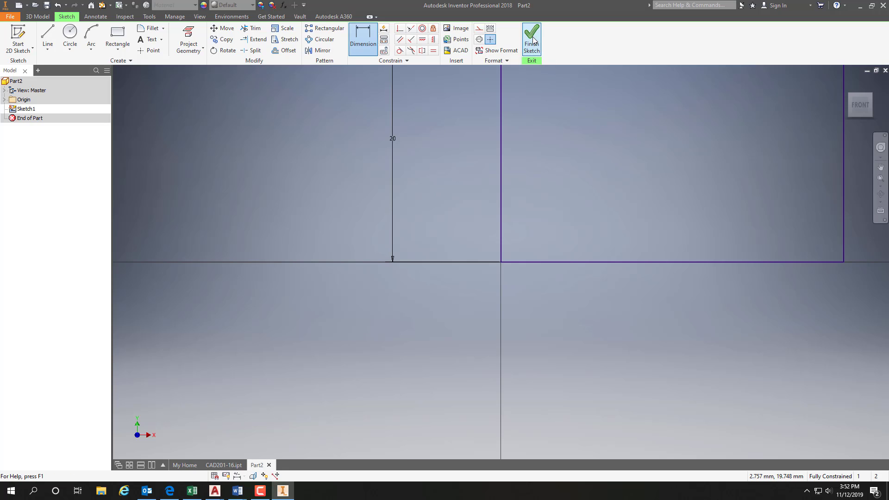
Draw a 20 mm diameter circle centred on the midpoint of each vertical edge of the rectangle.
left_click(862, 105)
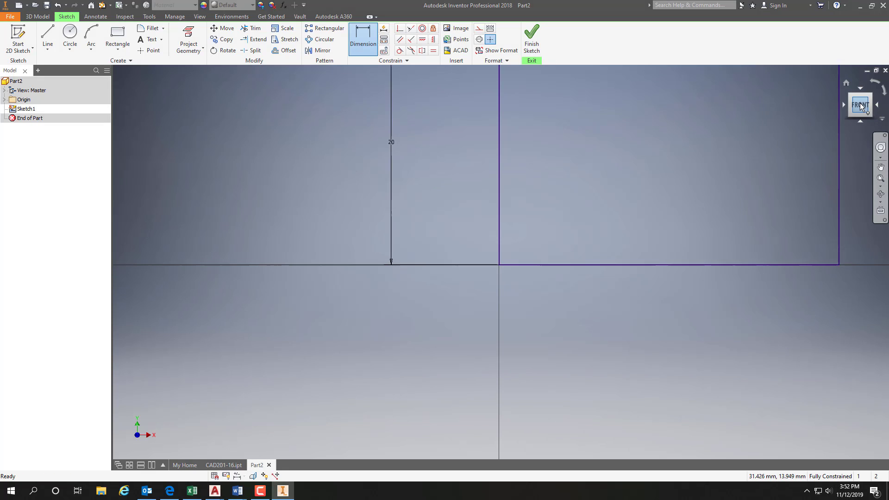
left_click(70, 33)
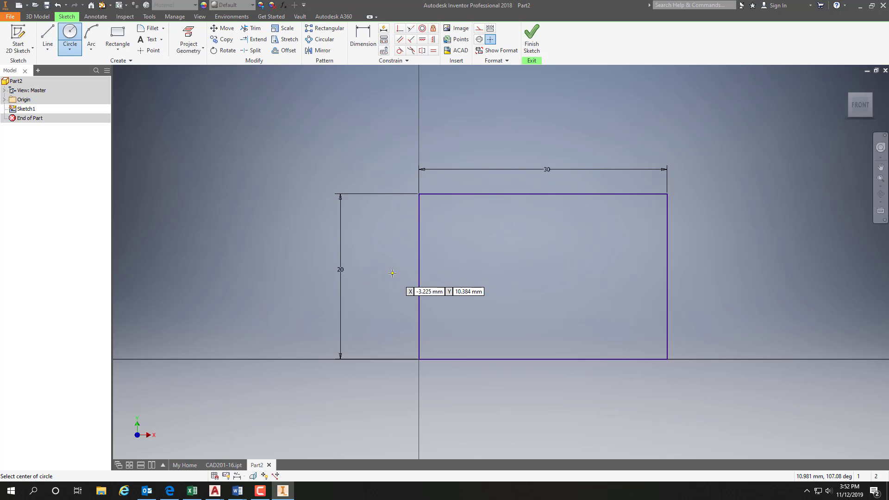
left_click(419, 276)
type("20")
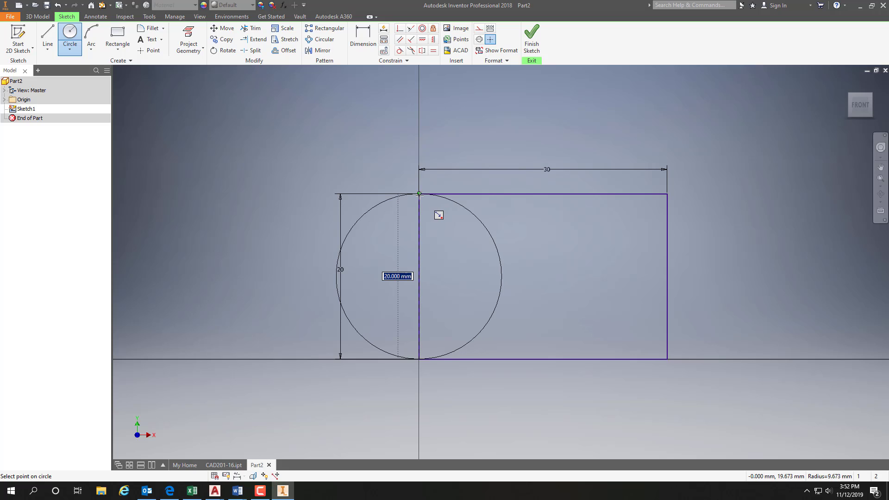
key("Return")
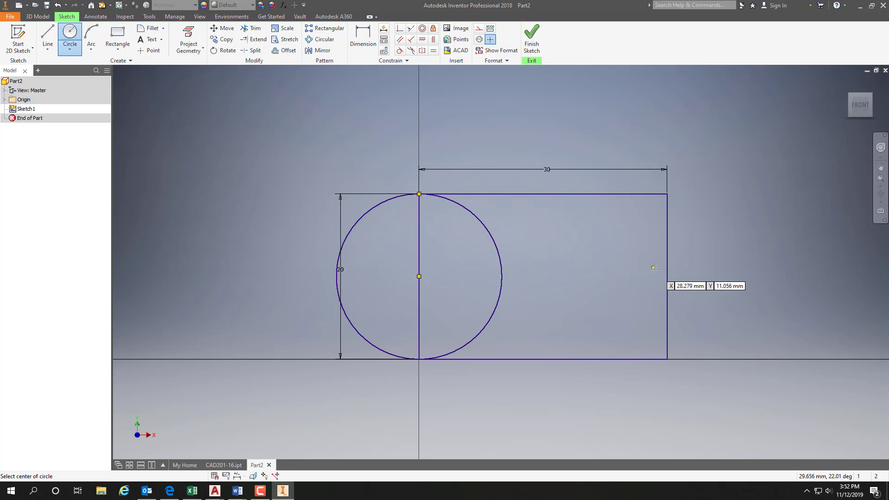
left_click(668, 277)
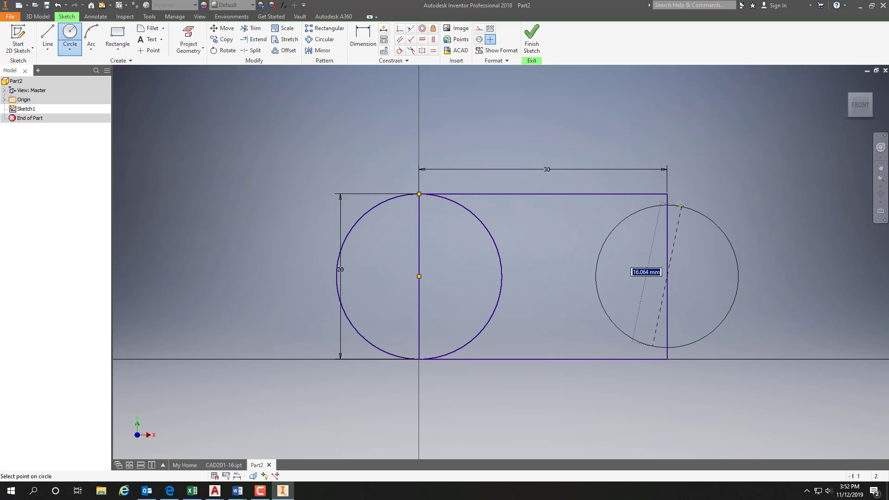
left_click(668, 194)
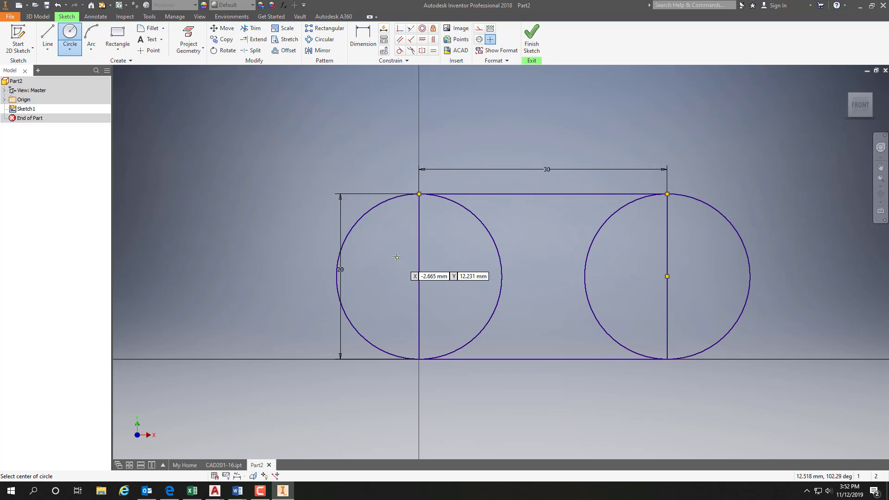
Trim the inner halves of both circles and try to trim the rectangle's two vertical edges.
left_click(252, 28)
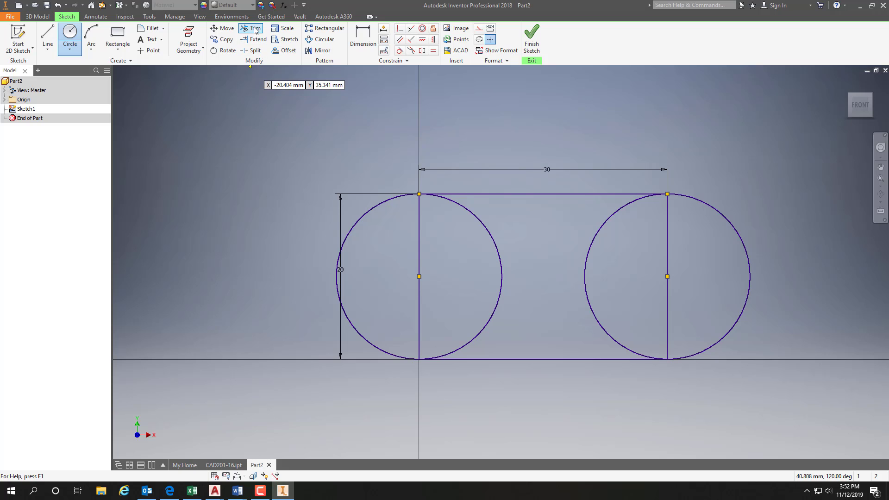
left_click(491, 236)
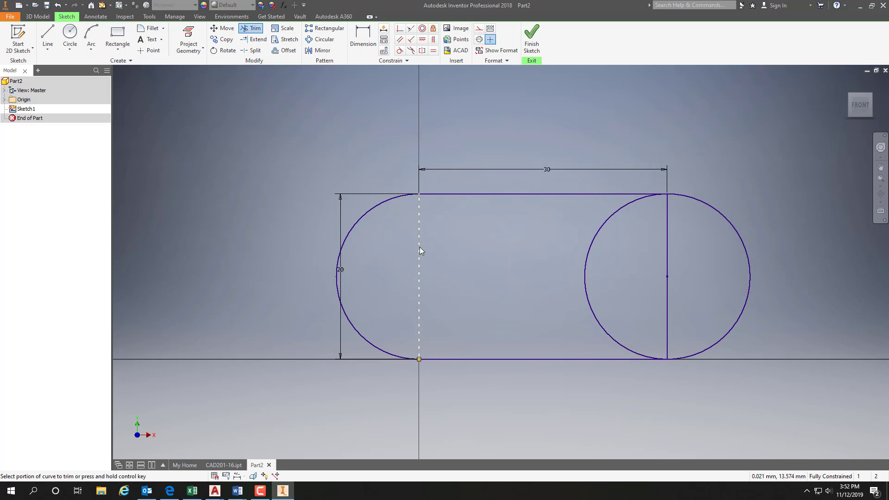
left_click(420, 251)
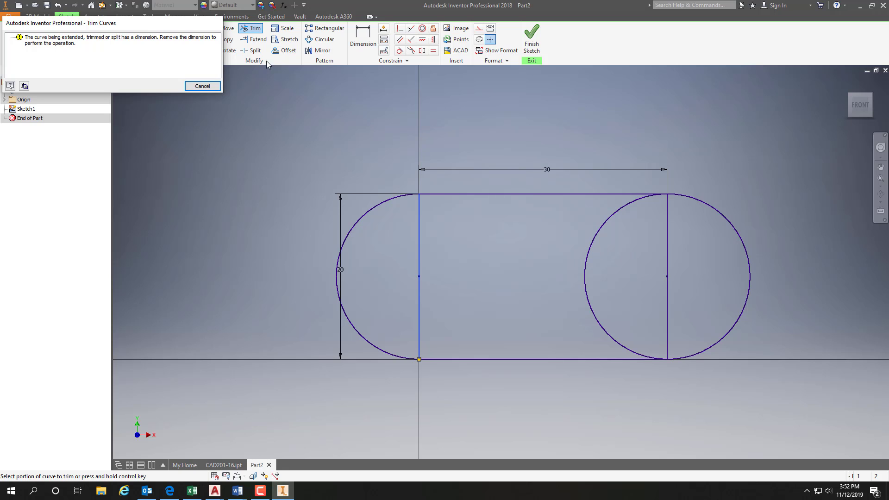
left_click(216, 87)
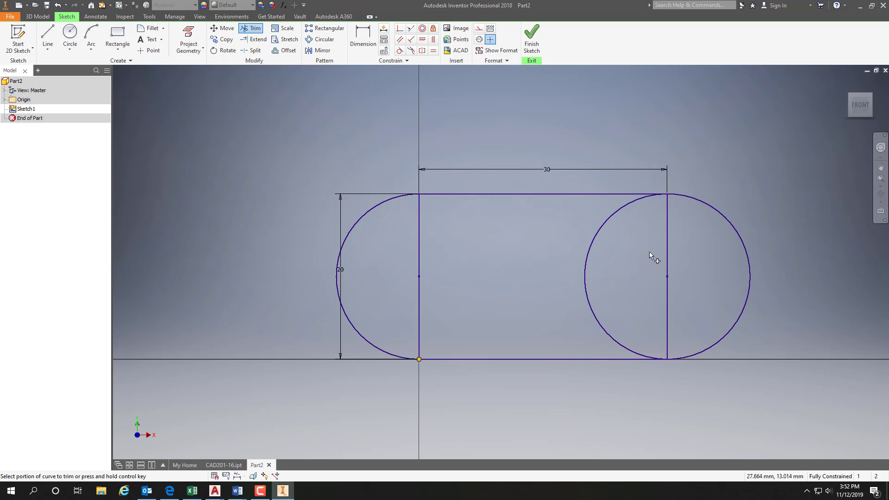
left_click(599, 239)
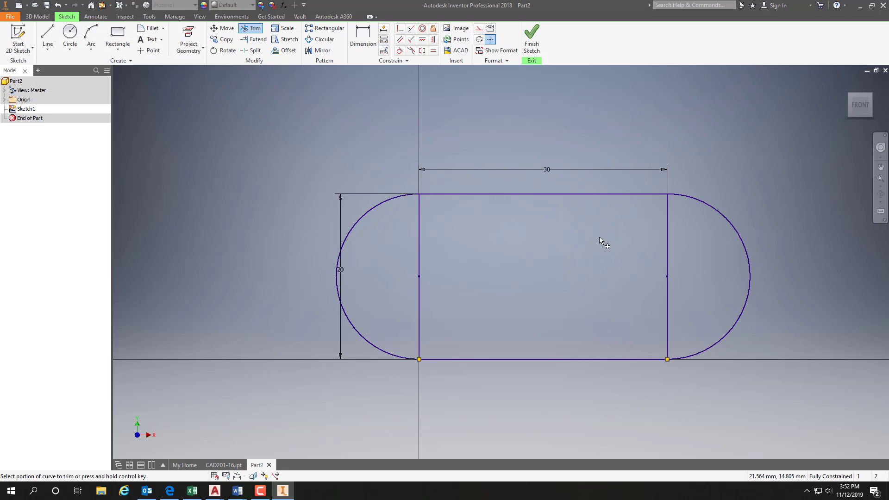
left_click(668, 268)
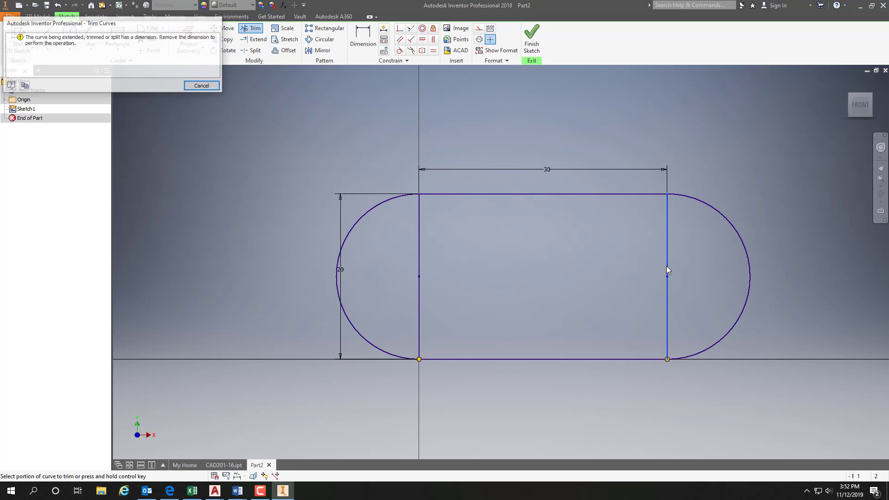
left_click(208, 87)
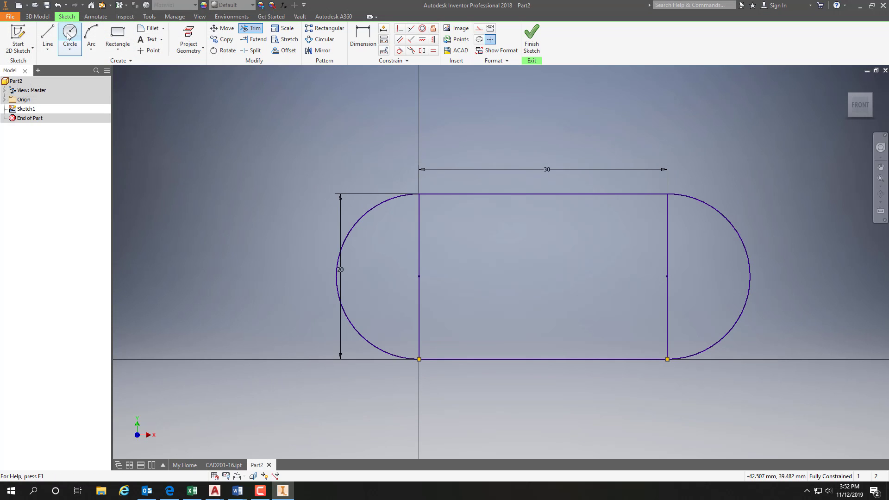
Finish the sketch and extrude the rectangle and both half-circle regions together as one solid, using a distance below 10 mm.
left_click(533, 38)
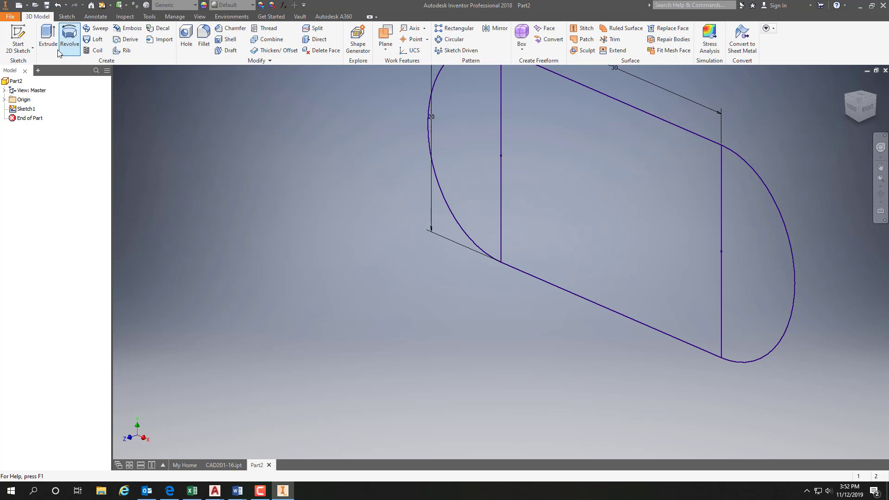
left_click(45, 36)
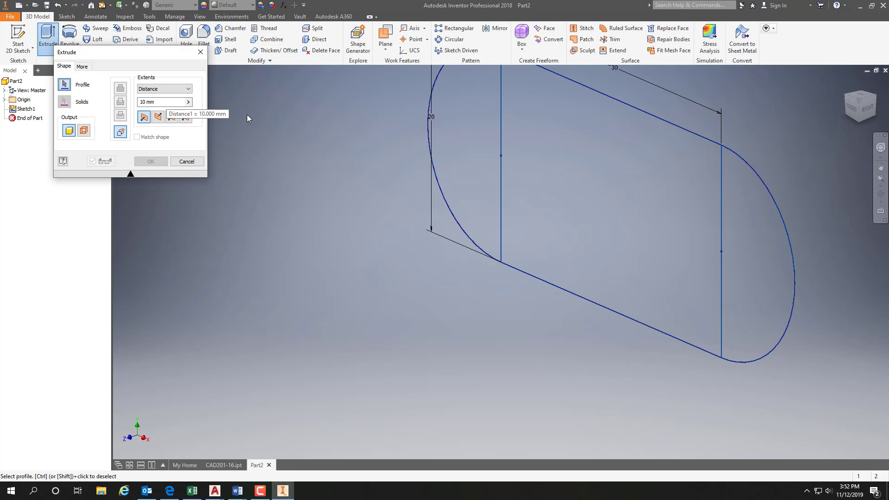
left_click(519, 159)
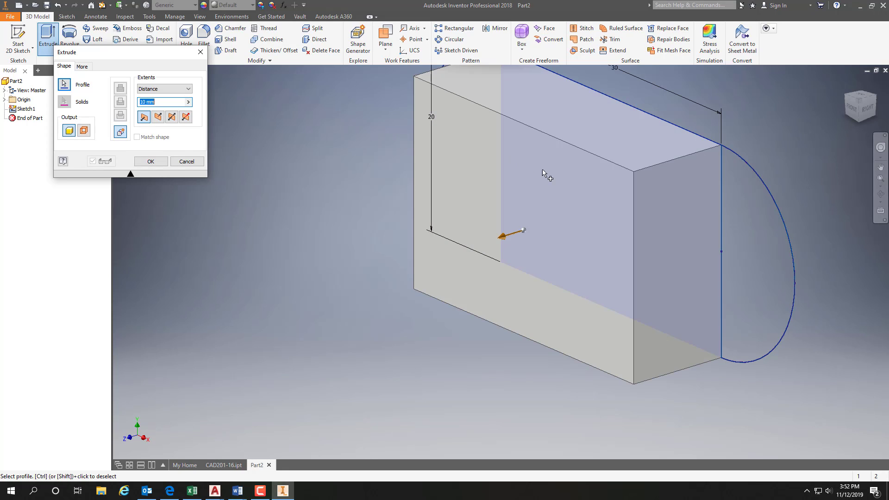
left_click(781, 260)
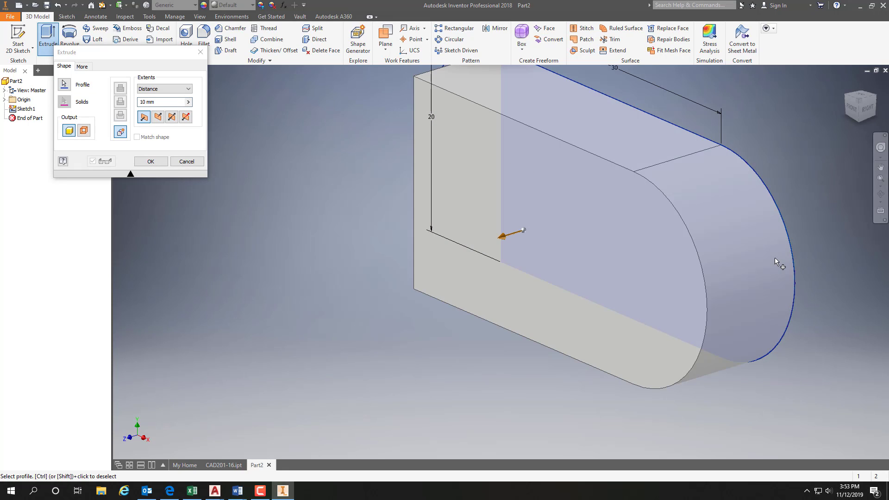
left_click(458, 142)
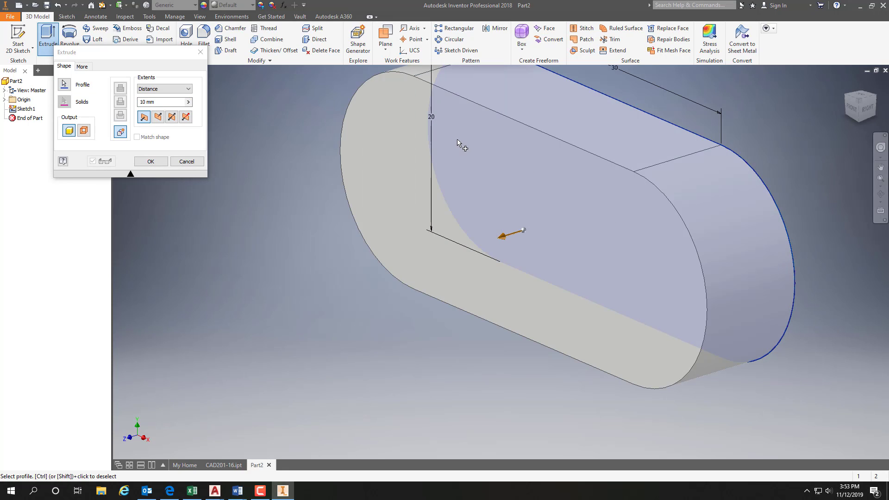
left_click(161, 102)
left_click(152, 162)
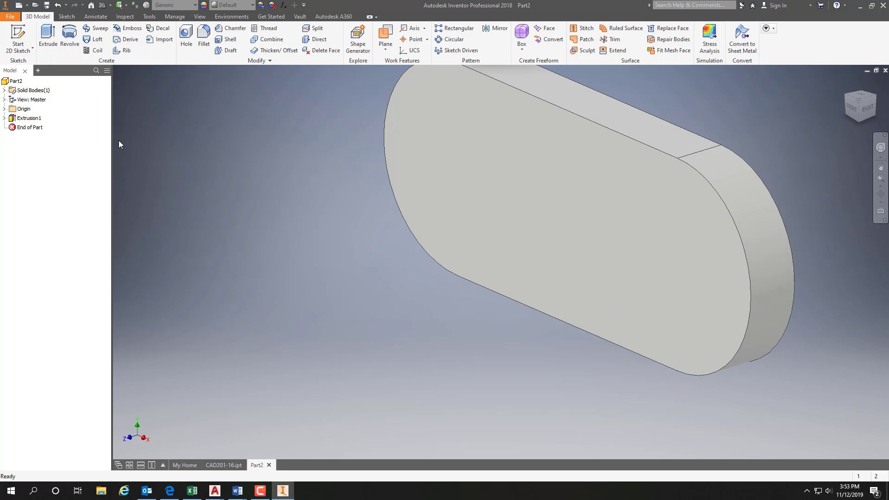
Start a 2D sketch on the solid's flat front face and draw a circle inside each rounded end.
left_click(19, 48)
left_click(26, 66)
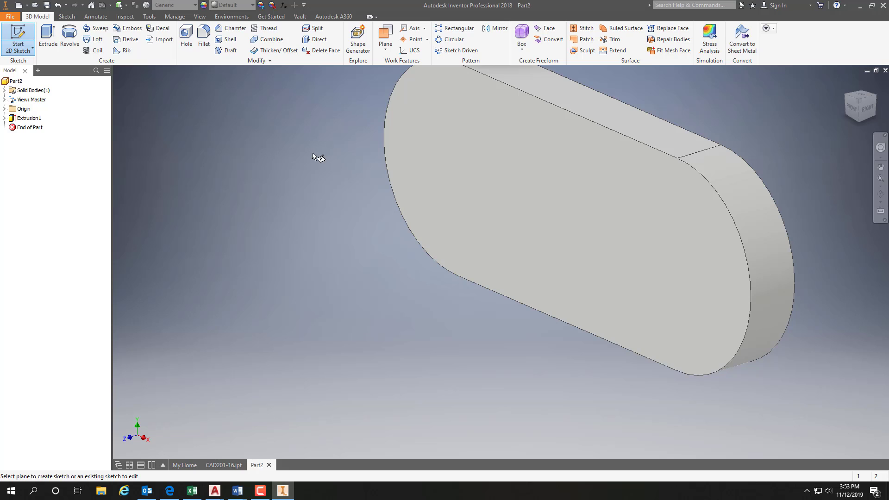
left_click(556, 207)
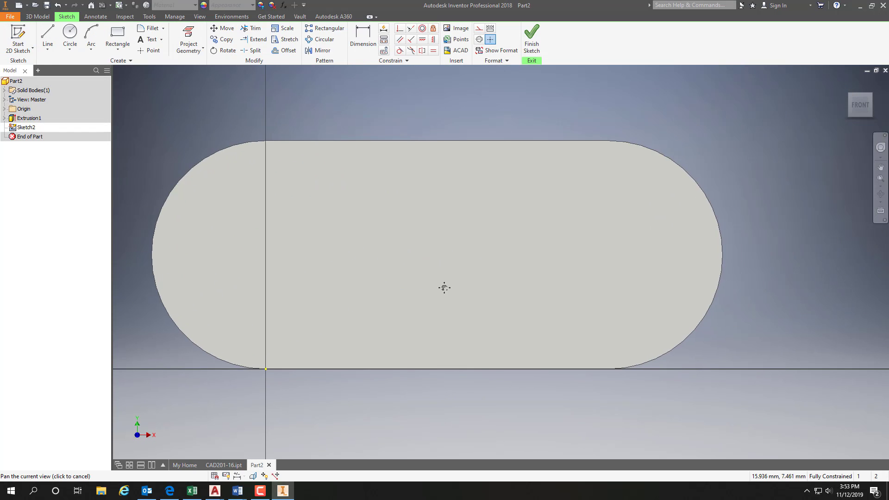
left_click(70, 32)
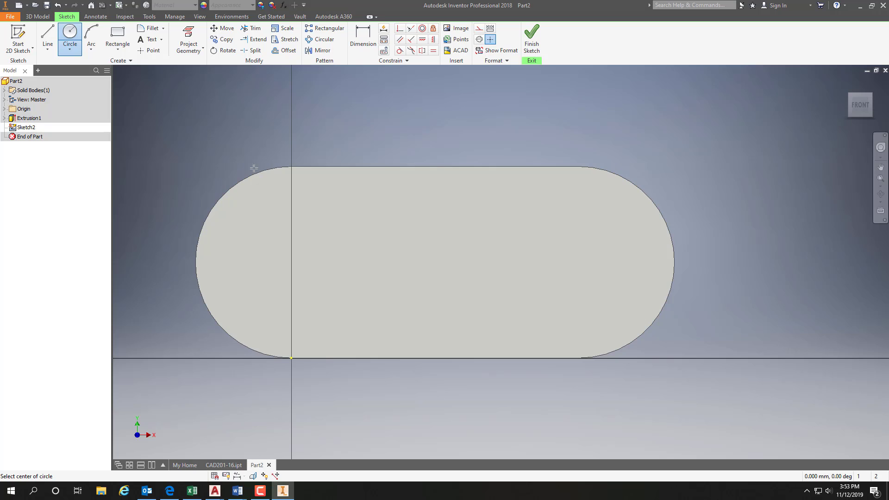
left_click(292, 266)
left_click(348, 234)
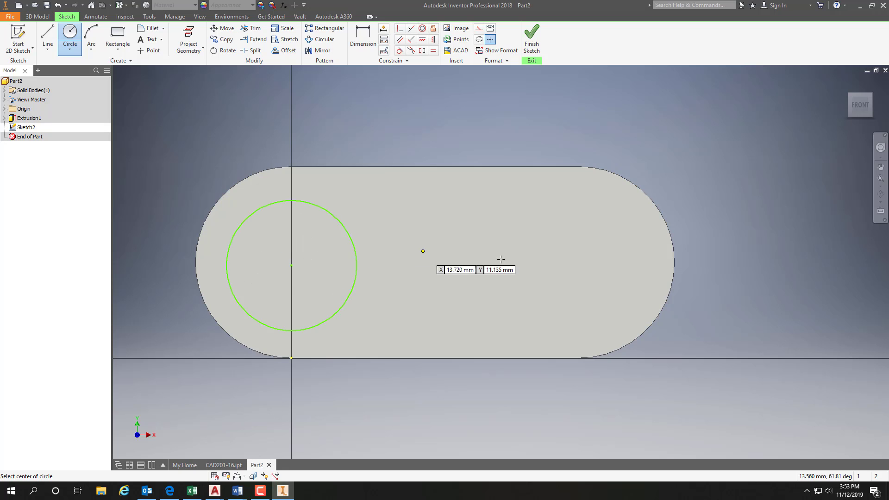
left_click(586, 265)
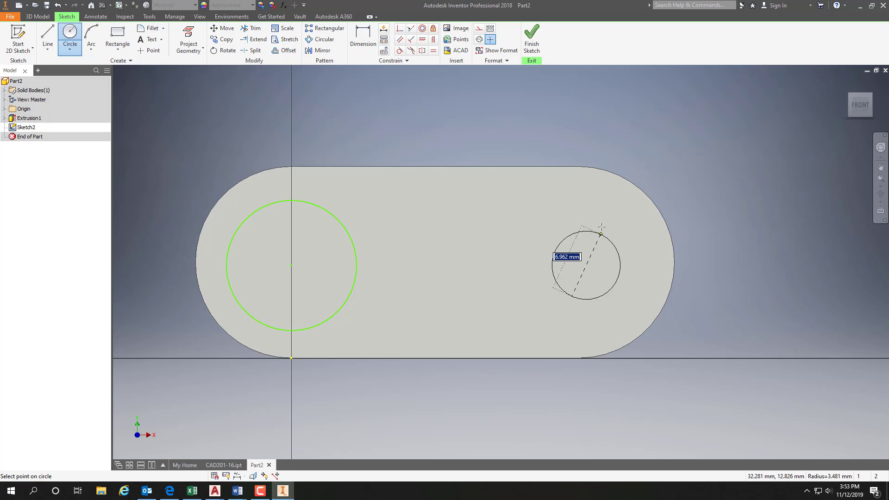
Finish drawing the second circle near the plate's right end and set its diameter to 10 mm.
left_click(619, 234)
key("d")
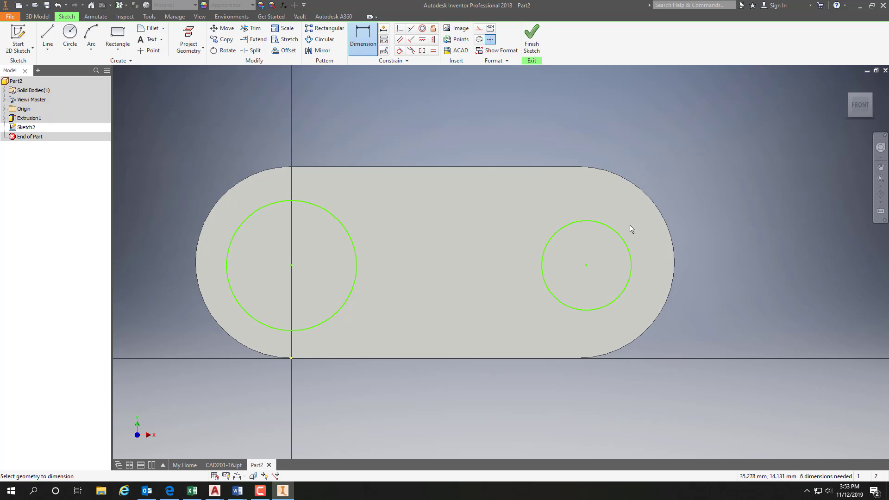
left_click(616, 225)
left_click(653, 151)
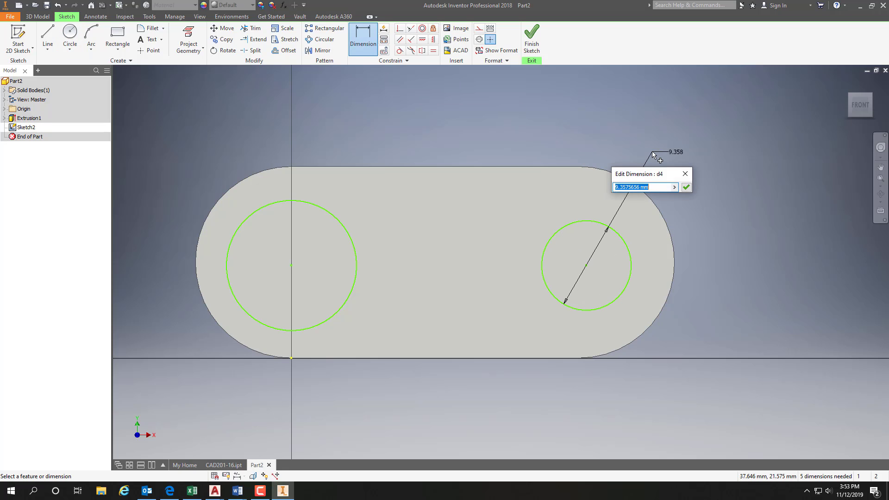
type("10")
key("Return")
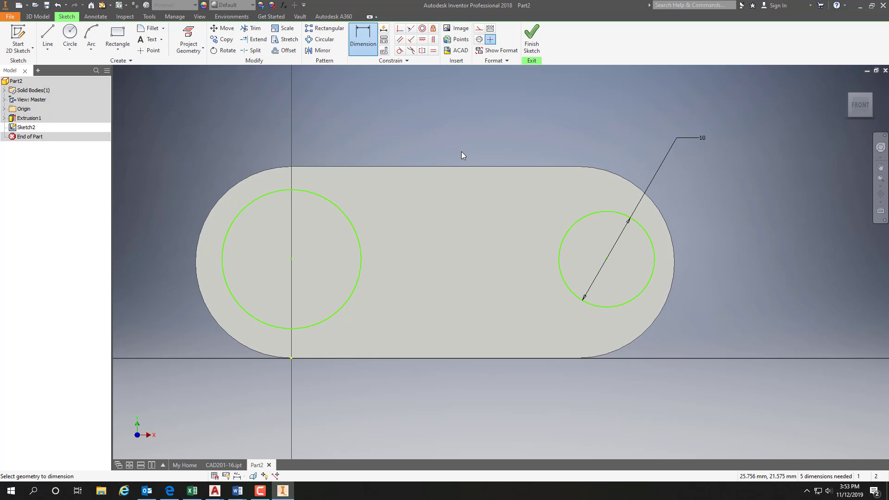
Set the diameter of the circle near the plate's left end to 10 mm.
left_click(323, 199)
left_click(340, 124)
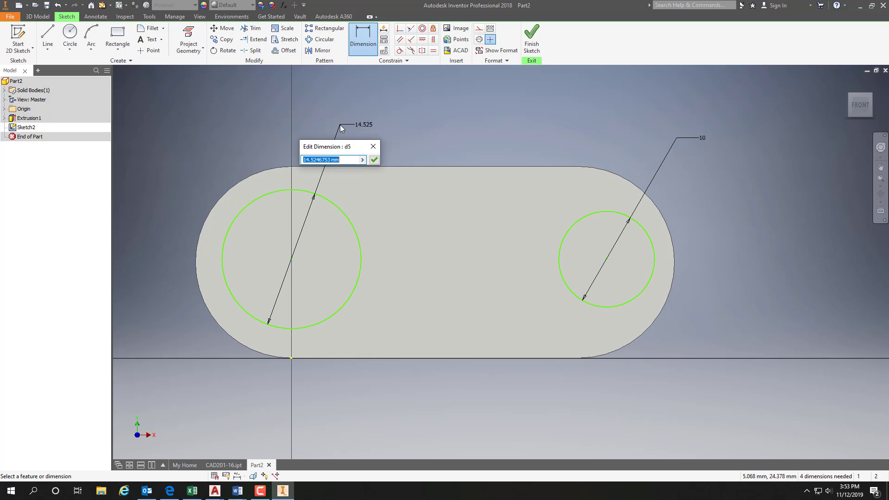
type("10")
key("Return")
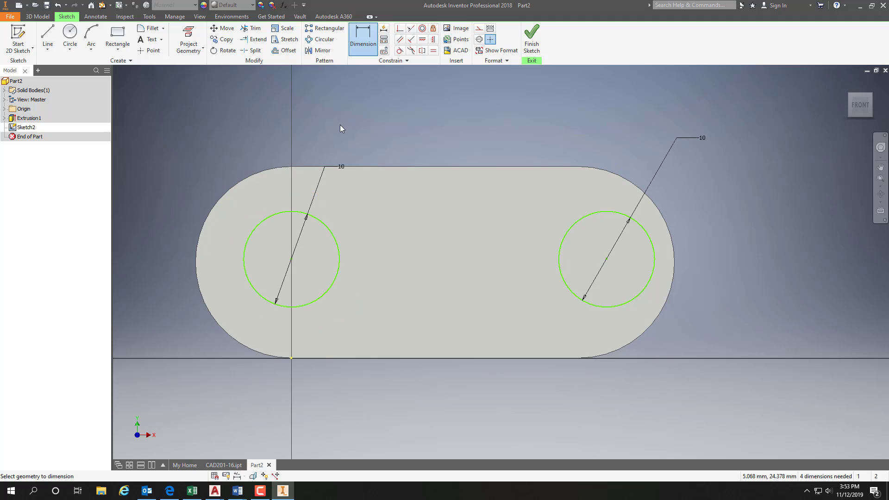
Dimension both circle centres 10 mm below the plate's top edge.
left_click(361, 166)
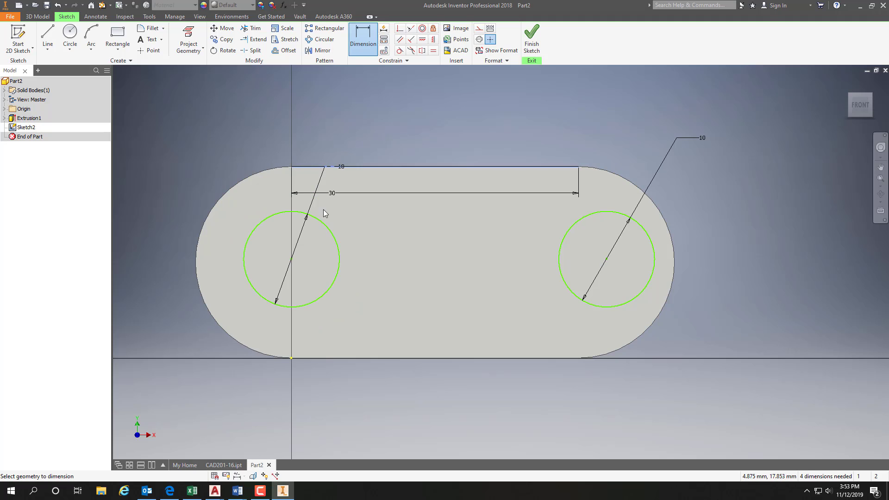
left_click(294, 258)
left_click(384, 221)
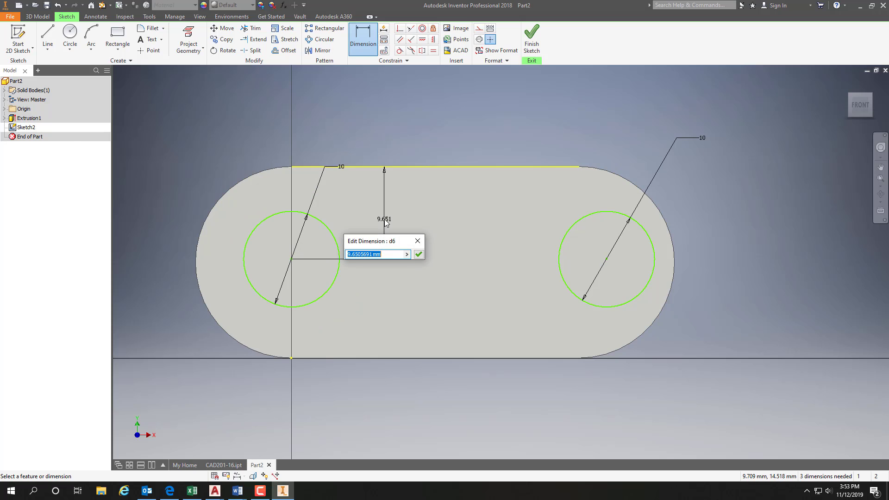
type("10")
key("Return")
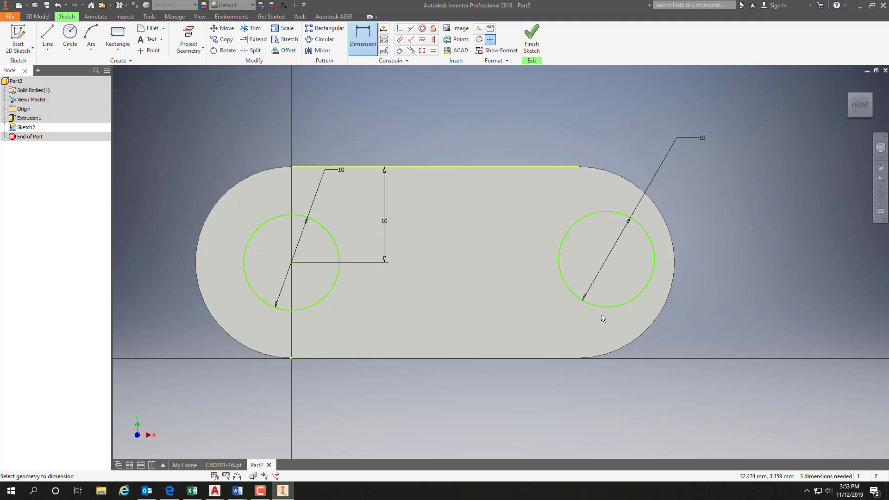
left_click(574, 167)
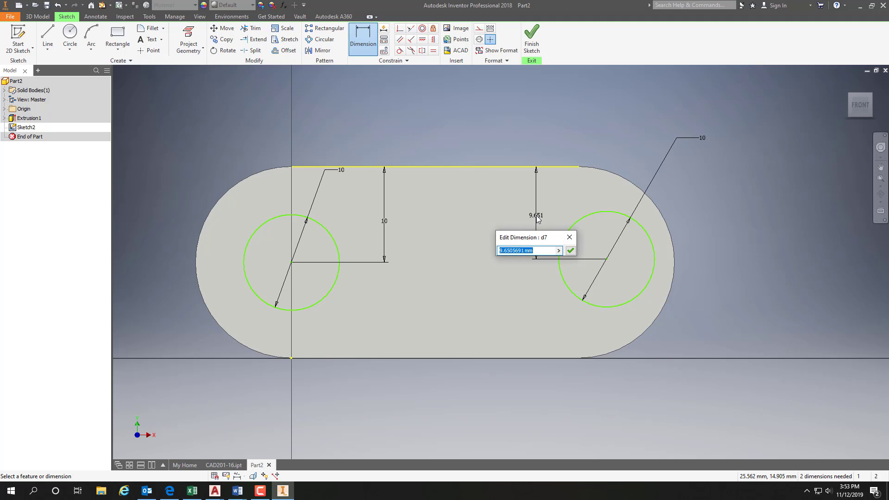
key("Return")
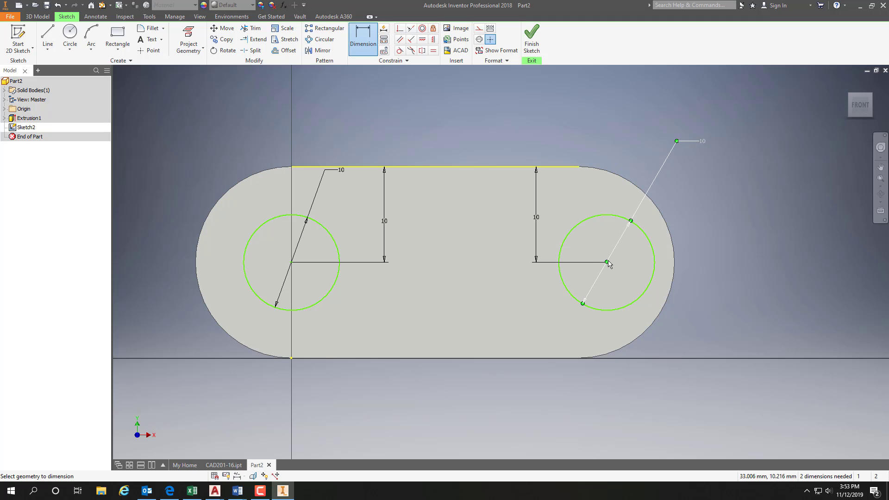
Set the horizontal distance between the two circle centres to 30 mm.
left_click(292, 262)
left_click(607, 263)
left_click(419, 302)
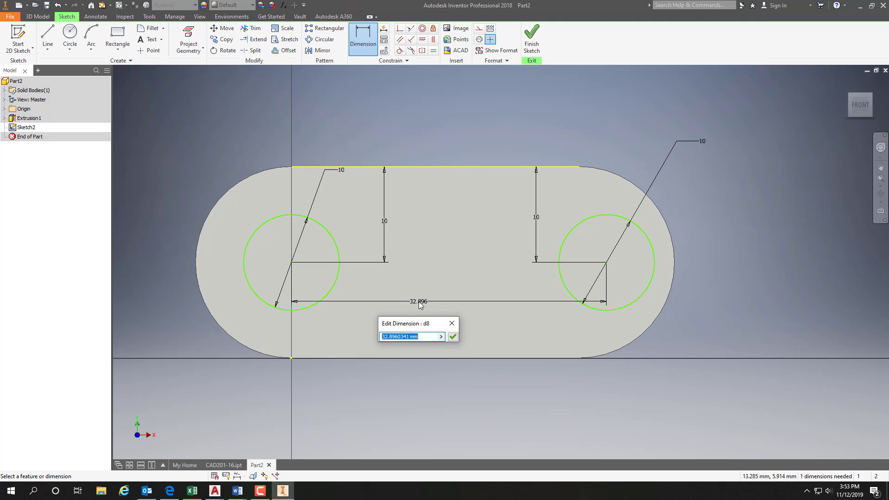
type("30")
key("Return")
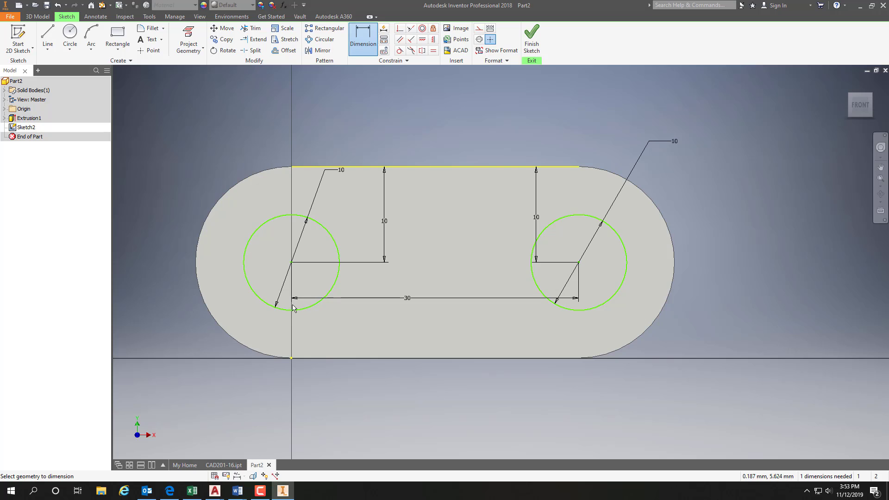
Project the outline of the plate's front face into the sketch.
left_click(194, 48)
left_click(199, 62)
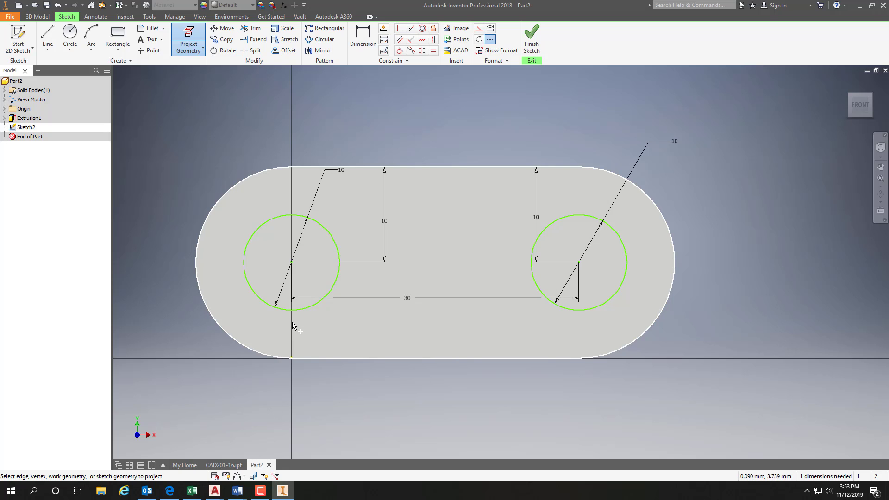
left_click(290, 184)
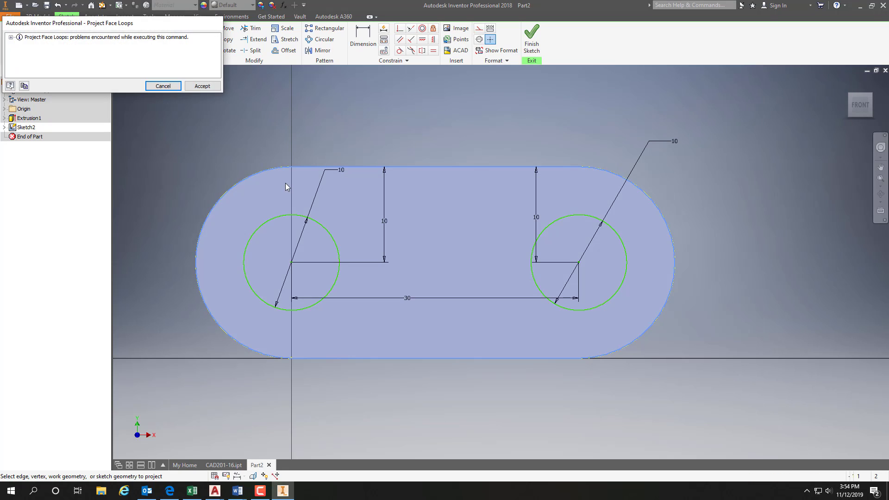
left_click(174, 88)
Add a driven radius dimension to the plate's left end arc and finish the sketch.
left_click(363, 37)
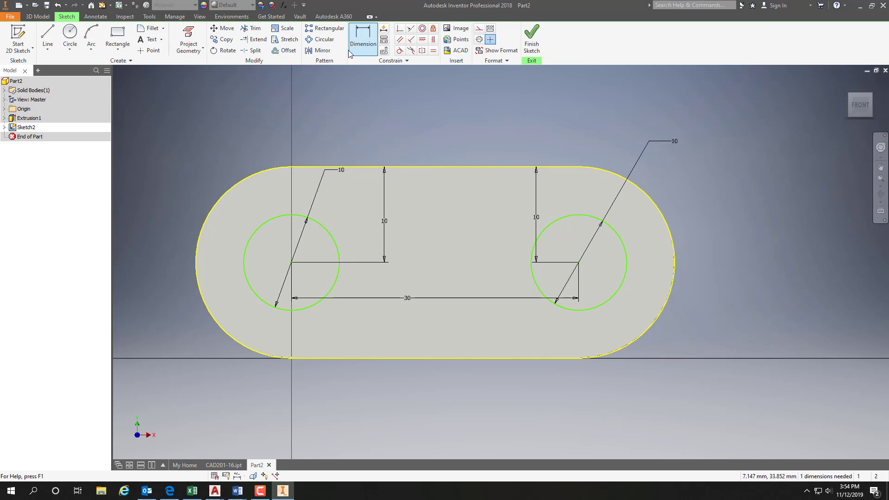
left_click(195, 265)
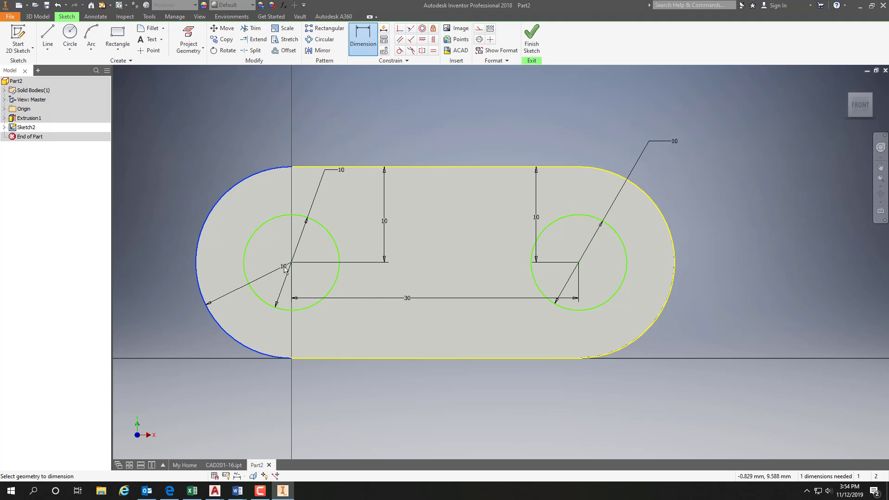
left_click(237, 264)
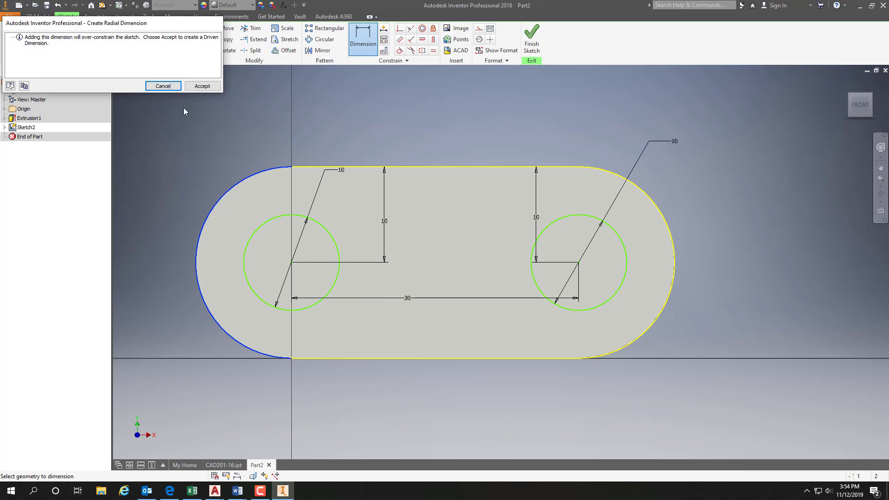
left_click(200, 86)
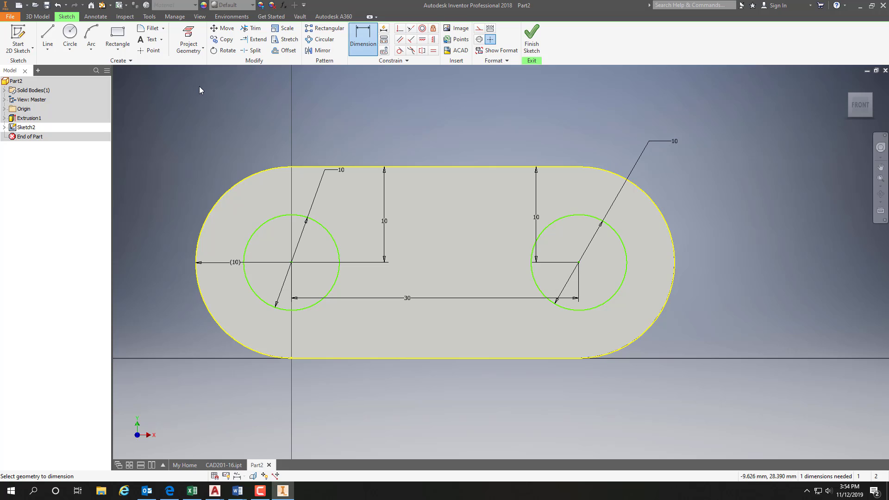
left_click(531, 38)
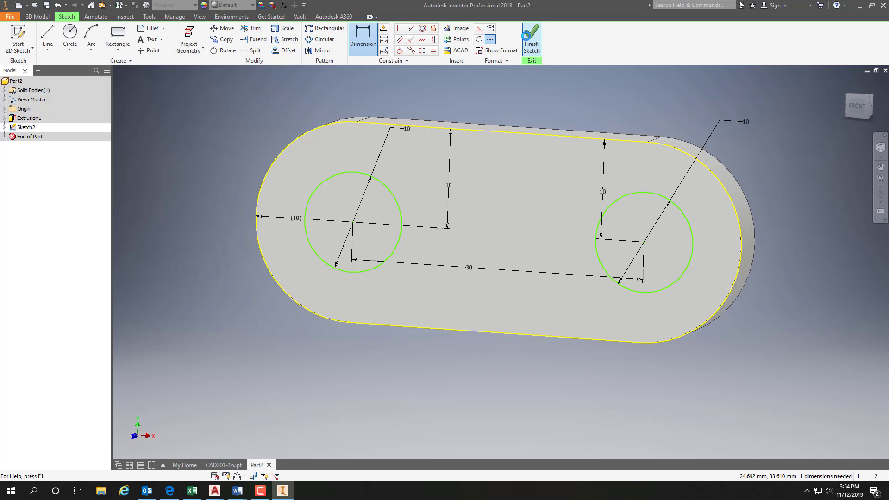
Extrude both circles as a 5 mm cut to make two holes through the plate.
left_click(46, 33)
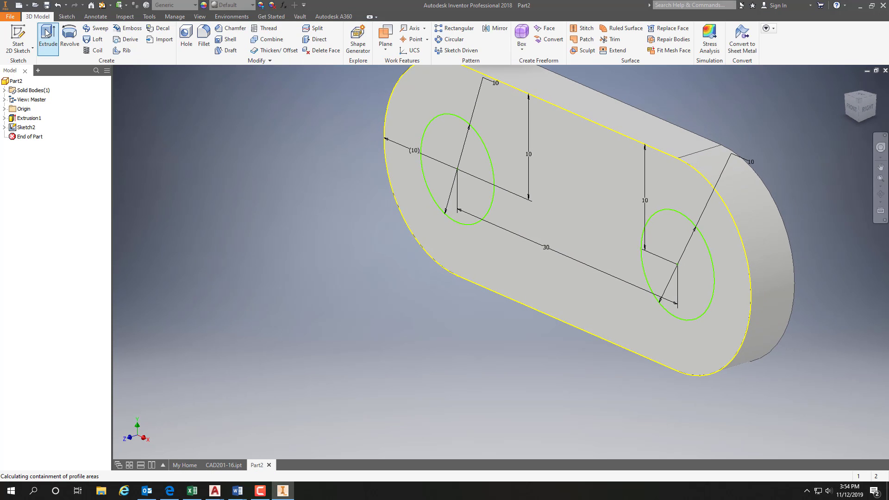
left_click(480, 172)
left_click(700, 258)
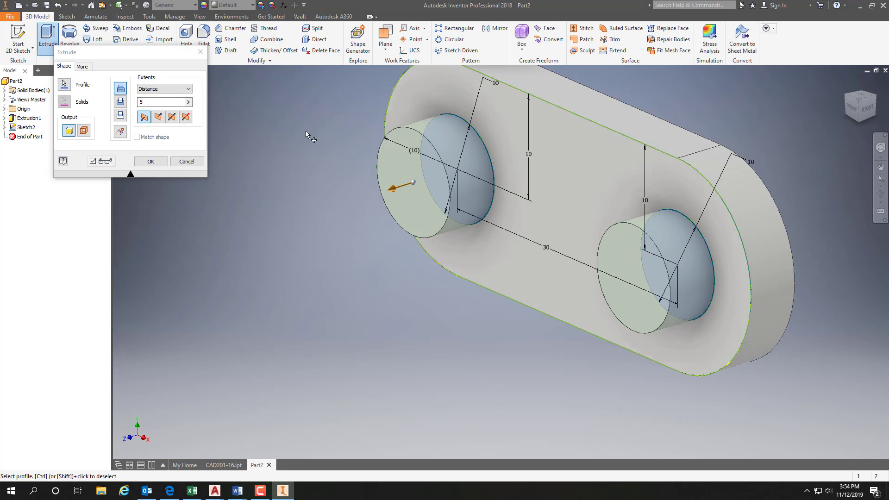
left_click(120, 102)
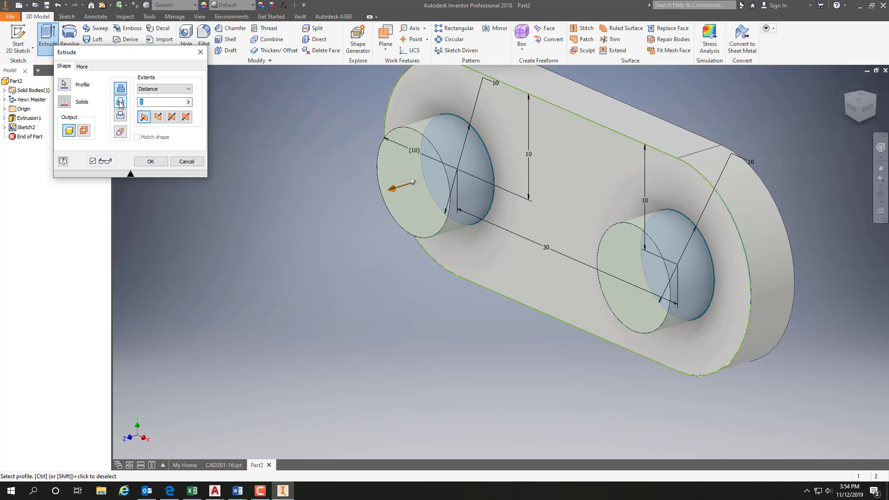
left_click(151, 162)
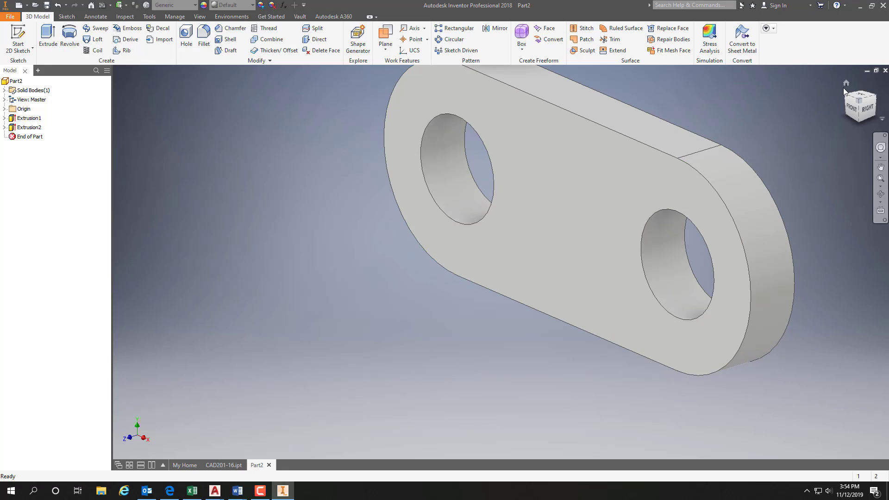
Apply the Chrome - Polished Black appearance to the part.
left_click(846, 83)
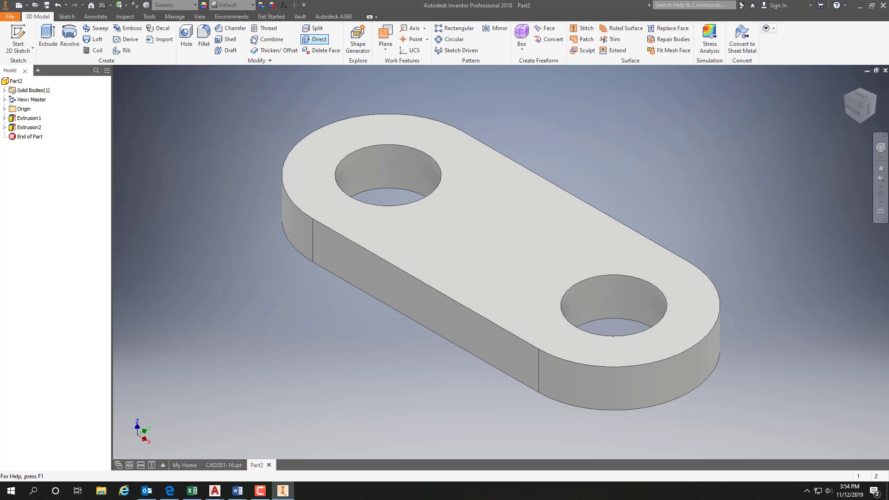
left_click(253, 5)
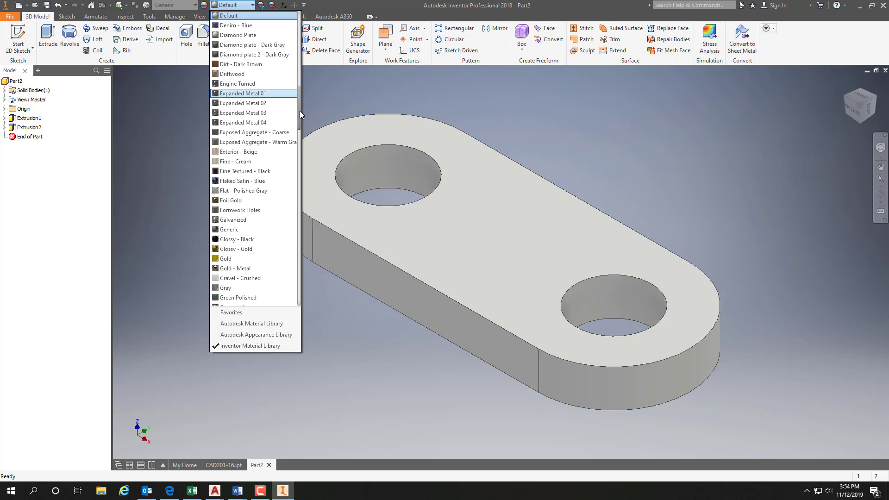
left_click_drag(299, 110, 296, 62)
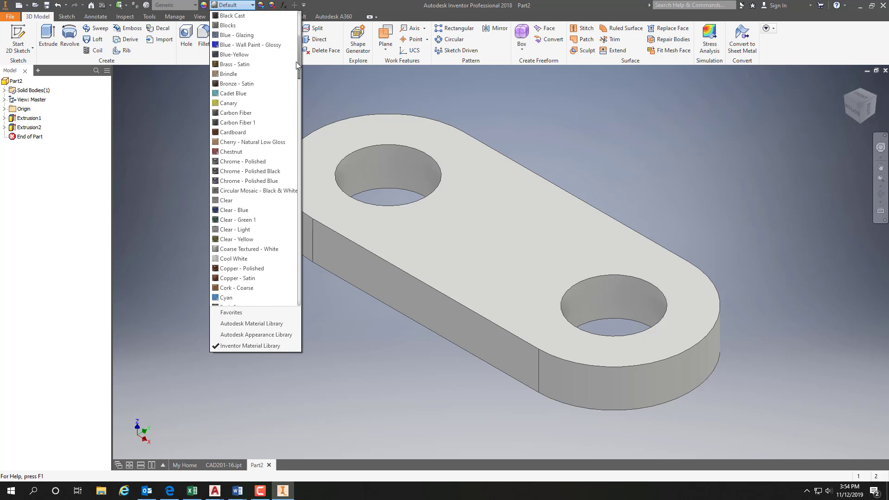
left_click(262, 171)
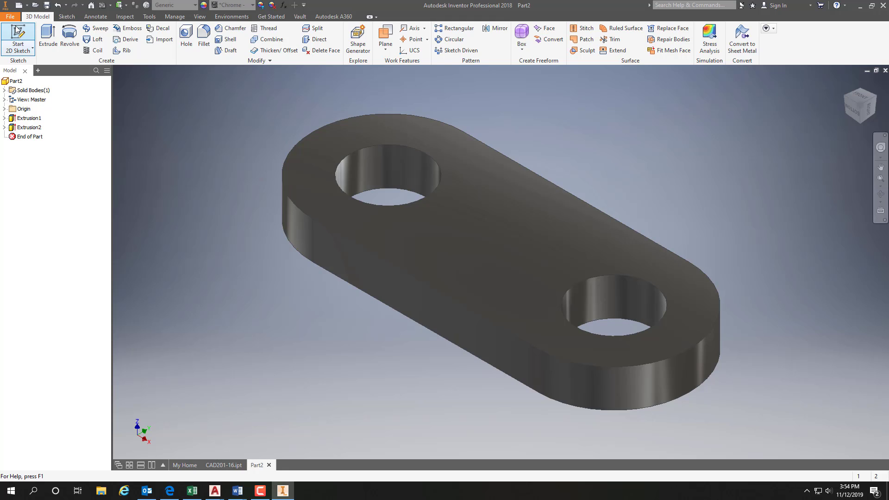
Save the part as CAD201-17 in the same folder as CAD201-16.
left_click(10, 17)
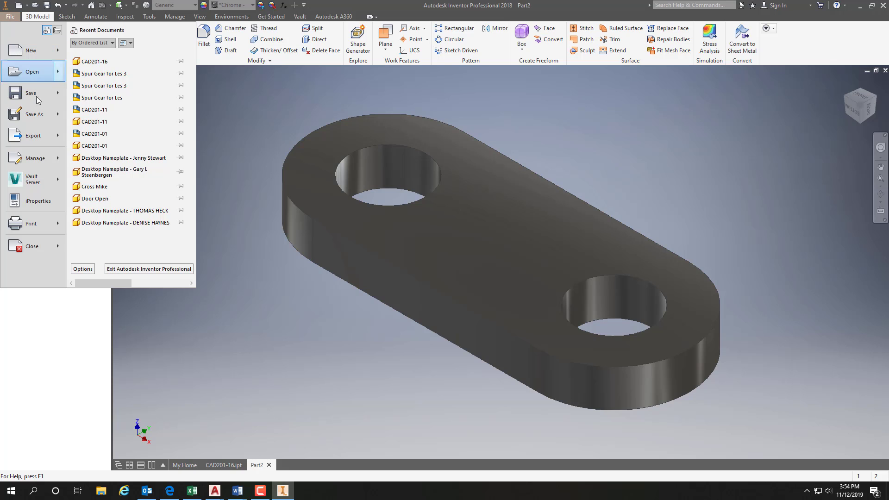
key("Escape")
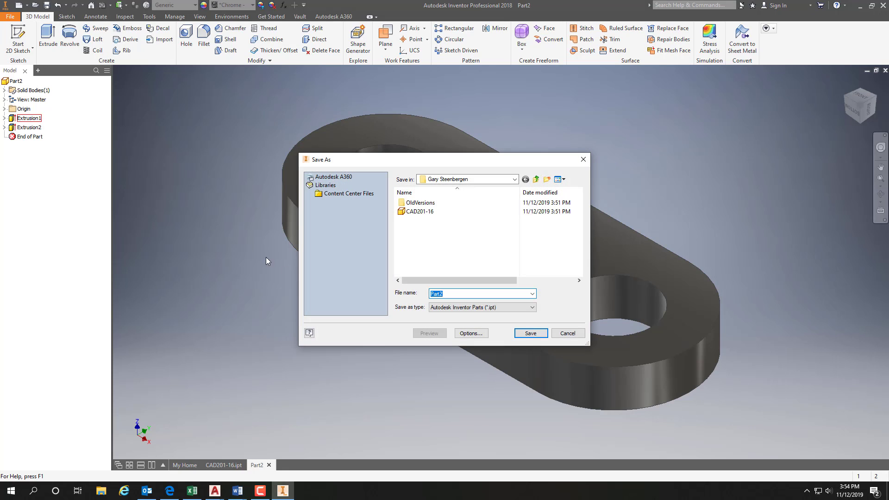
left_click(415, 212)
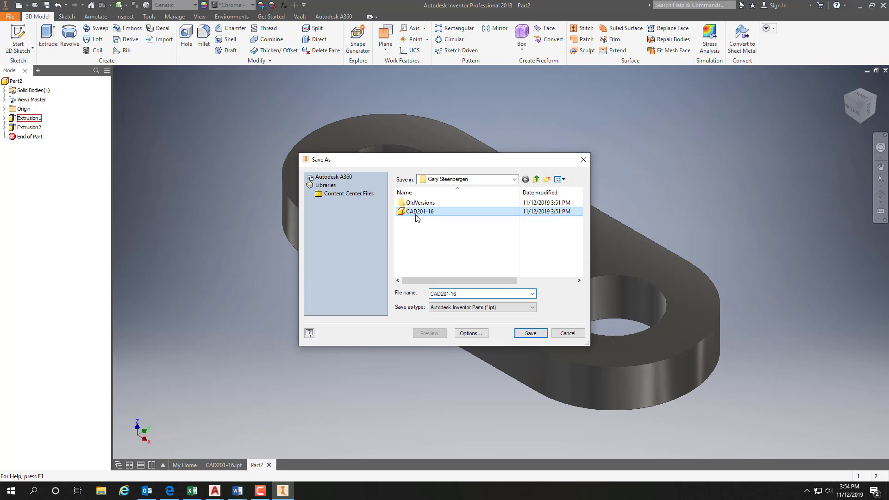
double_click(463, 294)
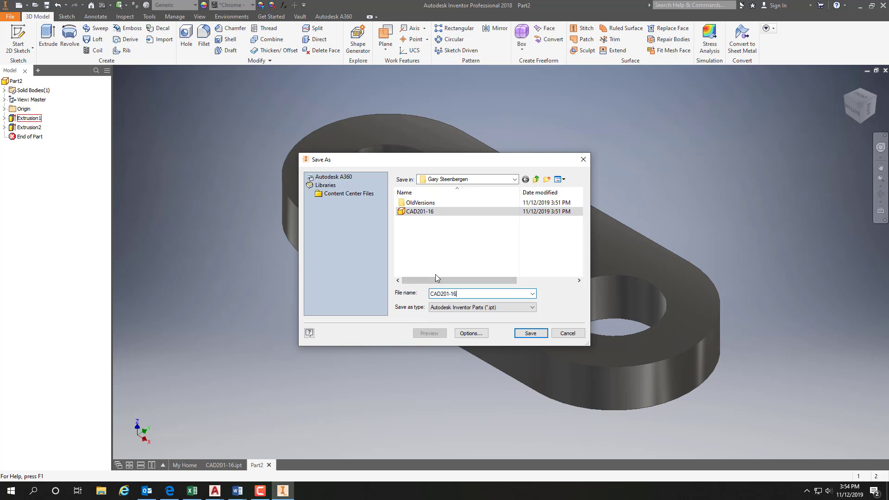
key("BackSpace")
type("7")
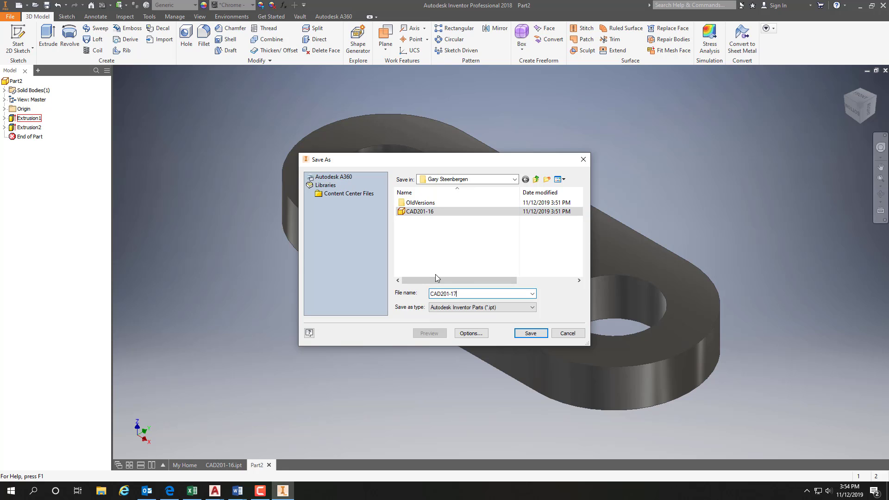
left_click(535, 334)
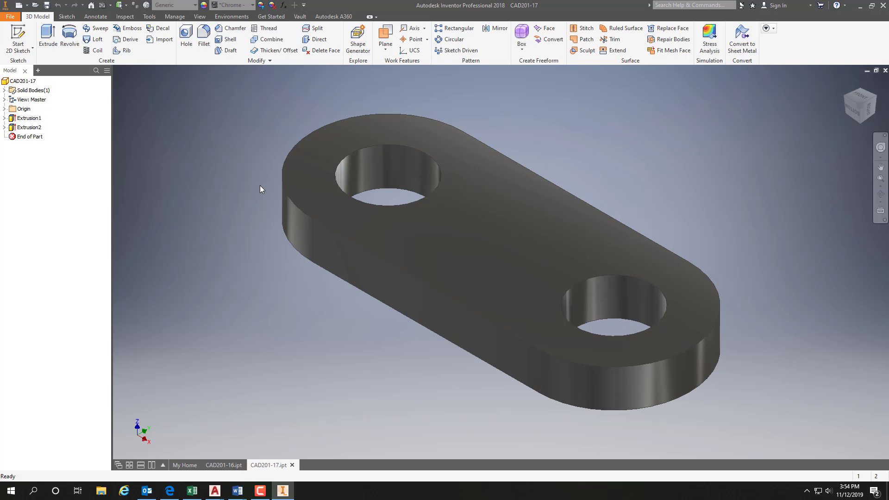
Create a new part file from the metric Standard (mm).ipt template.
left_click(10, 16)
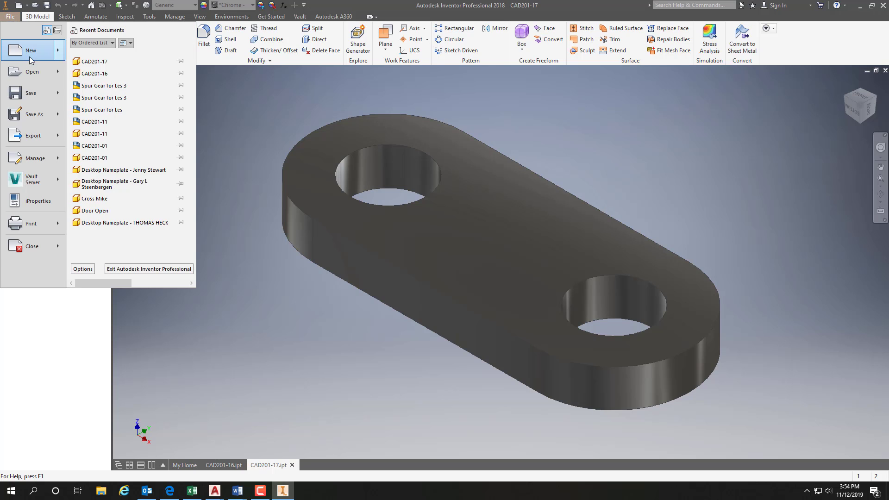
left_click(31, 51)
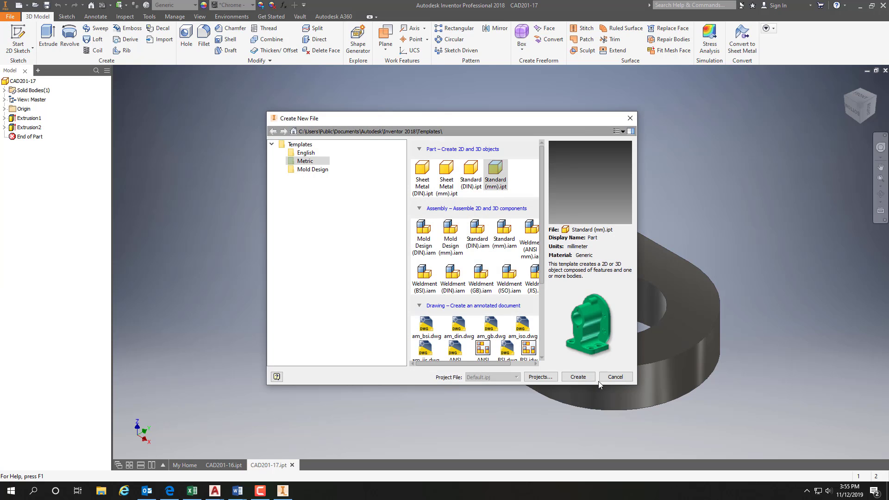
left_click(578, 377)
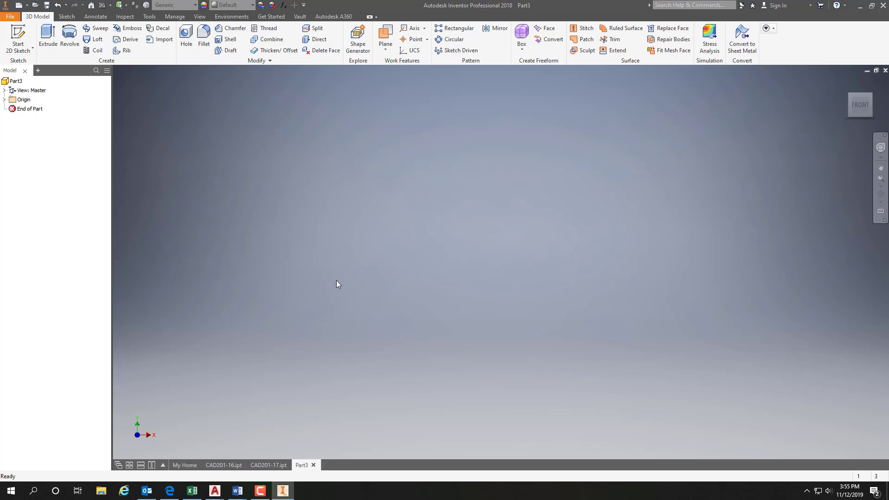
Start a 2D sketch on the XY plane and show it in an isometric view.
left_click(17, 48)
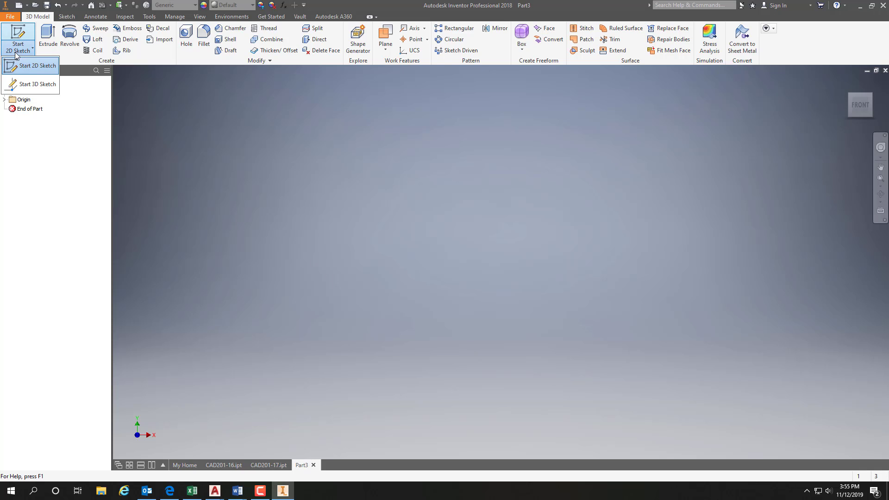
left_click(28, 68)
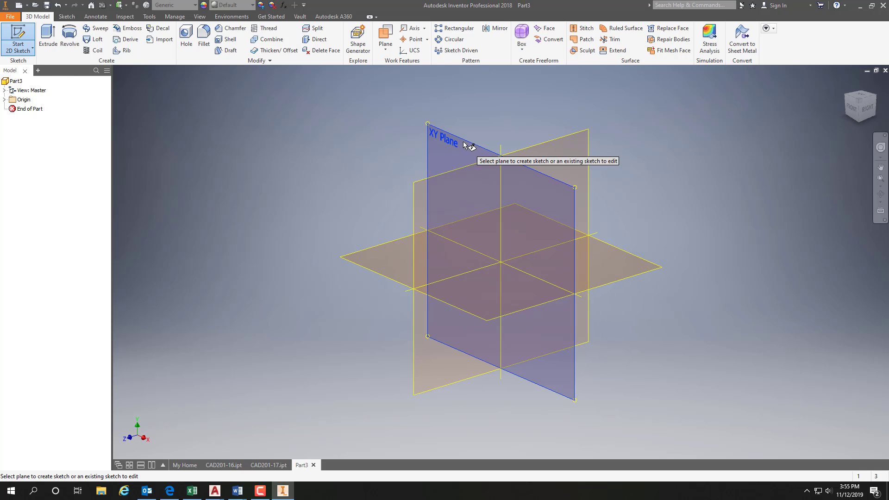
left_click(423, 135)
left_click(846, 84)
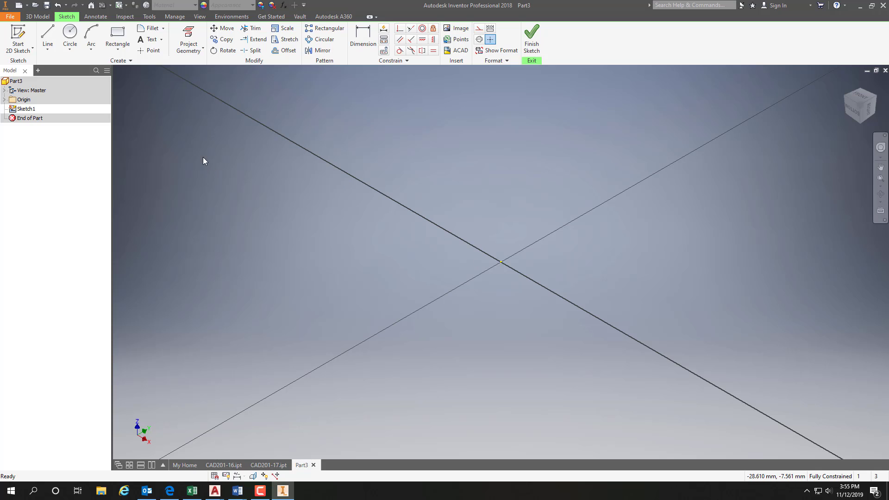
Sketch a long, narrow rectangle about 802 mm long with one corner on the origin and its long side along the X axis.
scroll(387, 282, "up", 4)
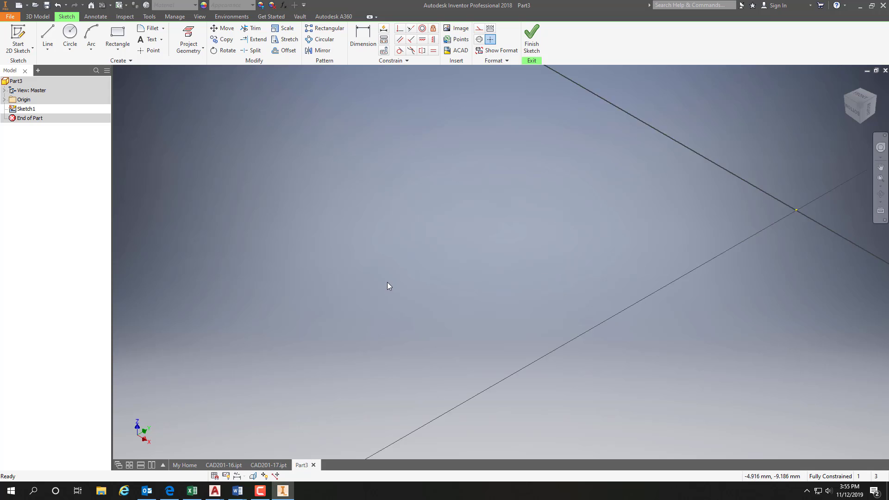
scroll(377, 264, "down", 4)
mouse_move(318, 332)
middle_mouse_down()
mouse_move(296, 214)
mouse_move(270, 263)
middle_mouse_up()
scroll(269, 260, "down", 4)
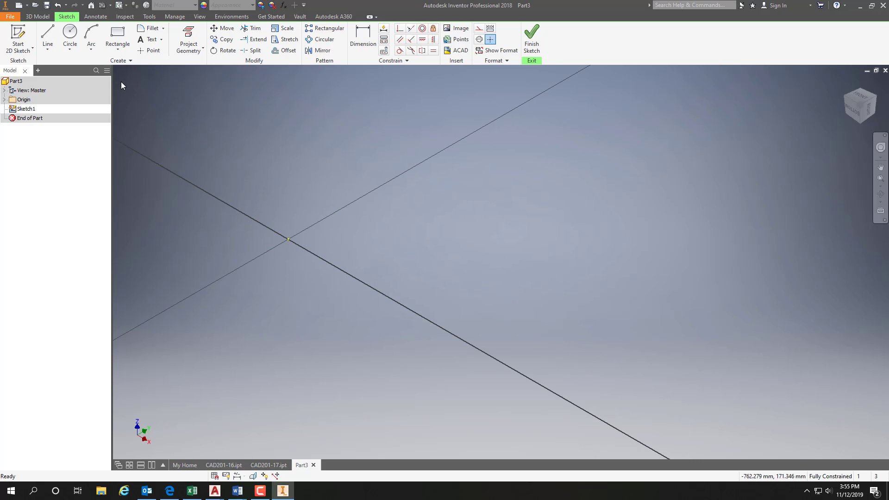
left_click(118, 37)
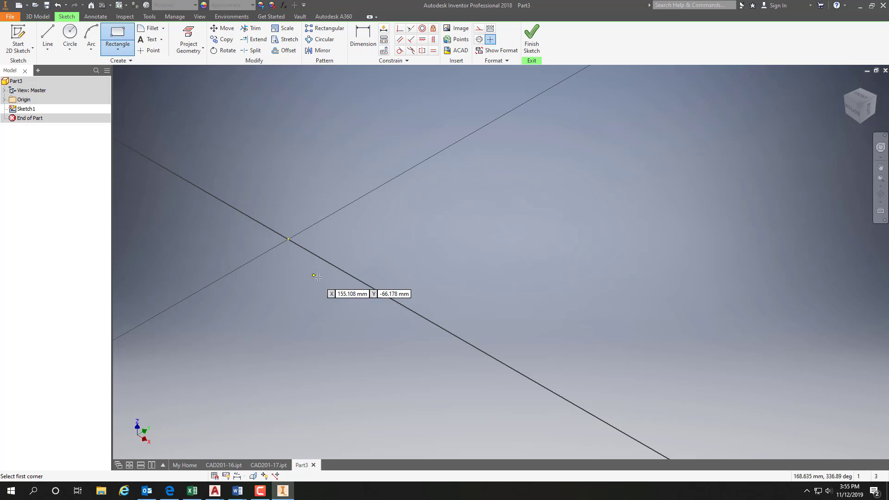
left_click(288, 239)
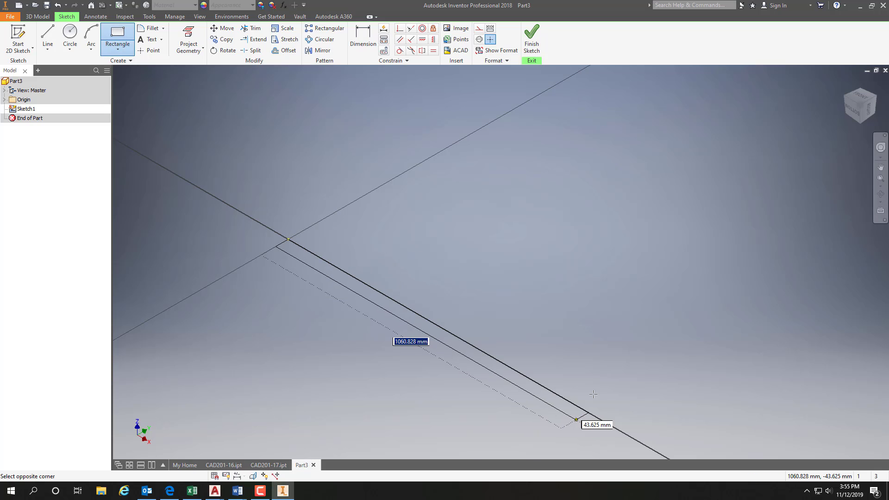
key("Escape")
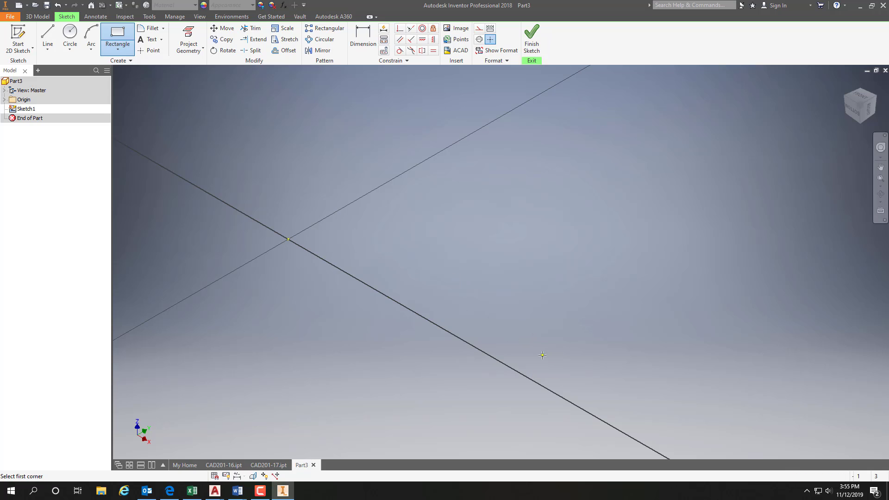
left_click(542, 355)
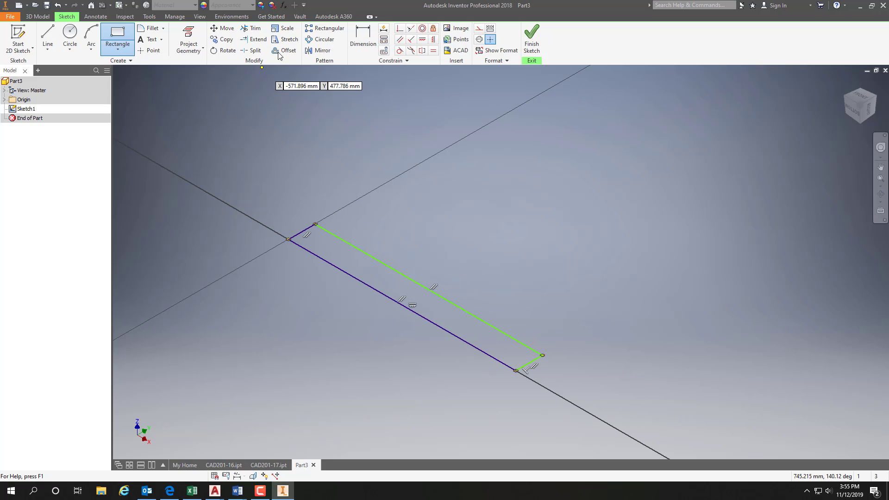
Dimension the rectangle's long side and set its length to 90 mm.
left_click(362, 33)
left_click(433, 293)
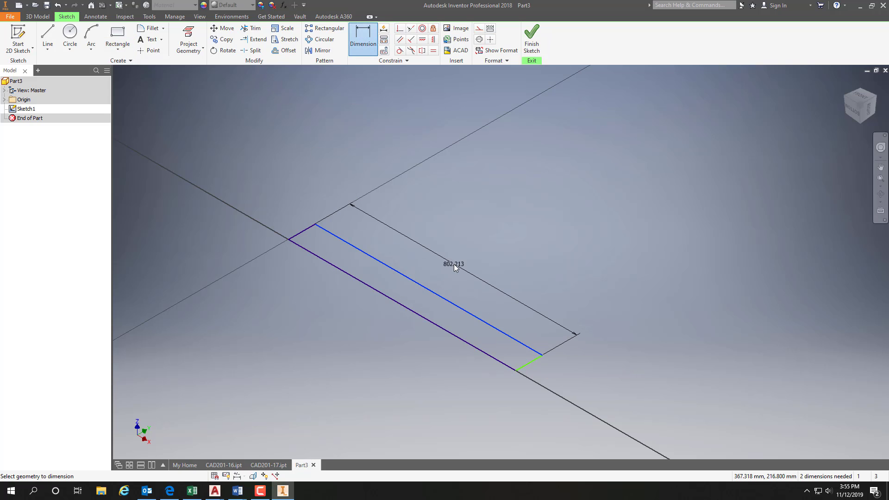
left_click(454, 264)
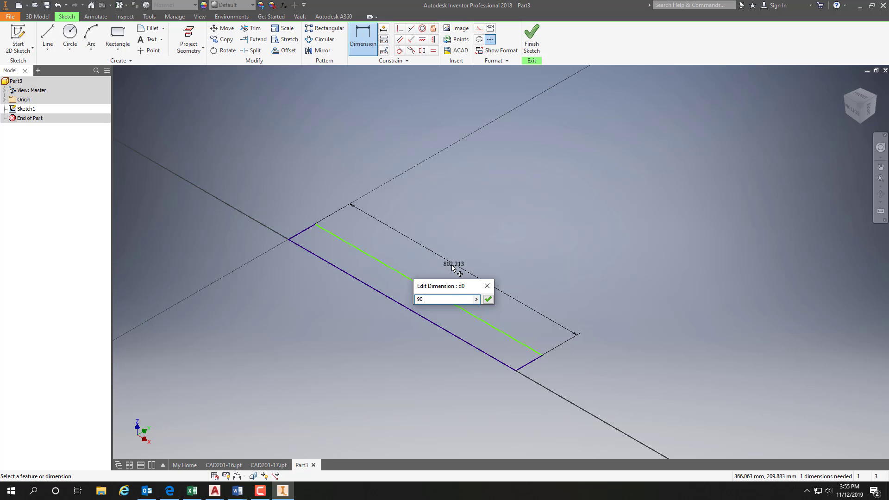
key("Return")
Dimension the rectangle's short side at the origin end and set its width to 20 mm.
scroll(285, 255, "up", 2)
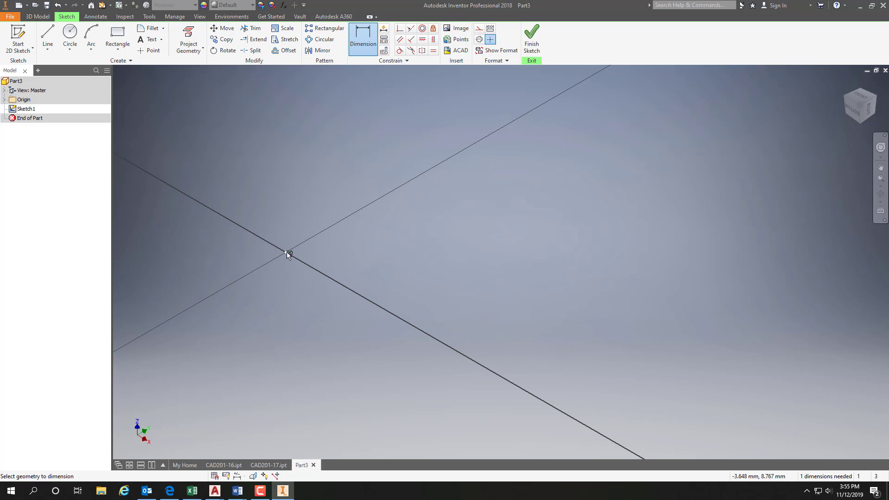
scroll(287, 252, "down", 8)
middle_click_drag(362, 318, 398, 253)
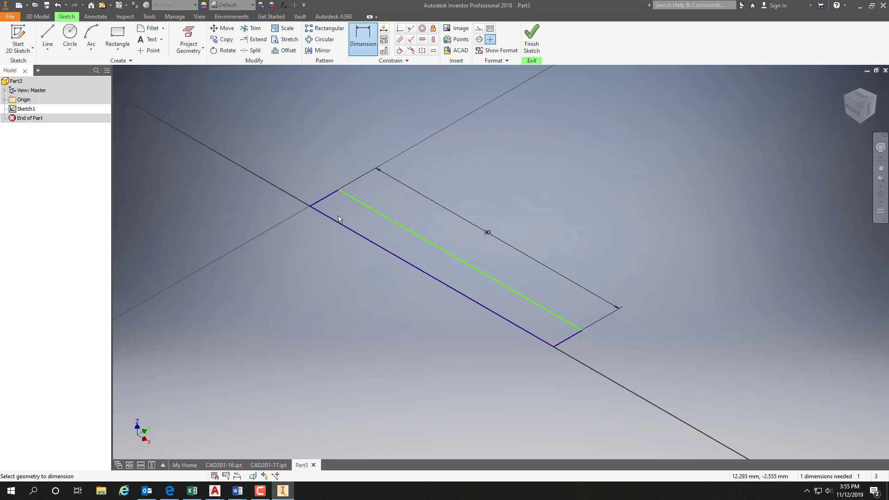
left_click(303, 182)
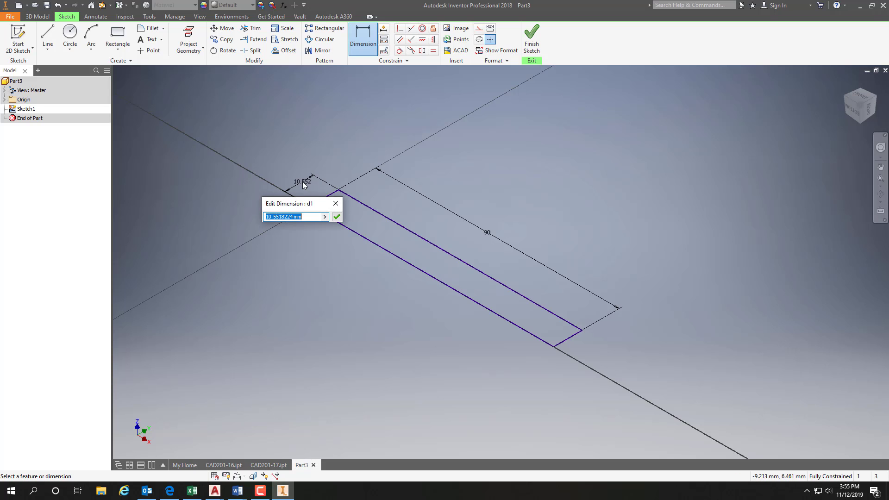
type("20")
key("Return")
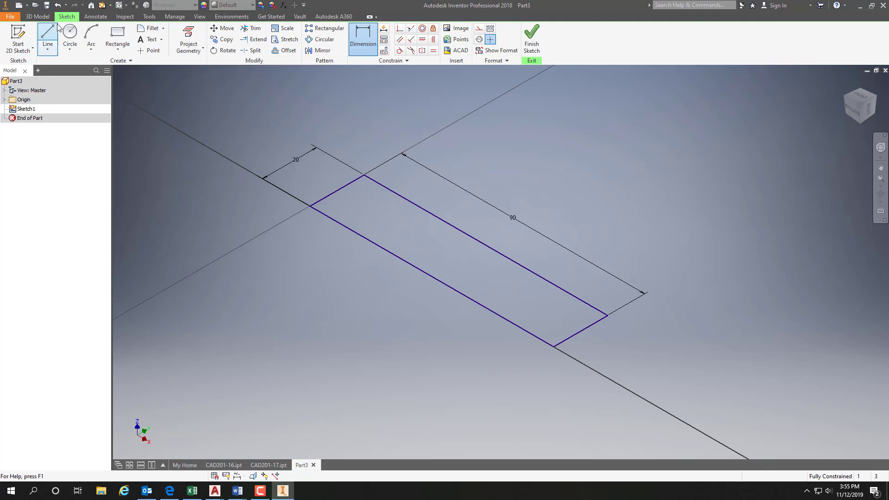
Draw a 20 mm circle centred on the midpoint of each short side, passing through the rectangle's corners, and finish the sketch.
left_click(70, 32)
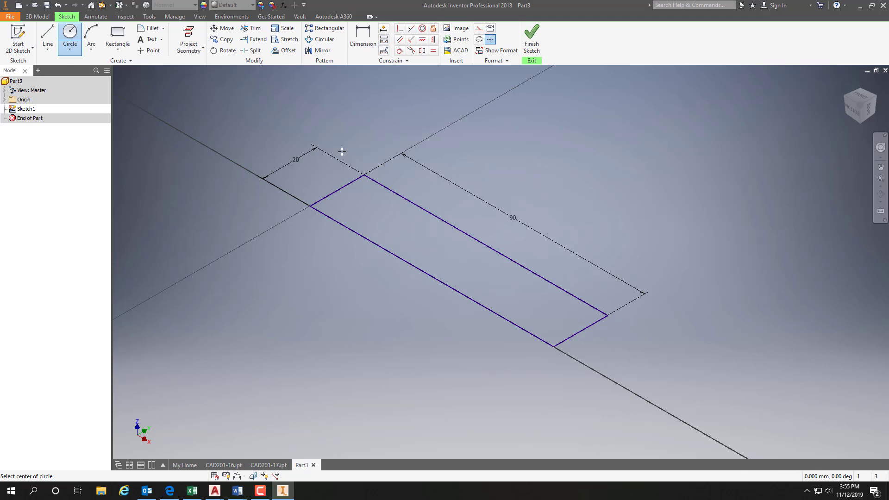
left_click(337, 191)
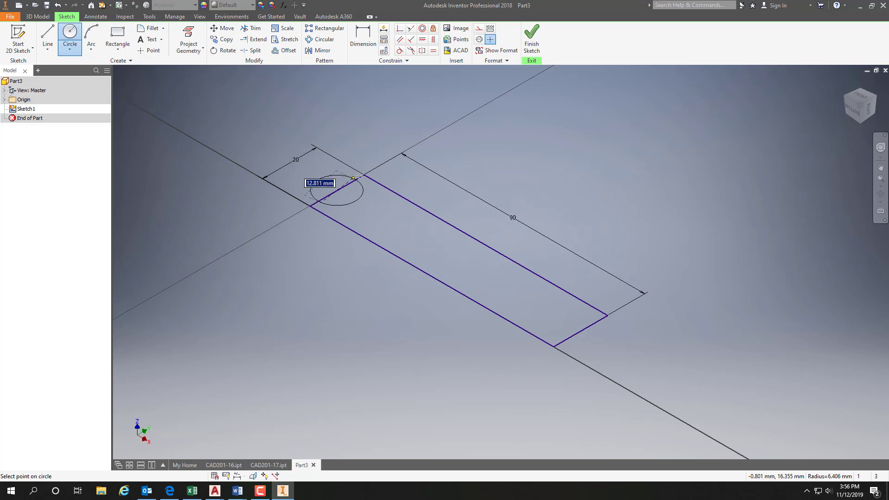
left_click(364, 174)
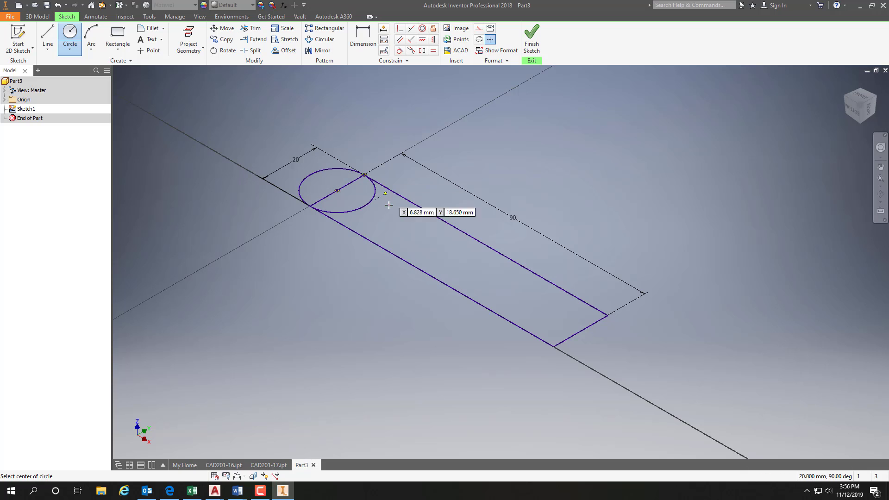
left_click(580, 331)
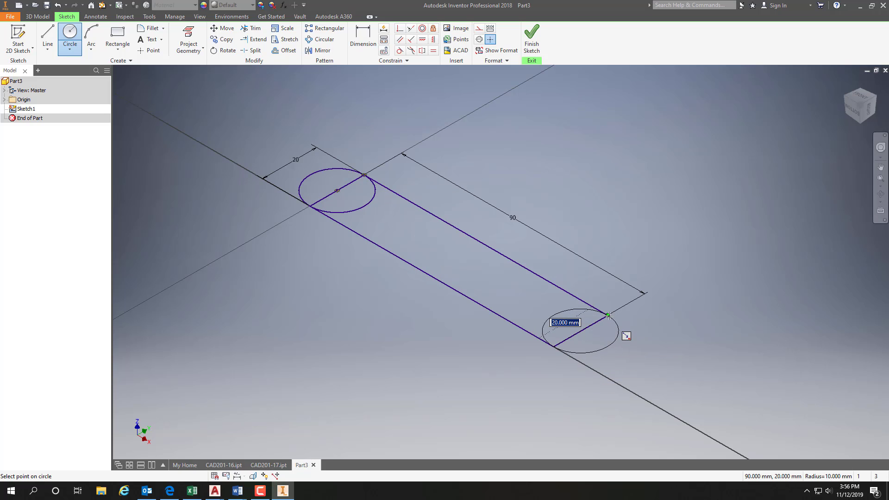
left_click(607, 316)
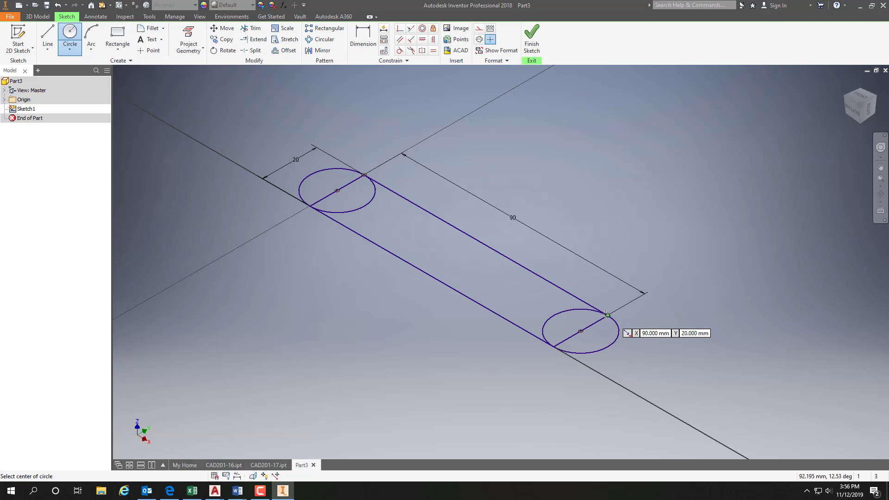
left_click(532, 46)
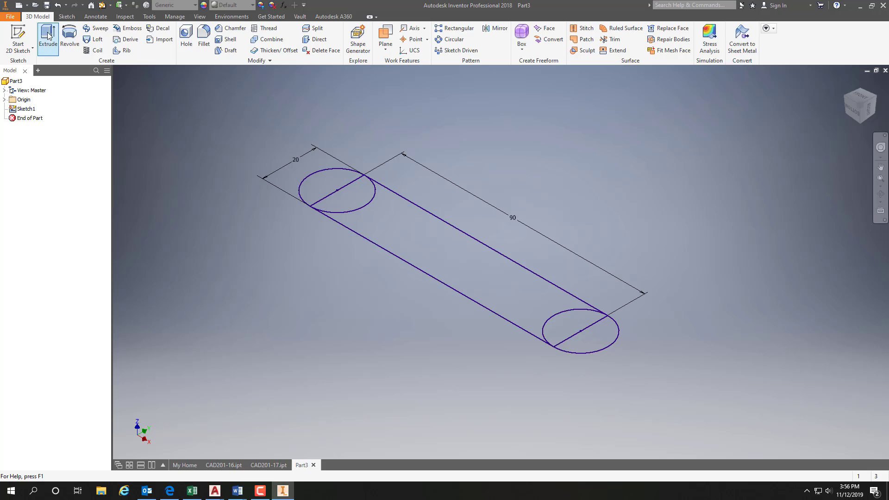
Extrude the rectangle and both end circles 5 mm as one solid slot-shaped plate.
left_click(49, 35)
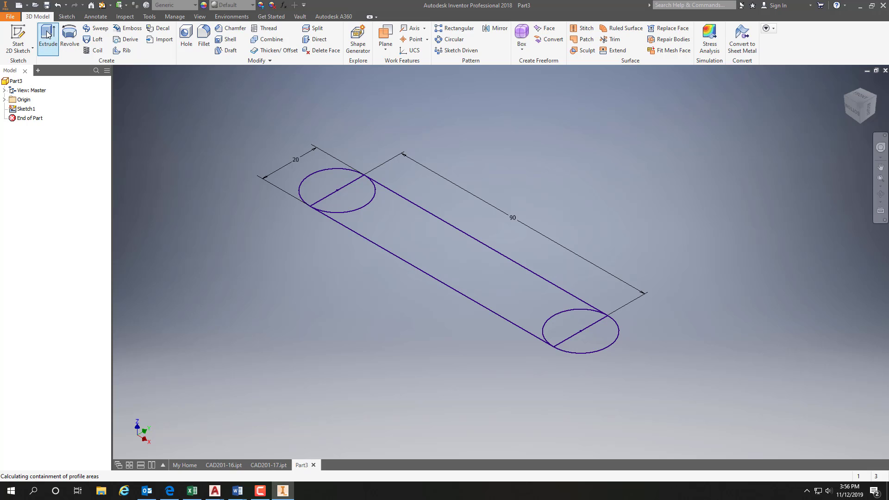
left_click(336, 184)
left_click(397, 234)
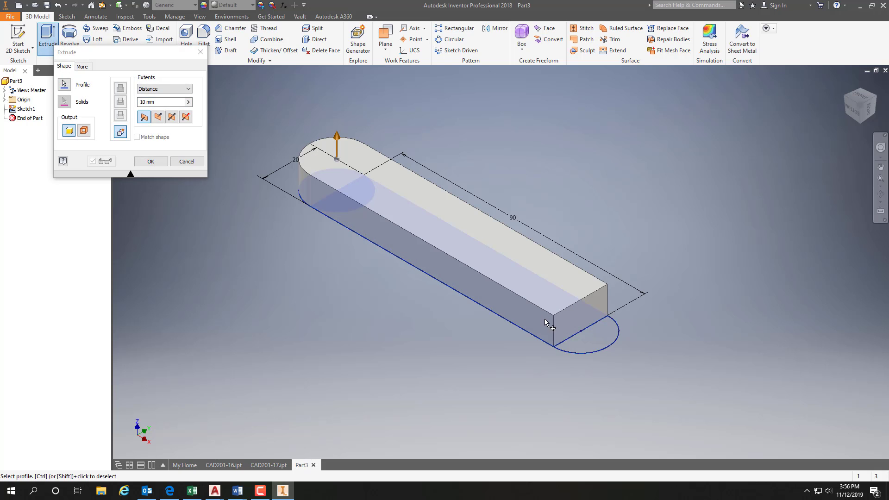
left_click(596, 350)
left_click(160, 103)
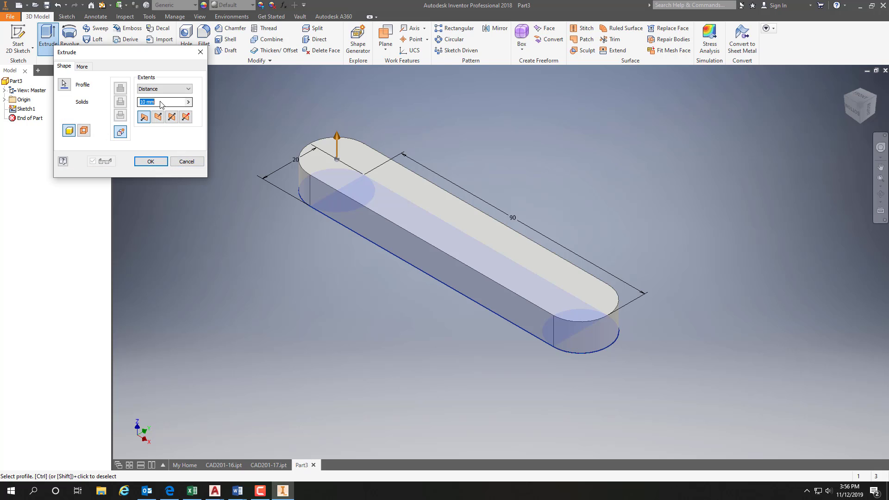
type("5")
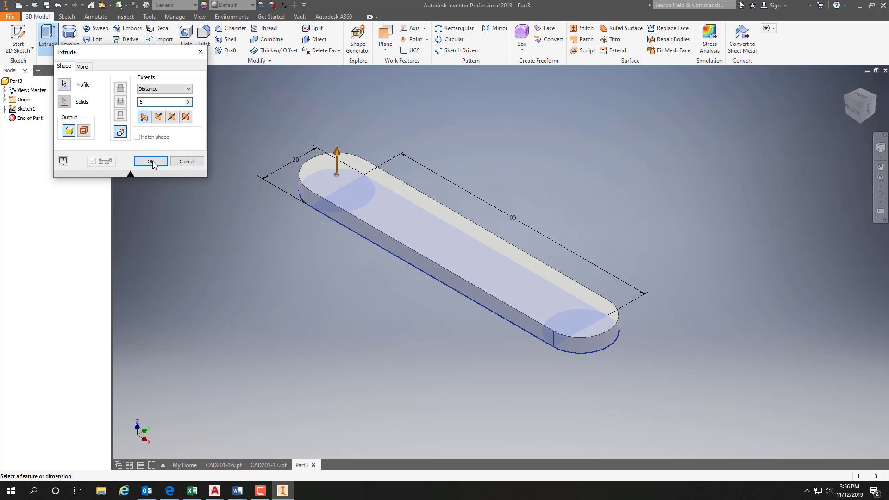
left_click(151, 162)
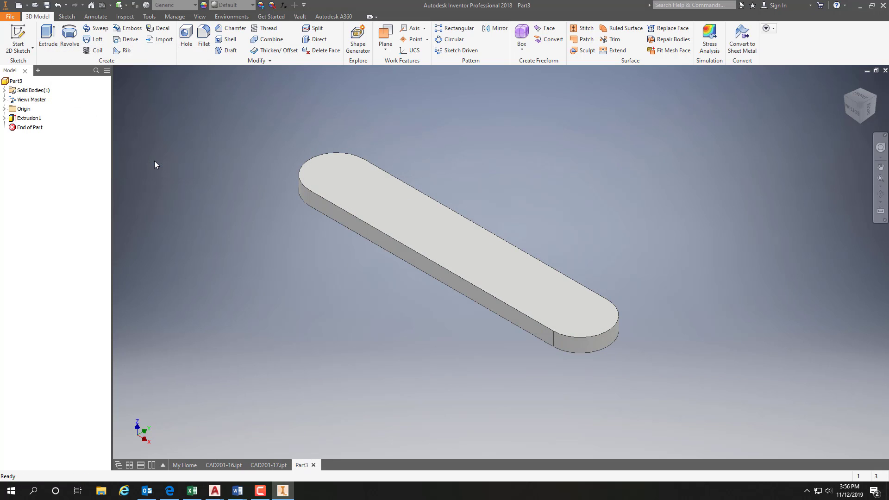
Start a sketch on the plate's top face and draw a circle about 9 mm in diameter inside its left rounded end.
left_click(18, 38)
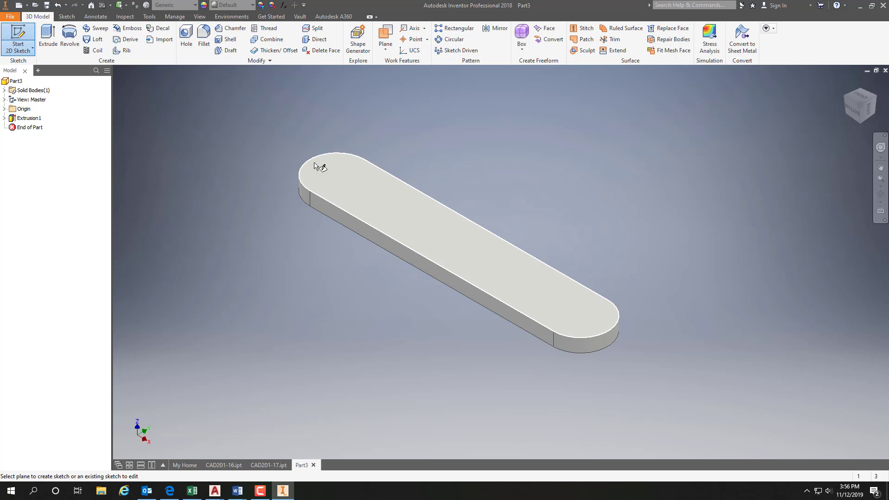
left_click(395, 210)
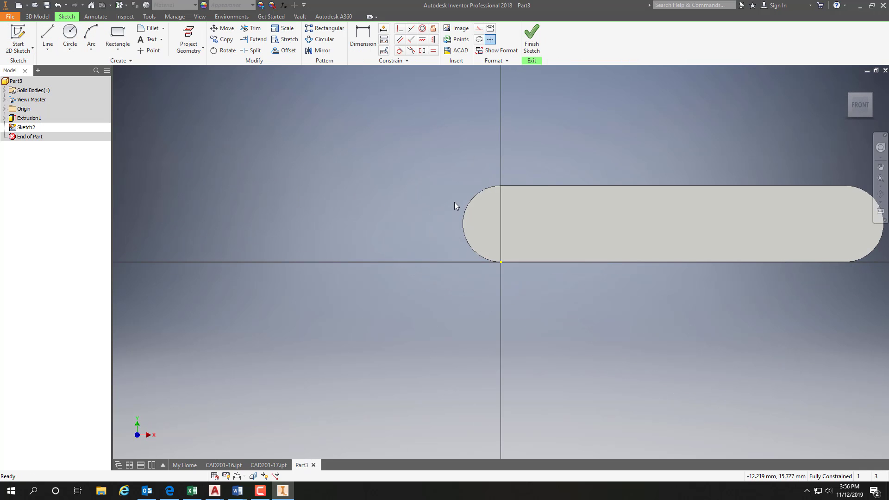
mouse_move(712, 238)
middle_mouse_down()
mouse_move(657, 235)
mouse_move(523, 264)
middle_mouse_up()
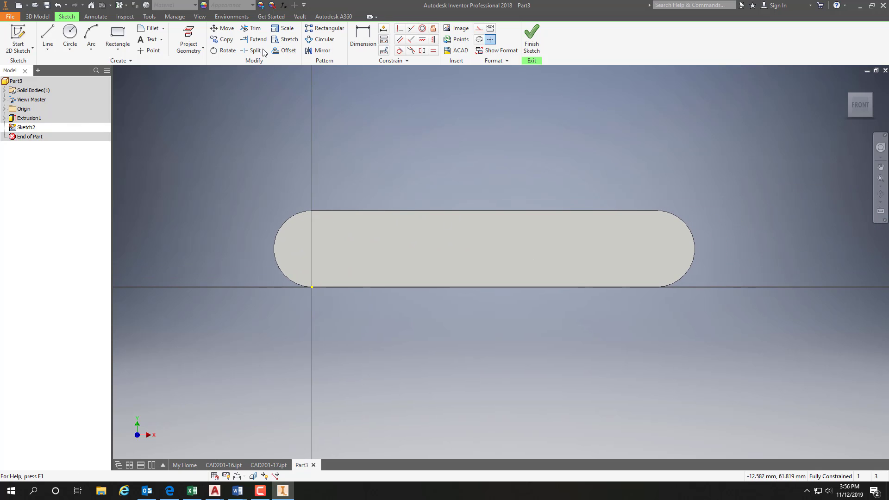
left_click(70, 37)
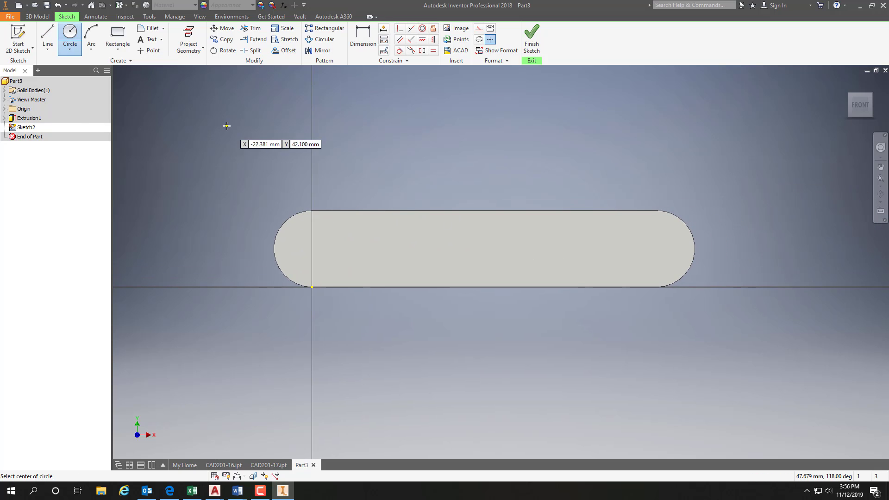
left_click(312, 254)
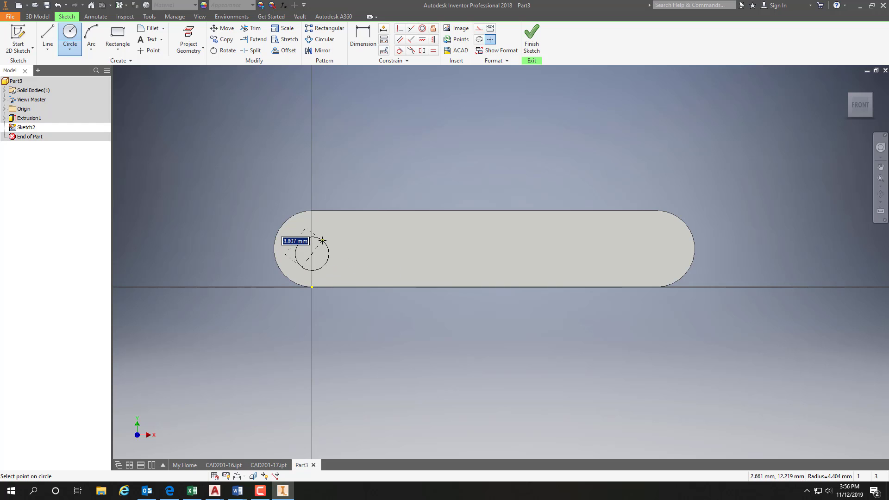
left_click(329, 256)
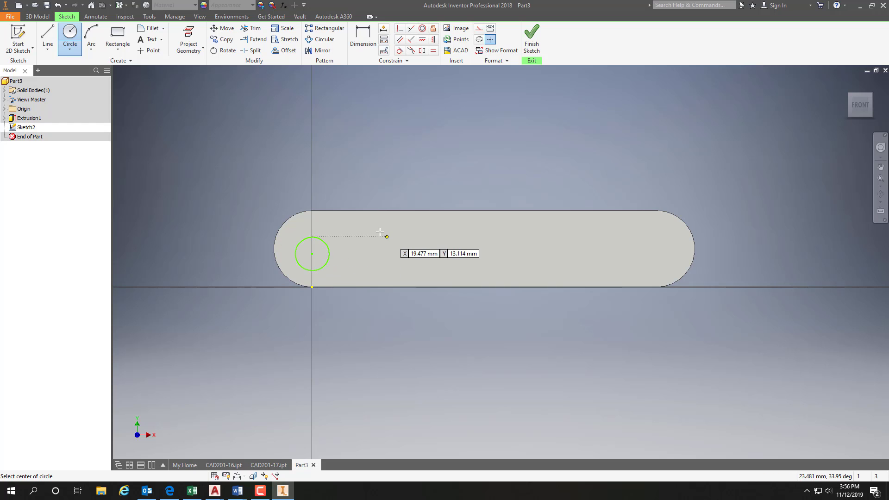
Draw a circle inside the plate's right rounded end and a long horizontal rectangle about 5 mm high between the two circles.
left_click(656, 250)
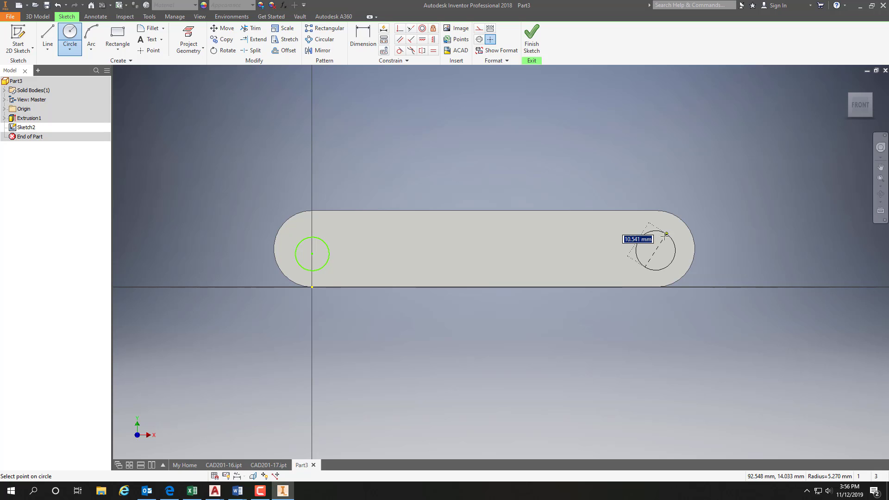
left_click(672, 253)
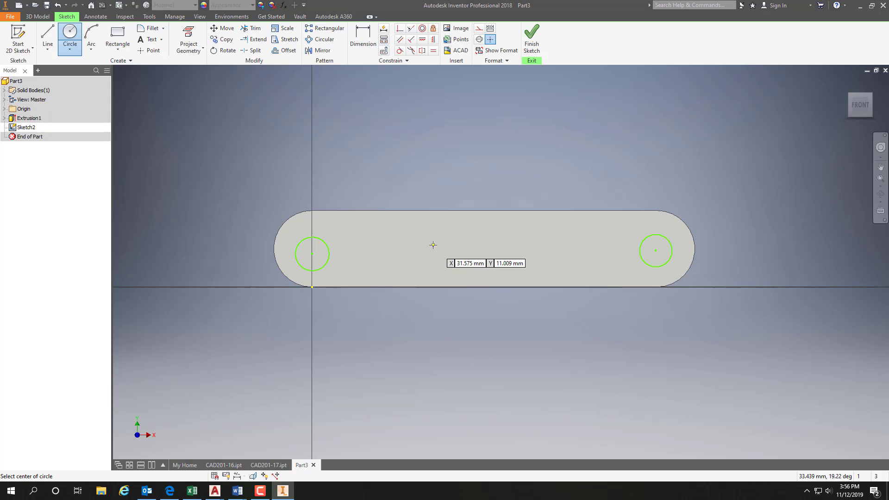
left_click(117, 36)
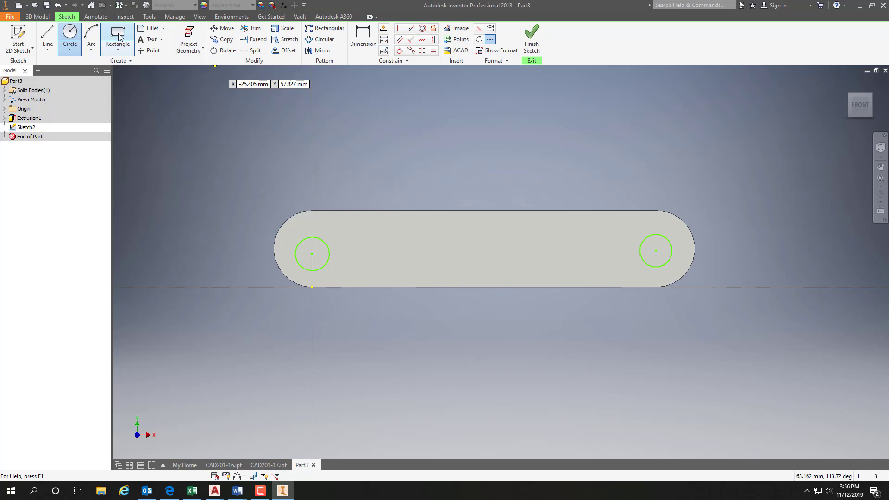
left_click(394, 241)
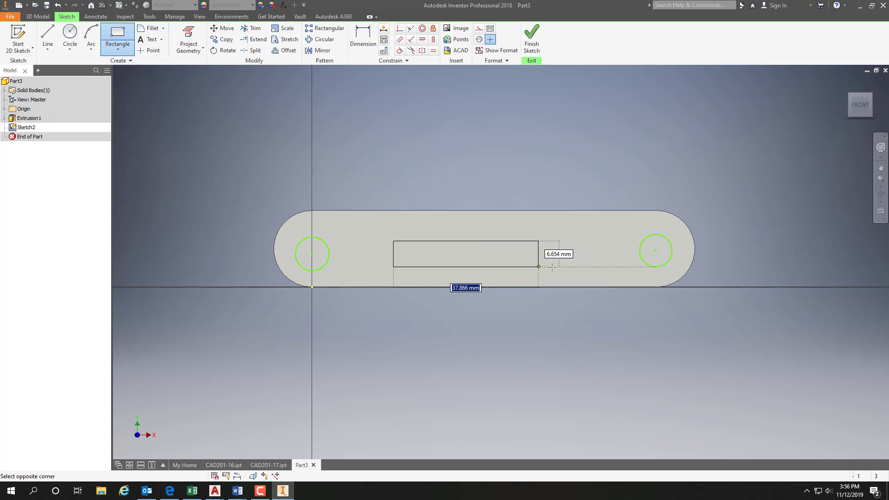
left_click(586, 261)
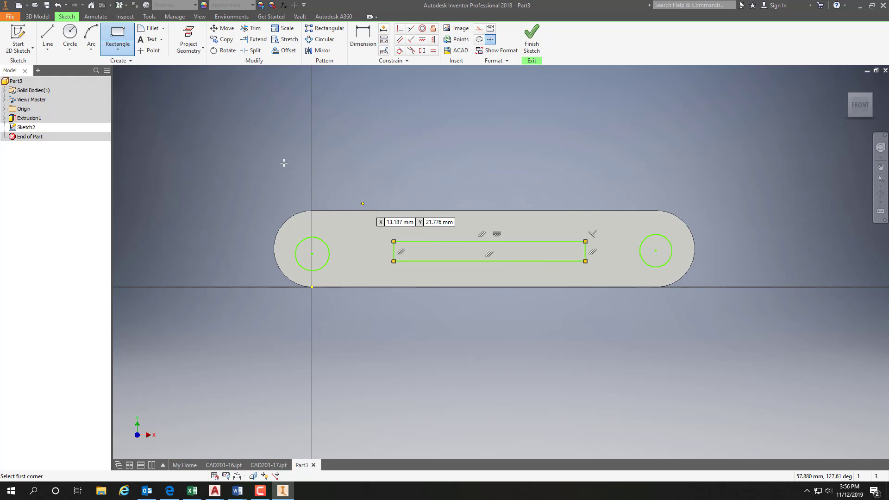
Draw a circle about 5 mm in diameter centred on the midpoint of each short side of the inner rectangle, passing through its corners.
left_click(69, 33)
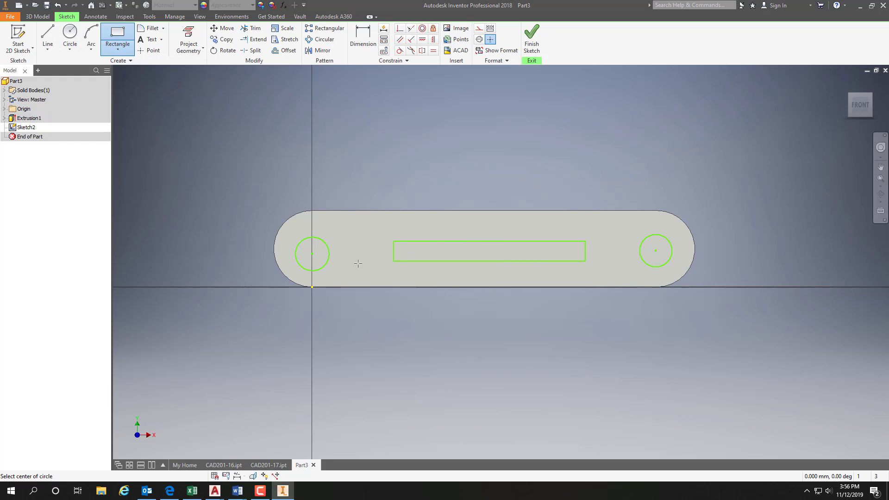
left_click(394, 252)
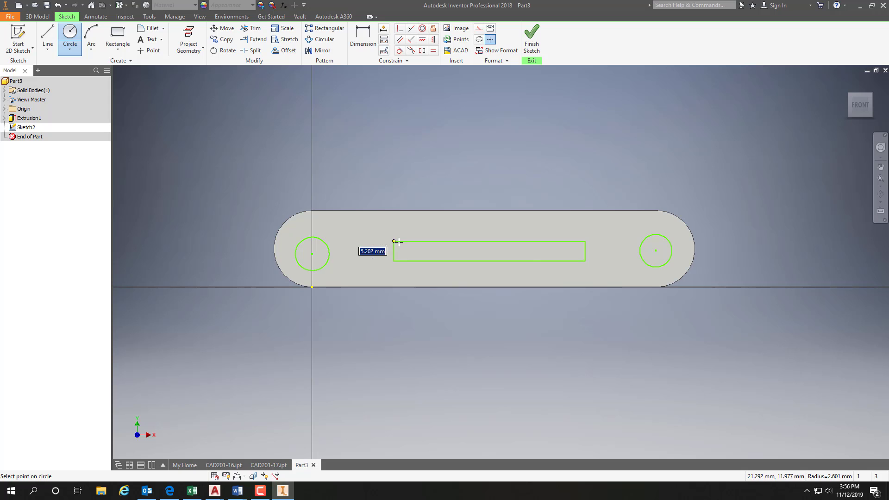
left_click(393, 242)
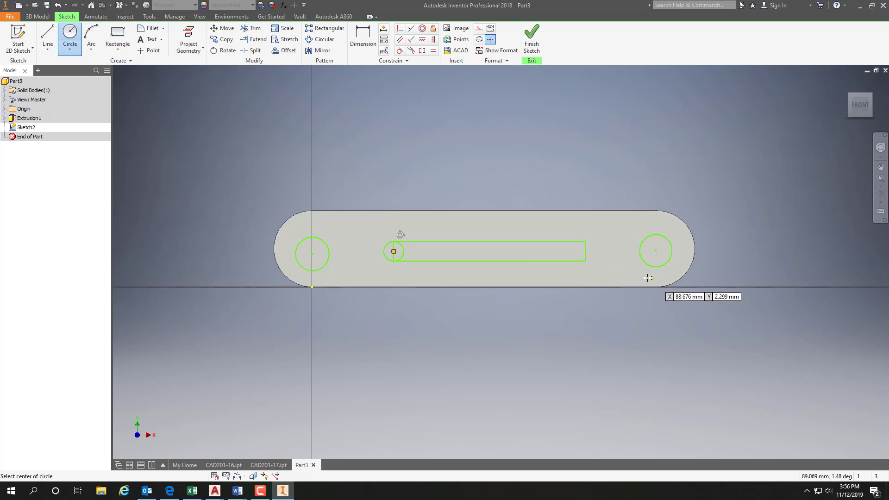
left_click(585, 251)
left_click(585, 241)
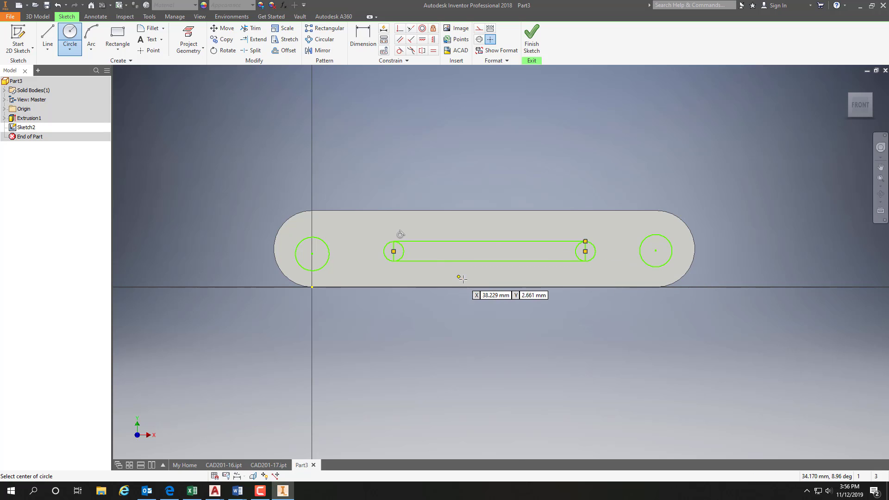
Dimension the diameter of the circle in the plate's left end and set it to 10 mm.
scroll(346, 294, "down", 3)
scroll(342, 278, "up", 8)
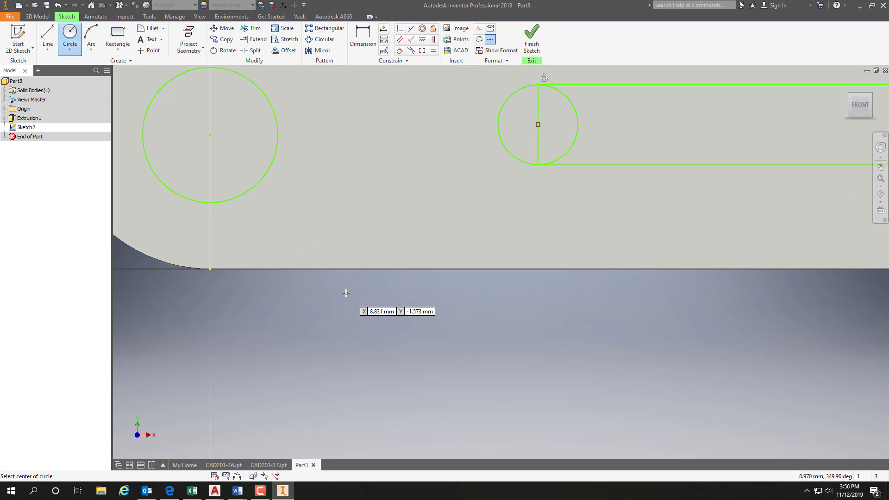
scroll(337, 251, "down", 4)
middle_click_drag(337, 250, 369, 305)
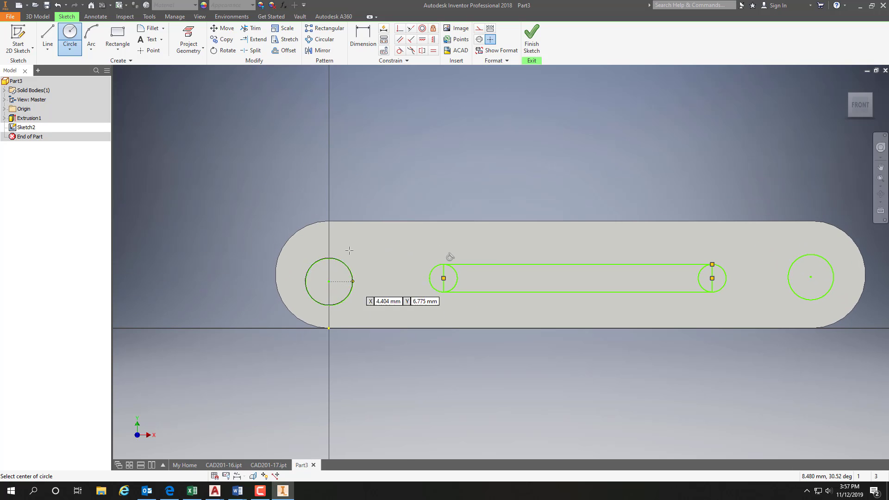
left_click(313, 265)
left_click(260, 219)
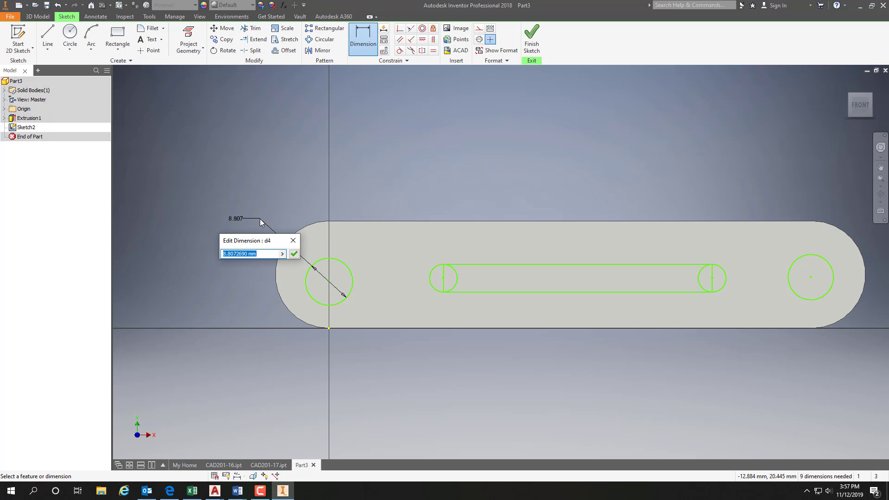
type("10")
key("Return")
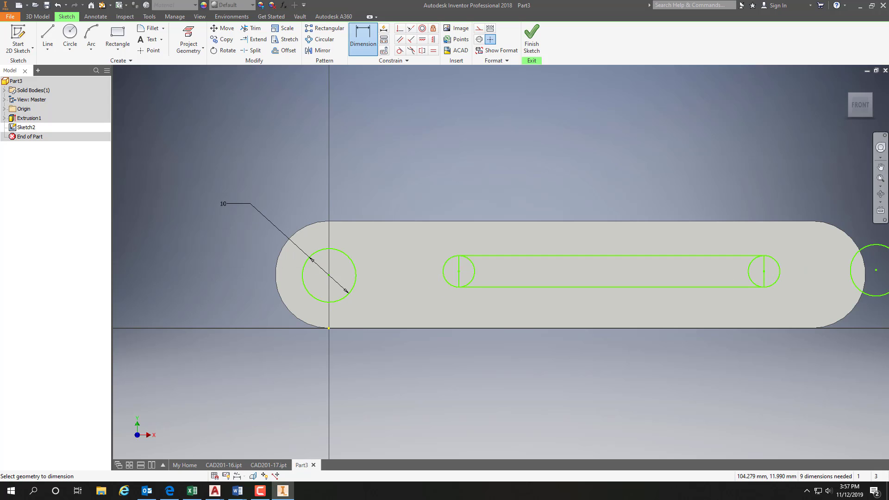
Dimension the diameter of the circle at the plate's right end and set it to 10 mm.
left_click(853, 260)
left_click(780, 188)
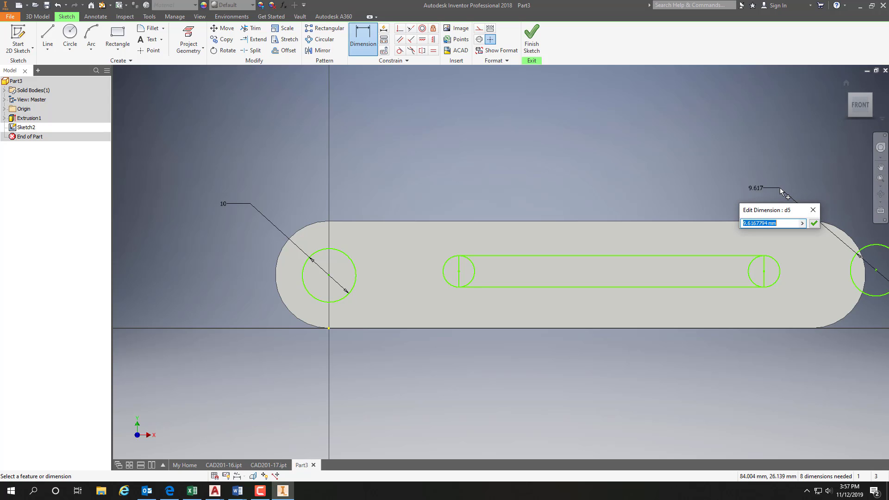
type("10")
key("Return")
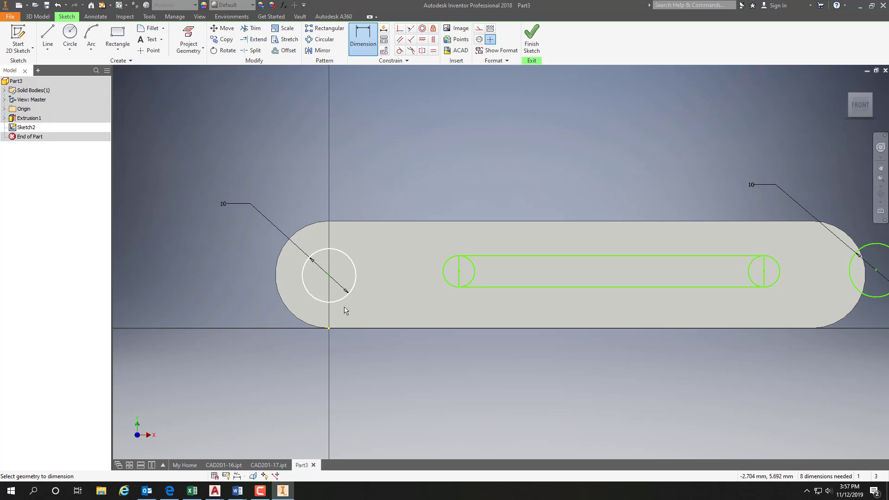
Dimension the left hole circle's centre from the plate's lower straight edge and set the distance to 10 mm.
left_click(360, 328)
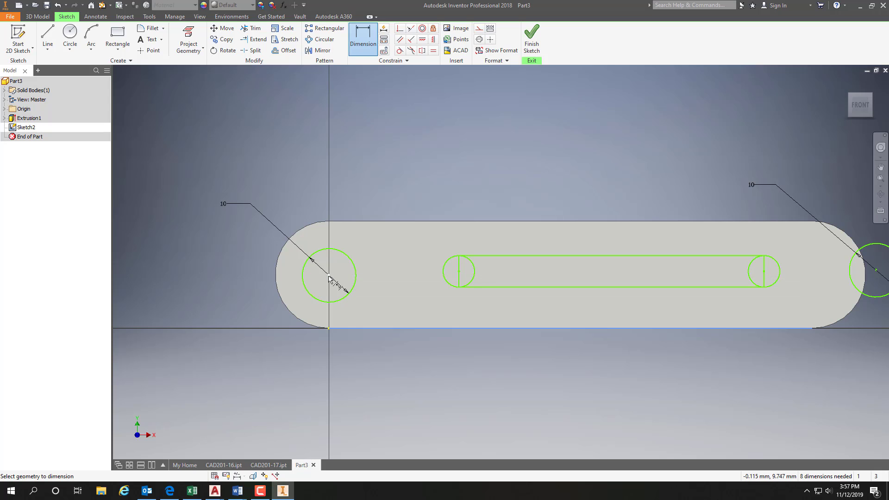
left_click(329, 275)
left_click(379, 303)
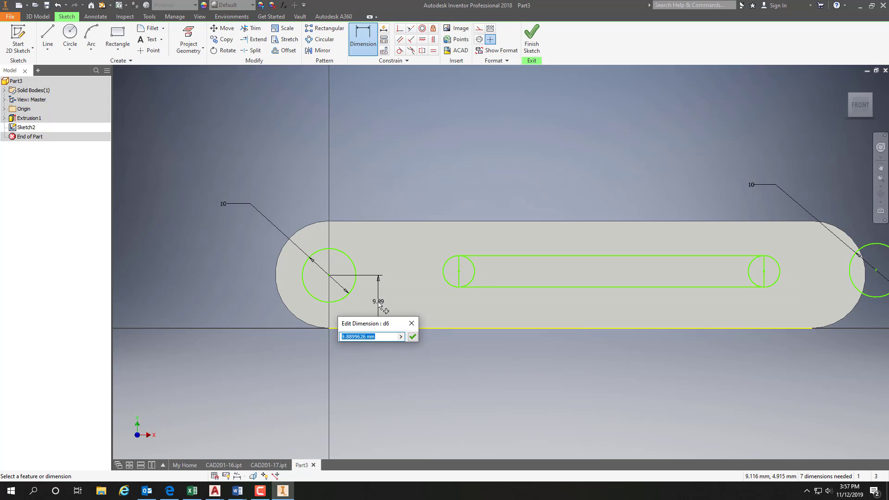
type("10")
key("Return")
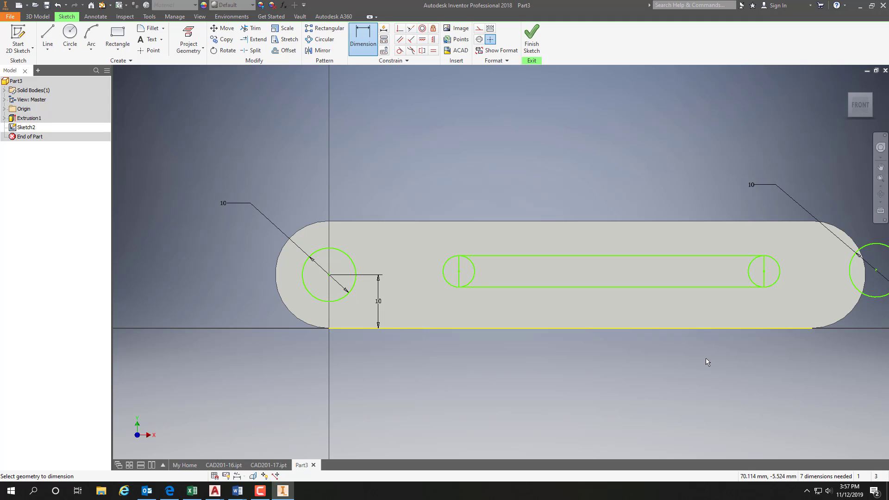
Dimension the right hole circle's centre from the plate's lower straight edge and set the distance to 10 mm.
left_click(789, 328)
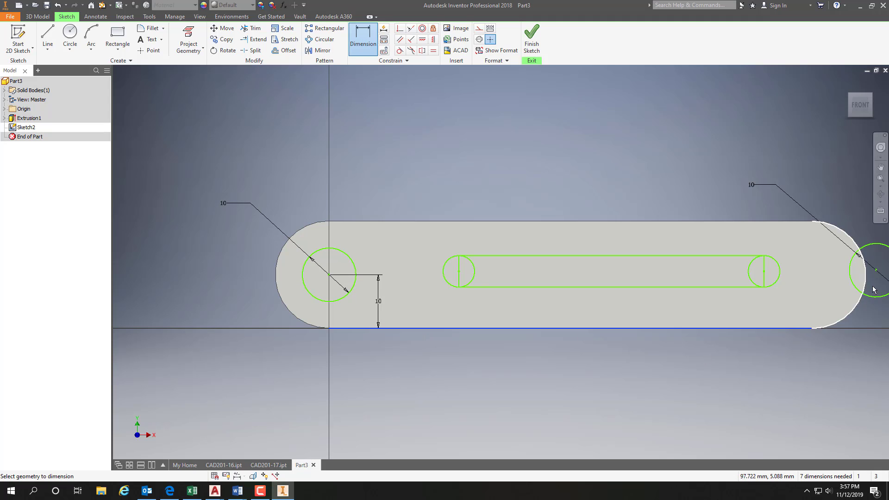
left_click(876, 272)
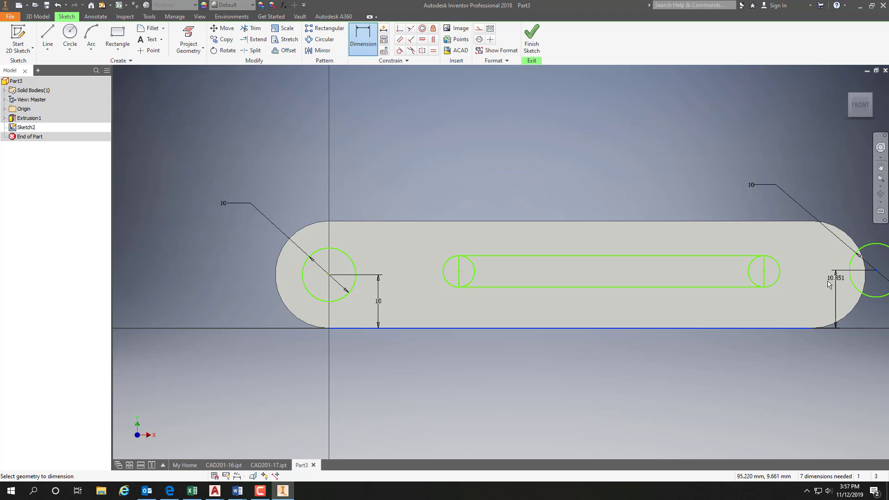
left_click(798, 305)
type("10")
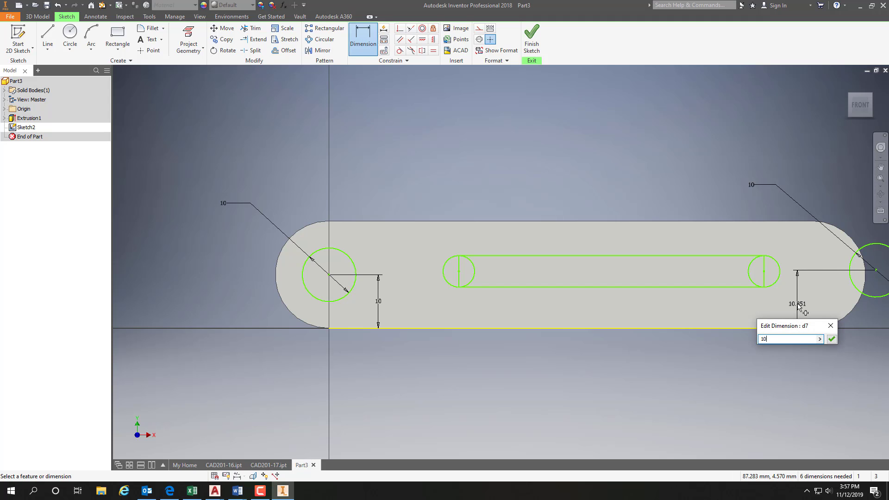
key("Return")
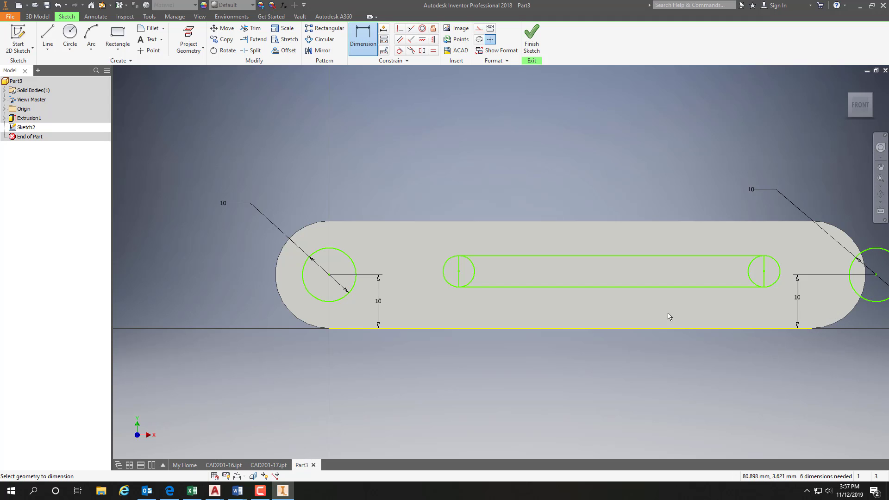
left_click(329, 275)
left_click(277, 277)
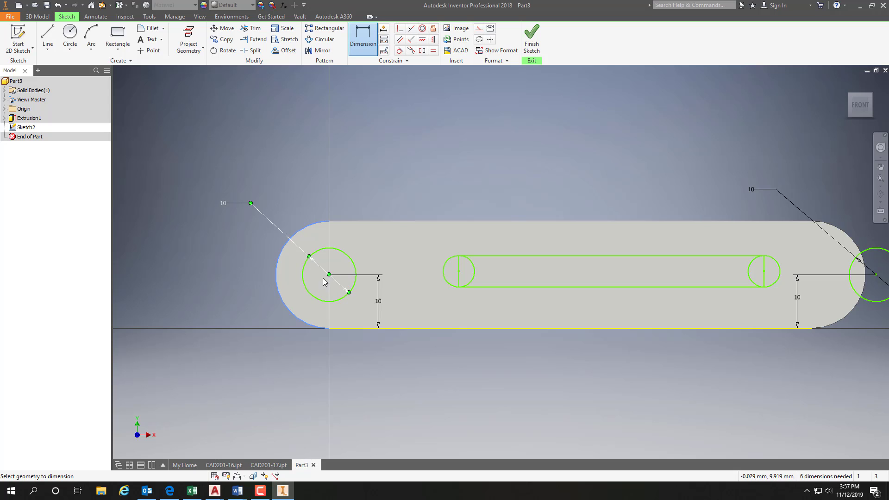
left_click(297, 292)
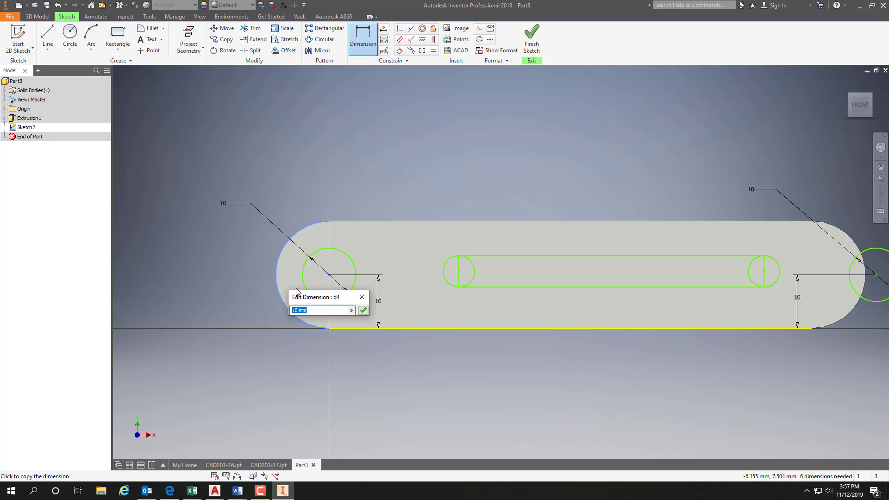
left_click(363, 310)
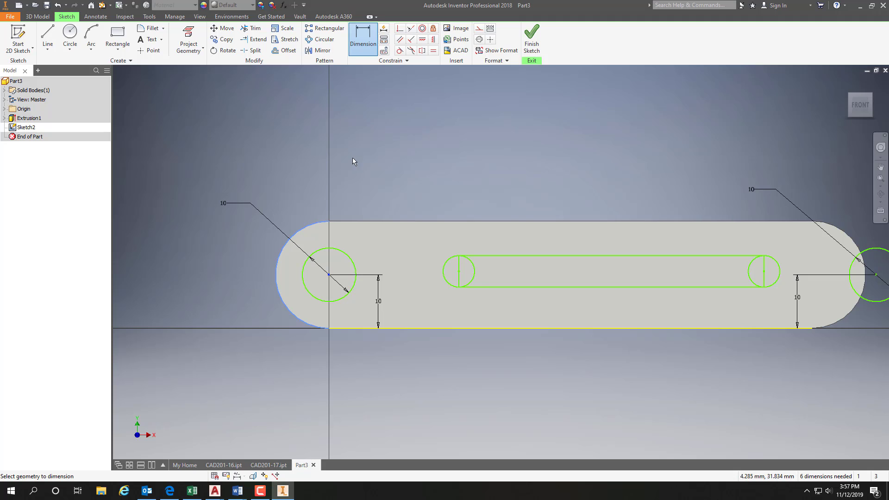
Dimension the horizontal distance between the centres of the two hole circles and set it to 90 mm.
left_click(329, 275)
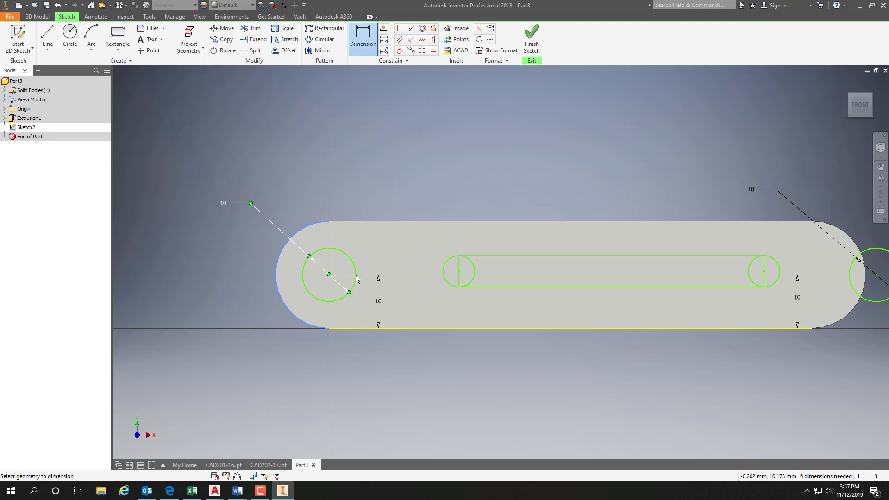
left_click(876, 276)
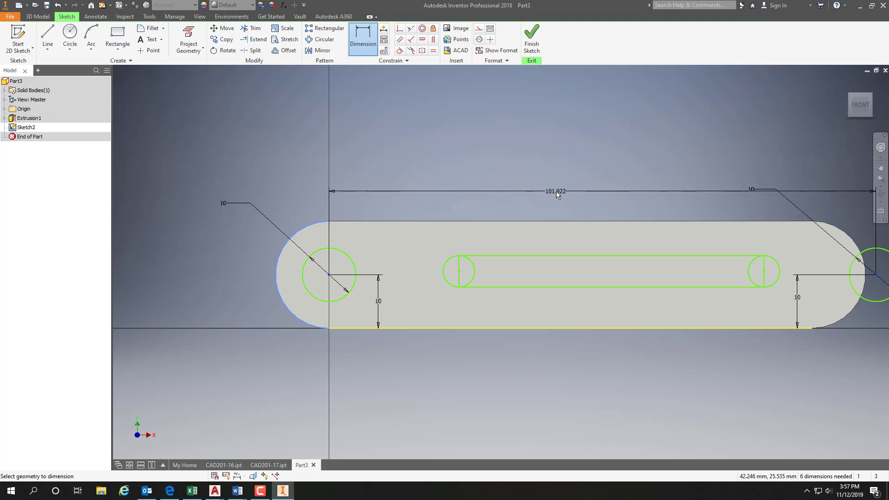
left_click(556, 191)
type("90")
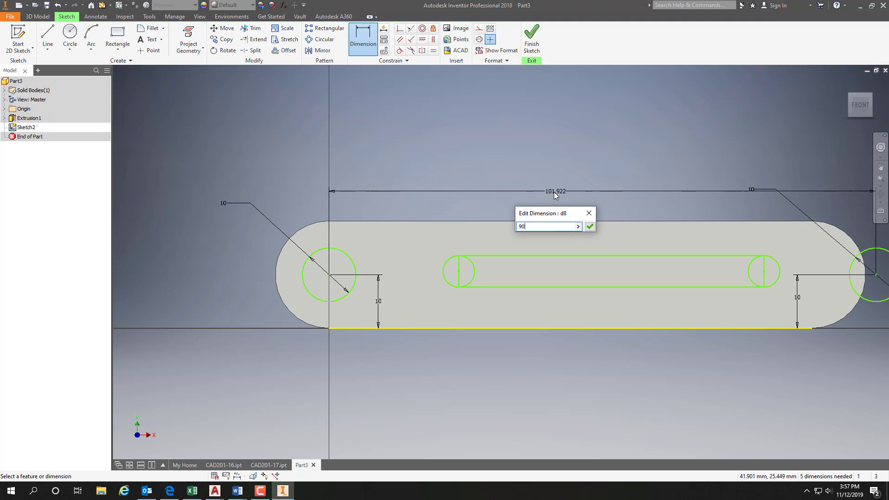
key("Return")
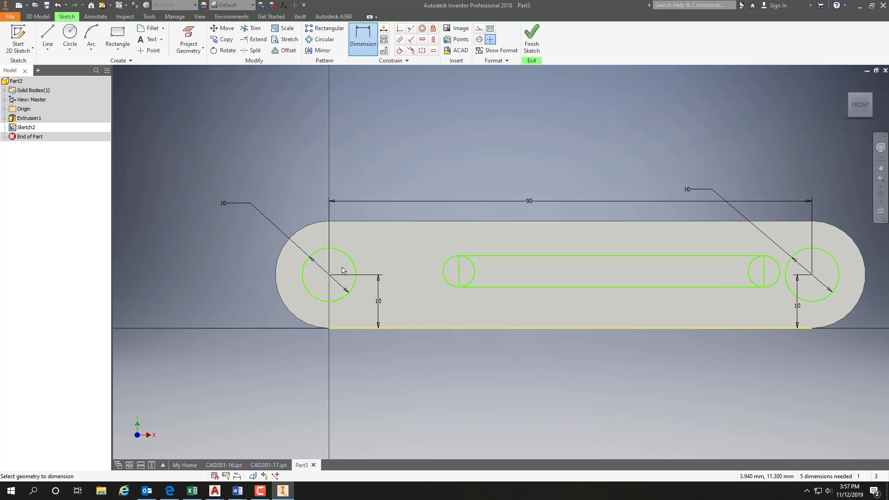
Dimension the horizontal distance from the left hole's centre to the inner slot's left arc centre and set it to 20 mm.
left_click(329, 276)
left_click(449, 269)
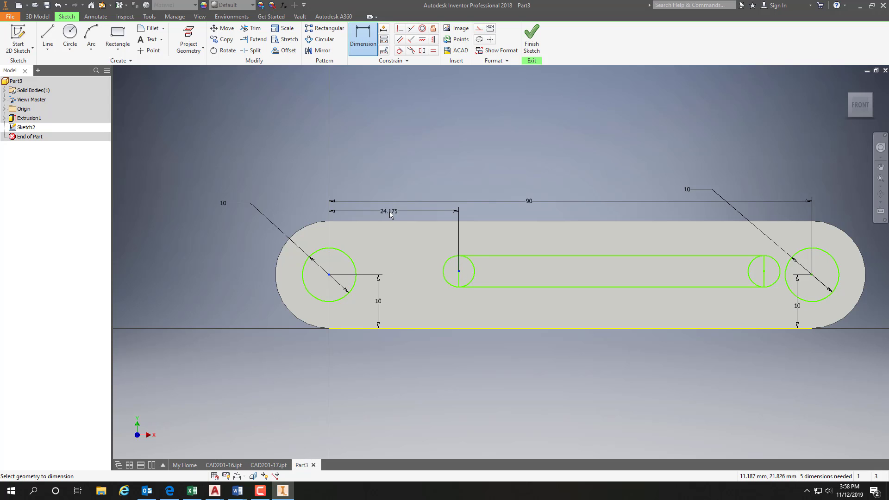
left_click(390, 211)
type("20")
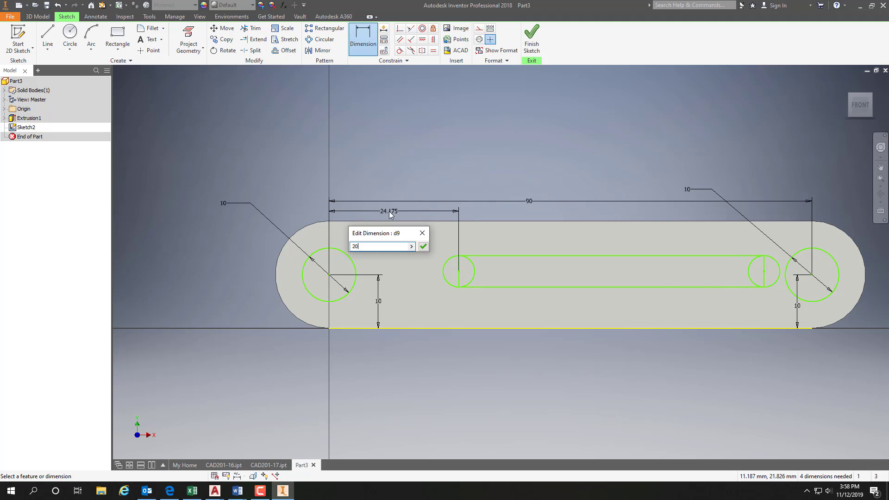
key("Return")
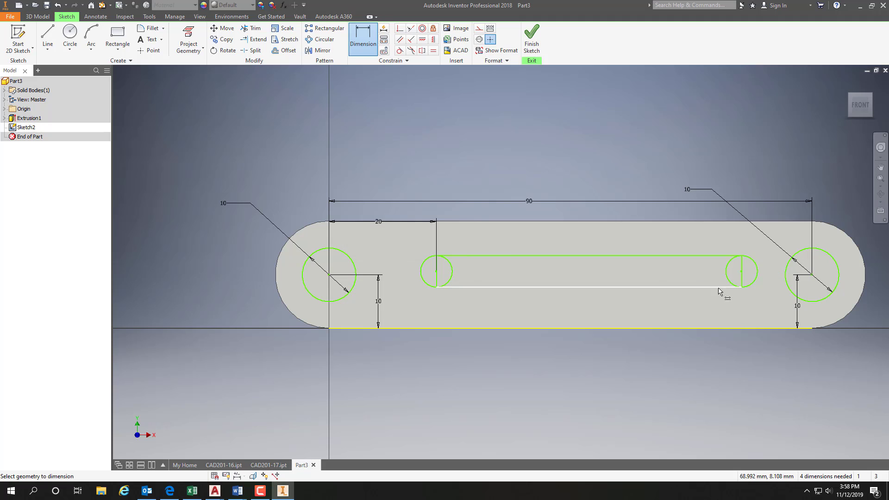
double_click(815, 277)
left_click(742, 271)
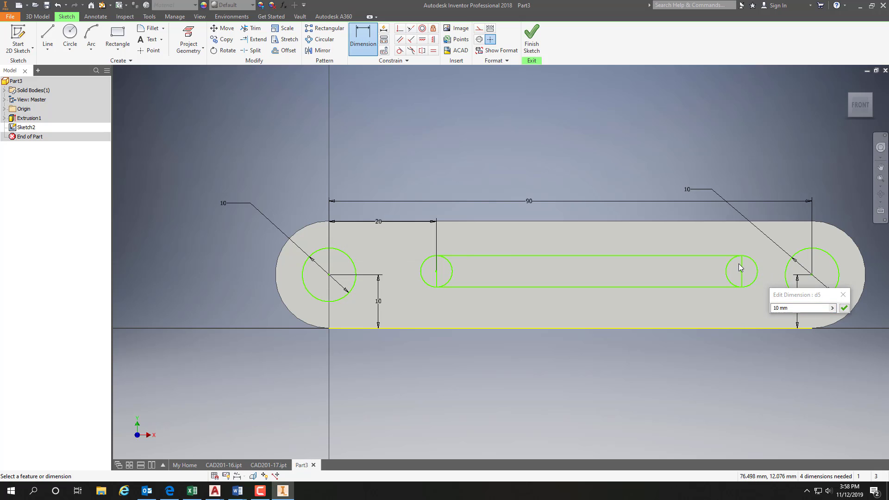
left_click(718, 257)
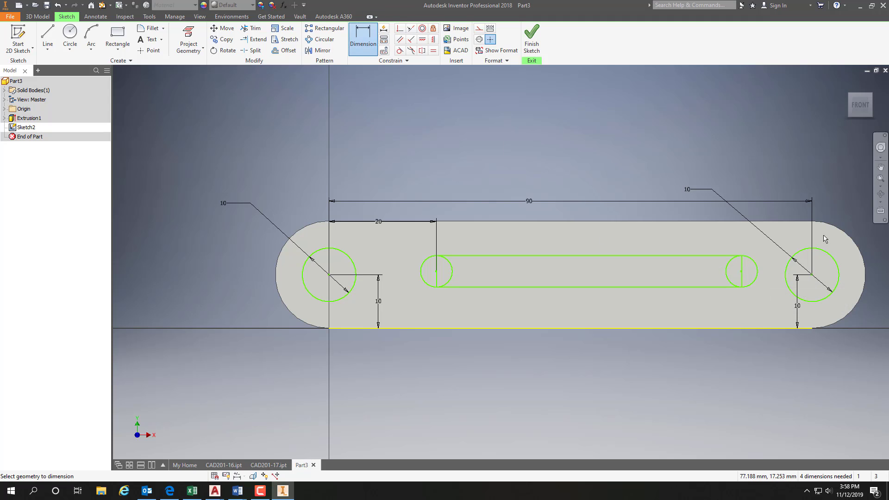
Dimension the horizontal distance from the inner slot's right arc centre to the right hole's centre and set it to 20 mm.
left_click(742, 272)
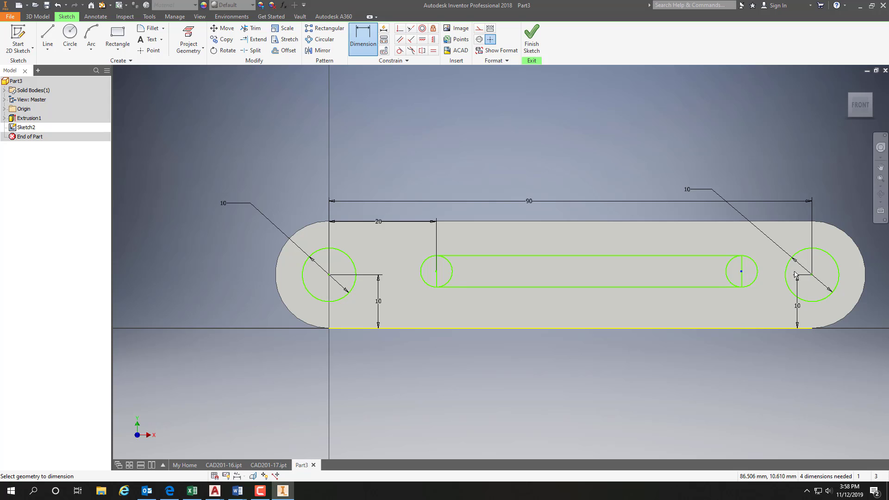
left_click(812, 275)
left_click(772, 211)
type("20")
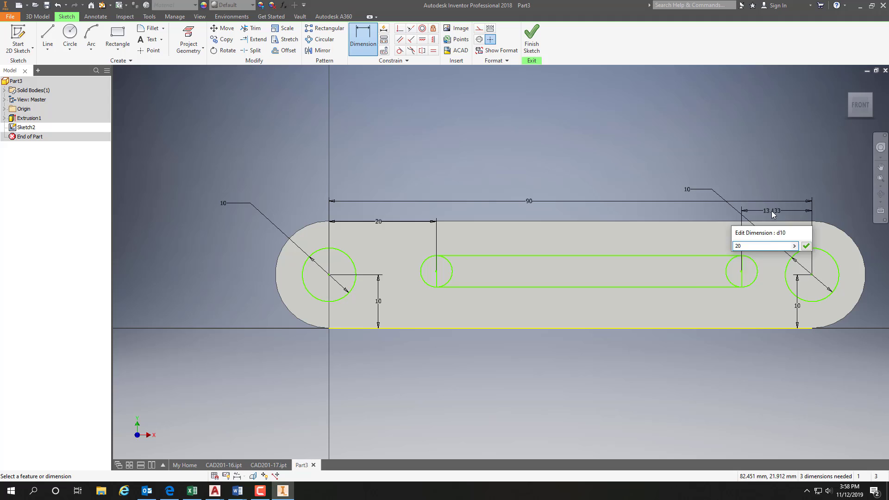
key("Return")
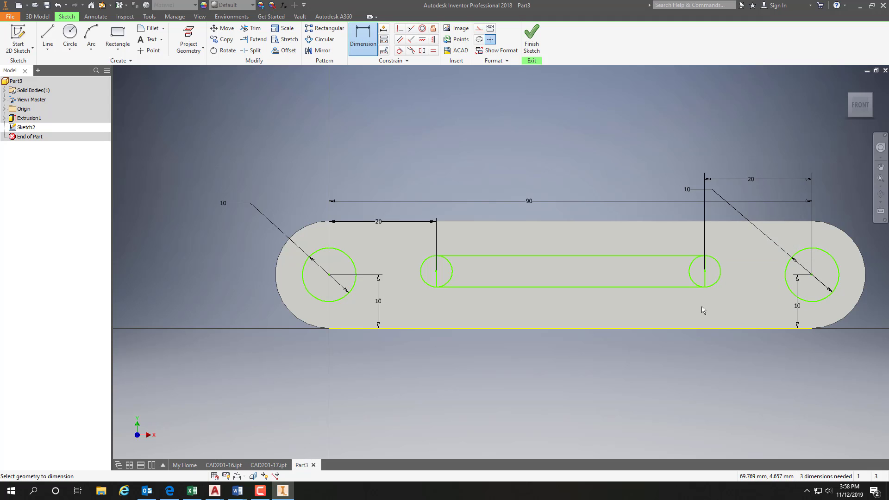
Dimension the inner slot's right arc centre from the plate's lower straight edge and set the distance to 10 mm.
left_click(707, 328)
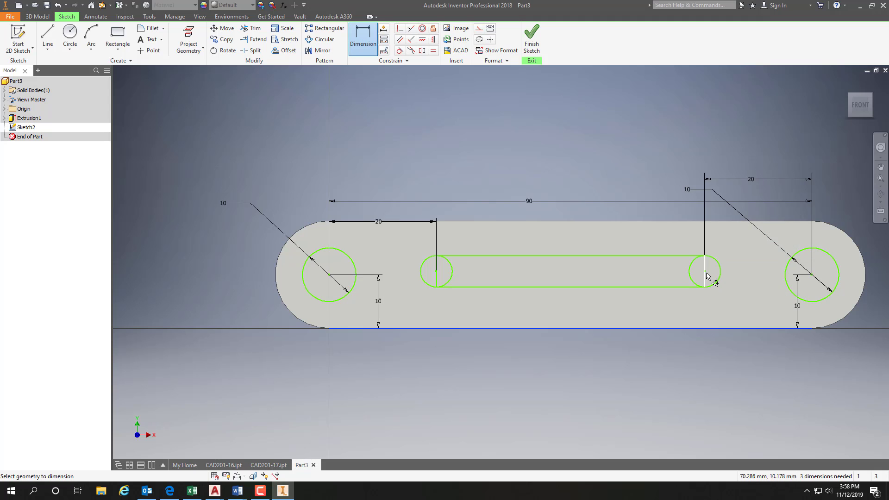
left_click(707, 274)
left_click(756, 296)
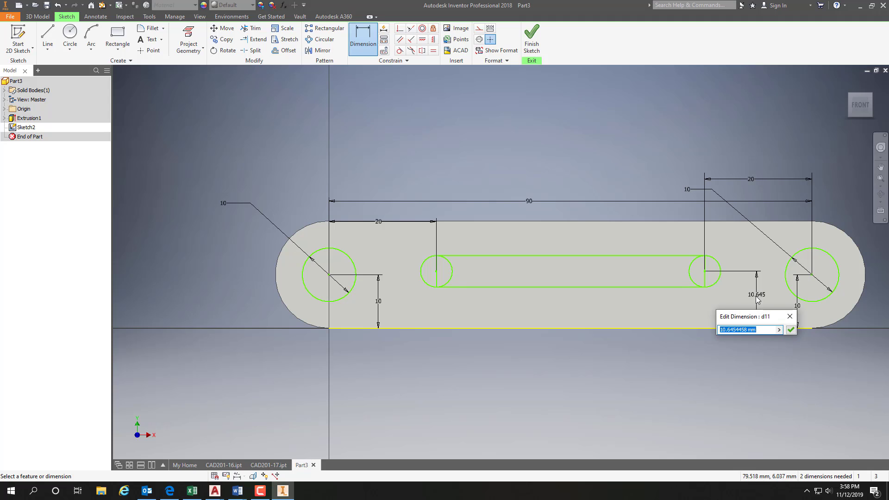
type("10")
key("Return")
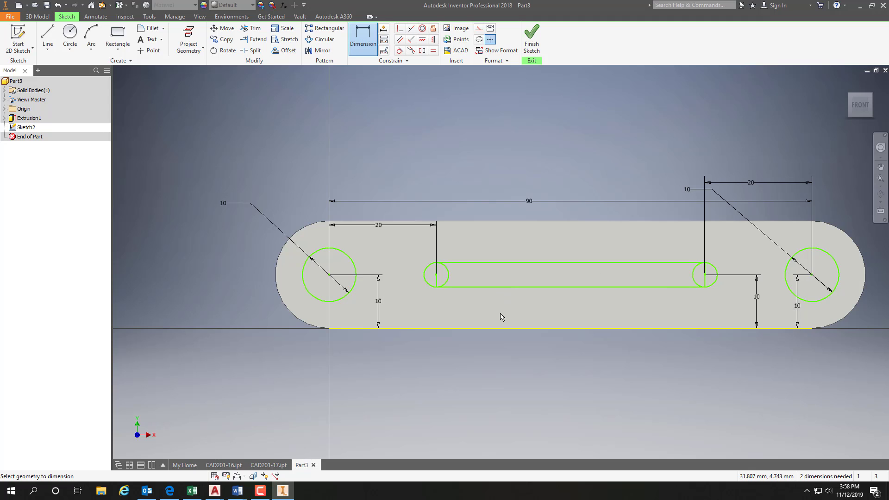
Dimension the inner slot's left arc centre from the plate's lower straight edge, accepting it as a driven dimension.
left_click(499, 329)
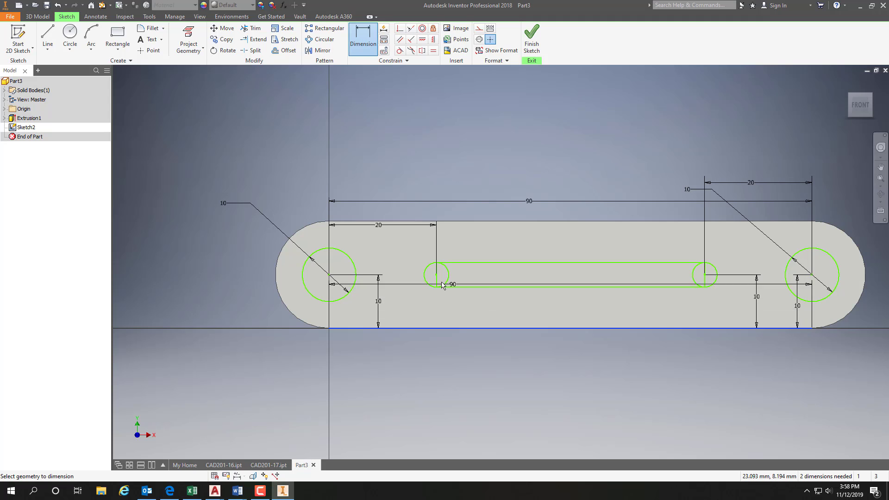
left_click(436, 275)
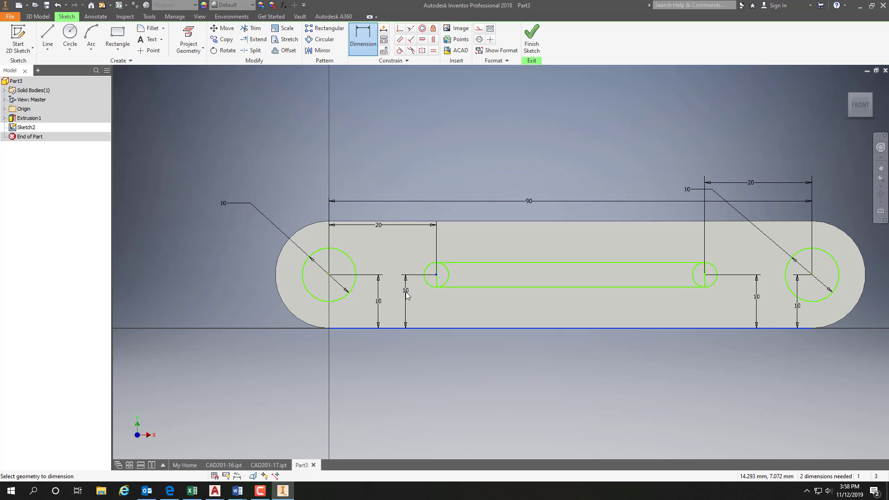
left_click(406, 292)
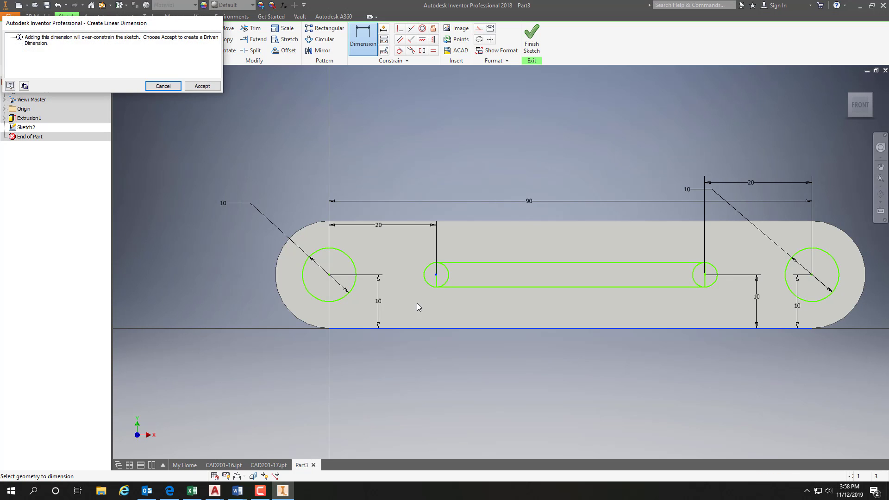
left_click(211, 87)
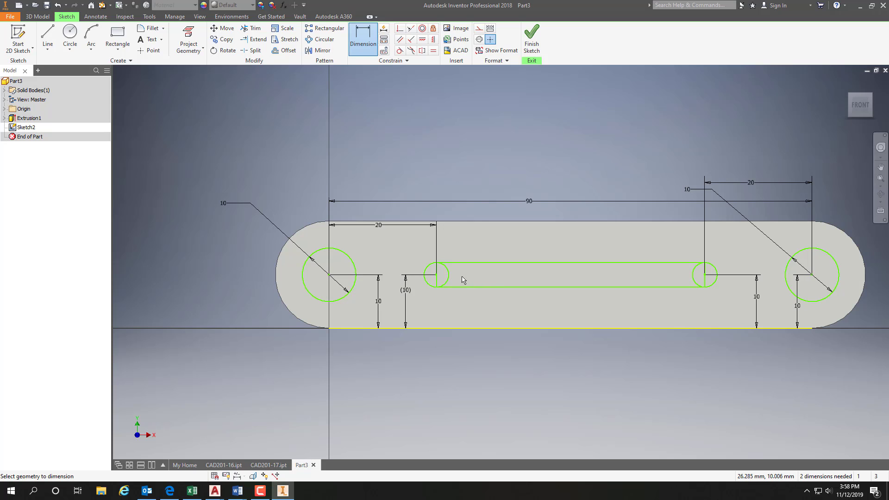
Dimension the diameter of the inner slot's left end circle, set it to 10 mm, and finish the sketch.
left_click(430, 288)
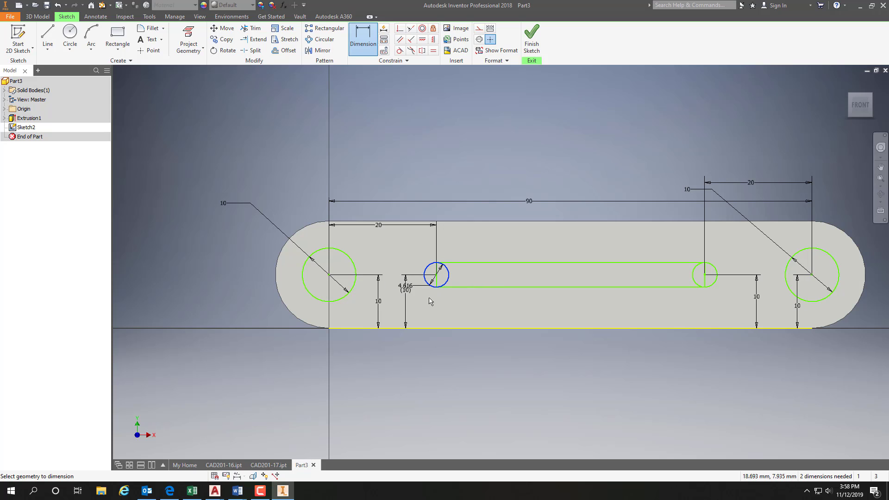
left_click(458, 344)
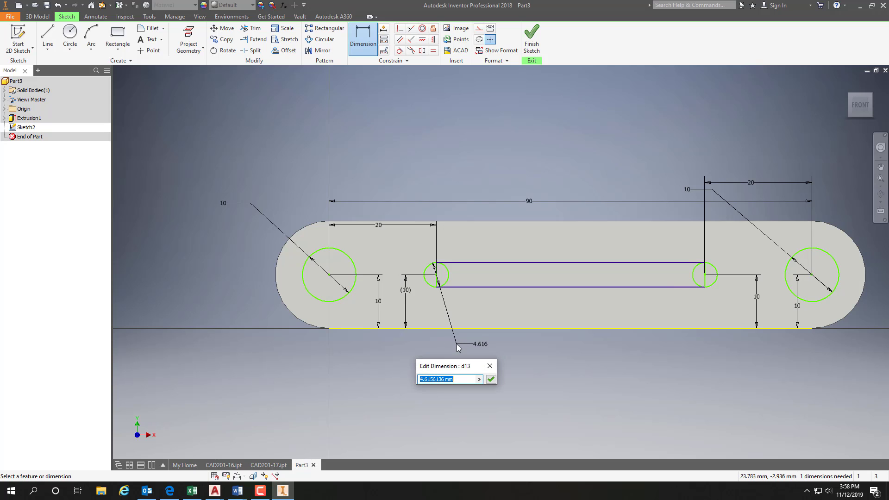
type("10")
key("Return")
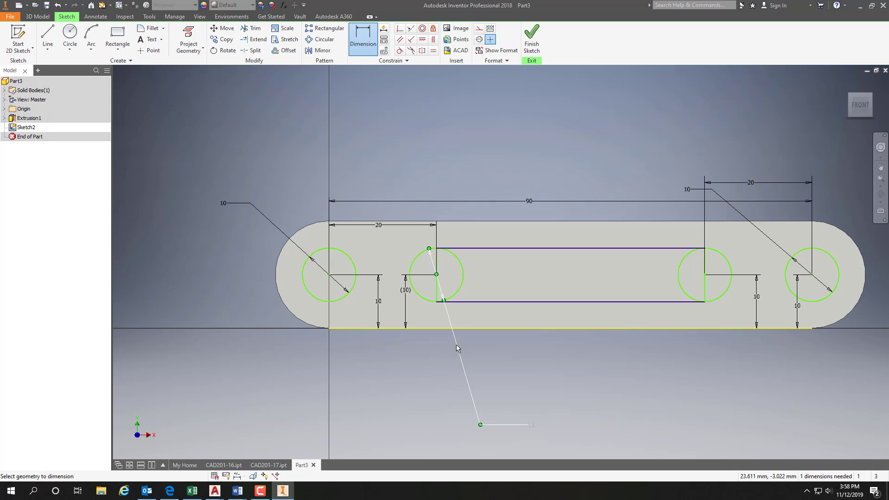
left_click(461, 346)
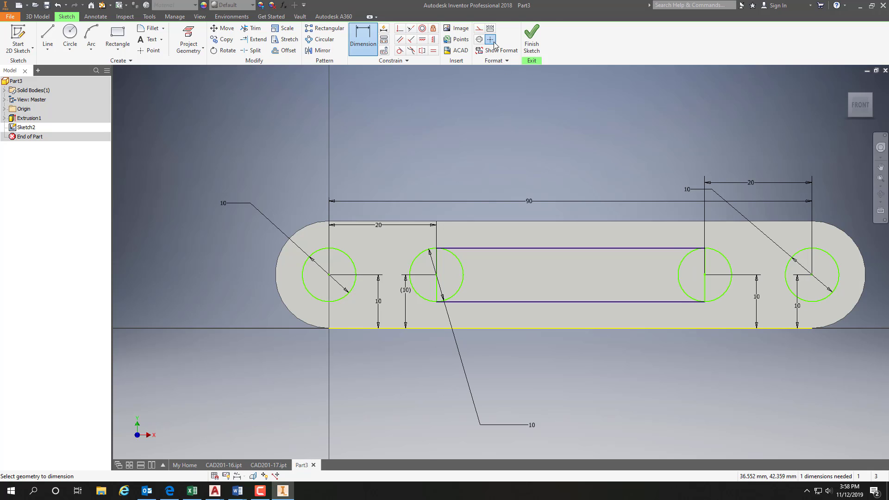
left_click(531, 37)
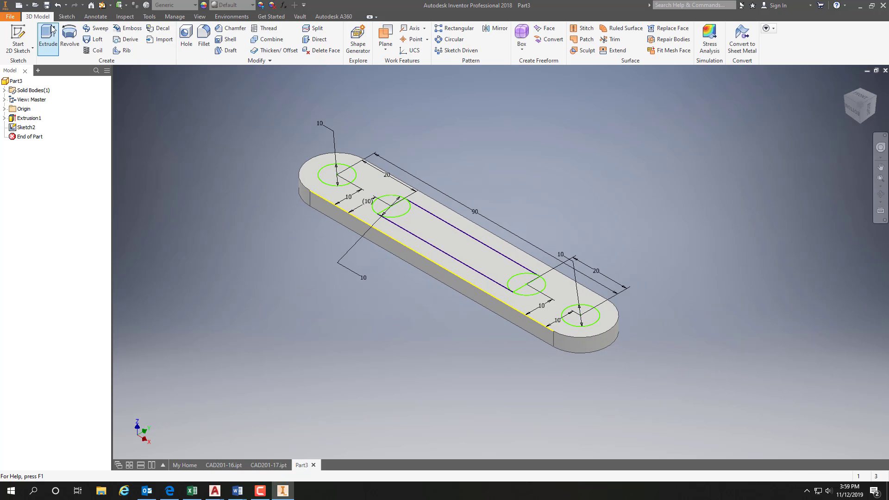
Extrude both hole circles and the full central slot profile as a 5 mm cut into the plate.
left_click(50, 42)
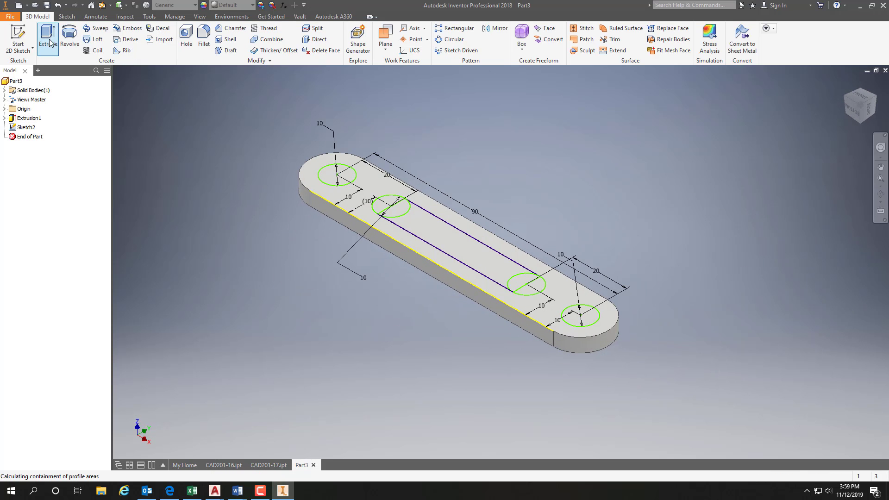
left_click(326, 177)
left_click(388, 211)
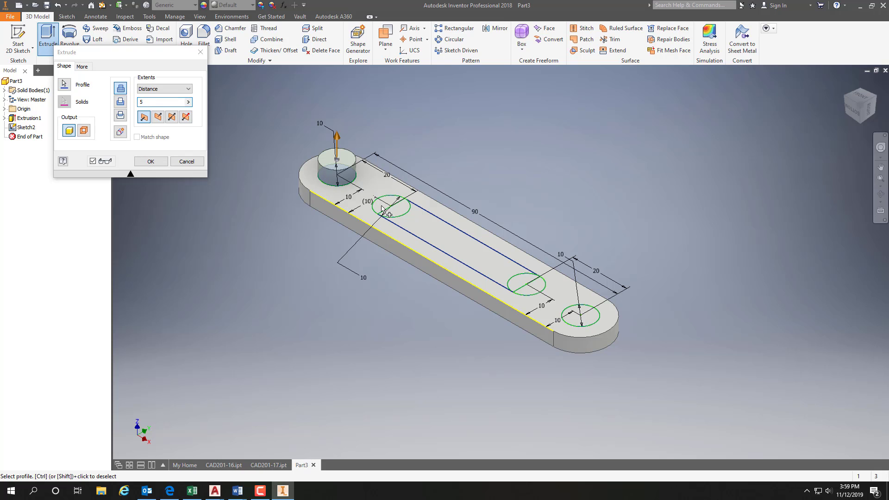
left_click(423, 234)
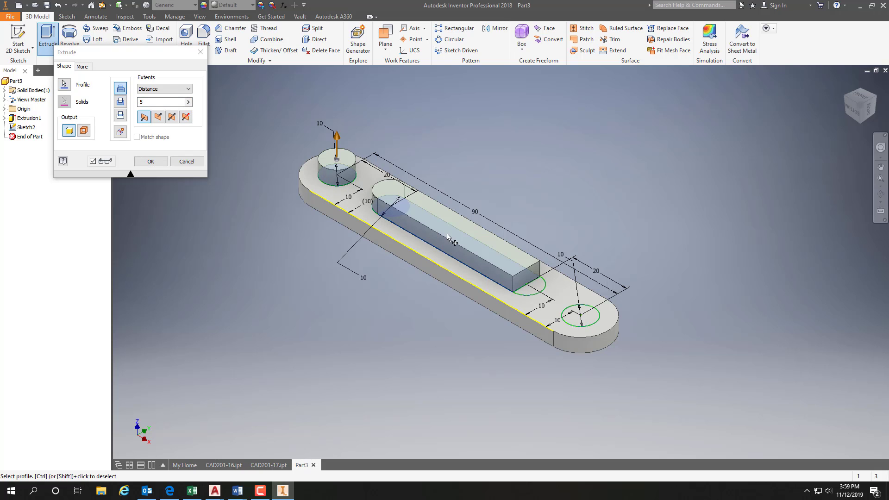
left_click(531, 294)
left_click(584, 316)
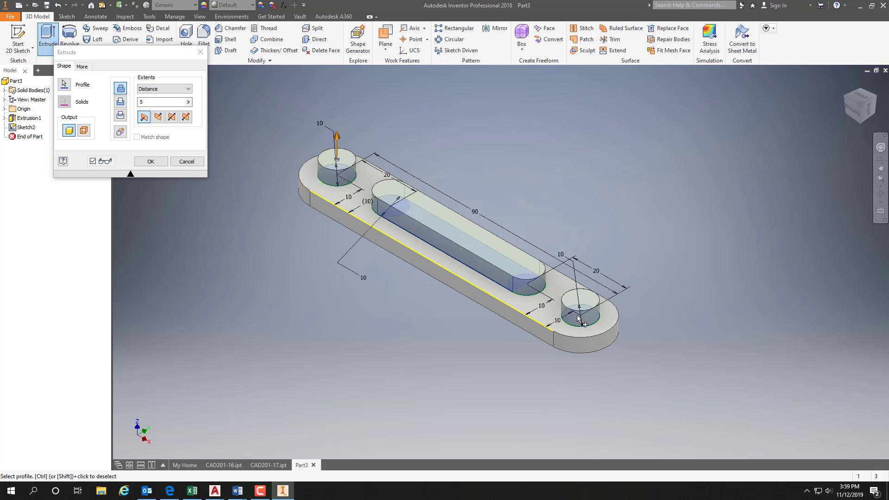
left_click(119, 102)
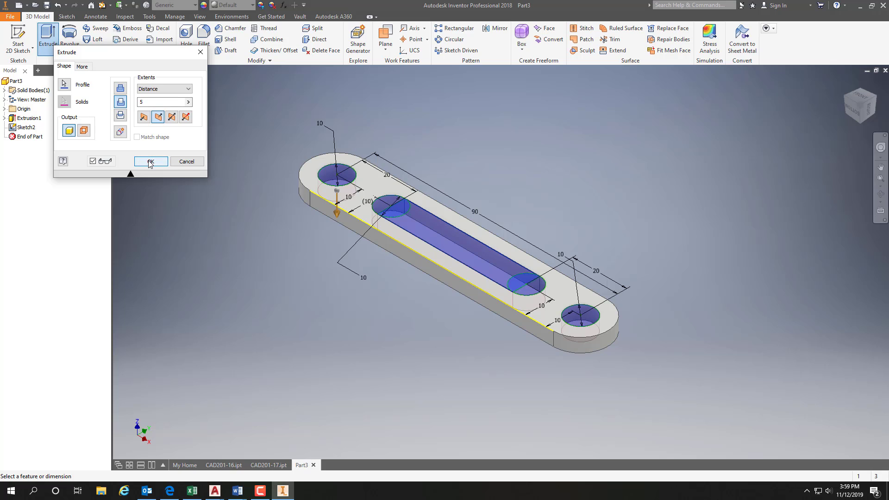
left_click(150, 162)
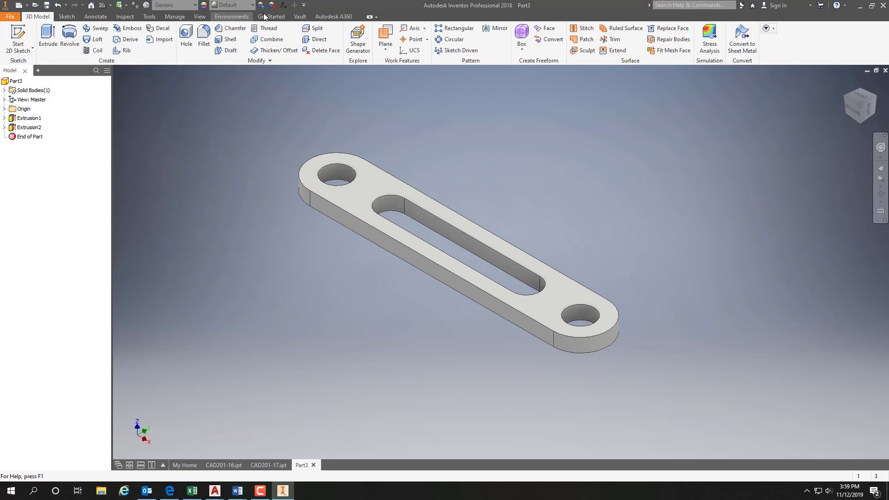
Apply the Chrome - Polished Blue appearance to the plate.
left_click(253, 5)
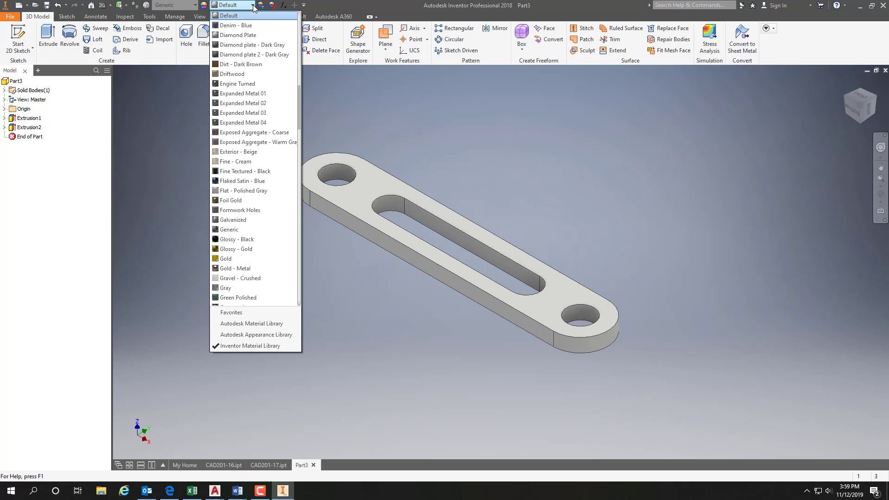
left_click_drag(300, 113, 299, 61)
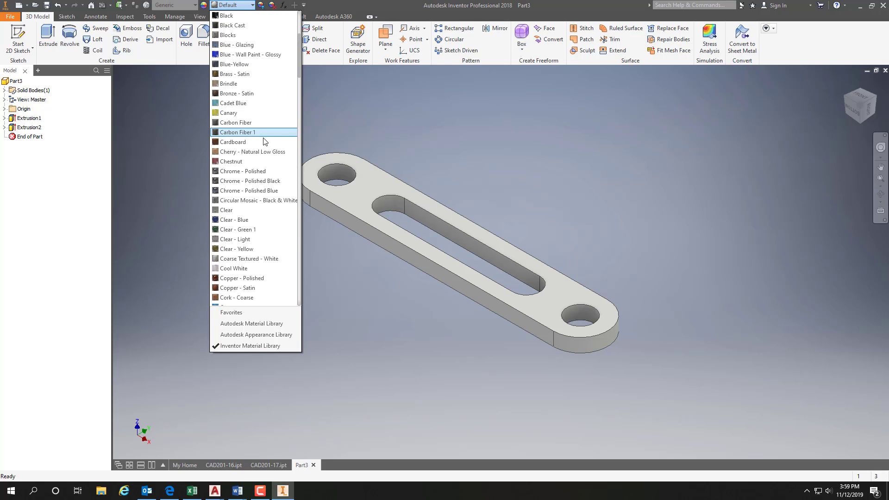
left_click(257, 191)
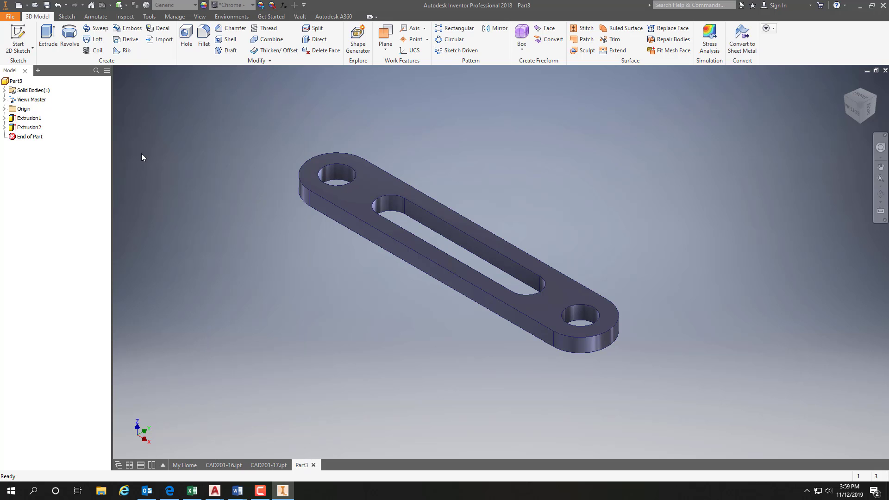
Save the part as CAD201-18 in the same folder as CAD201-17.
left_click(12, 19)
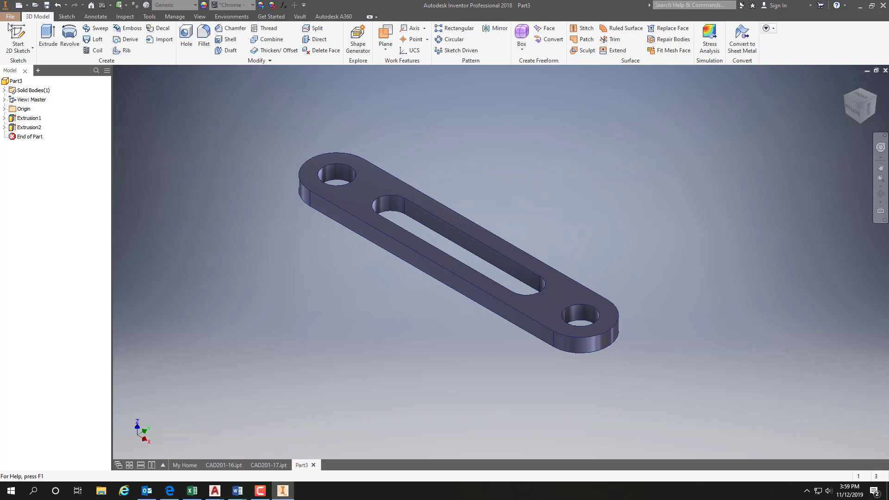
left_click(27, 119)
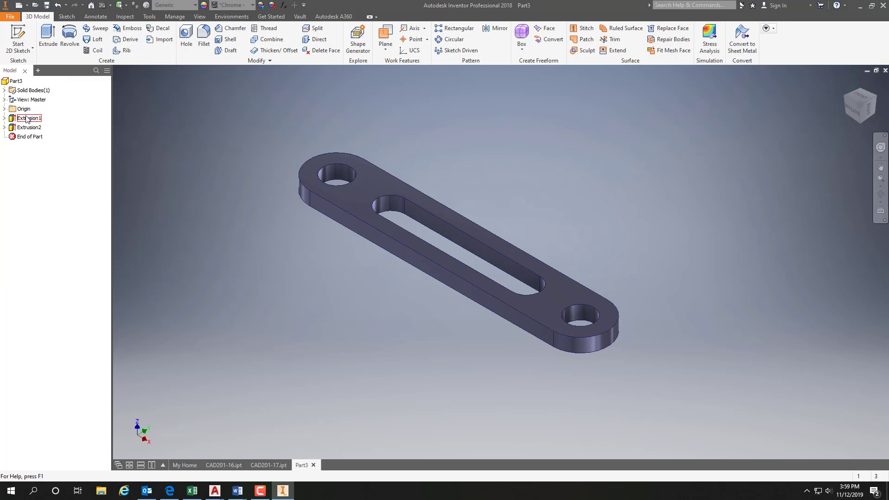
left_click(427, 221)
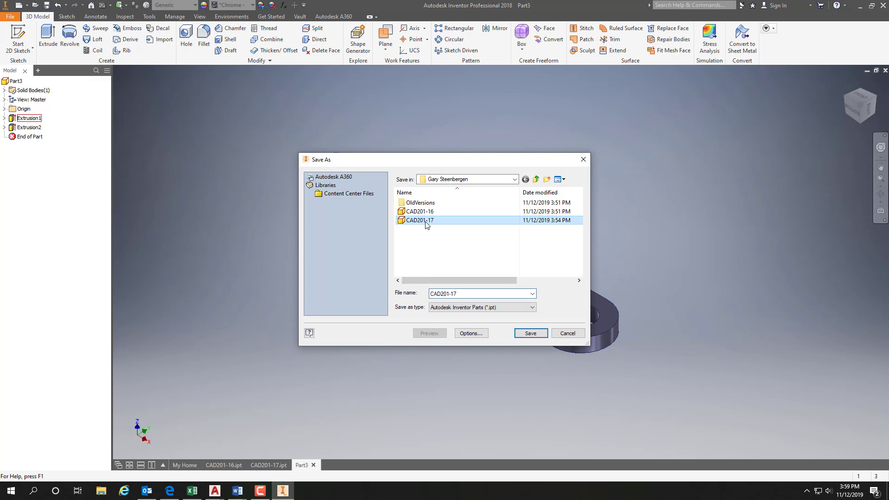
left_click(465, 294)
left_click(465, 295)
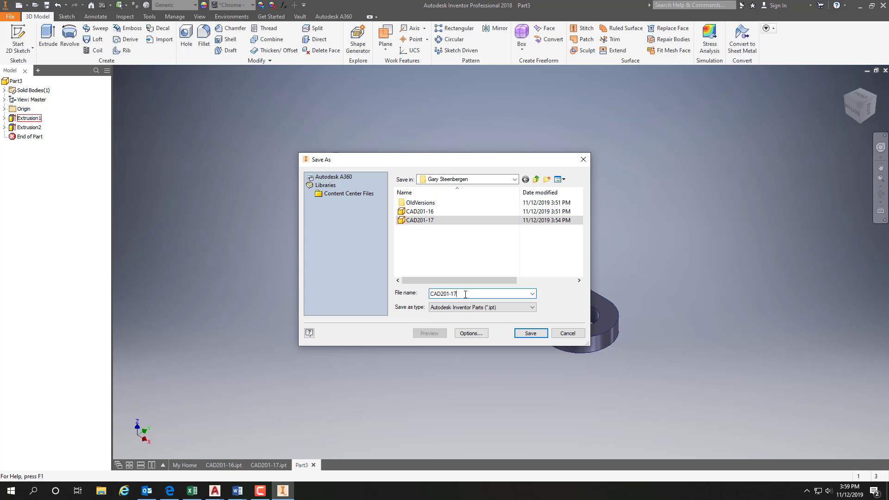
key("BackSpace")
type("8")
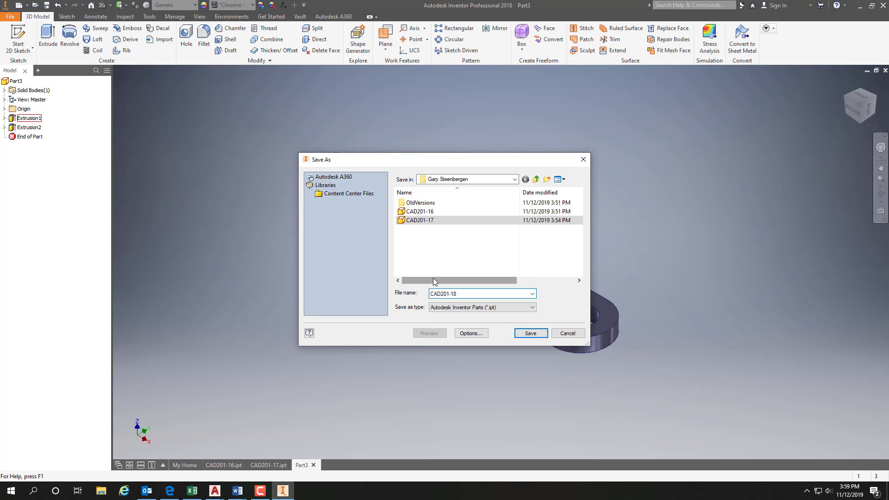
left_click(530, 334)
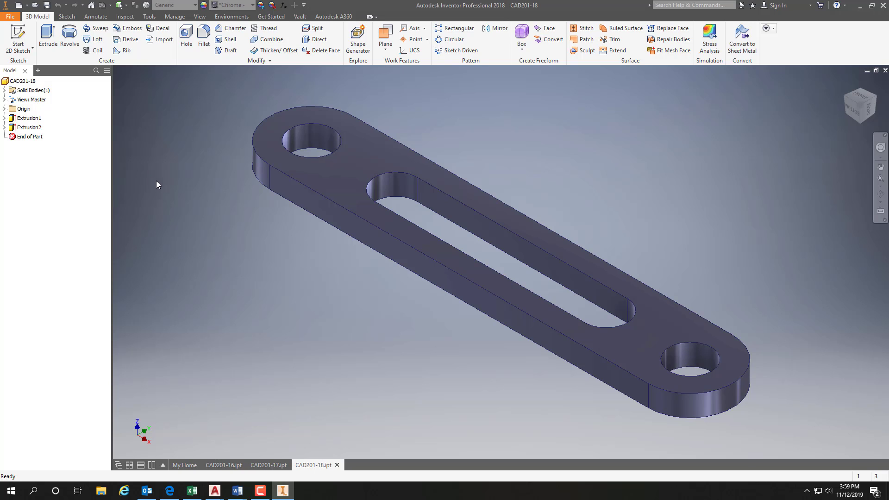
Create a new part from the metric Standard (mm).ipt template and start a 2D sketch on the XY plane.
left_click(12, 19)
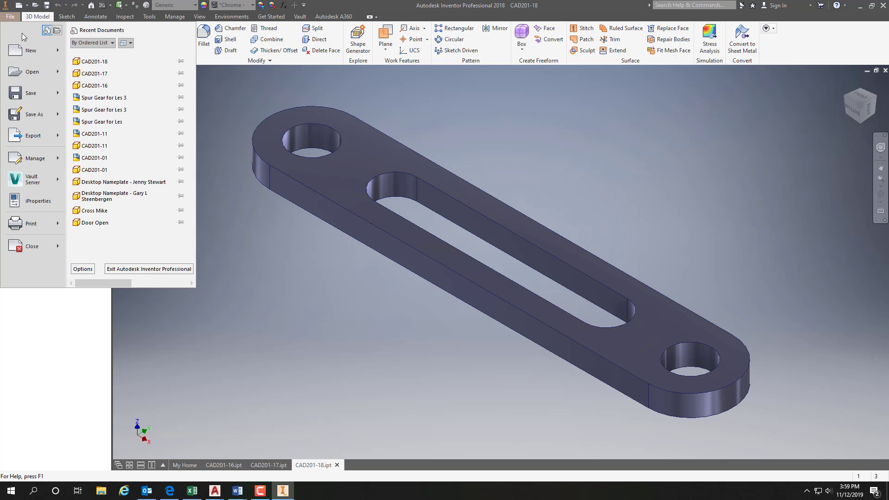
left_click(35, 56)
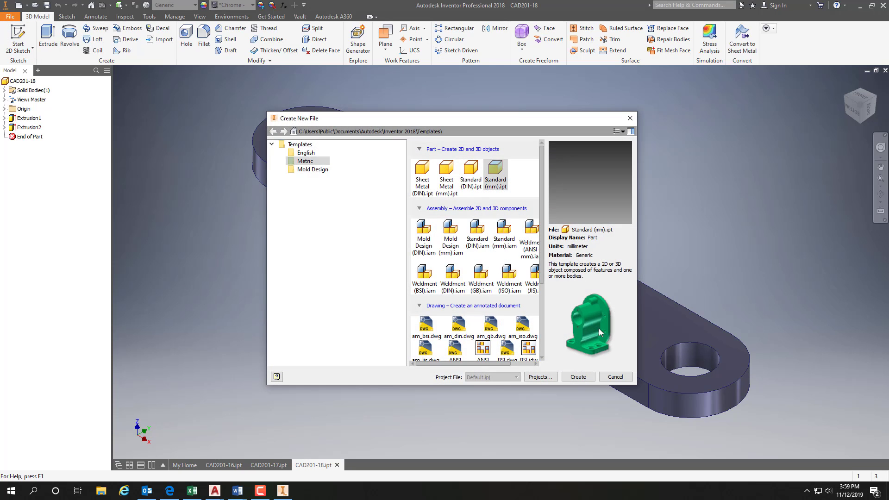
left_click(577, 378)
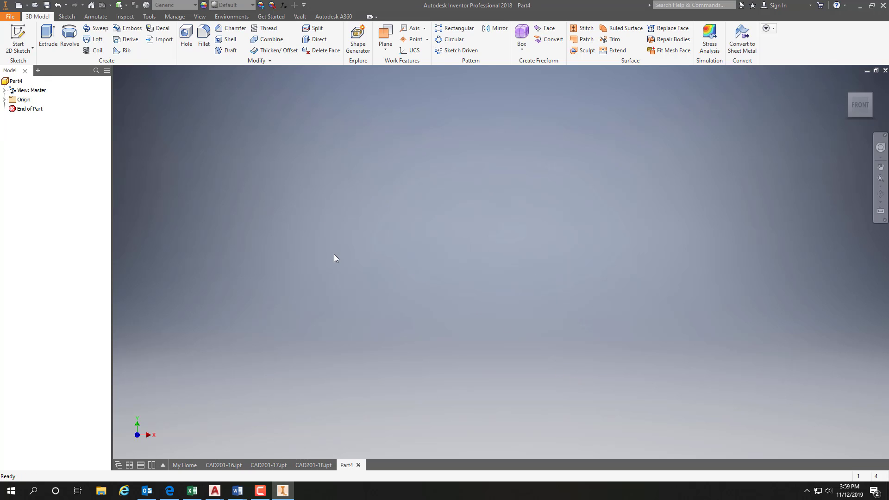
left_click(19, 48)
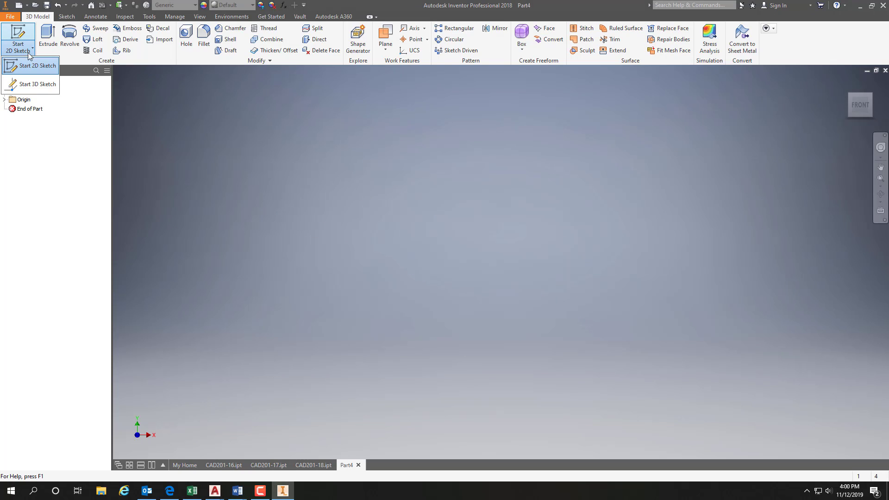
left_click(43, 69)
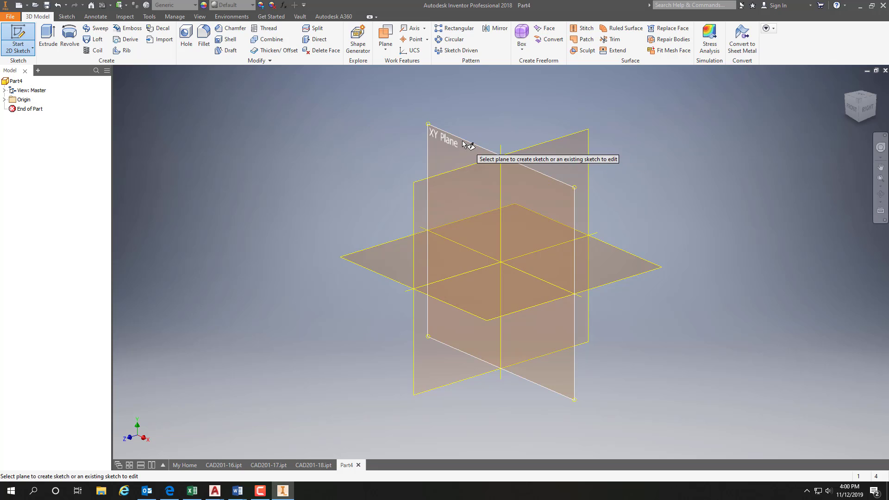
left_click(461, 140)
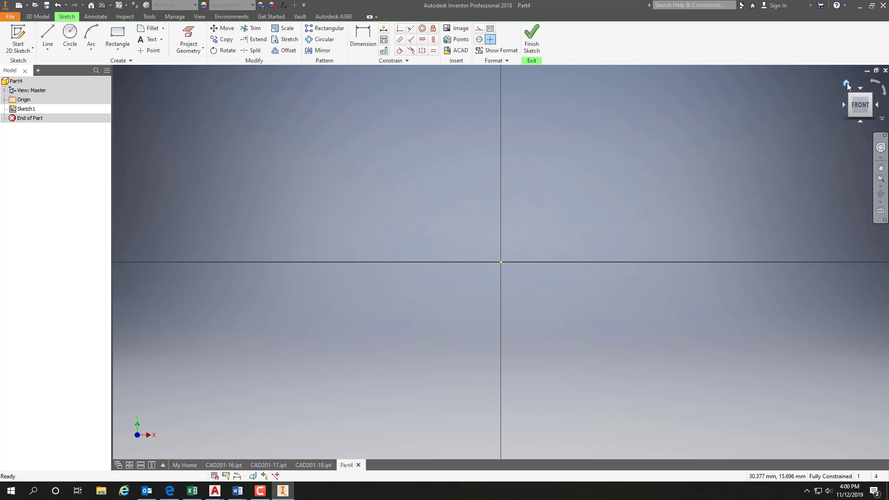
left_click(846, 84)
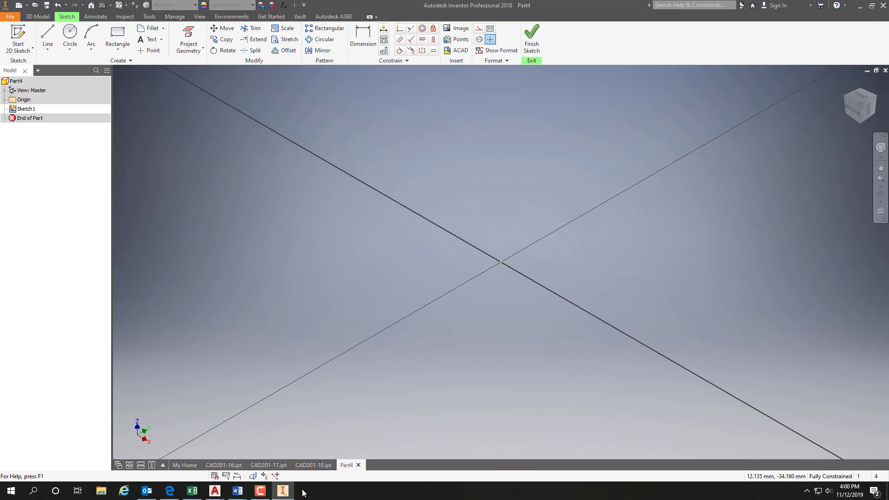
Sketch a rectangle about 28 mm by 7 mm with one corner at the origin.
mouse_move(303, 466)
left_click(115, 34)
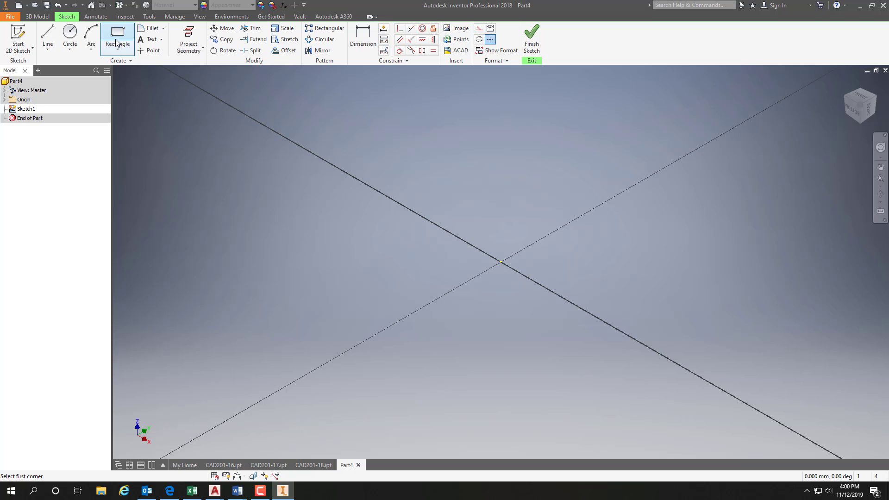
left_click(501, 262)
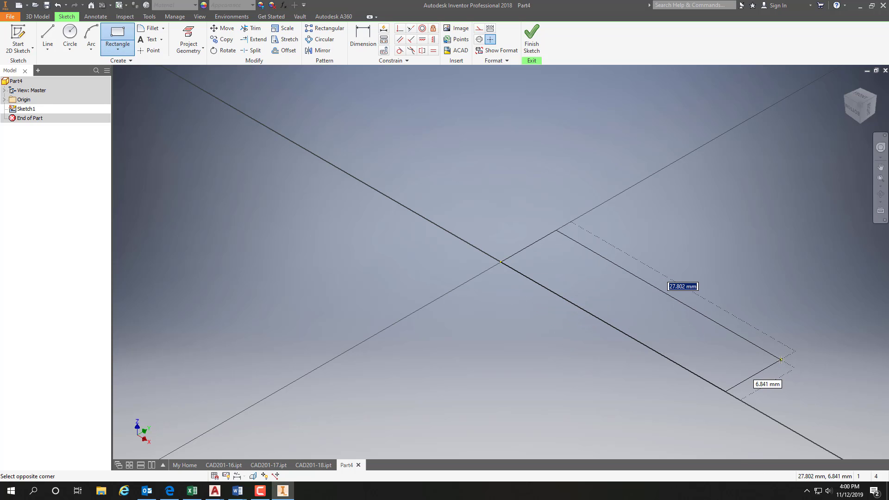
left_click(781, 361)
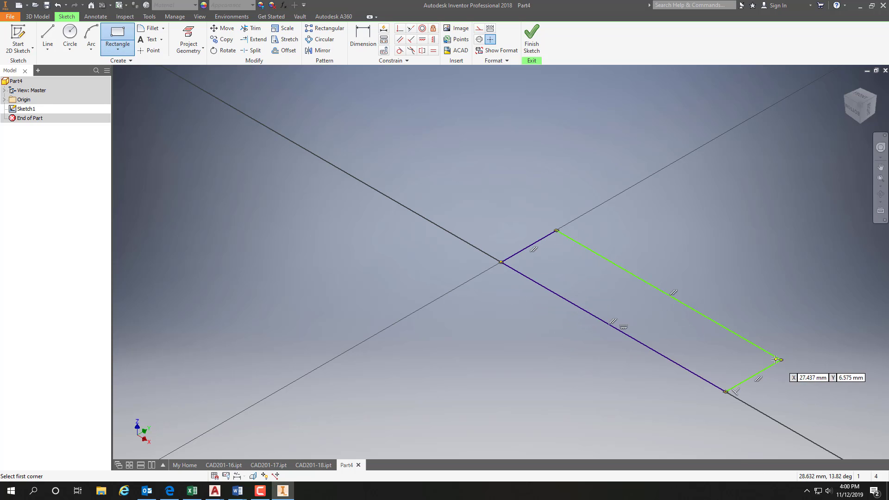
Dimension the rectangle's long edge to 100 mm and its short edge to 20 mm.
left_click(363, 38)
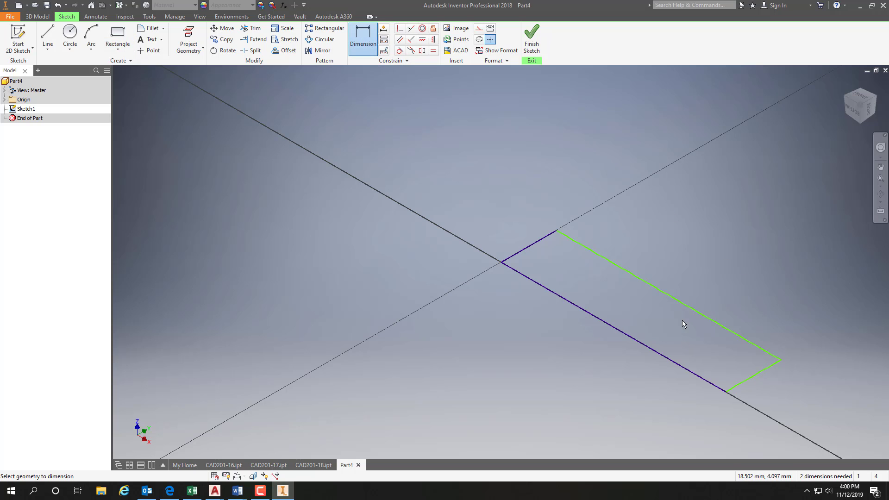
left_click(679, 302)
left_click(686, 285)
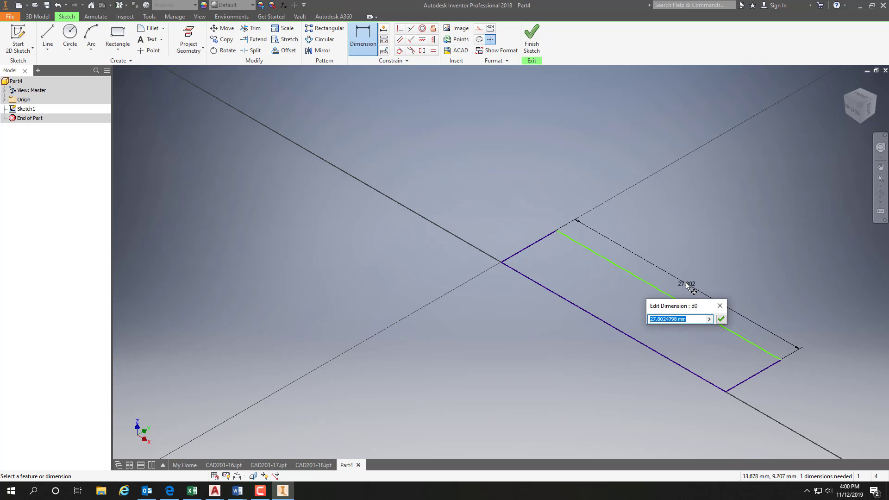
type("100")
key("Return")
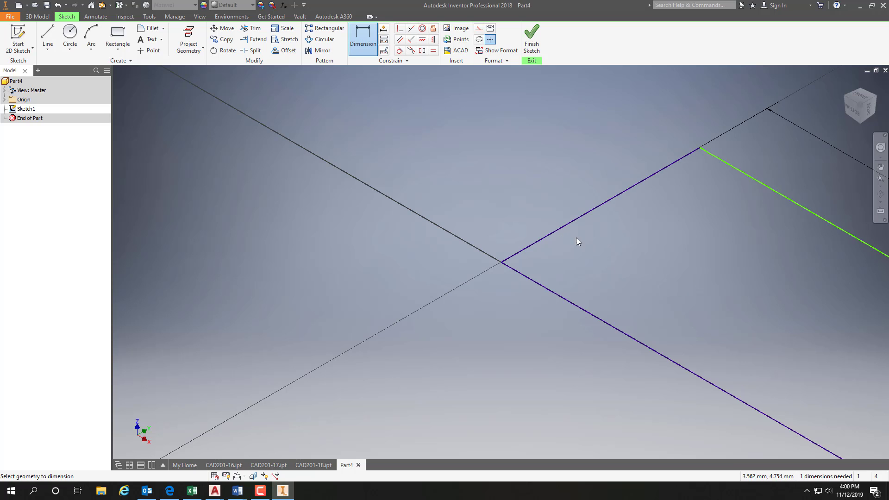
left_click(593, 210)
left_click(564, 186)
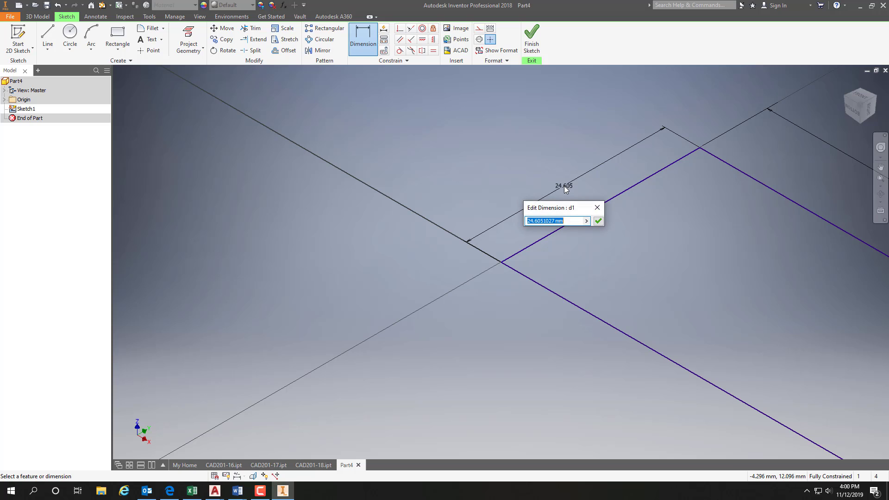
type("20")
key("Return")
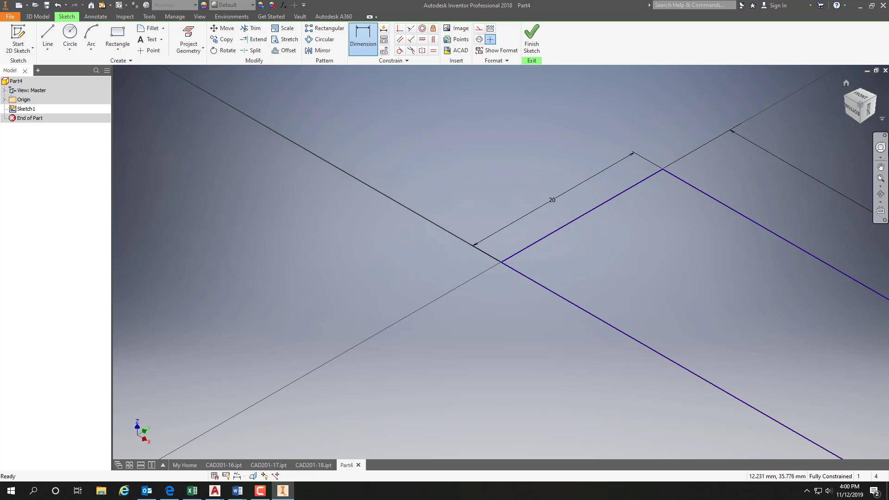
left_click(846, 82)
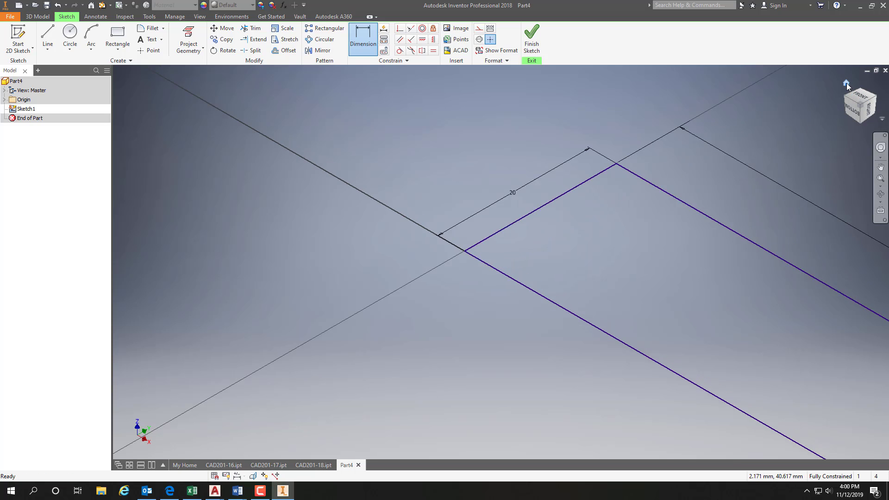
Draw a circle about 18 mm in diameter centred on each short edge of the rectangle, passing through the edge's upper corner.
left_click(70, 37)
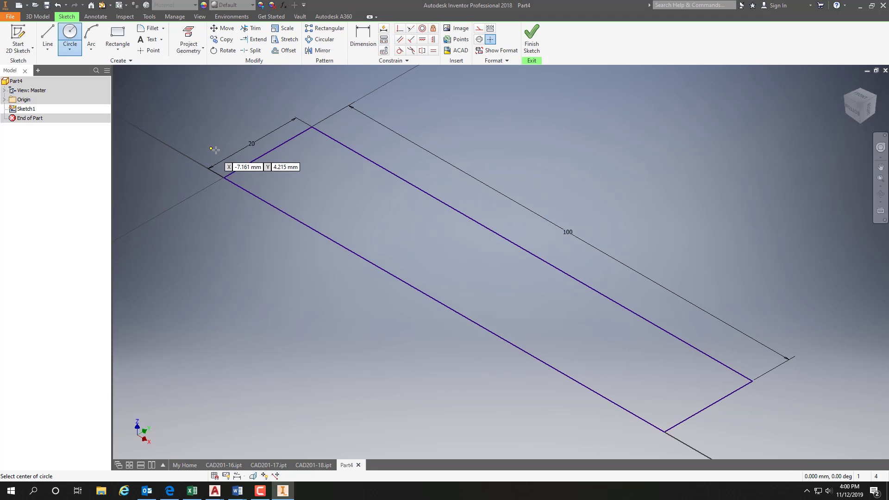
left_click(273, 150)
type("20")
key("Return")
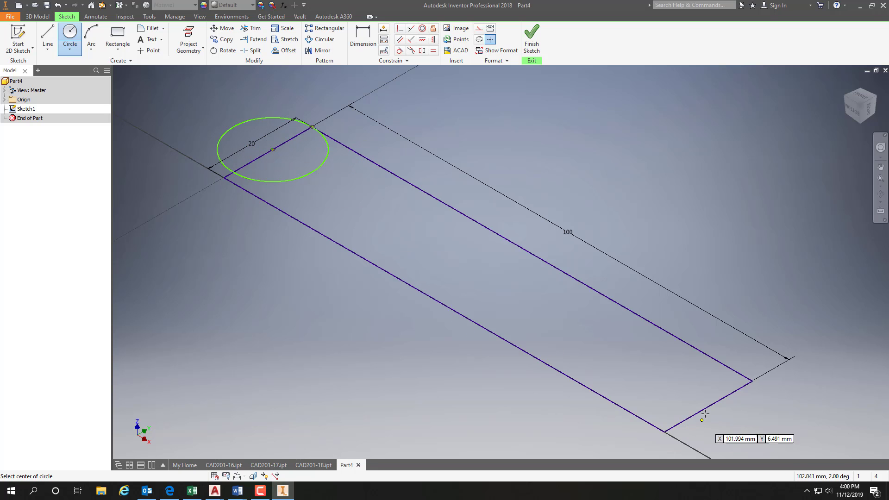
left_click(715, 405)
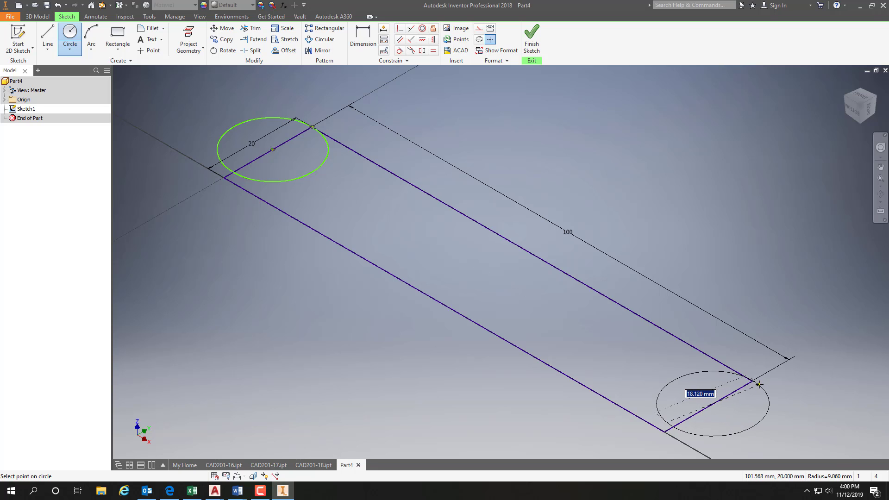
left_click(754, 380)
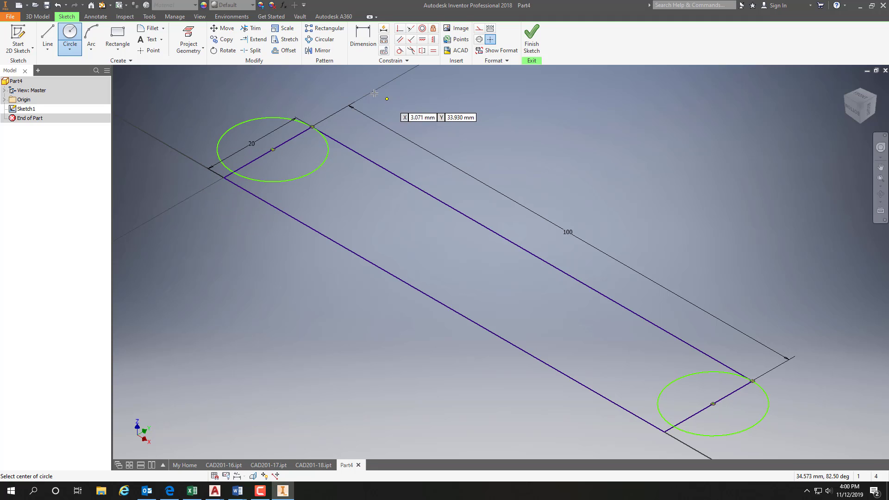
left_click(362, 37)
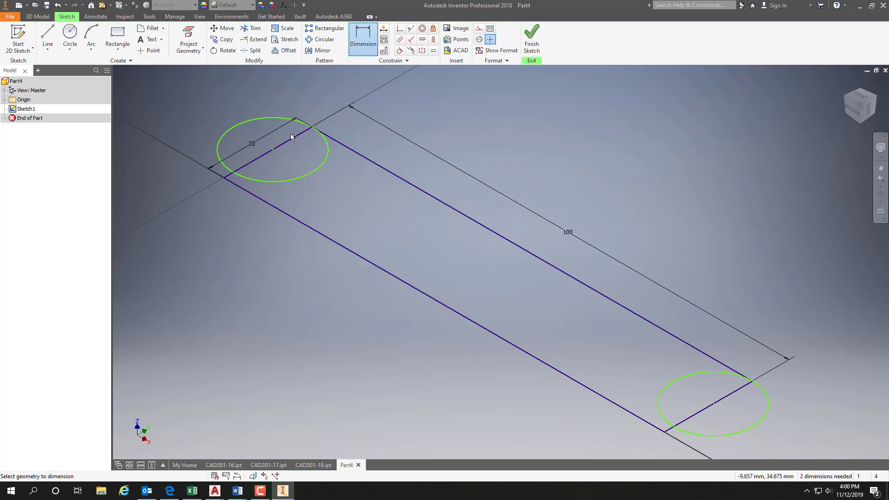
left_click(231, 181)
left_click(233, 174)
key("Escape")
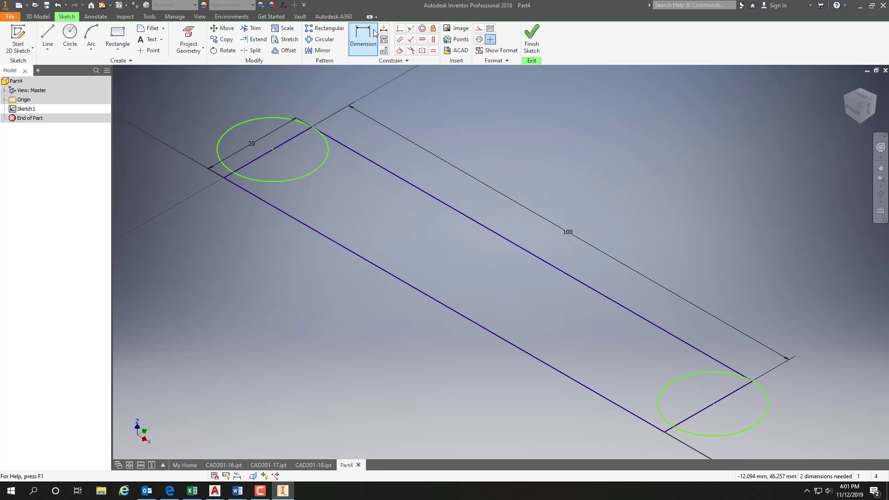
Dimension the centre of the circle nearest the origin 10 mm from the rectangle's lower long edge.
left_click(350, 55)
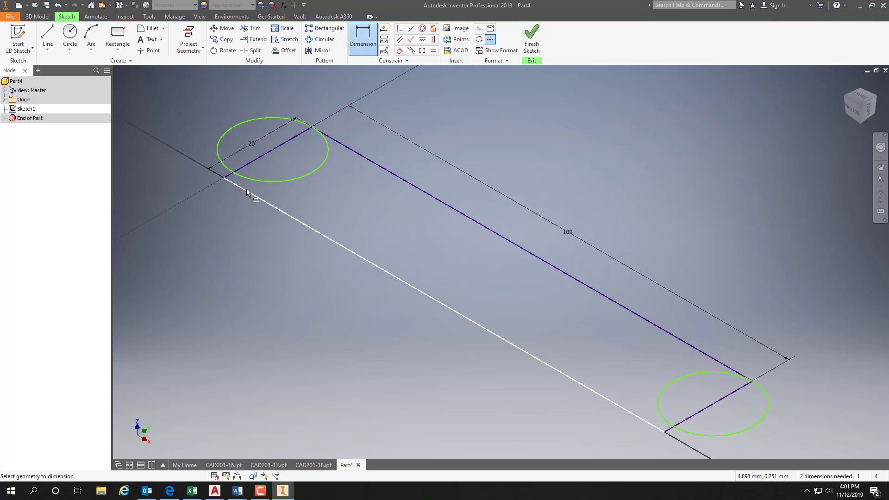
left_click(247, 189)
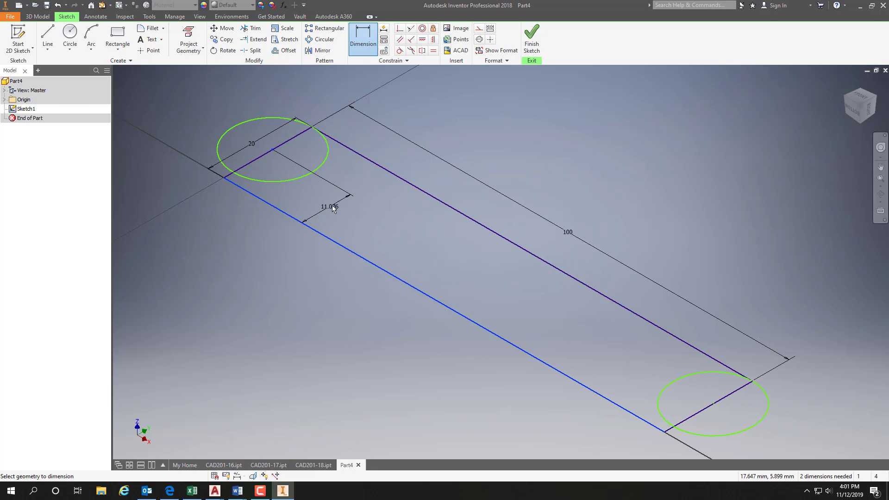
left_click(332, 204)
type("10")
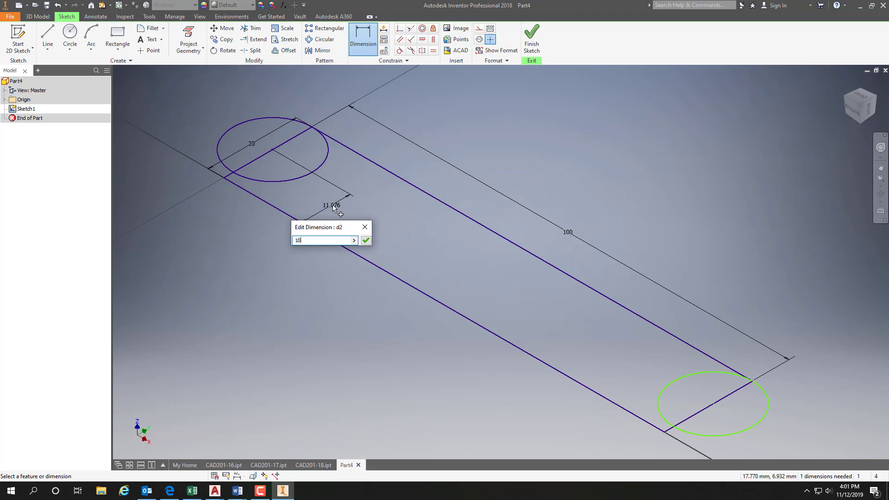
key("Return")
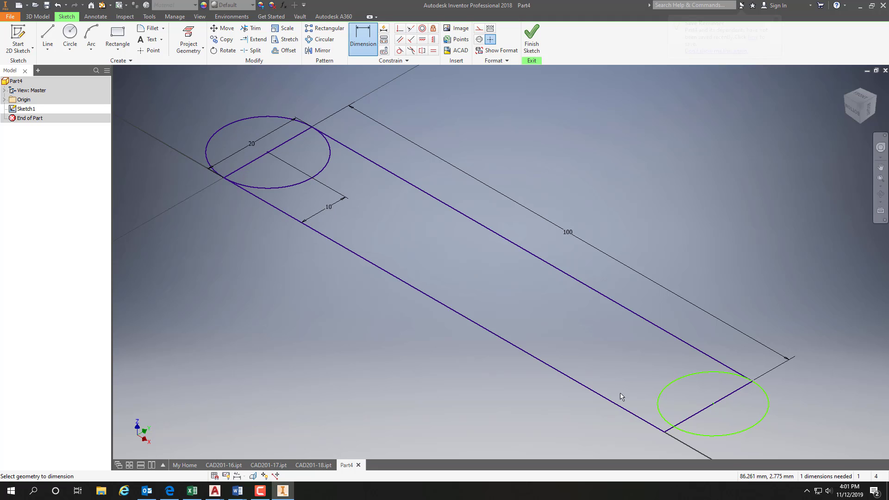
Dimension the centre of the circle at the far end 10 mm from the lower long edge and finish the sketch.
left_click(649, 420)
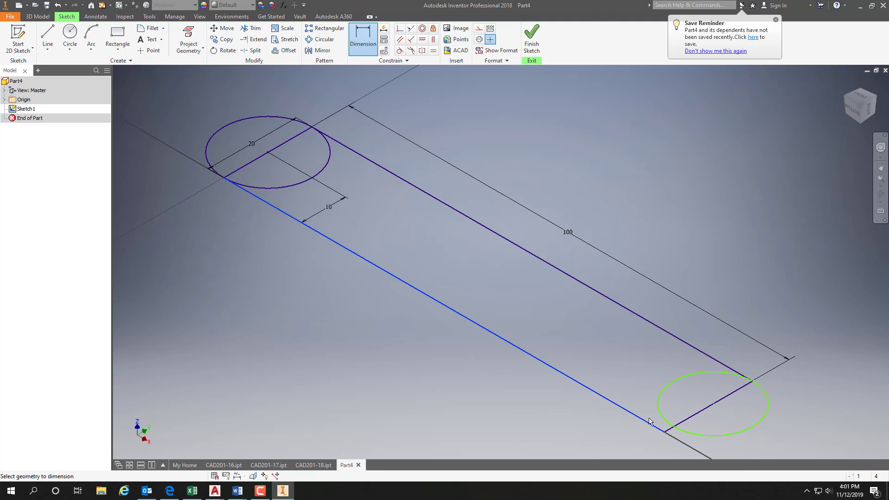
left_click(714, 406)
left_click(625, 379)
type("1")
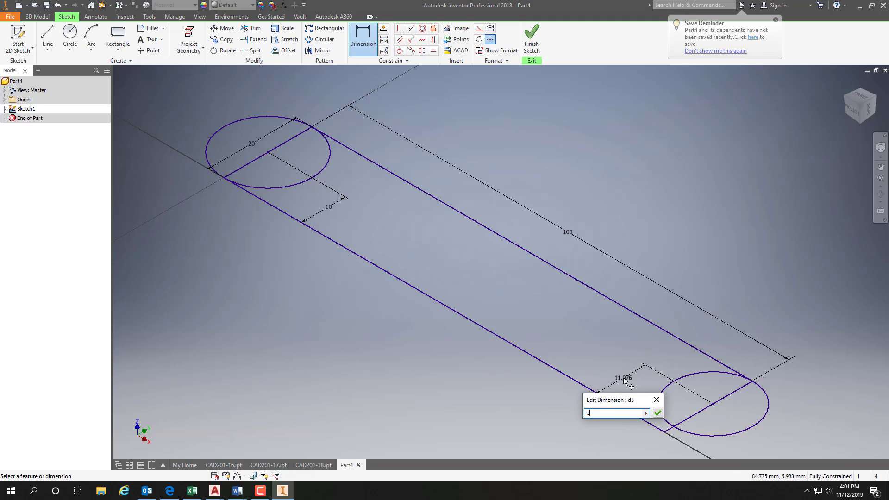
type("0")
key("Return")
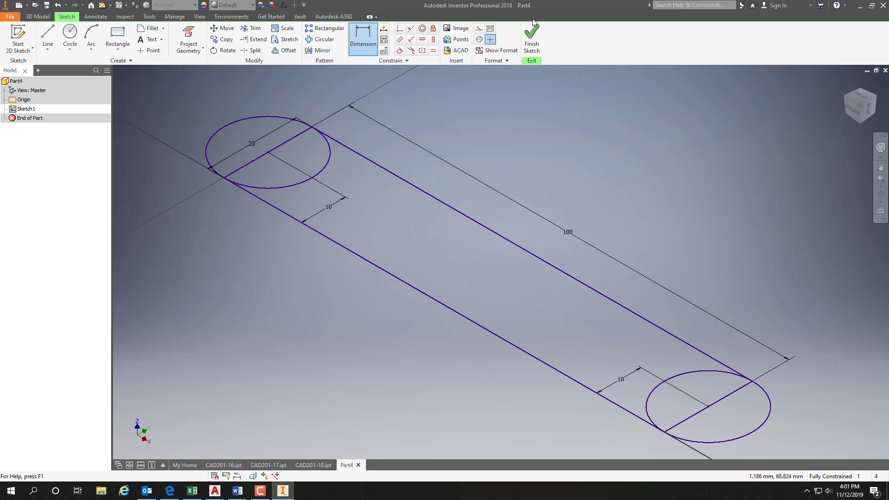
left_click(536, 42)
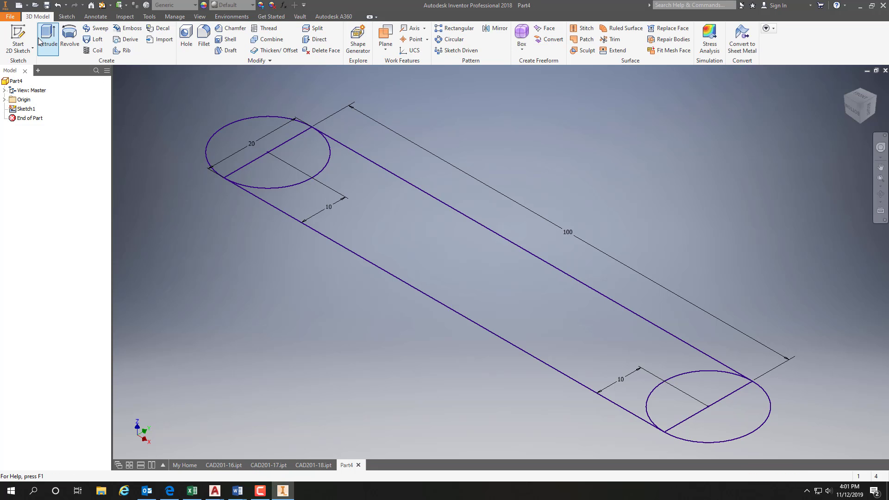
Extrude the rectangle together with both end circles into a solid plate with rounded ends.
left_click(47, 40)
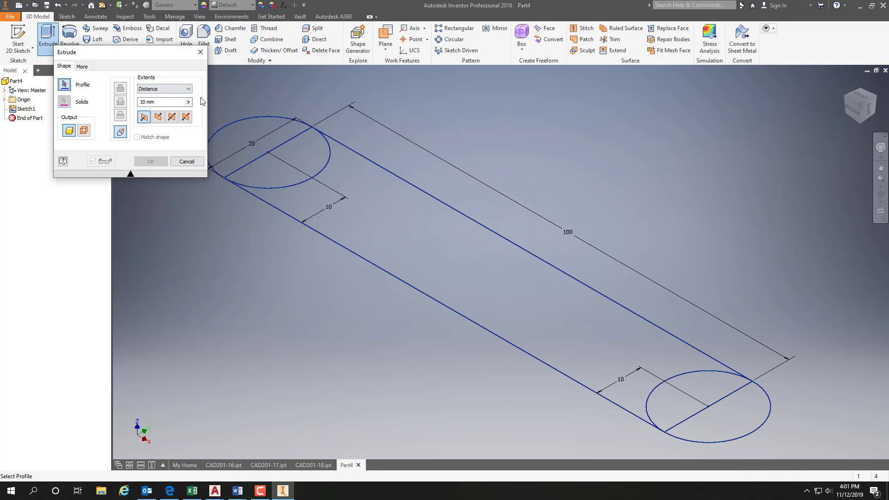
left_click(243, 125)
left_click(509, 271)
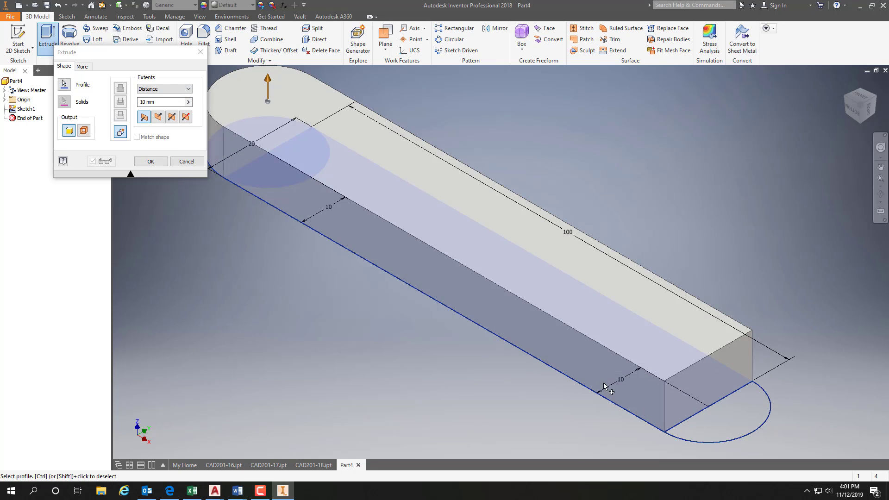
left_click(736, 414)
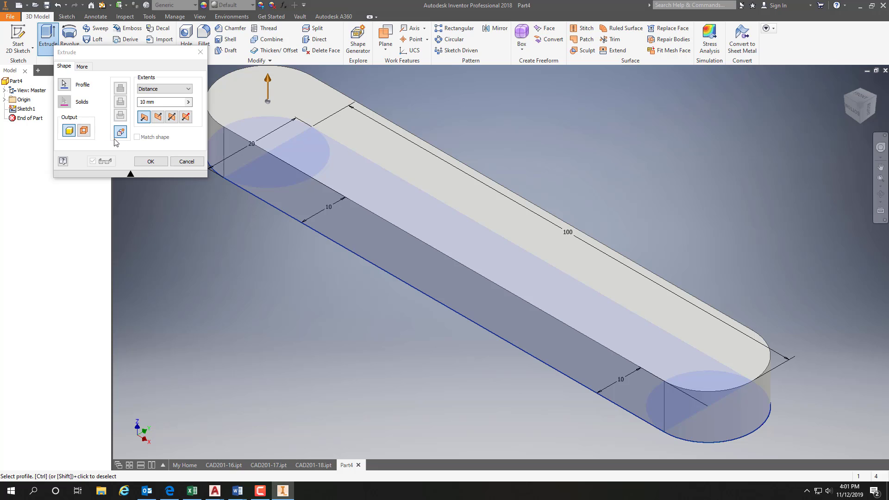
left_click(171, 103)
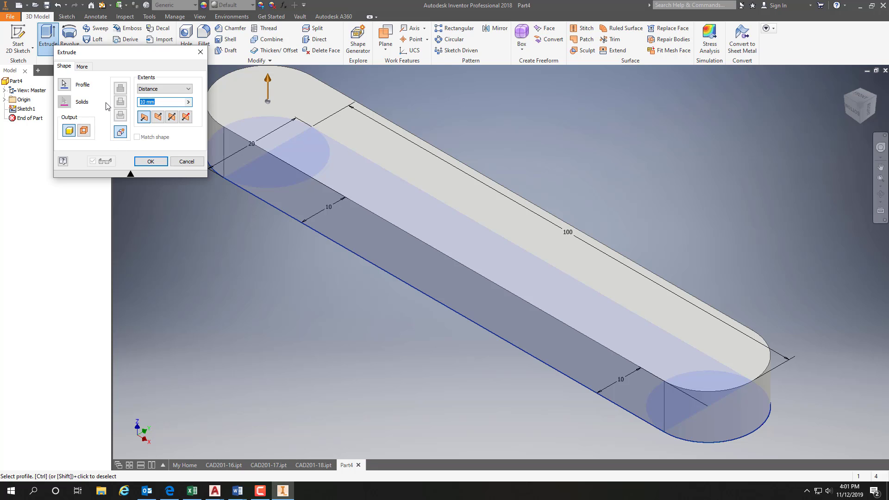
left_click(151, 161)
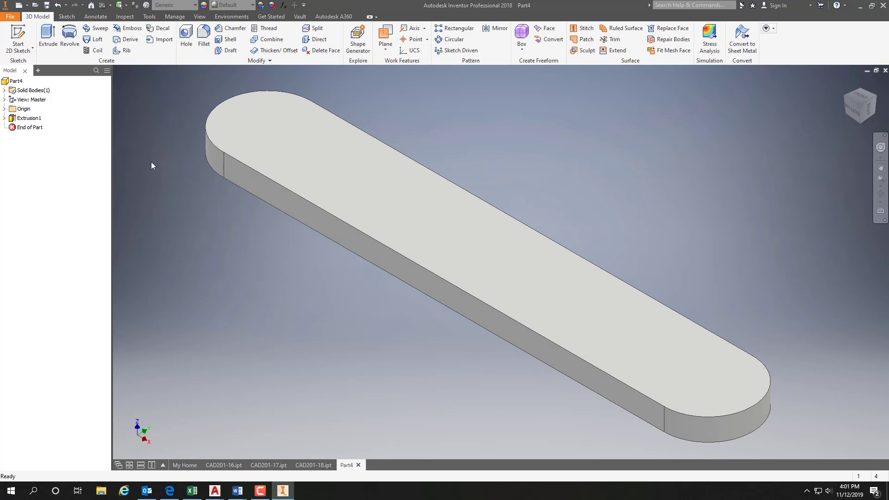
Start a sketch on the plate's large flat face and draw a 10 mm diameter circle centred in the rounded end at the origin.
left_click(21, 48)
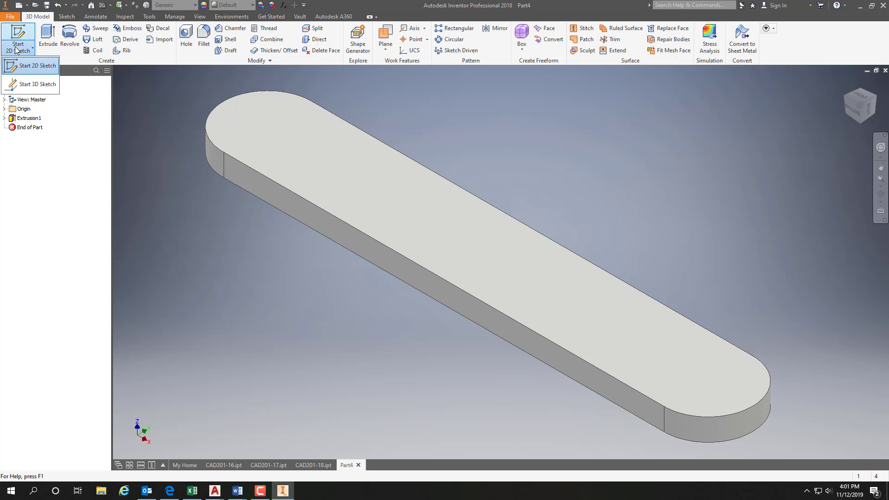
left_click(36, 67)
left_click(346, 162)
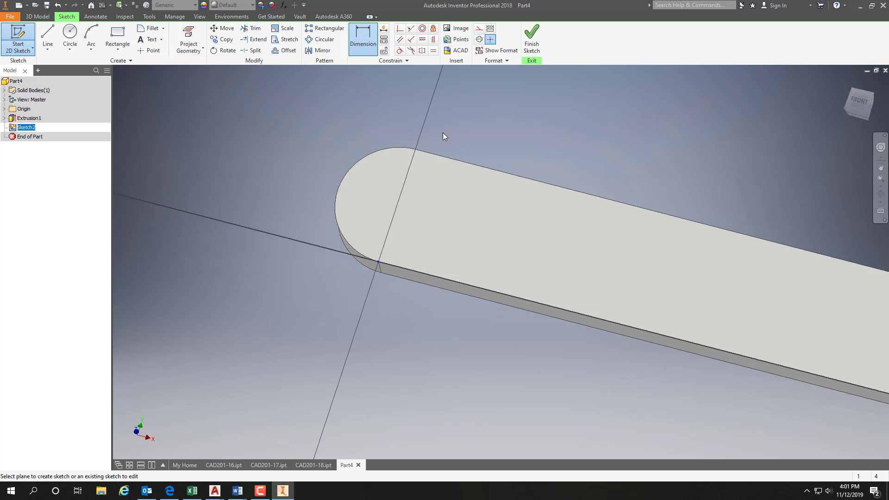
mouse_move(711, 195)
middle_mouse_down()
mouse_move(491, 241)
mouse_move(389, 274)
middle_mouse_up()
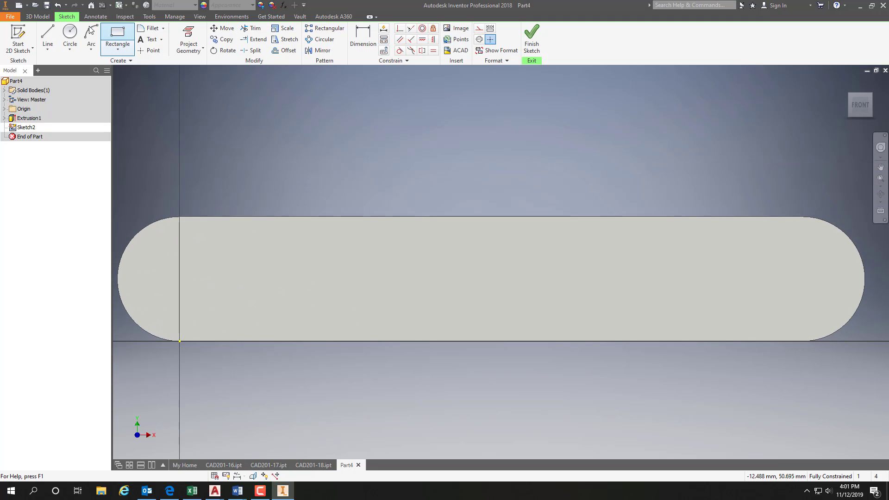
left_click(70, 35)
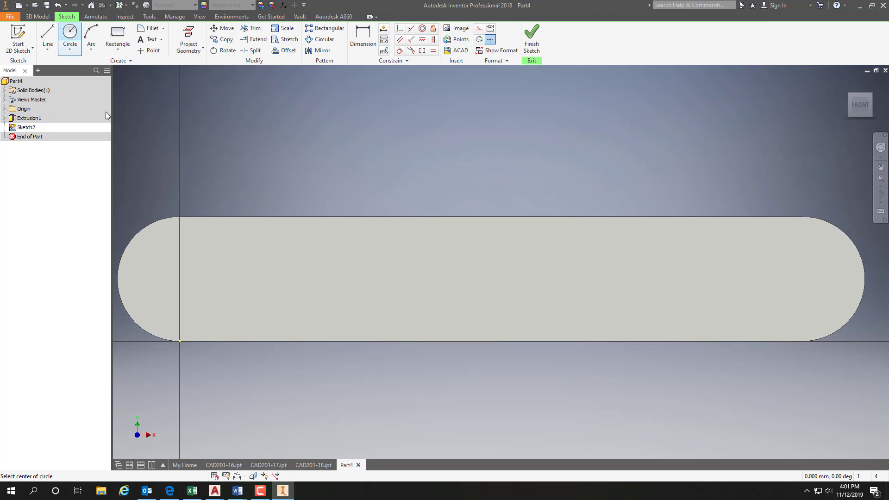
left_click(180, 281)
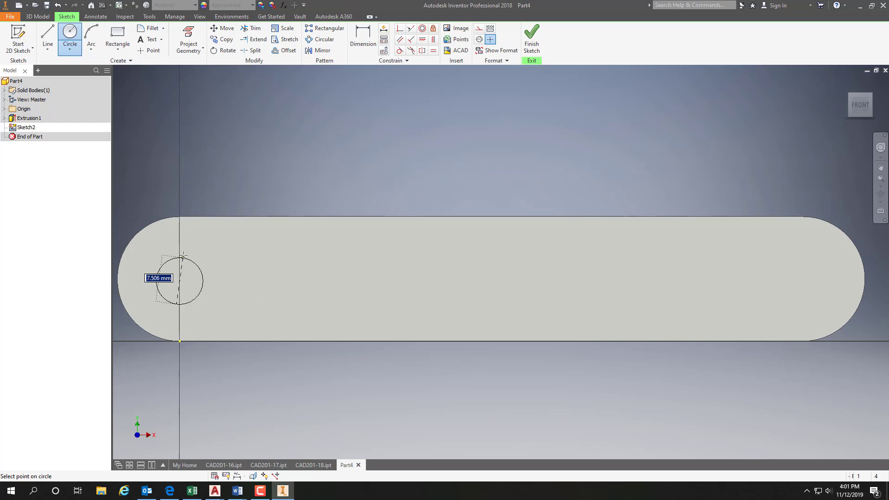
type("10")
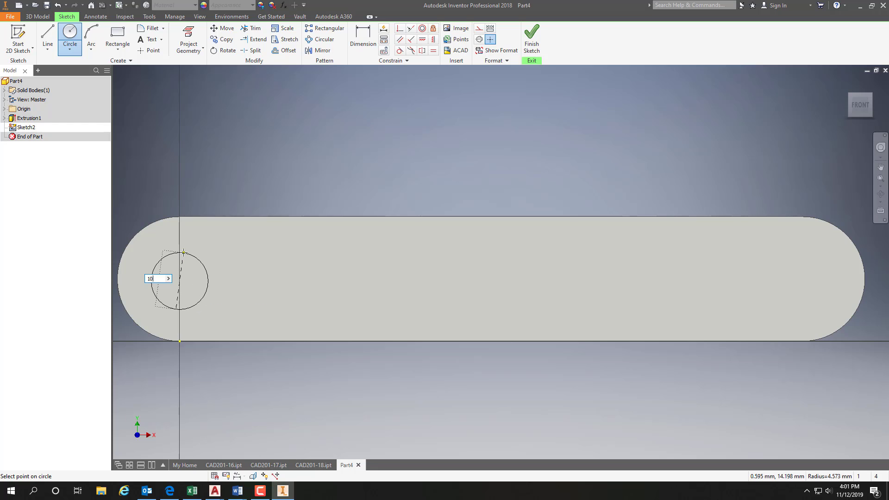
key("Return")
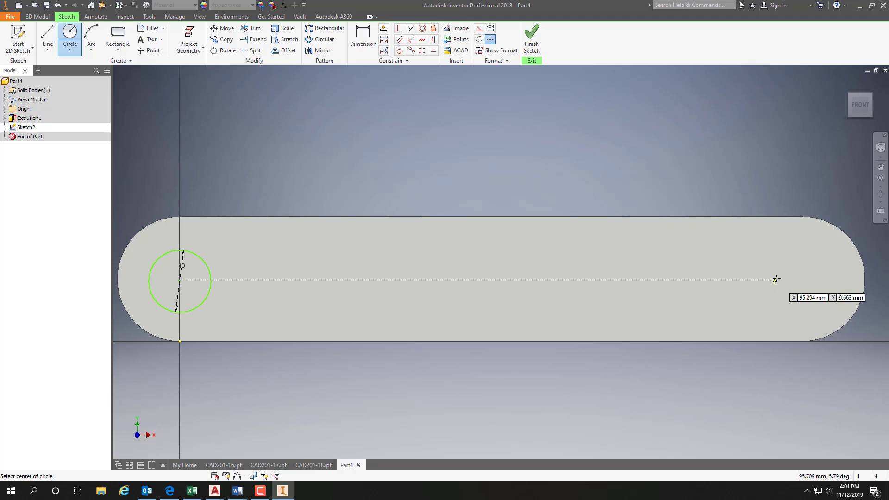
Draw a 10 mm diameter circle in the plate's far rounded end, level with the first circle.
left_click(808, 281)
type("1")
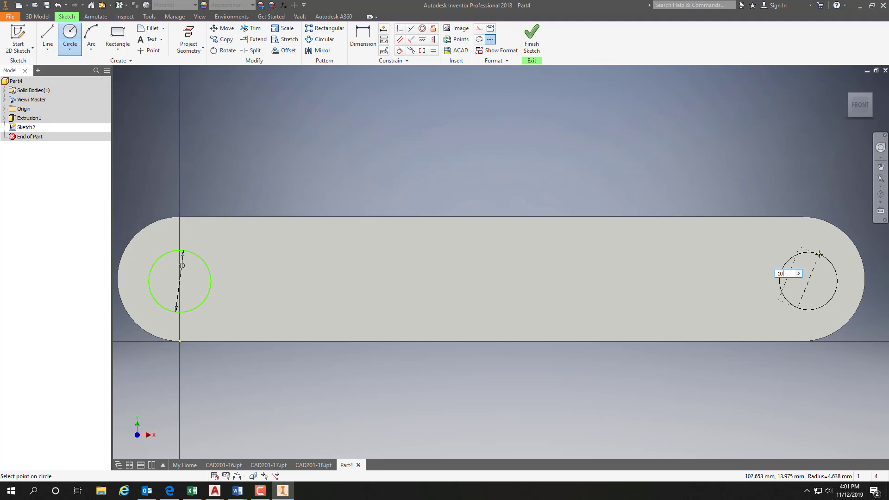
type("0")
key("Return")
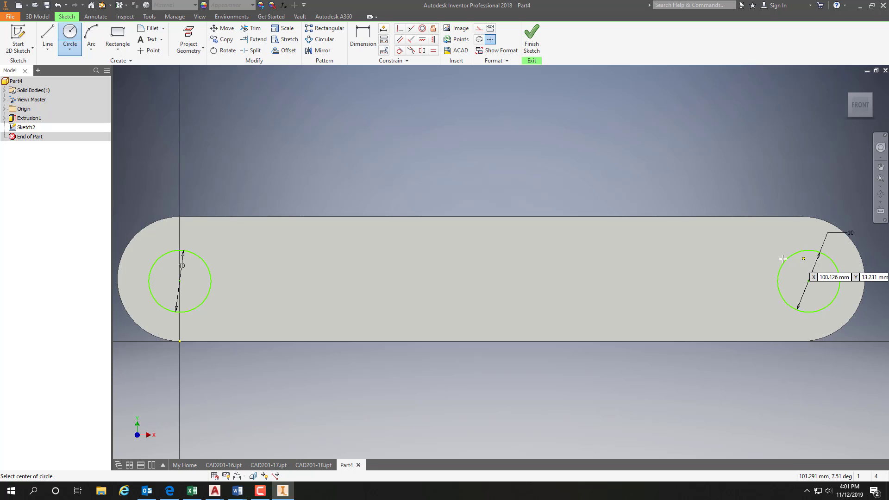
Draw a third 10 mm diameter circle about 17 mm from the origin-end circle, toward the middle of the plate.
left_click(289, 282)
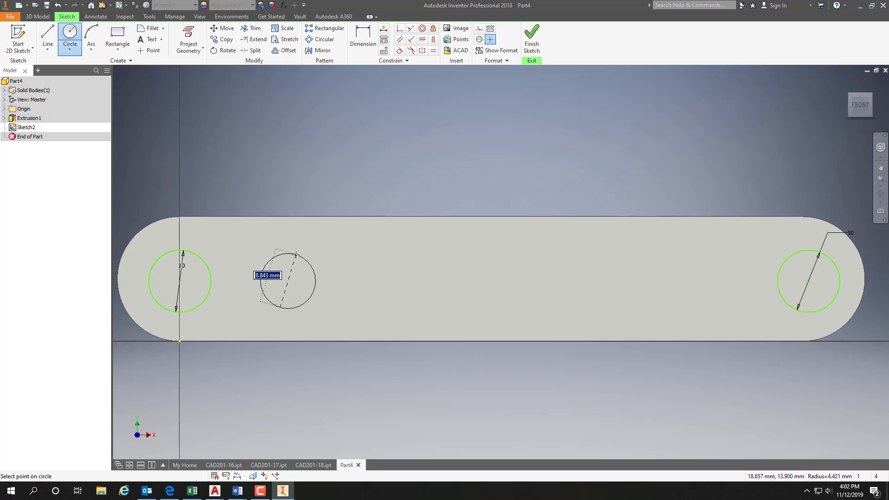
type("10")
key("Return")
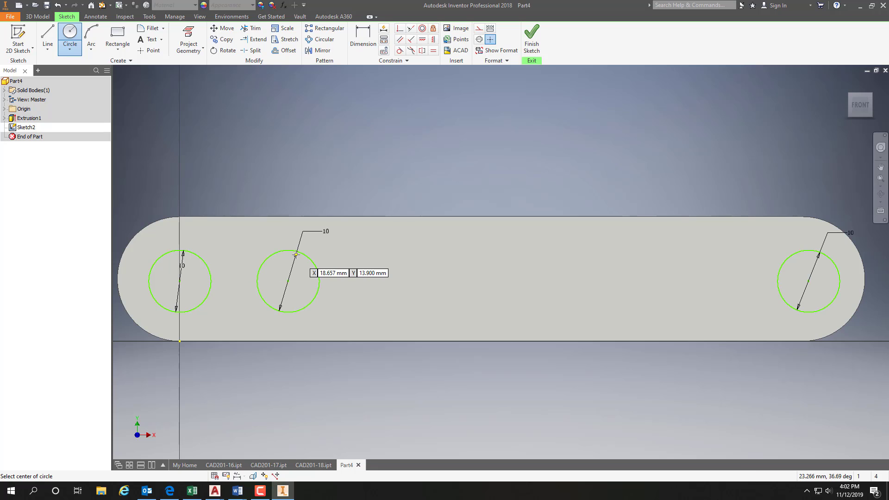
Outline the slot with a rectangle about 59 mm long spanning the third circle's height, and a matching circle centred on its far short edge.
left_click(119, 32)
left_click(288, 250)
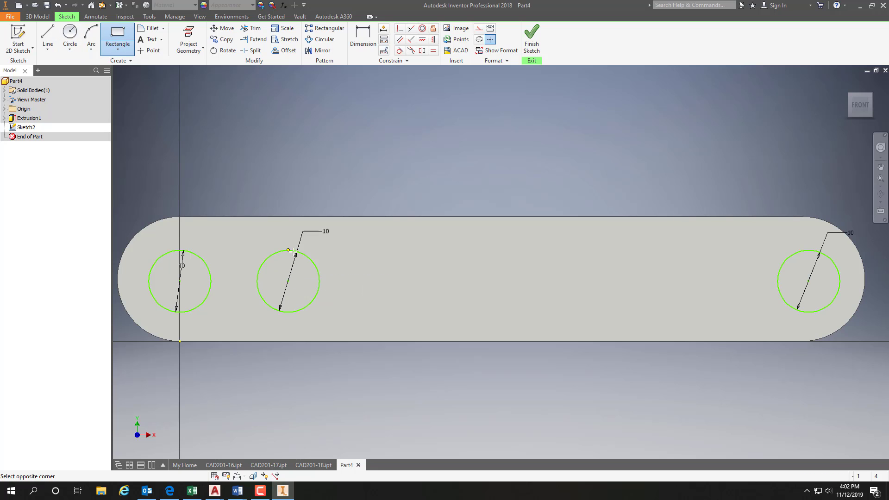
left_click(658, 312)
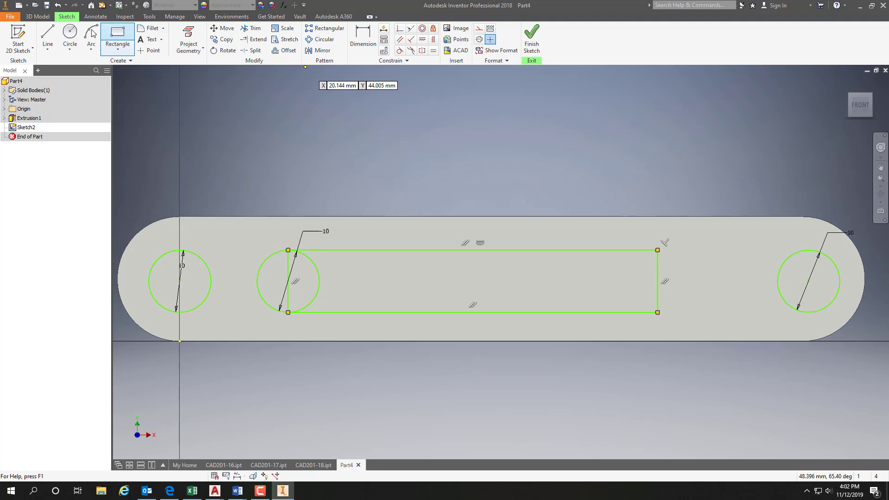
left_click(68, 32)
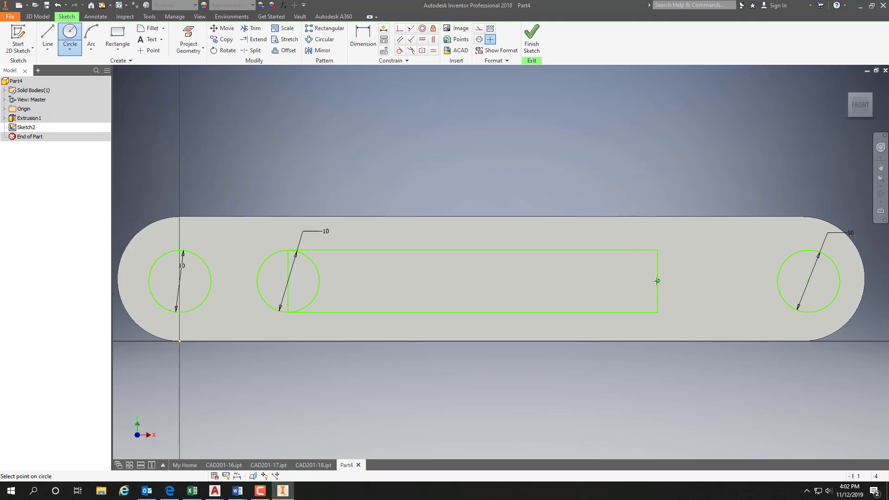
left_click(657, 281)
left_click(658, 250)
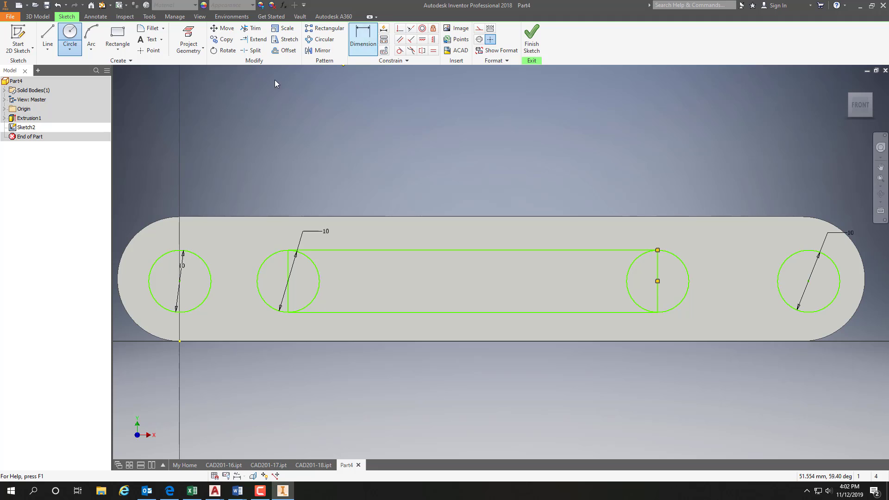
Dimension the origin-end circle's centre 10 mm from the plate's lower long edge.
left_click(363, 37)
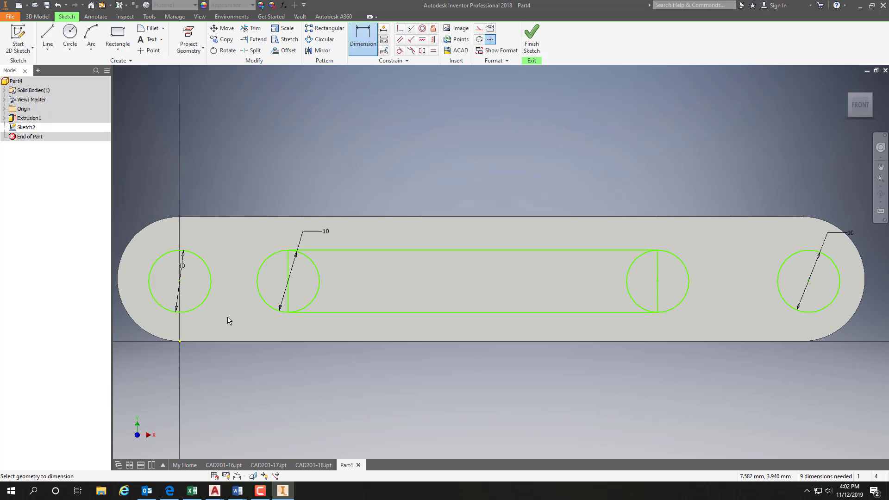
left_click(208, 341)
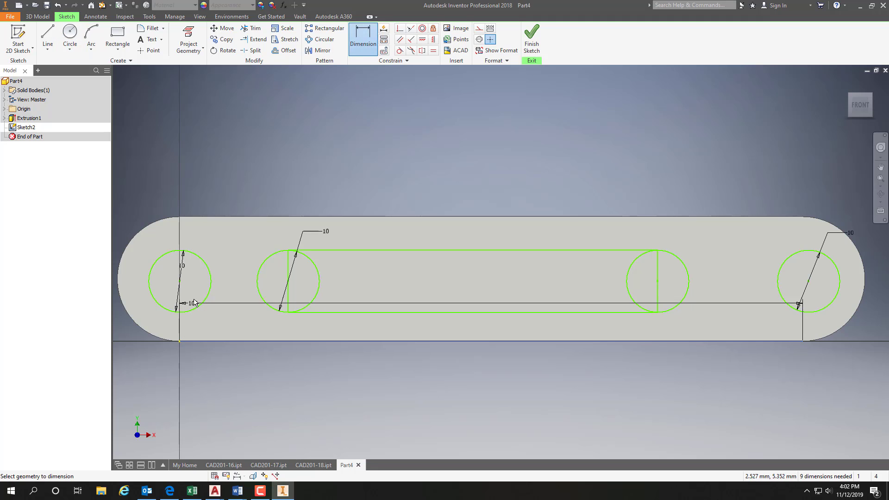
left_click(180, 281)
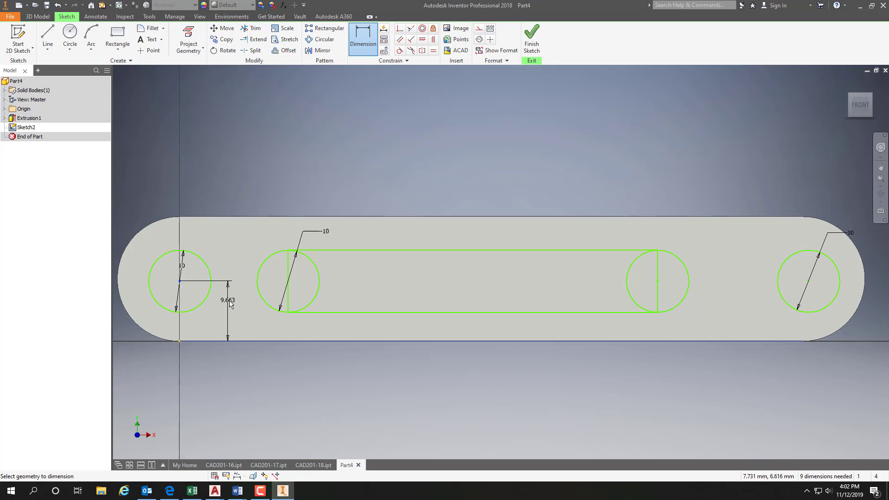
left_click(233, 314)
type("1")
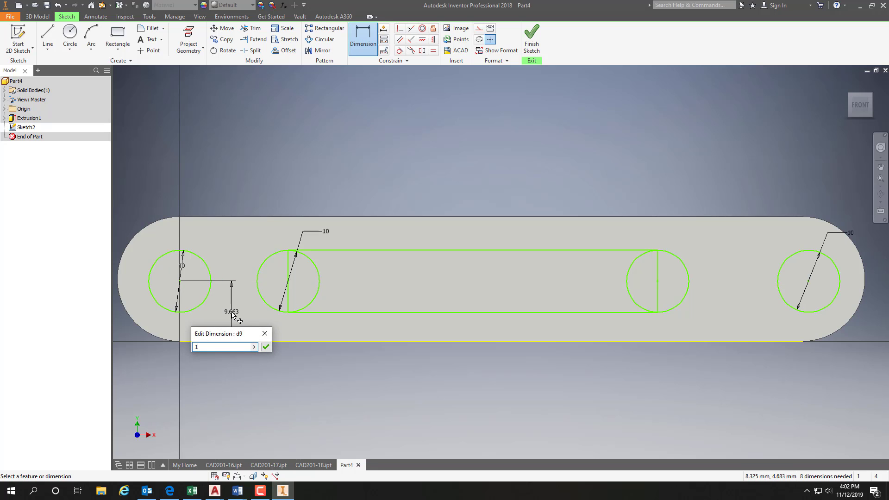
type("0")
key("Return")
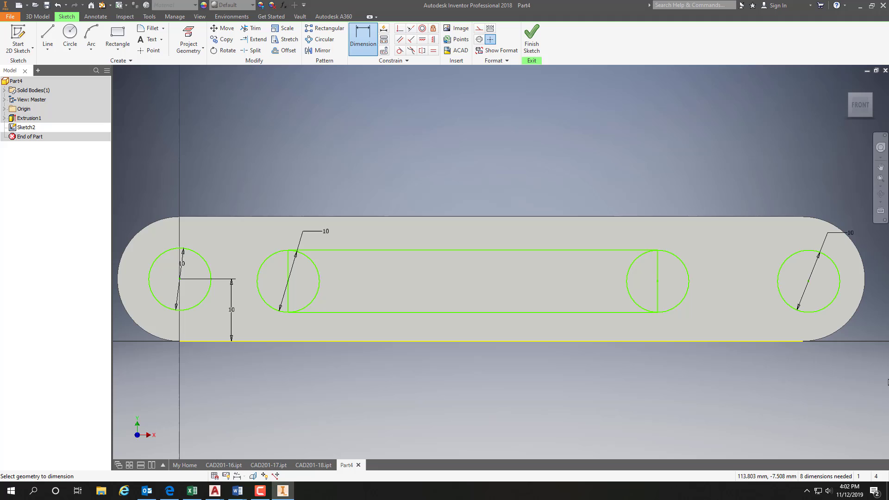
Dimension the far-end circle's centre 10 mm from the plate's lower long edge.
left_click(797, 342)
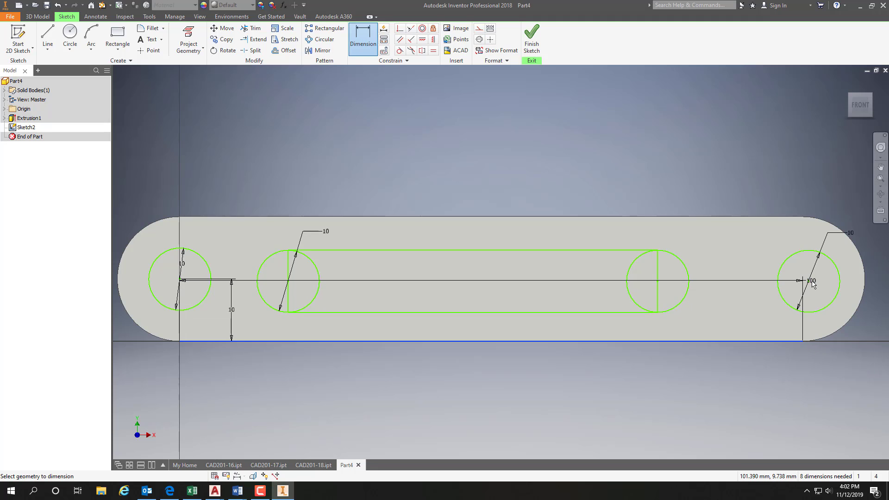
left_click(809, 281)
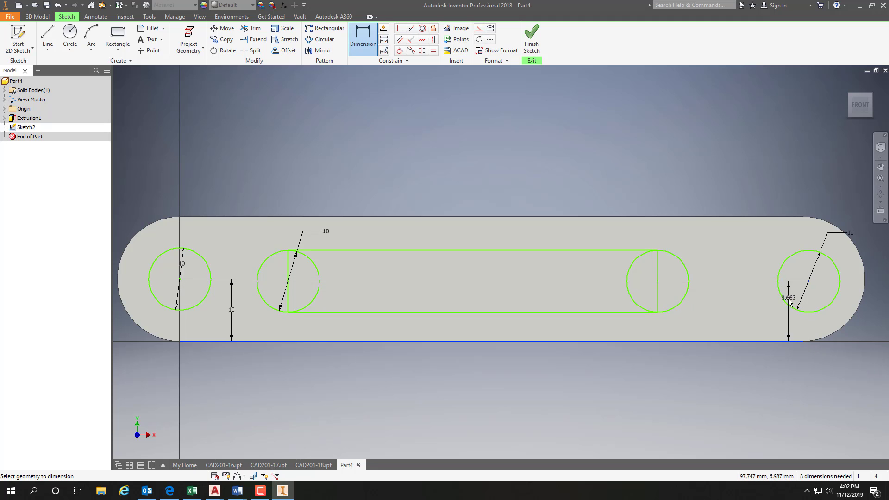
left_click(762, 315)
type("1")
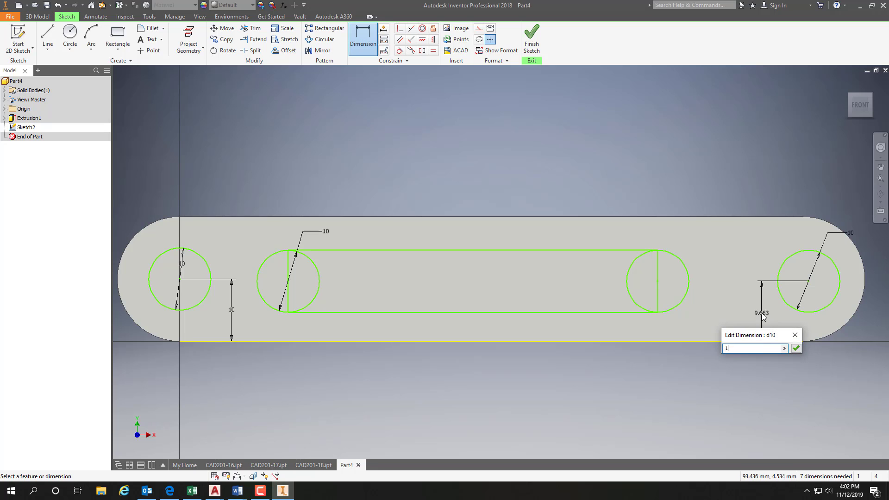
type("0")
key("Return")
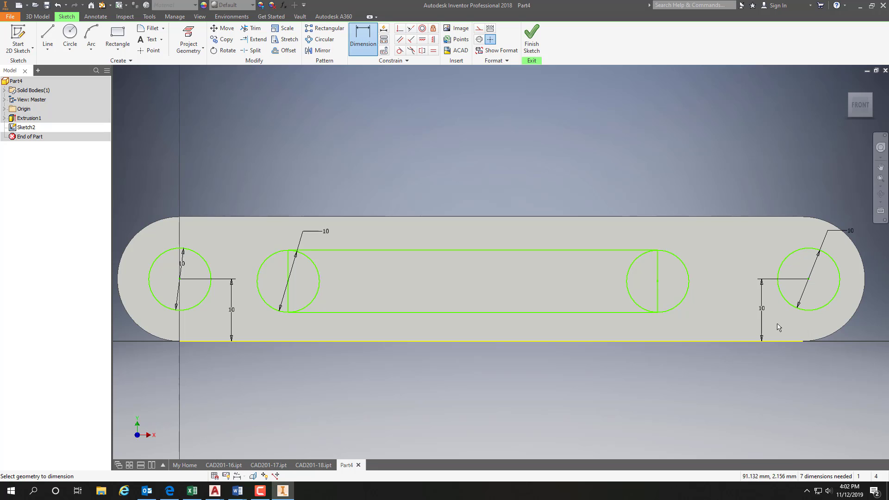
left_click(865, 281)
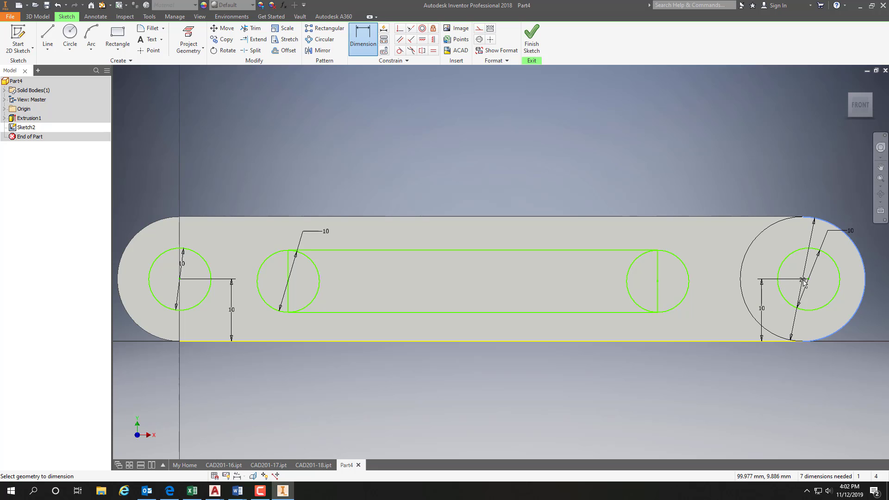
key("Escape")
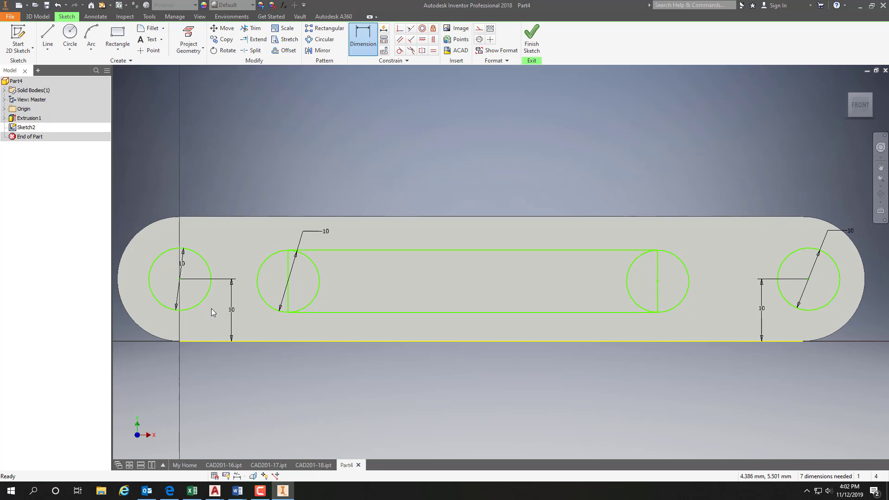
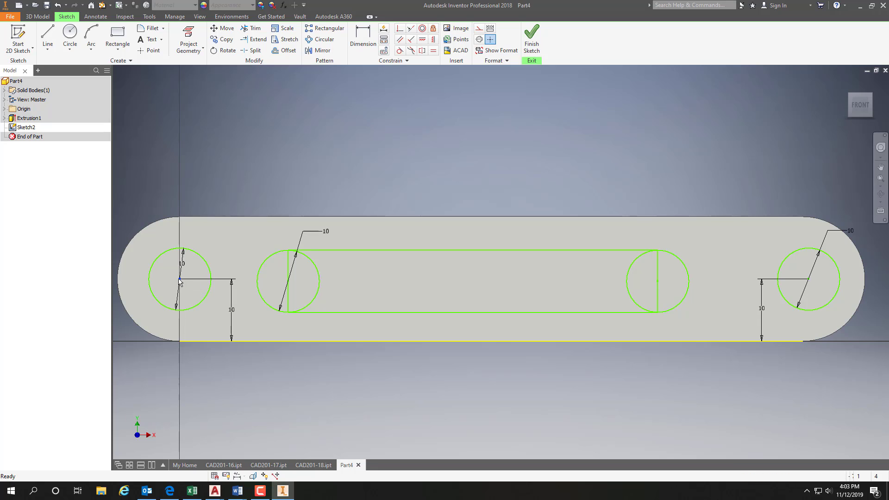
Dimension the horizontal distance between the origin-end circle's centre and the nearest slot circle's centre as 15 mm.
left_click(179, 279)
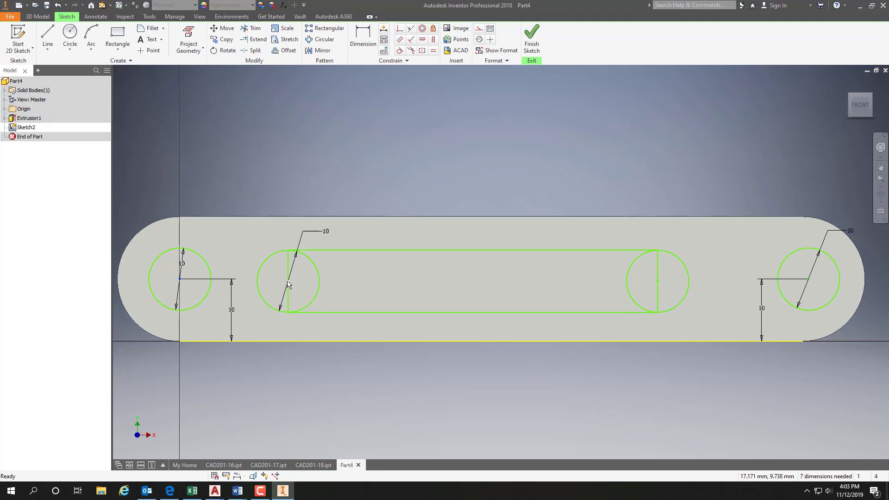
key("d")
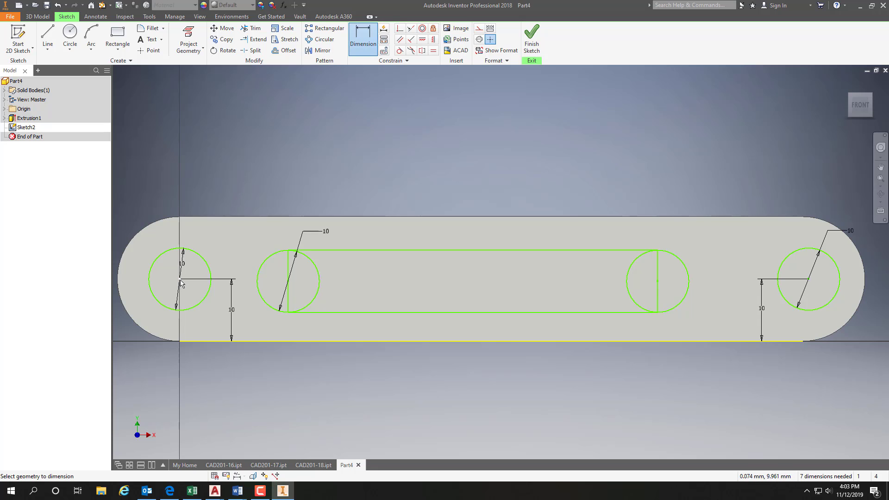
left_click(207, 284)
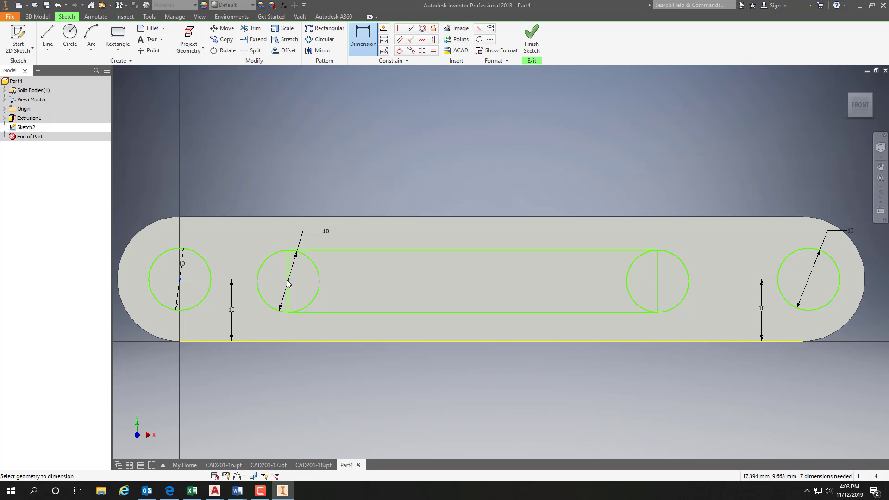
left_click(287, 280)
left_click(242, 193)
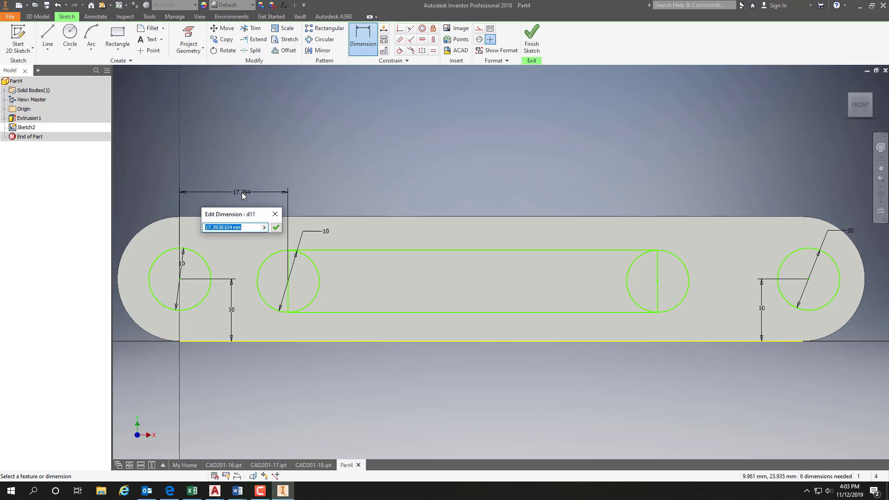
type("15")
key("Return")
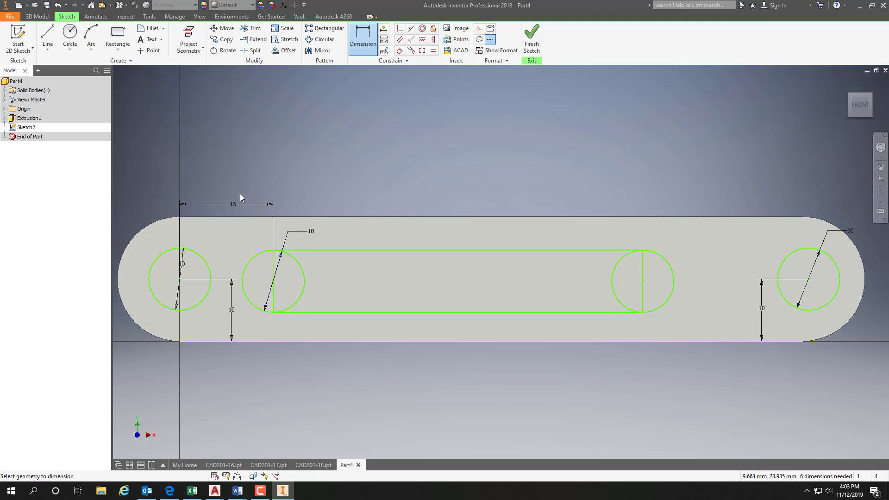
Dimension the horizontal distance between the two slot circles' centres as 70 mm.
left_click(274, 282)
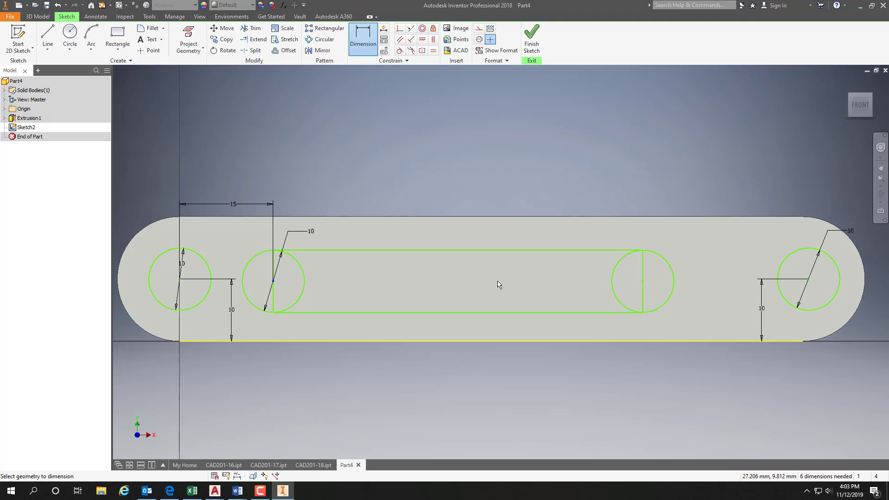
left_click(643, 281)
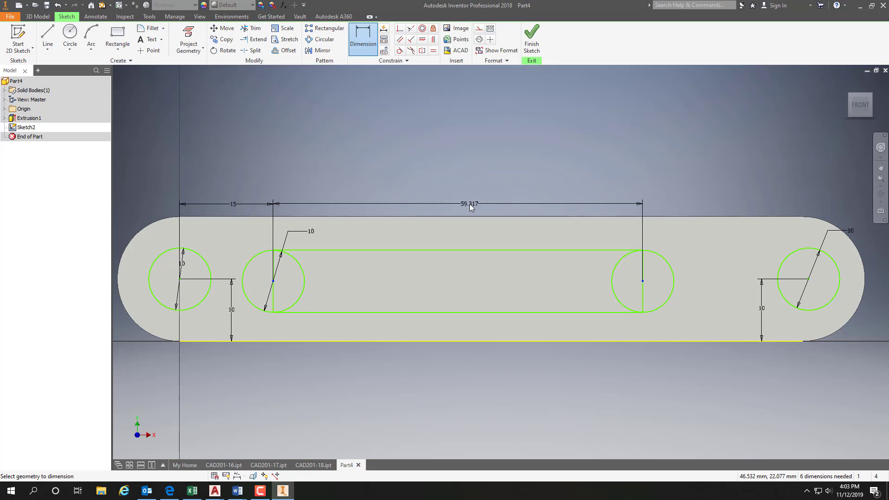
left_click(471, 207)
type("7")
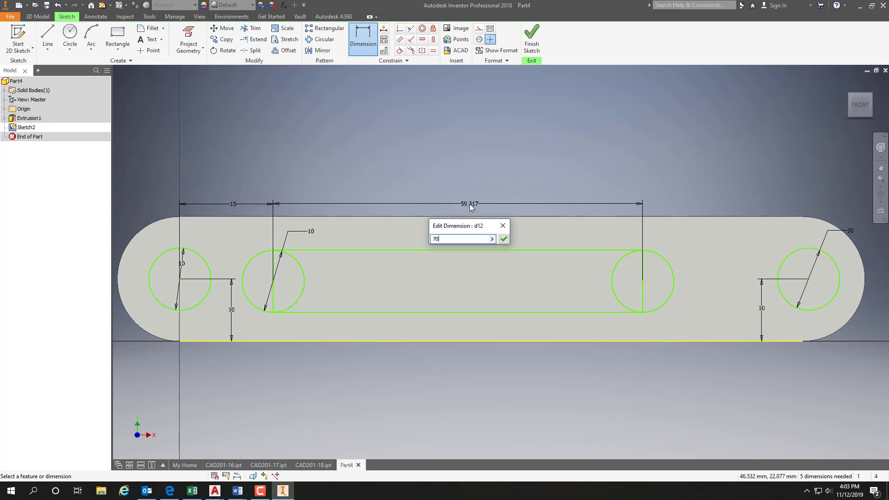
type("0")
key("Return")
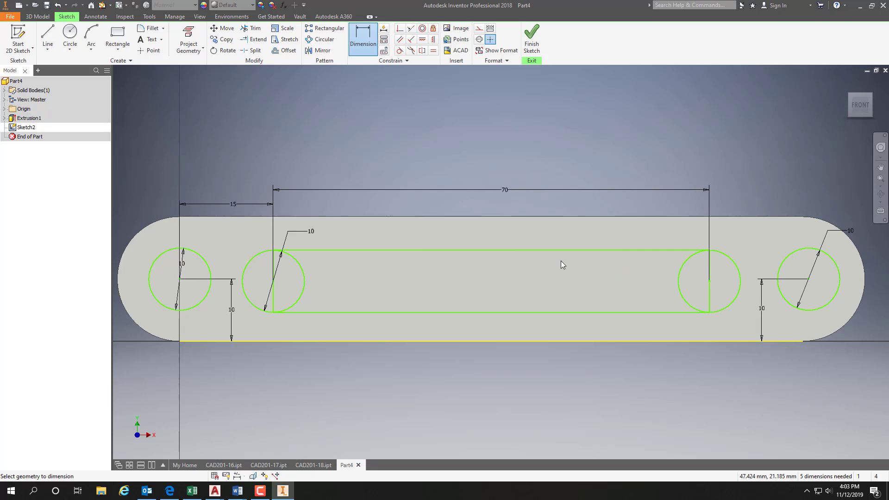
Dimension the far slot circle's centre 15 mm horizontally from the far-end circle's centre, and finish the sketch.
left_click(709, 280)
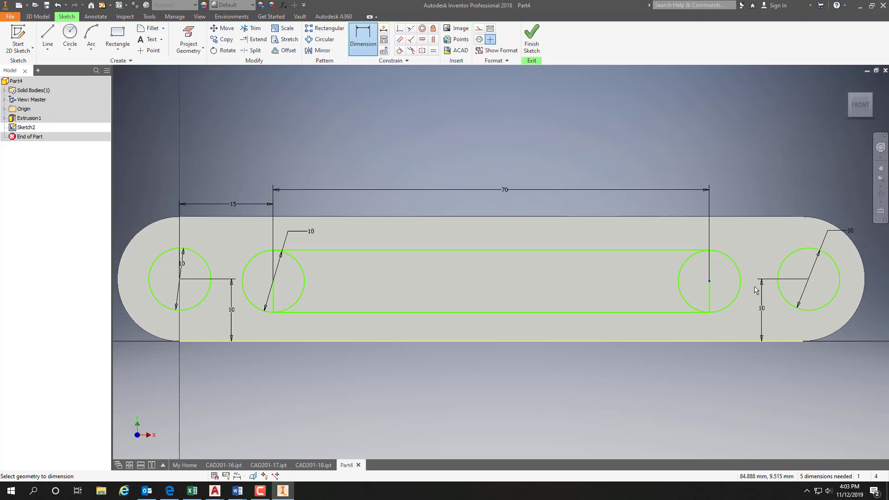
left_click(808, 280)
left_click(755, 190)
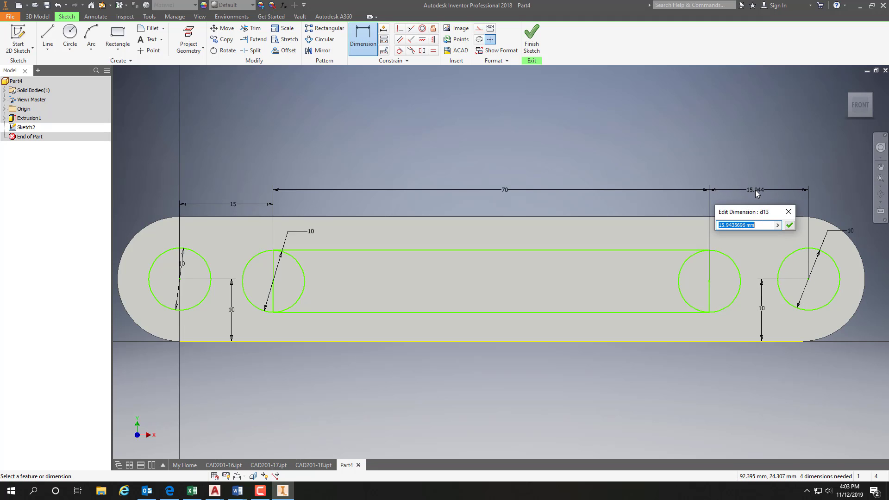
type("15")
key("Return")
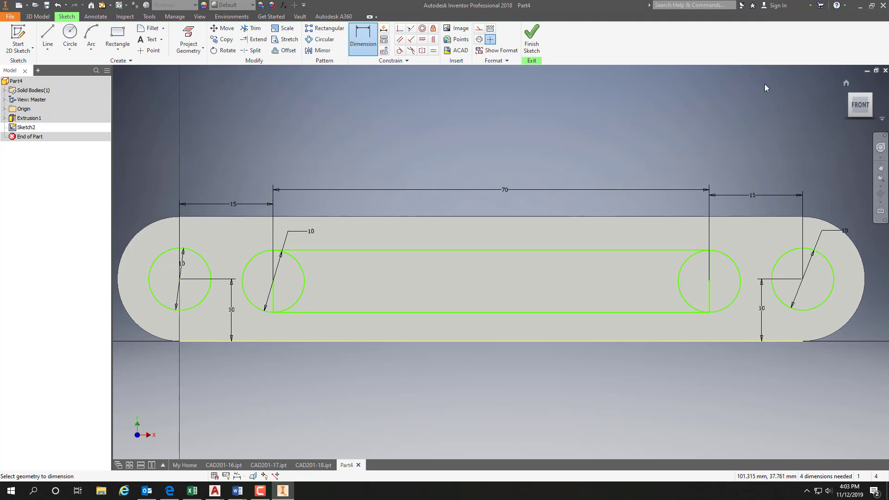
left_click(532, 46)
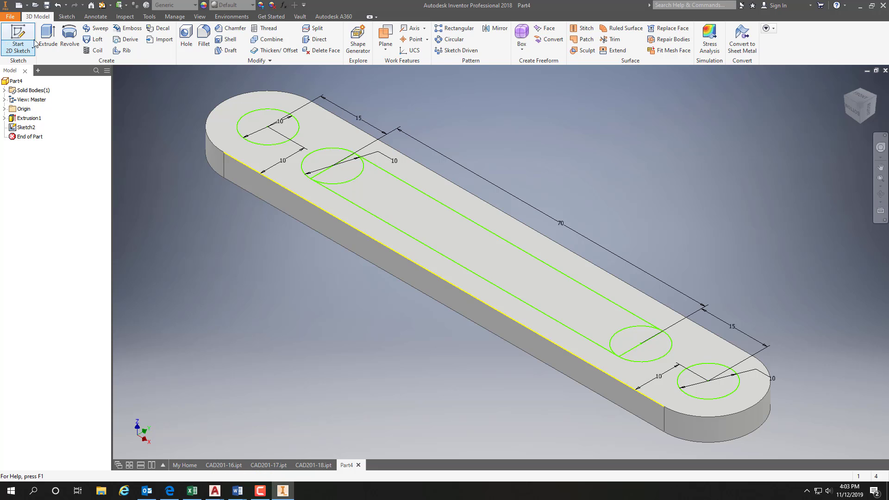
Extrude both end circles and all regions of the central slot as a 5 mm cut into the plate.
left_click(44, 35)
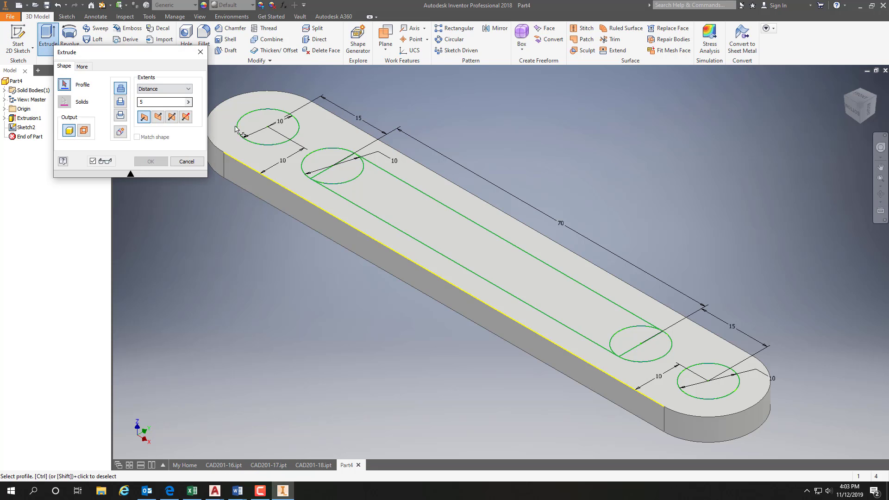
left_click(276, 135)
left_click(334, 166)
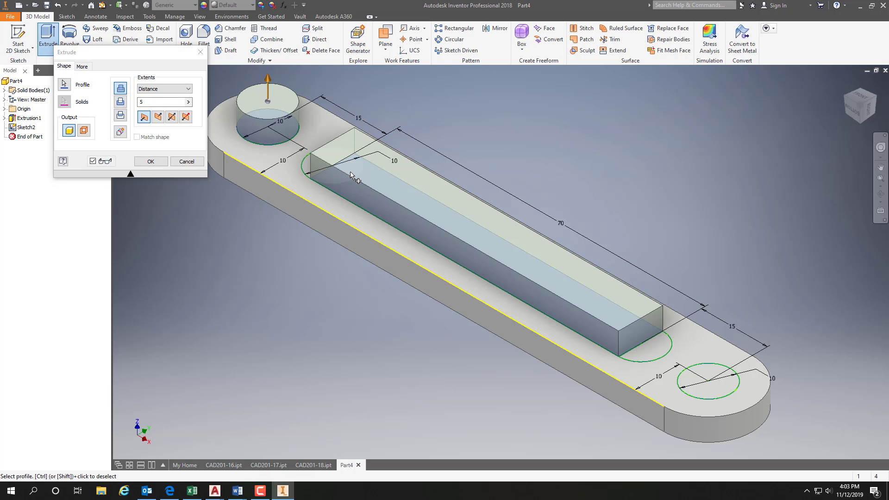
left_click(309, 172)
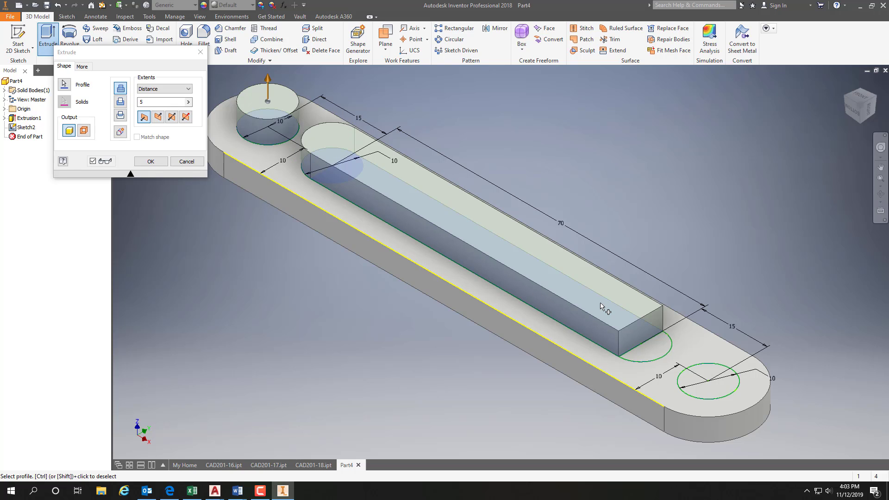
left_click(650, 357)
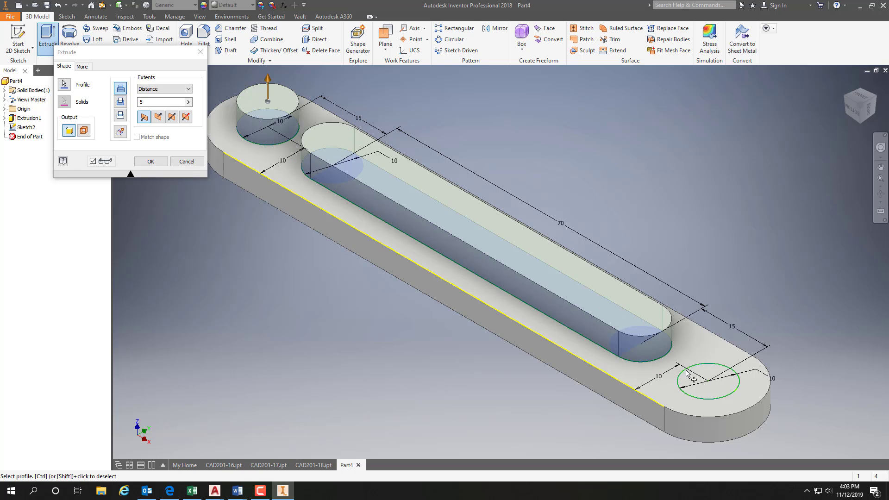
left_click(716, 389)
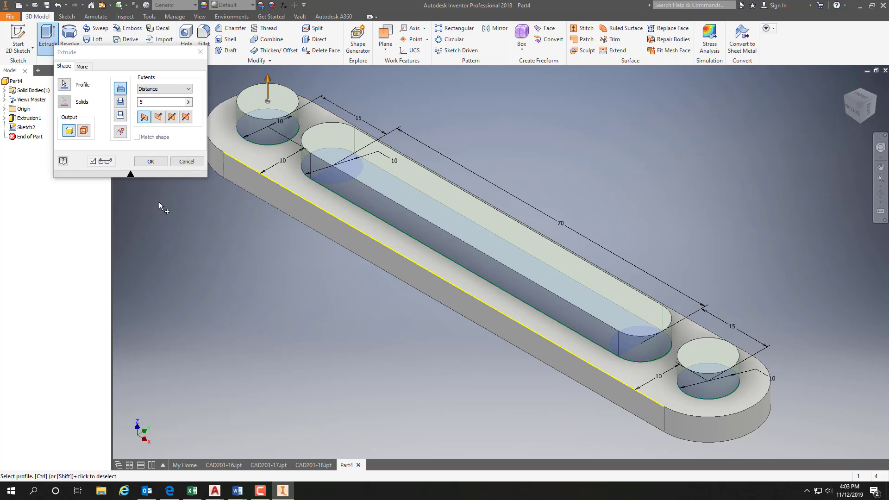
left_click(121, 102)
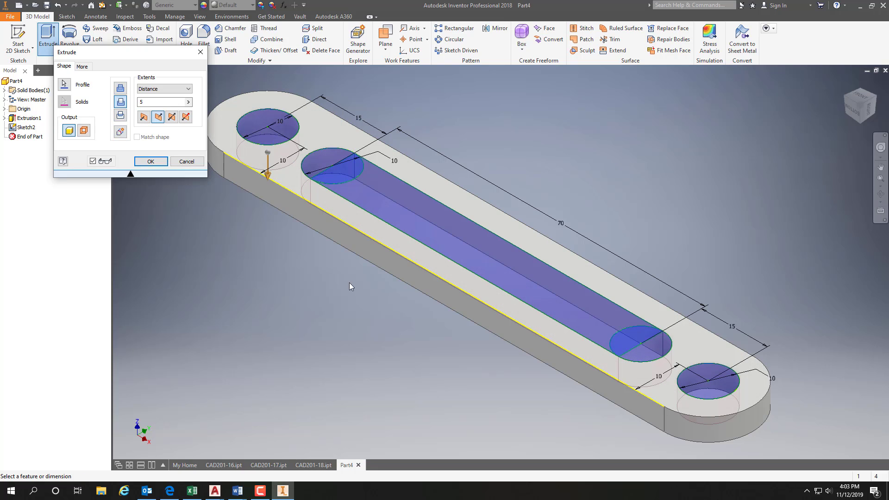
left_click(149, 161)
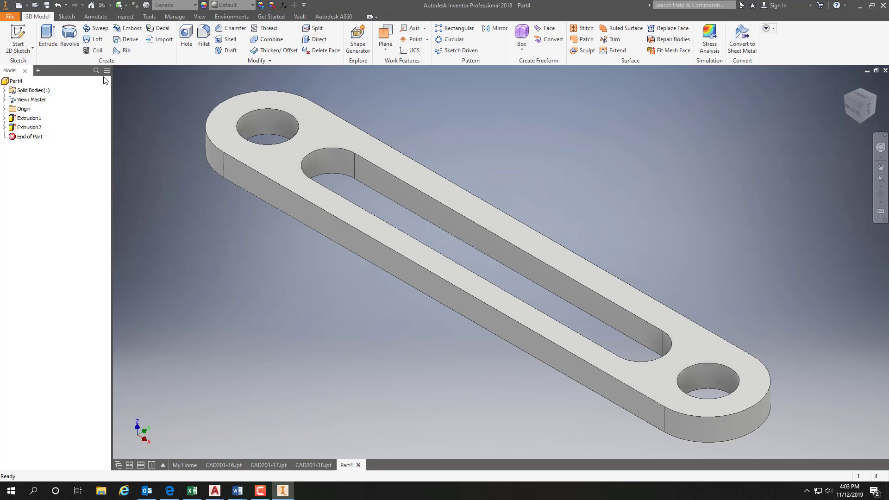
Apply the Chrome - Polished Blue appearance to the plate.
left_click(254, 5)
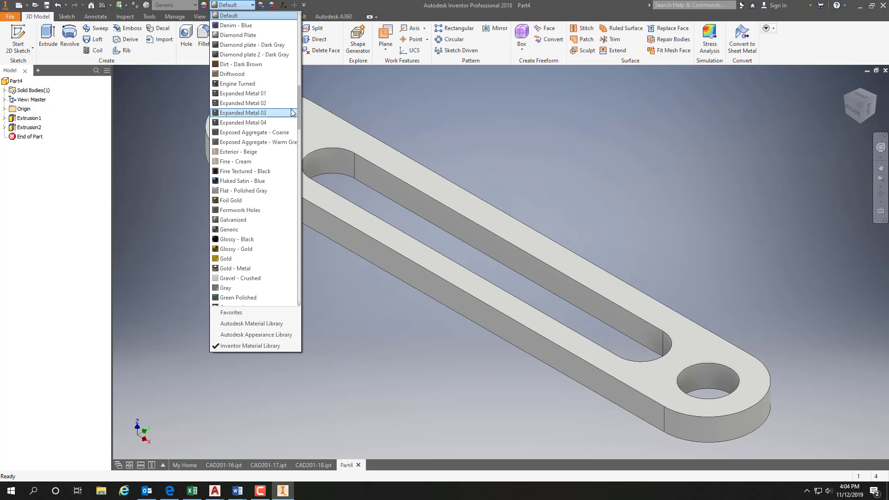
left_click_drag(300, 113, 311, 70)
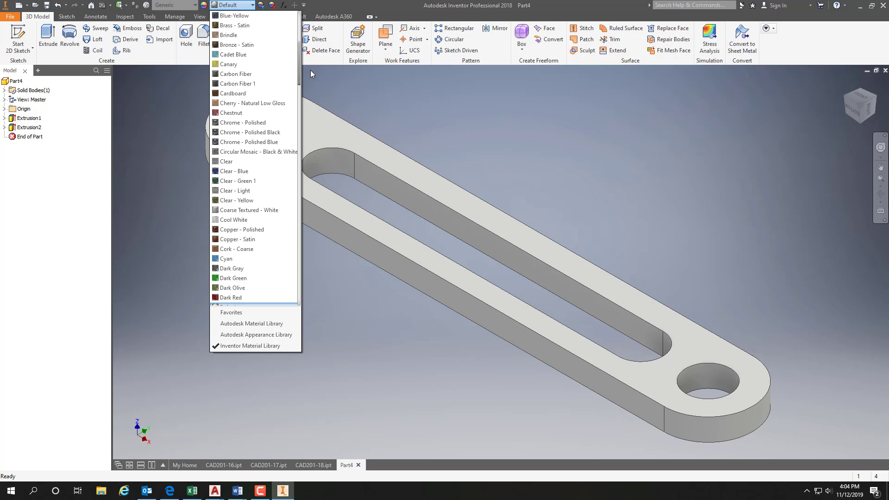
left_click_drag(311, 71, 313, 73)
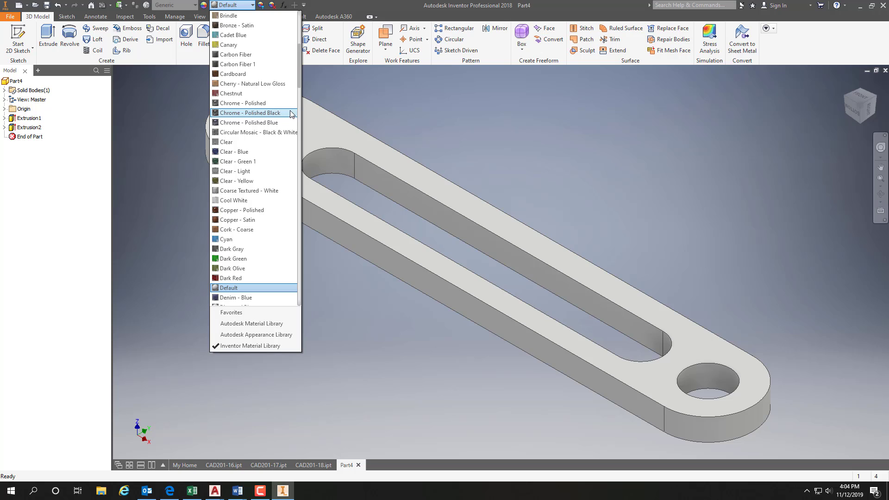
left_click(256, 123)
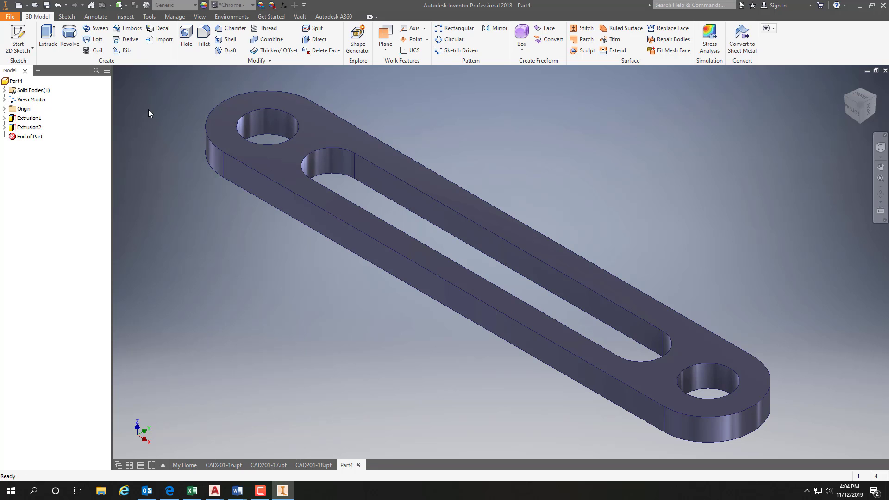
Save the part as CAD201-19 alongside the earlier CAD201 files.
left_click(13, 17)
left_click(34, 113)
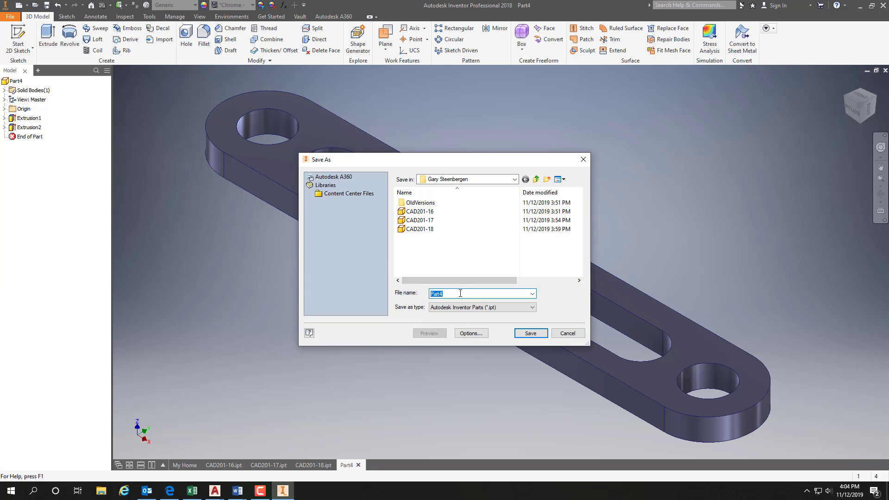
left_click(419, 229)
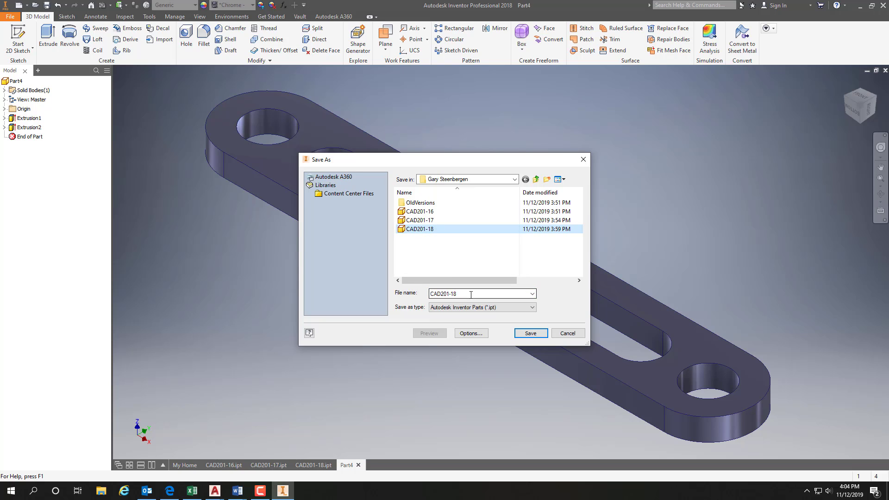
left_click(469, 295)
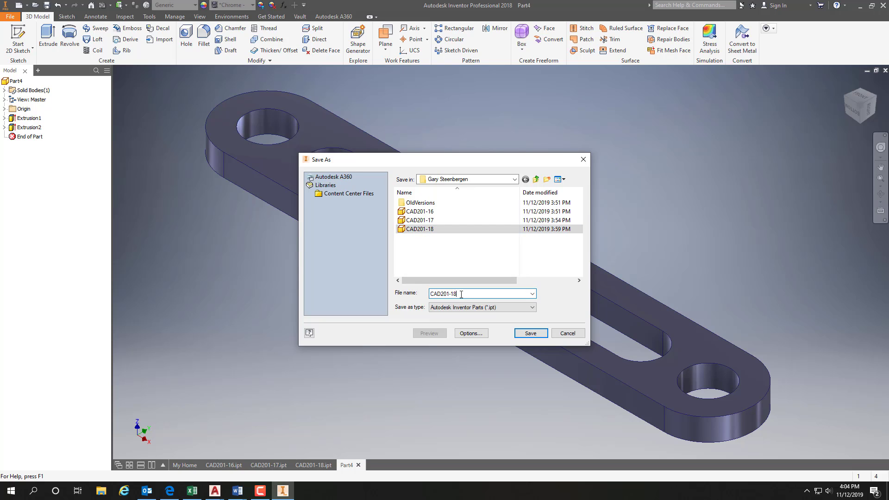
key("BackSpace")
type("9")
left_click(531, 334)
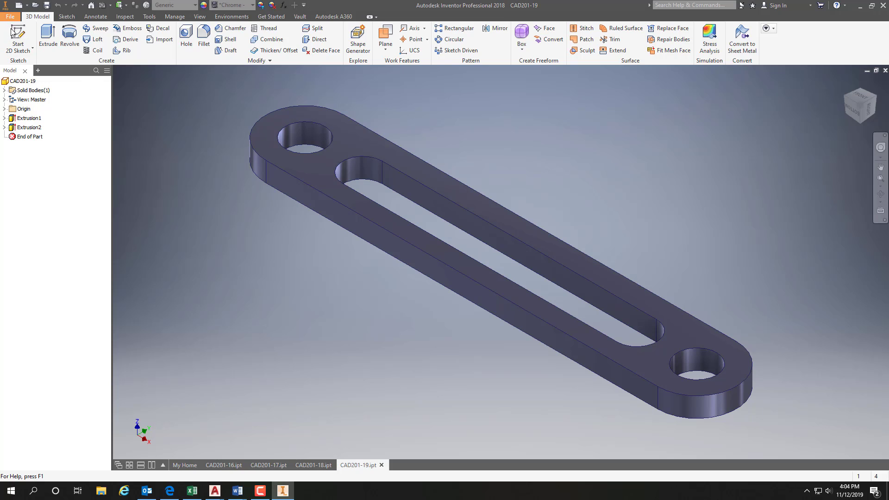
Create a new part from the metric Standard (mm).ipt template.
left_click(20, 48)
left_click(35, 65)
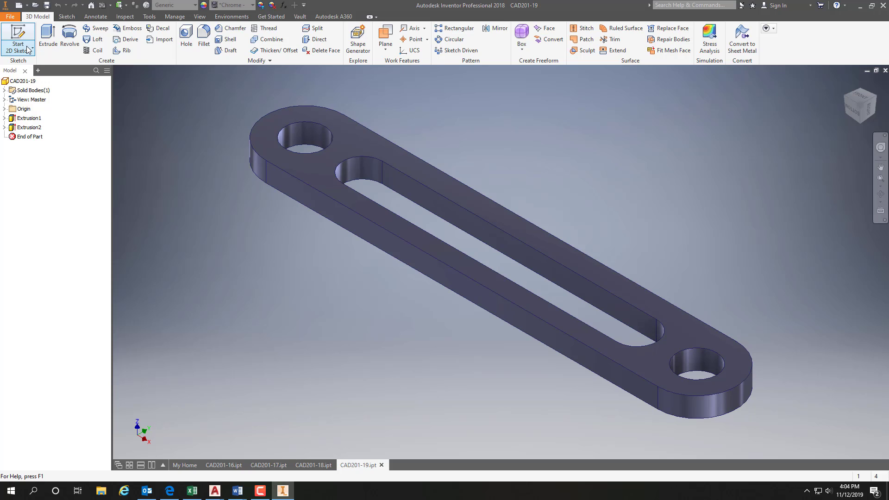
left_click(11, 17)
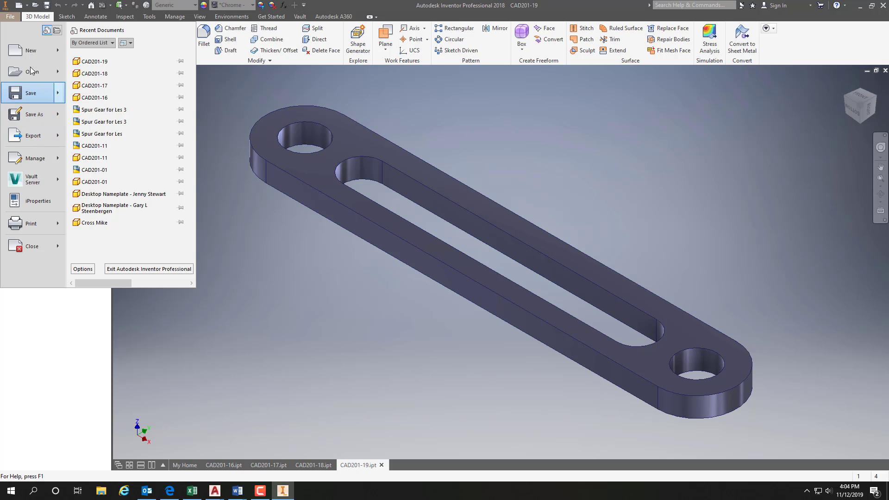
left_click(27, 50)
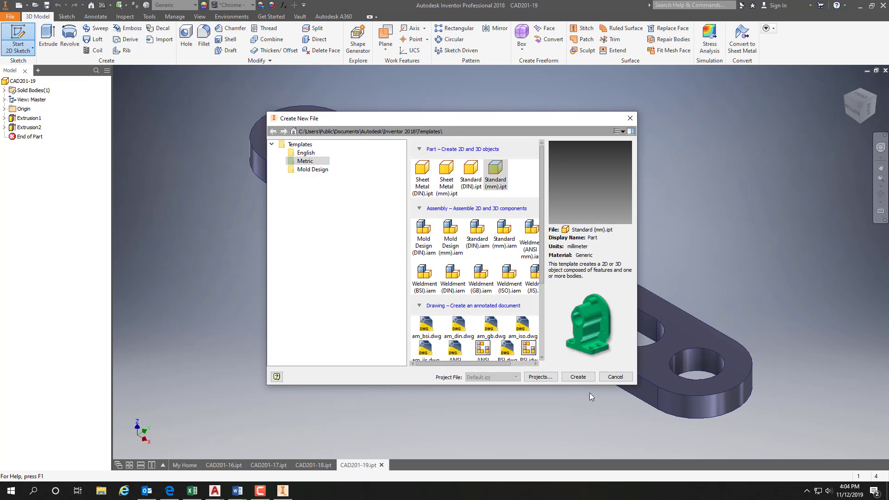
left_click(576, 377)
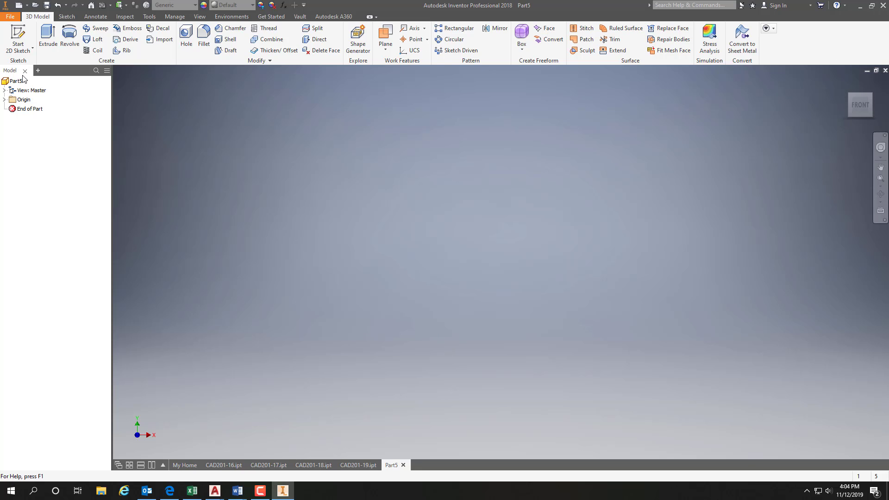
Start a 2D sketch on the XY plane of the new part.
left_click(20, 51)
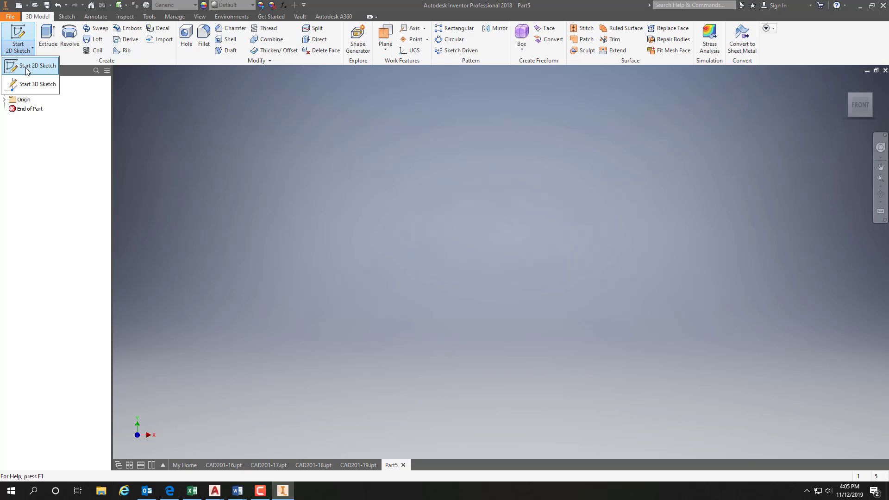
left_click(26, 70)
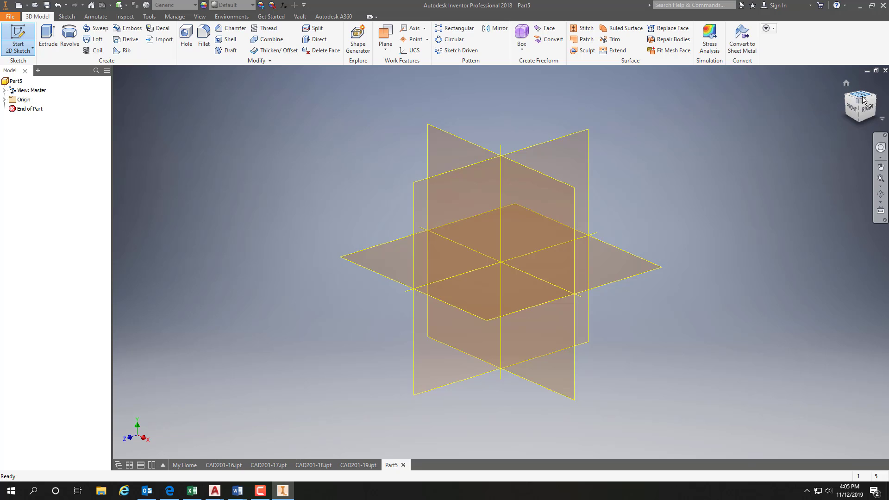
left_click(448, 134)
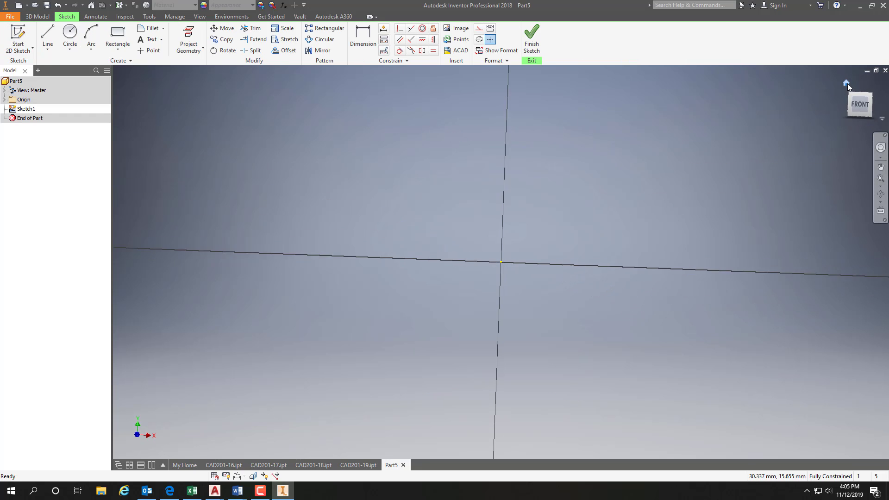
left_click(848, 84)
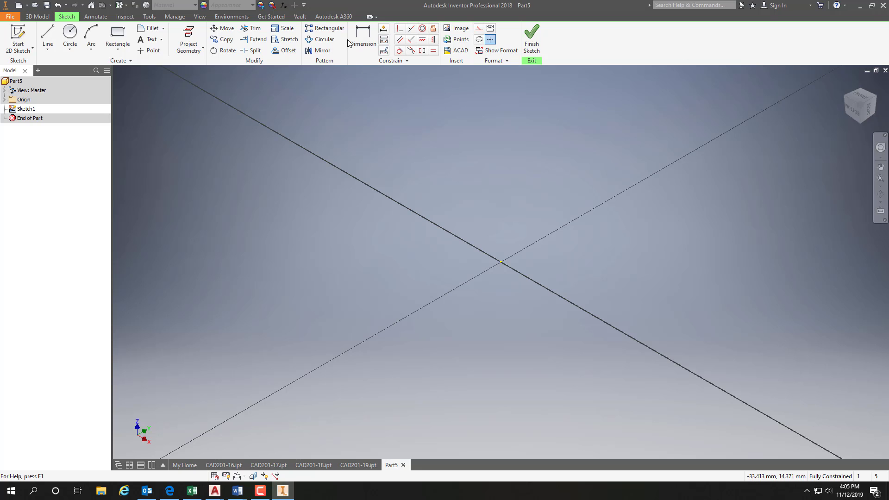
Draw a circle about 11.3 mm in diameter centred on the origin.
left_click(68, 33)
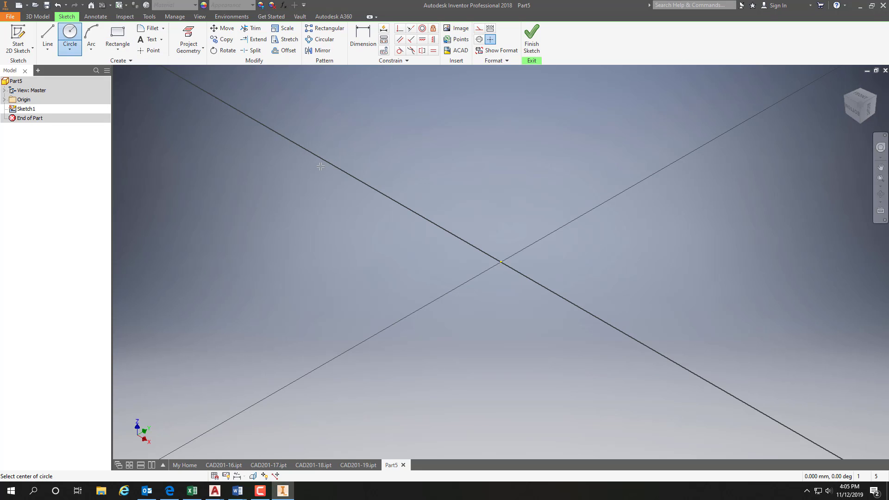
left_click(501, 263)
left_click(546, 236)
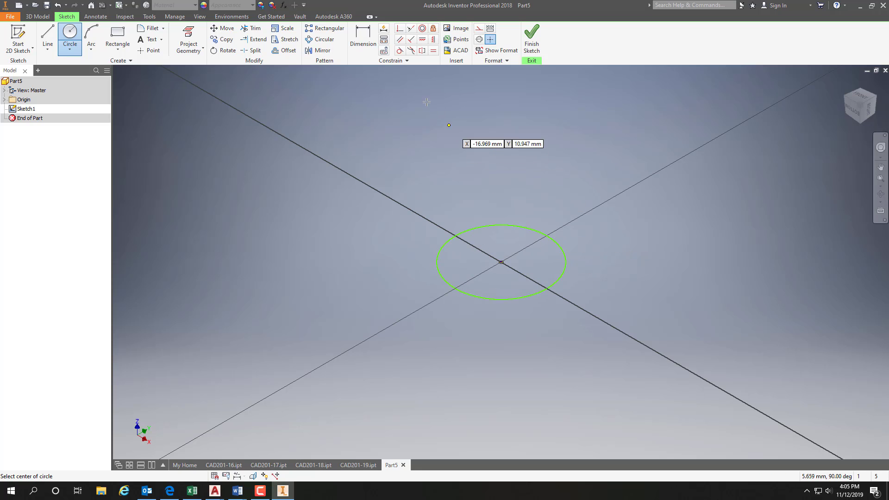
Dimension the origin circle's diameter and set it to 10 mm.
left_click(362, 37)
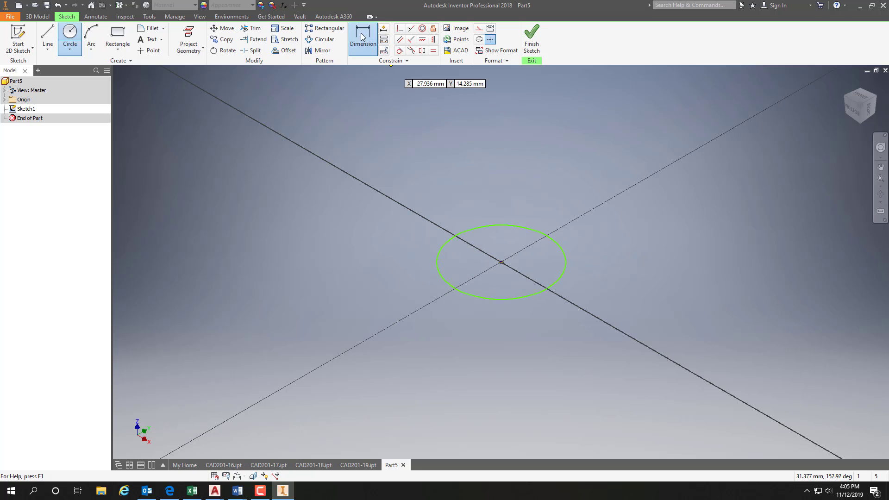
left_click(561, 244)
left_click(602, 228)
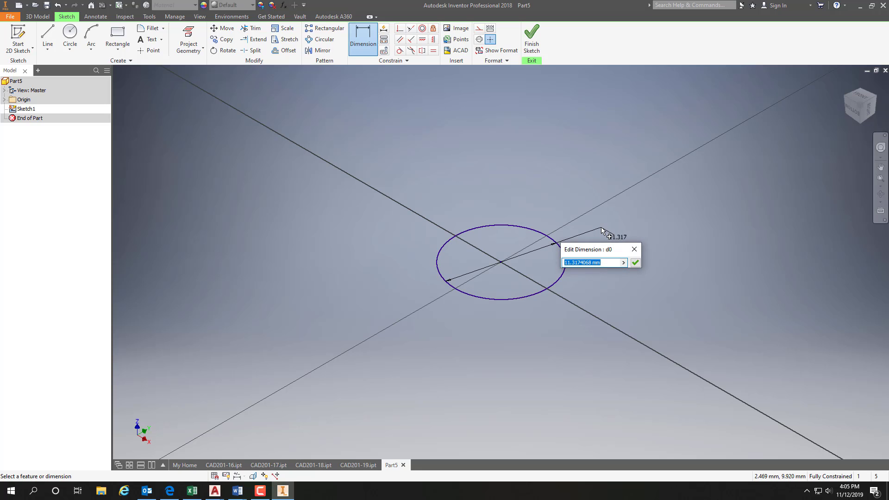
type("10")
key("Return")
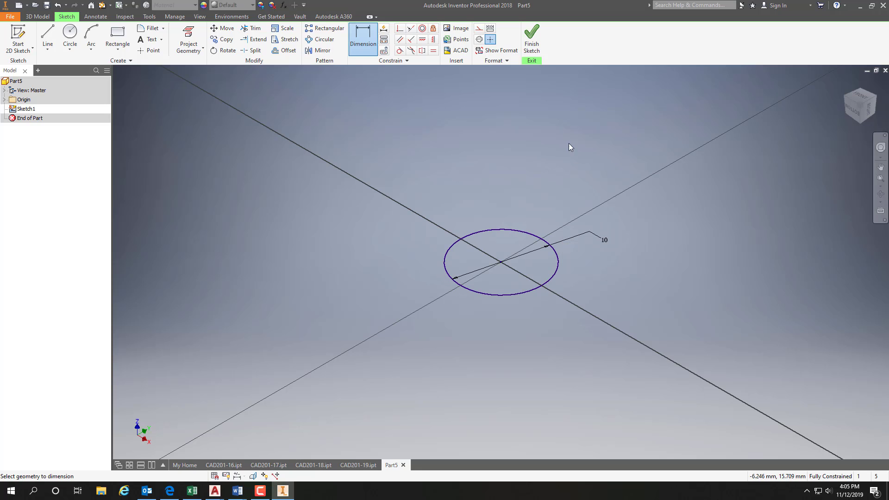
Finish the sketch, extrude the circle 10 mm into a cylinder and give it the Foil Gold appearance.
left_click(532, 47)
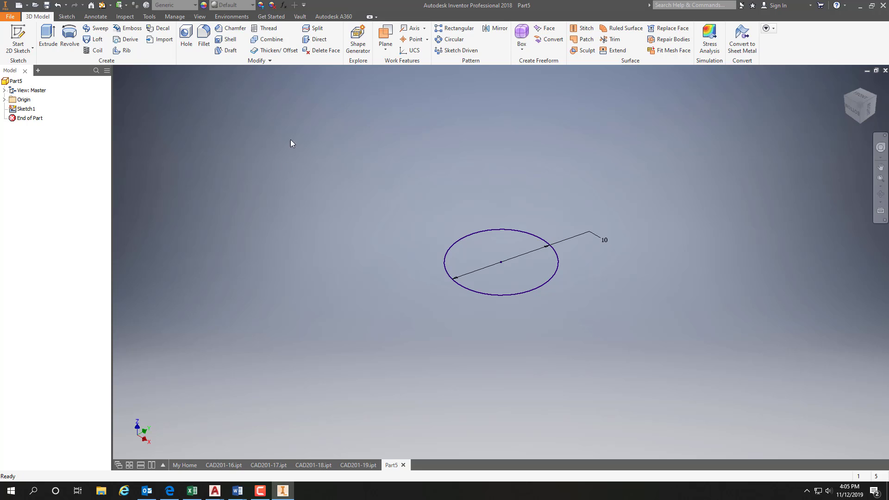
left_click(48, 37)
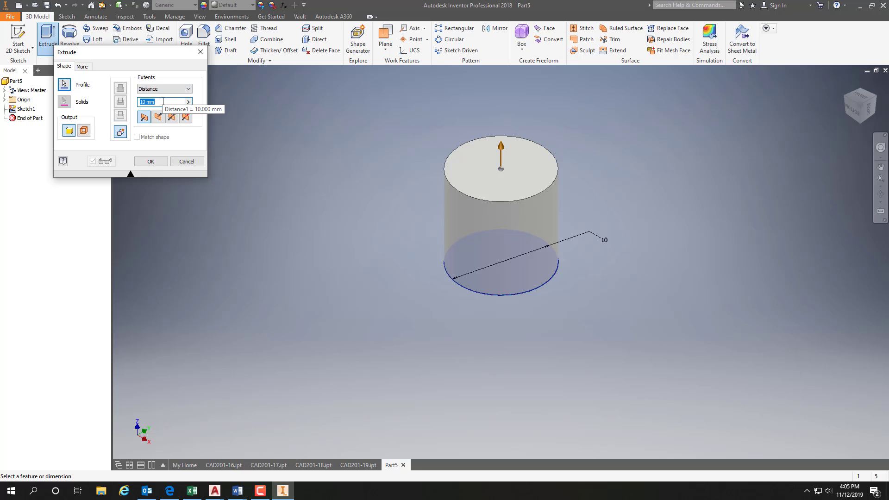
left_click(151, 161)
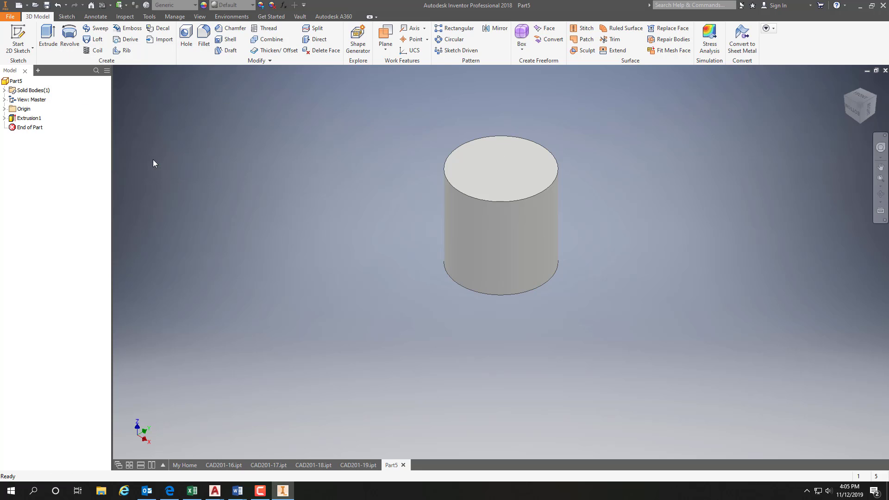
left_click(253, 6)
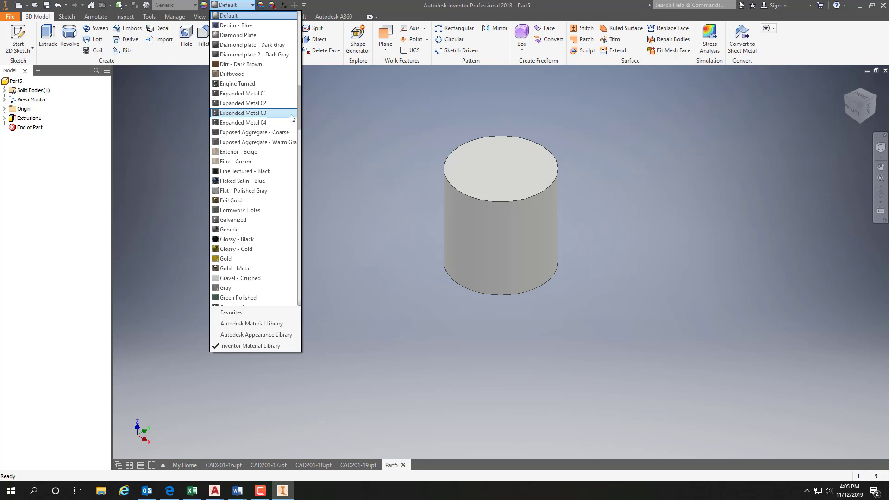
mouse_move(299, 116)
left_mouse_down()
mouse_move(304, 68)
mouse_move(302, 120)
left_mouse_up()
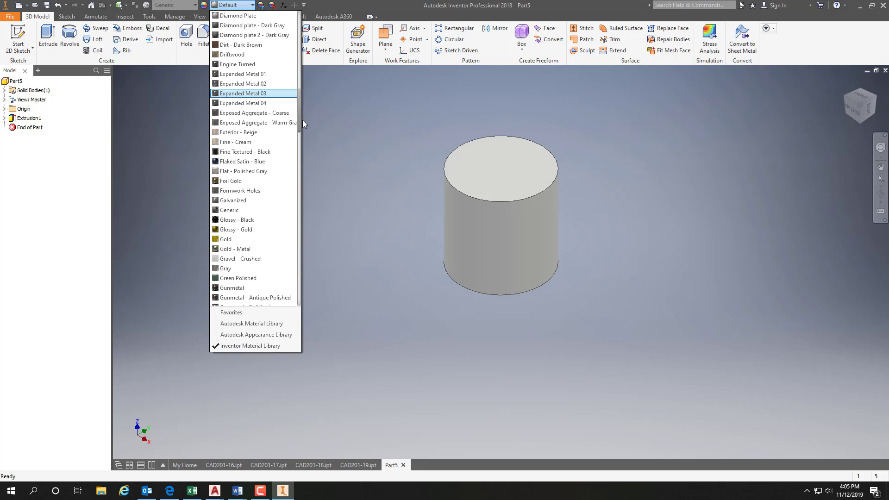
left_click(234, 182)
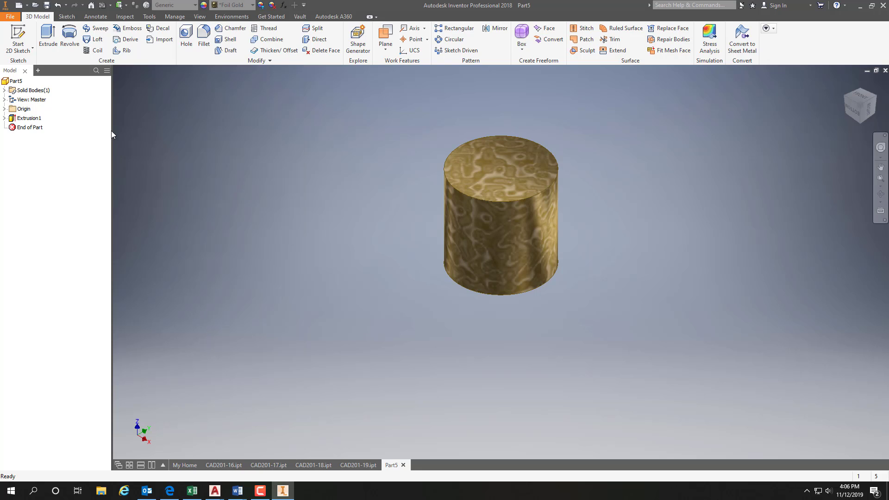
Save the gold cylinder as CAD201-20 alongside the earlier CAD201 files.
left_click(10, 17)
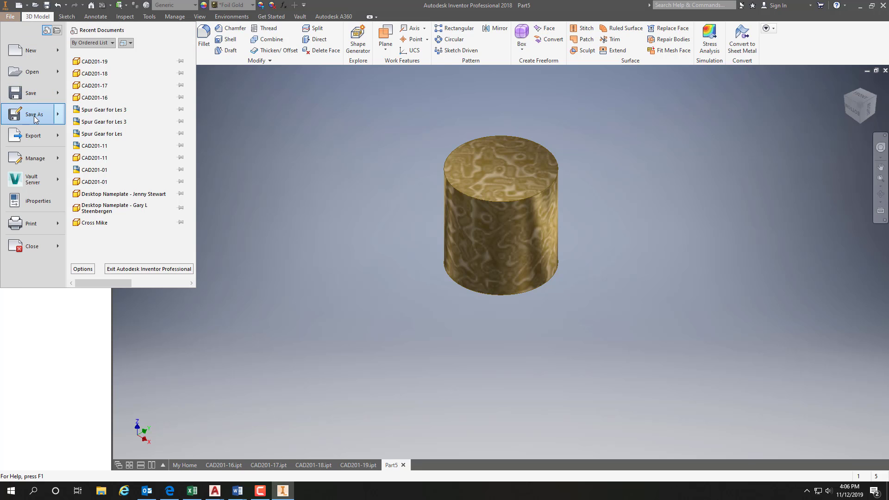
key("Escape")
left_click(420, 238)
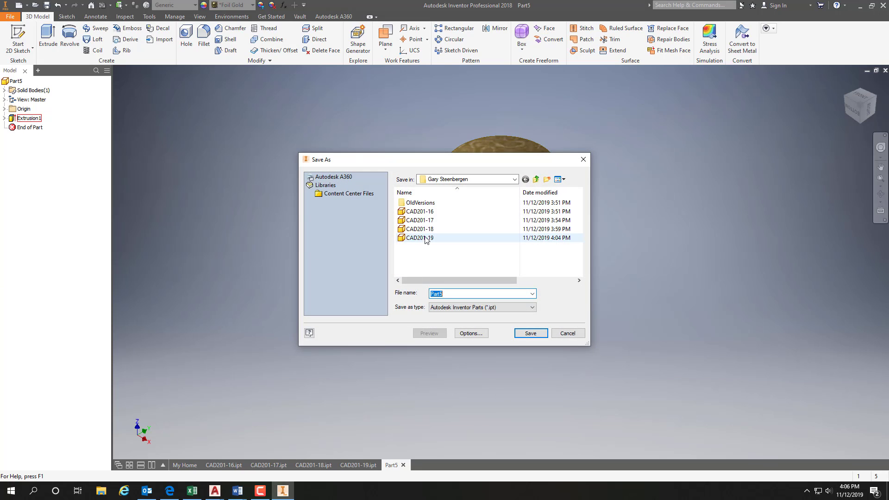
left_click(474, 293)
left_click(474, 293)
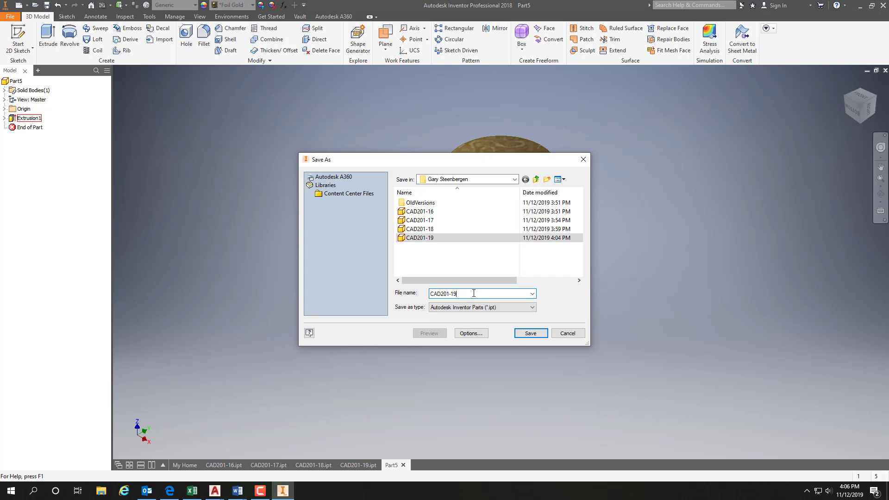
key("BackSpace")
type("20")
key("Return")
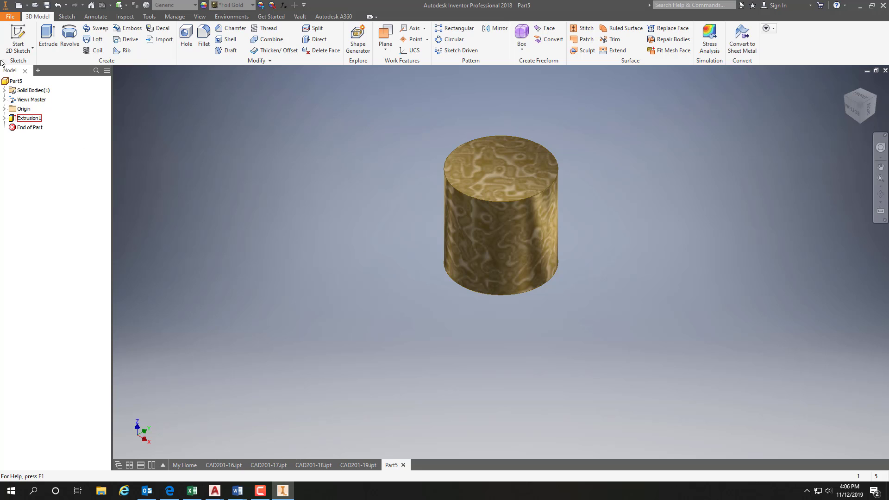
Create another new part from the metric Standard (mm).ipt template.
left_click(9, 17)
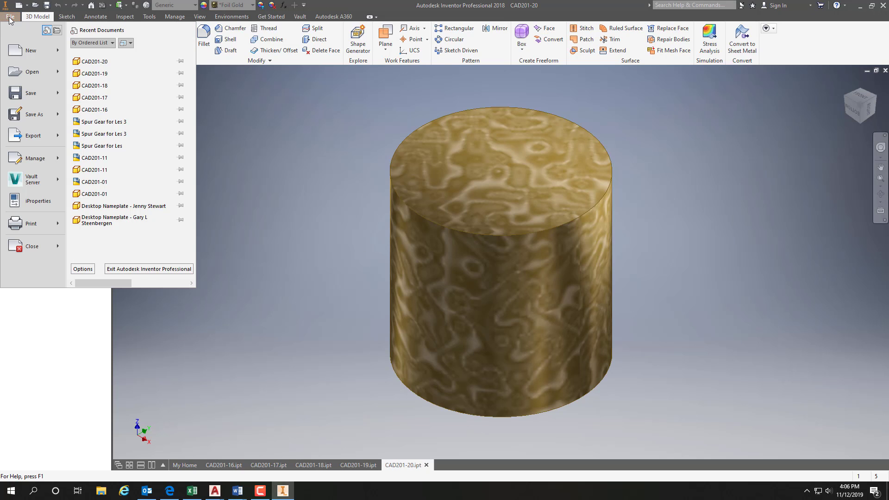
left_click(31, 50)
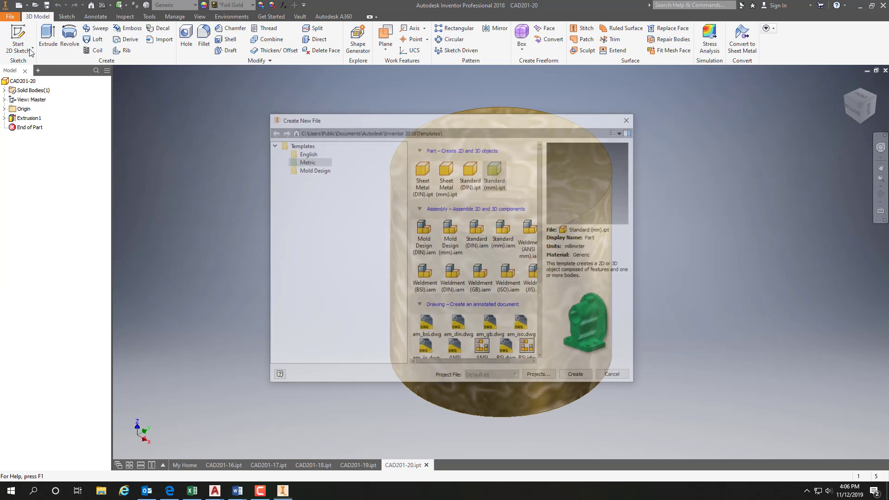
left_click(578, 377)
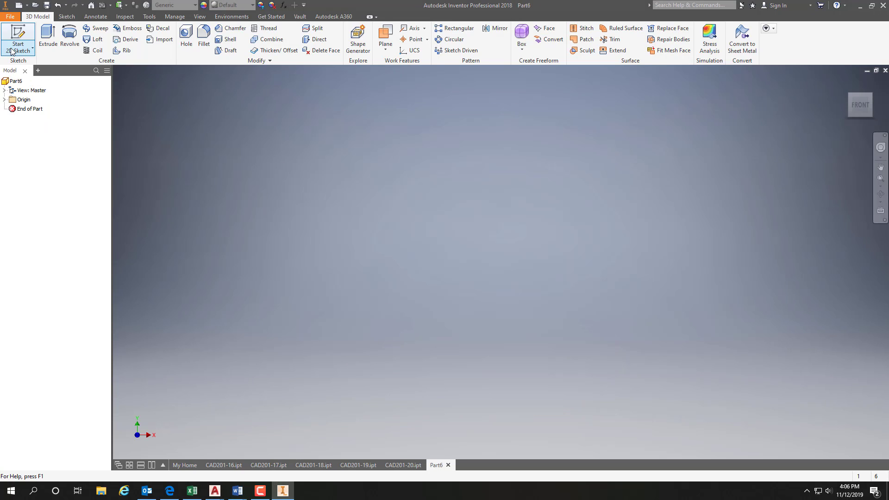
Start a 2D sketch on the XY plane of the empty part.
left_click(12, 51)
left_click(34, 70)
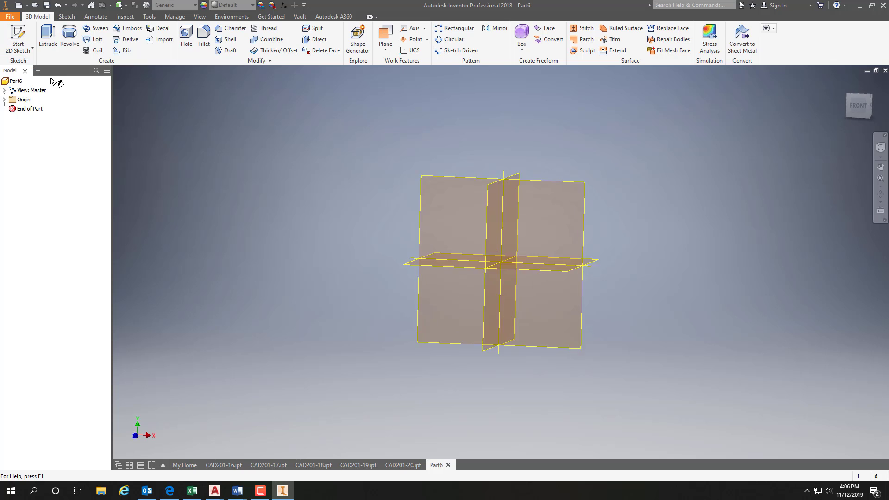
left_click(465, 144)
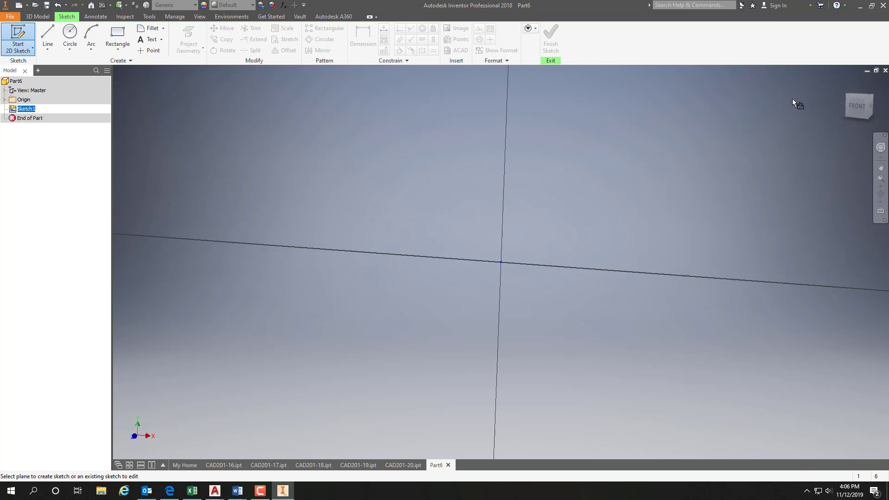
left_click(845, 82)
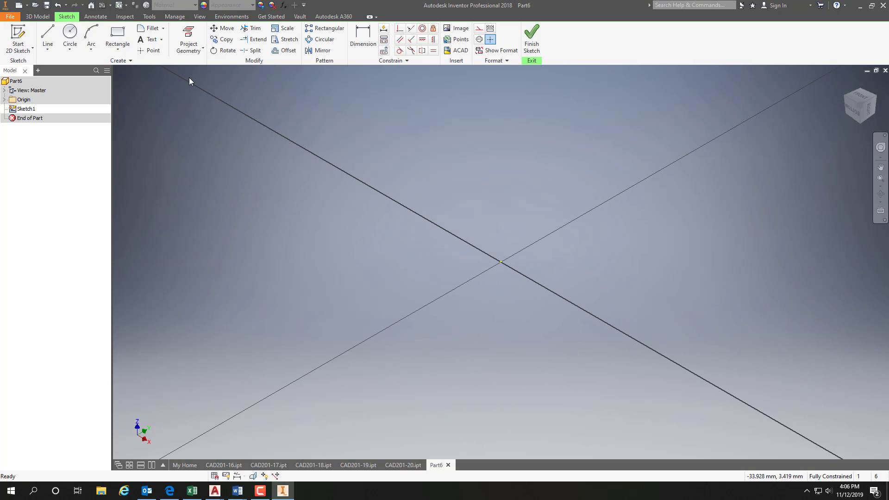
Draw a circle about 10.6 mm in diameter centred on the sketch origin.
left_click(70, 33)
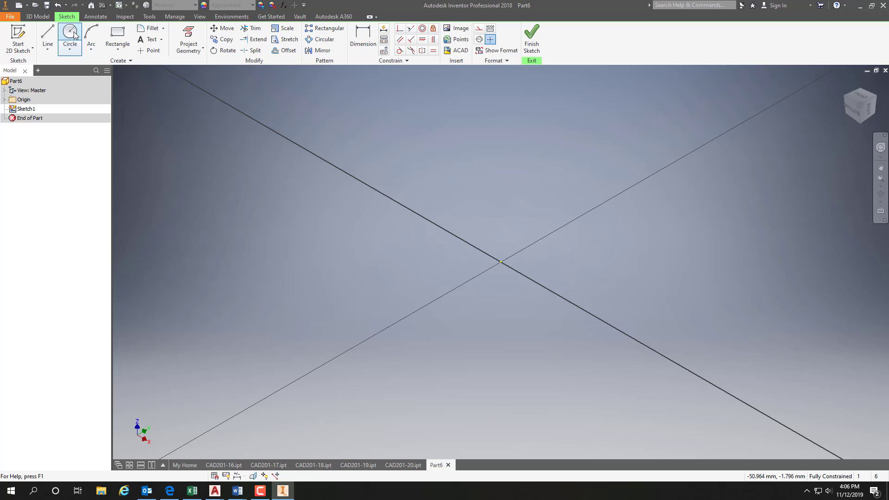
left_click(502, 262)
left_click(554, 247)
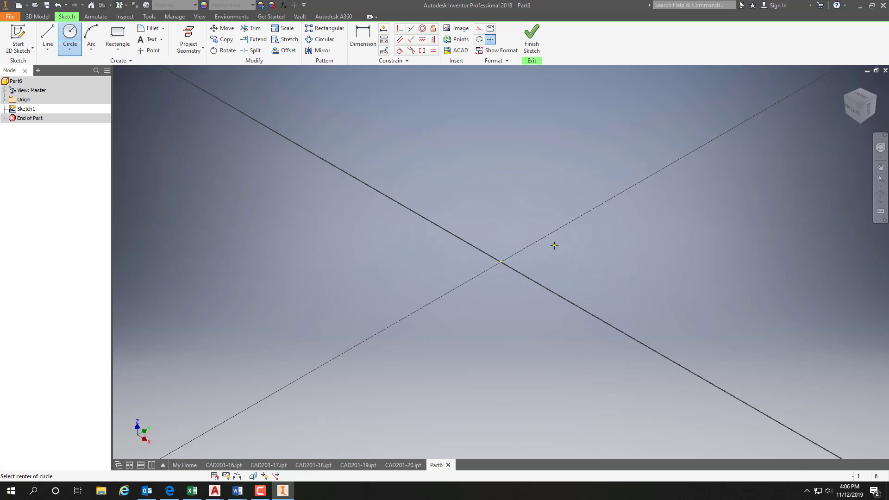
Dimension the new circle's diameter and set it to 10 mm.
left_click(378, 42)
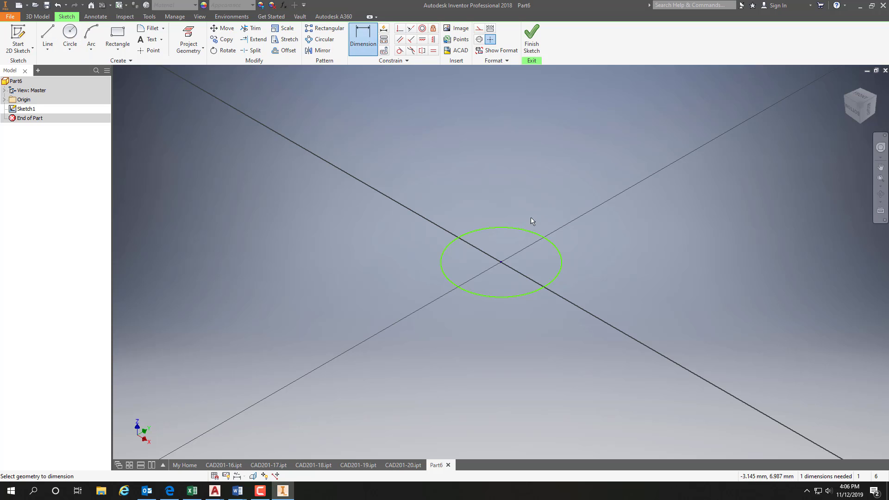
left_click(526, 233)
left_click(555, 205)
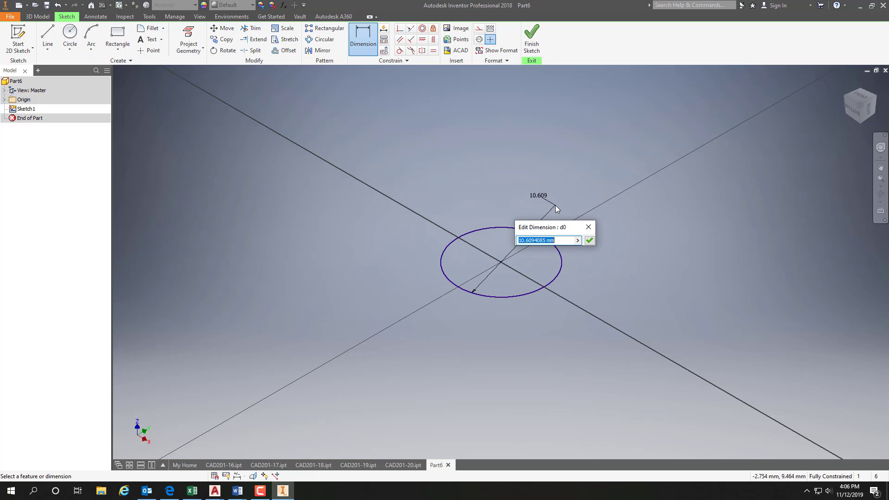
type("10")
key("Return")
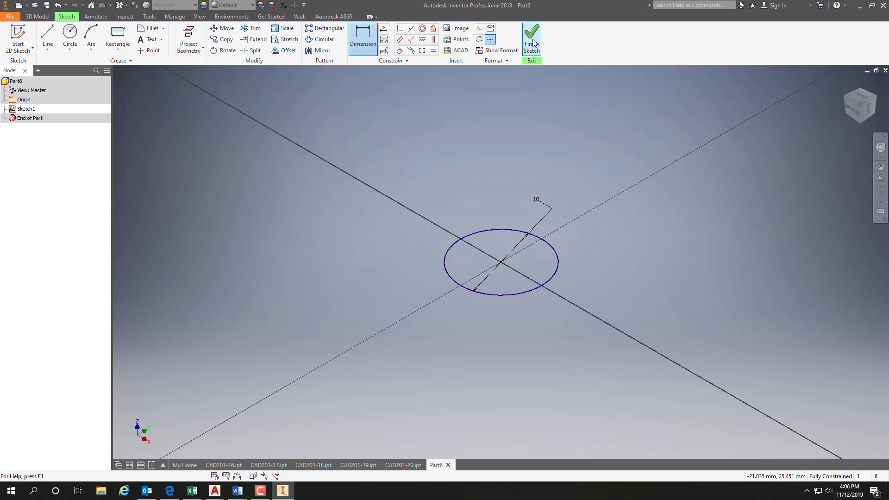
Finish the sketch, extrude the circle 15 mm into a cylinder and give it the Foil Gold appearance.
left_click(532, 39)
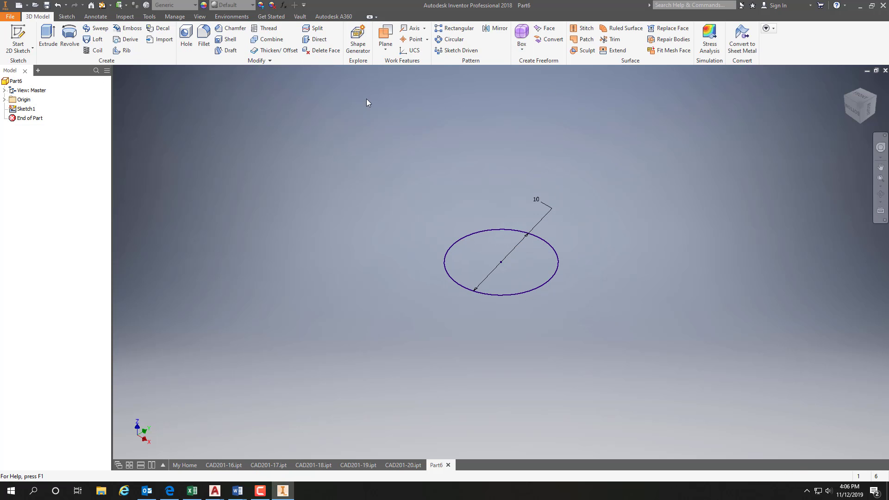
left_click(45, 35)
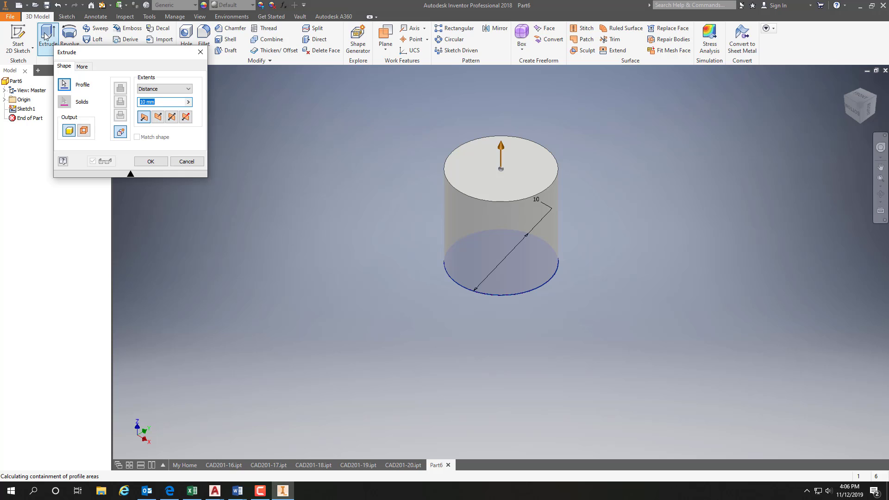
type("15")
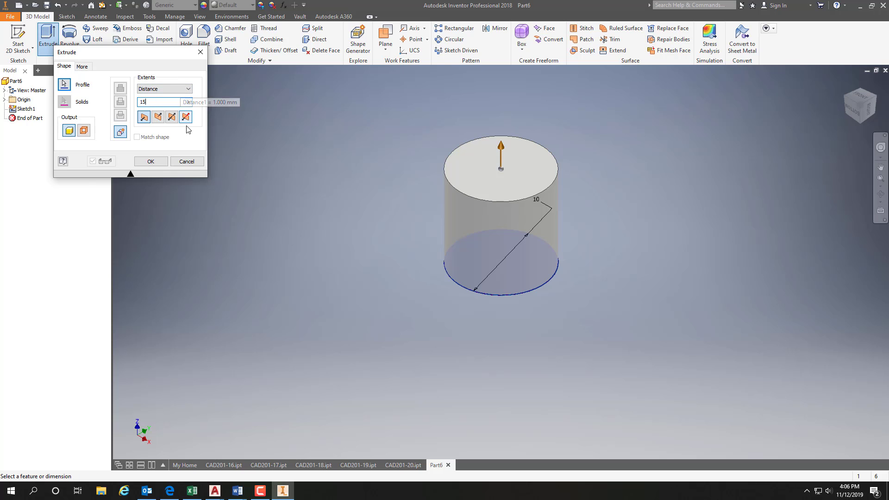
left_click(151, 161)
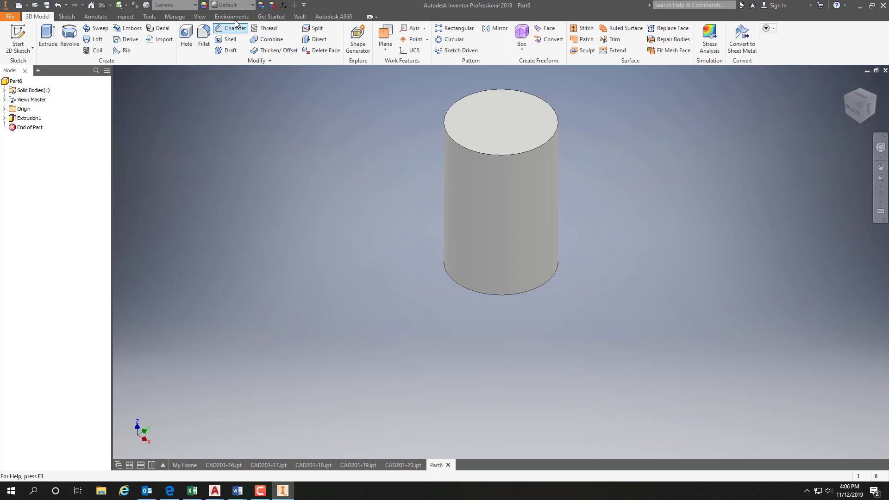
left_click(253, 5)
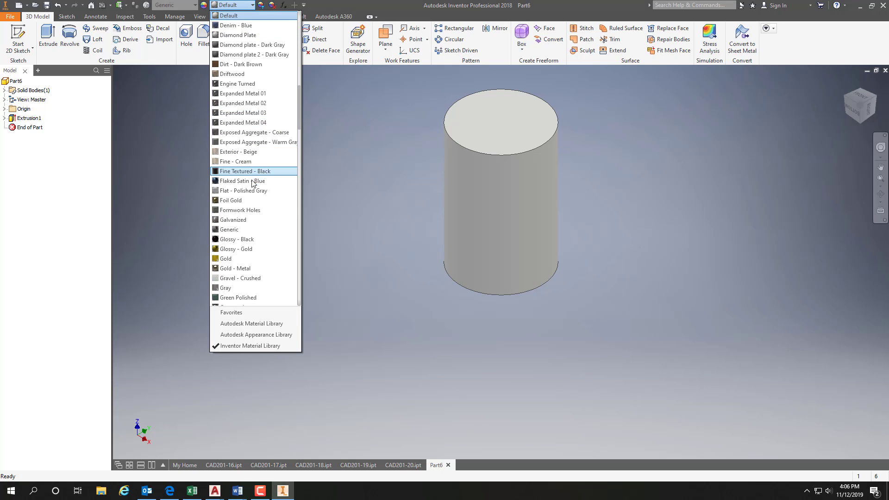
left_click(234, 200)
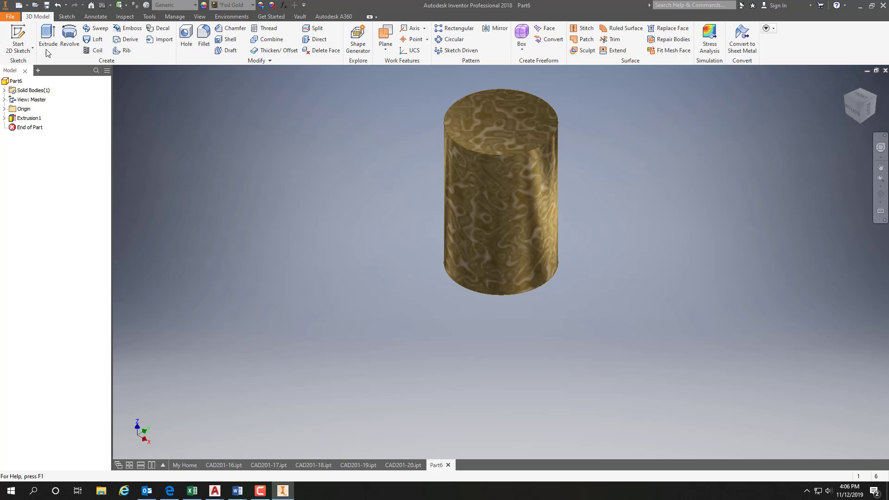
Save the 15 mm long cylinder as CAD201-21 alongside the earlier CAD201 files.
left_click(11, 17)
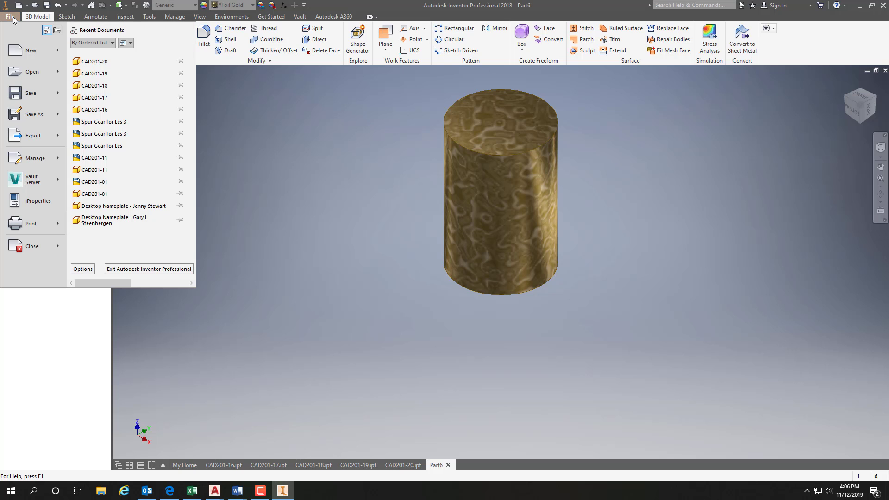
left_click(38, 119)
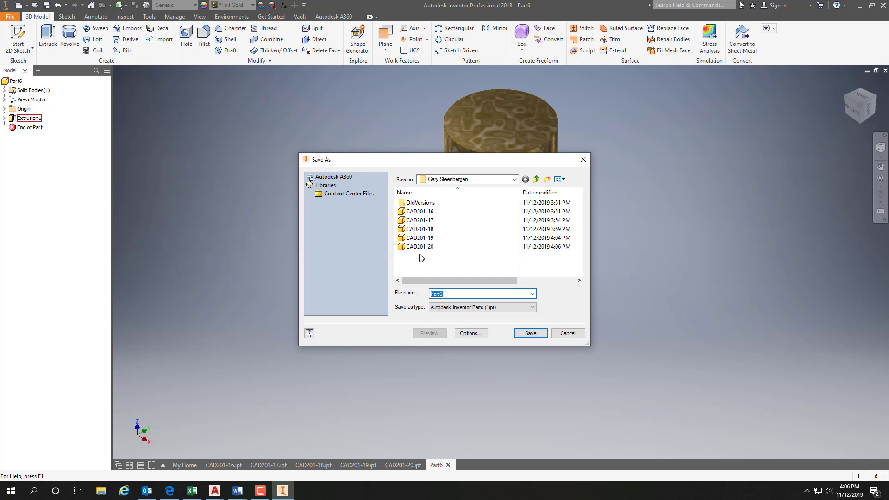
left_click(415, 248)
double_click(472, 294)
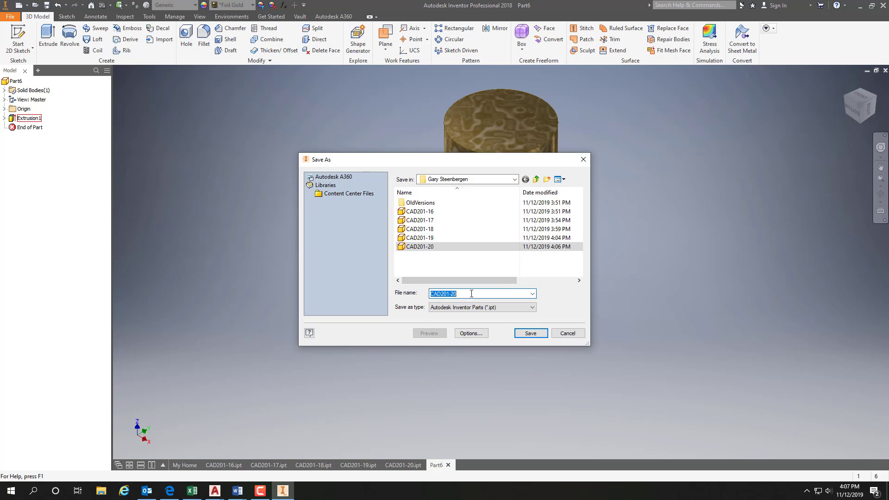
left_click(463, 294)
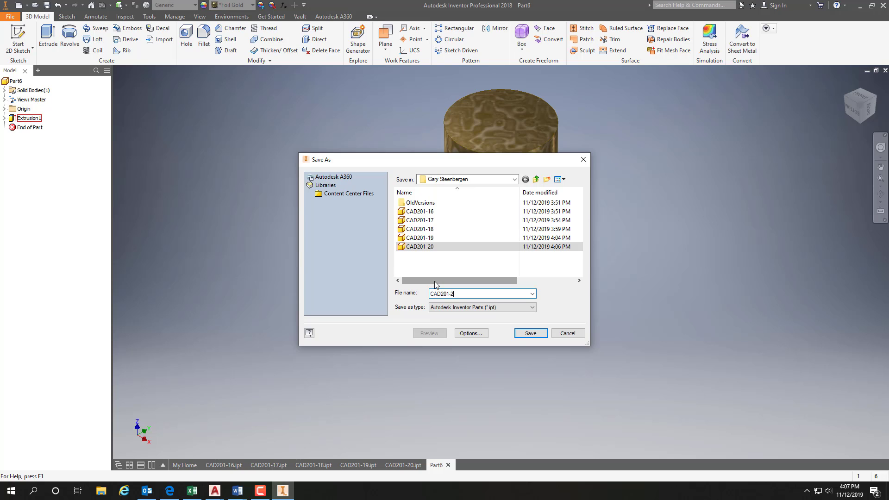
key("BackSpace")
type("1")
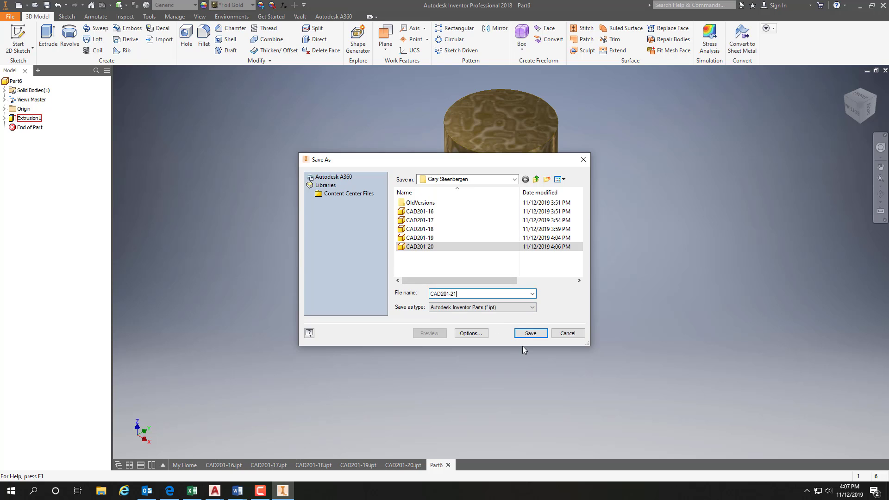
left_click(528, 333)
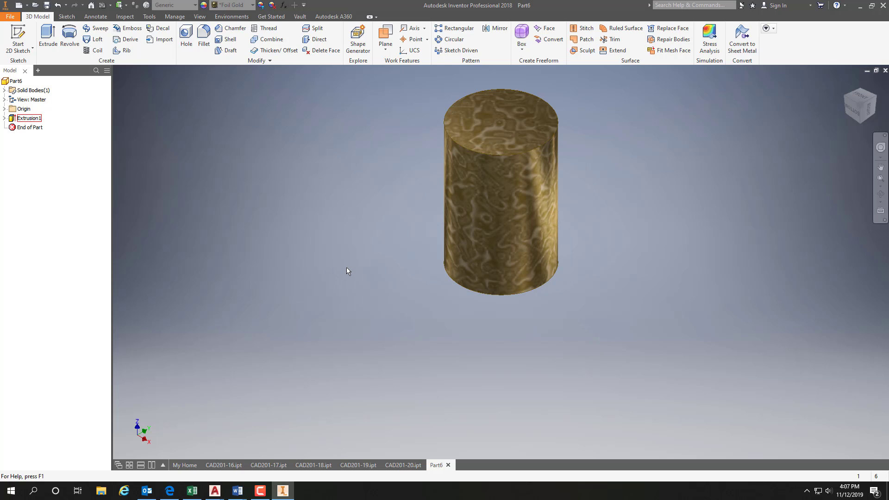